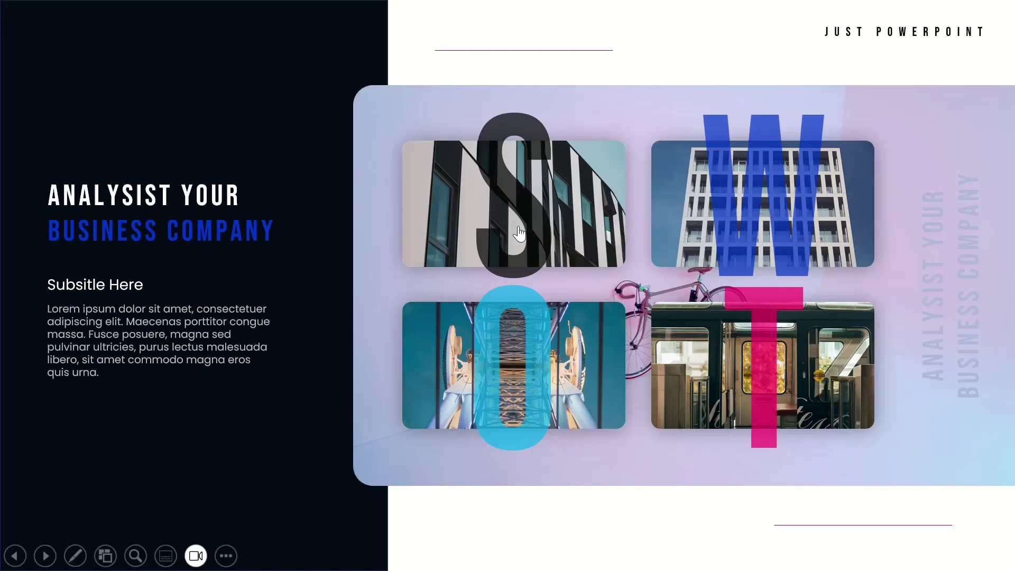
Preview the finished SWOT deck's Strengths, Weaknesses, Opportunities and Threats slides, then return to the title slide
left_click(539, 223)
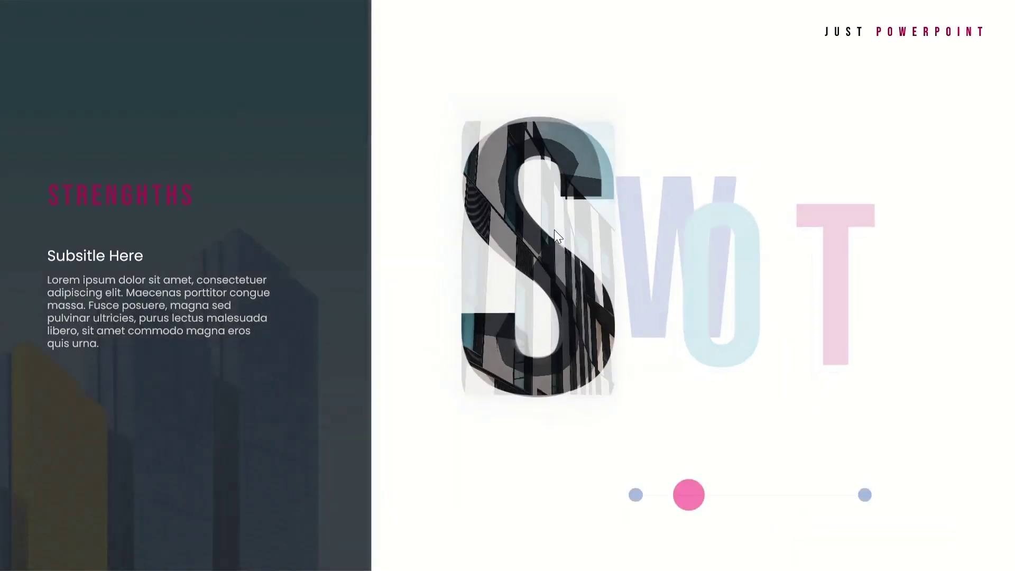
left_click(665, 252)
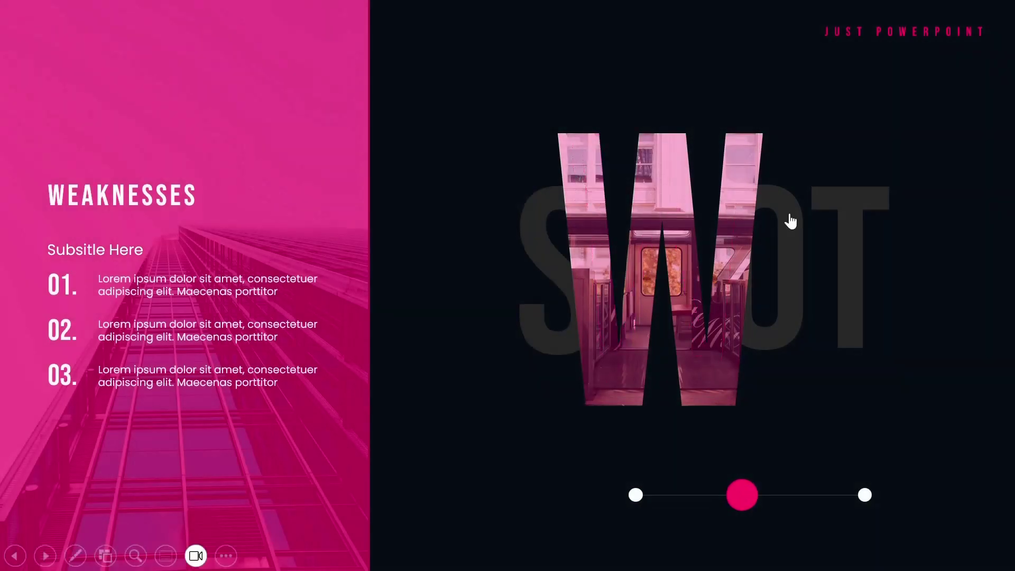
left_click(790, 221)
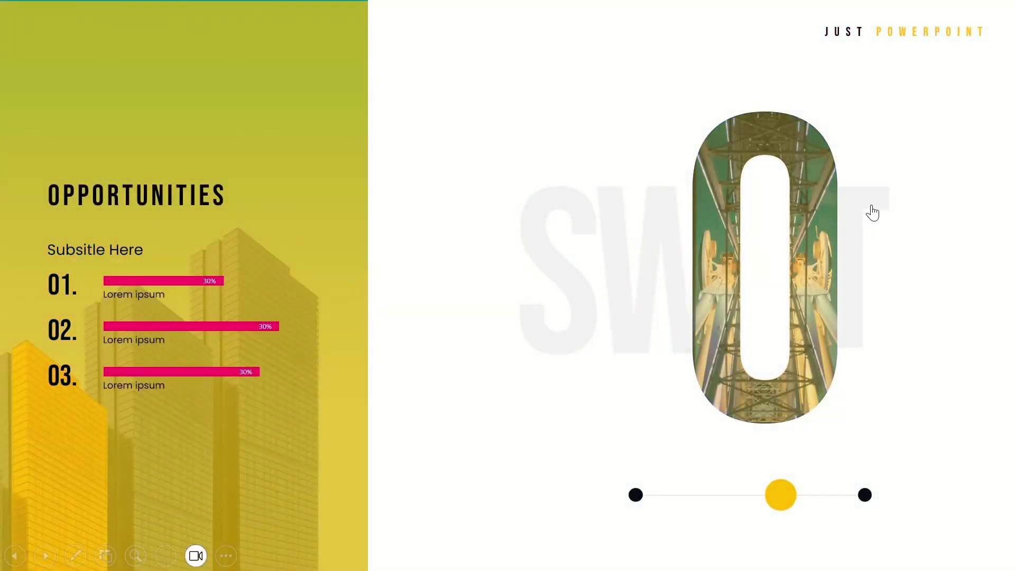
left_click(872, 212)
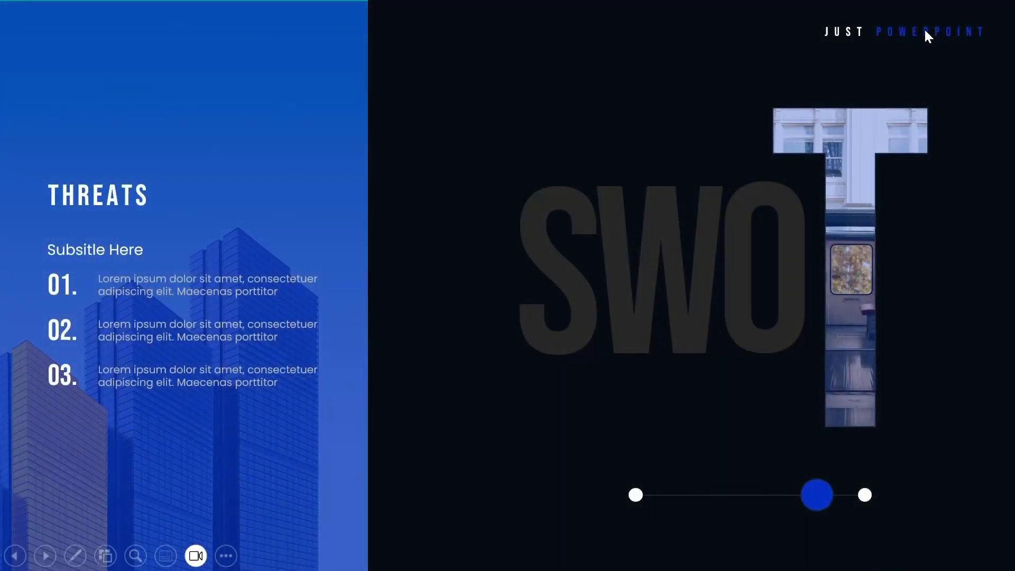
left_click(924, 32)
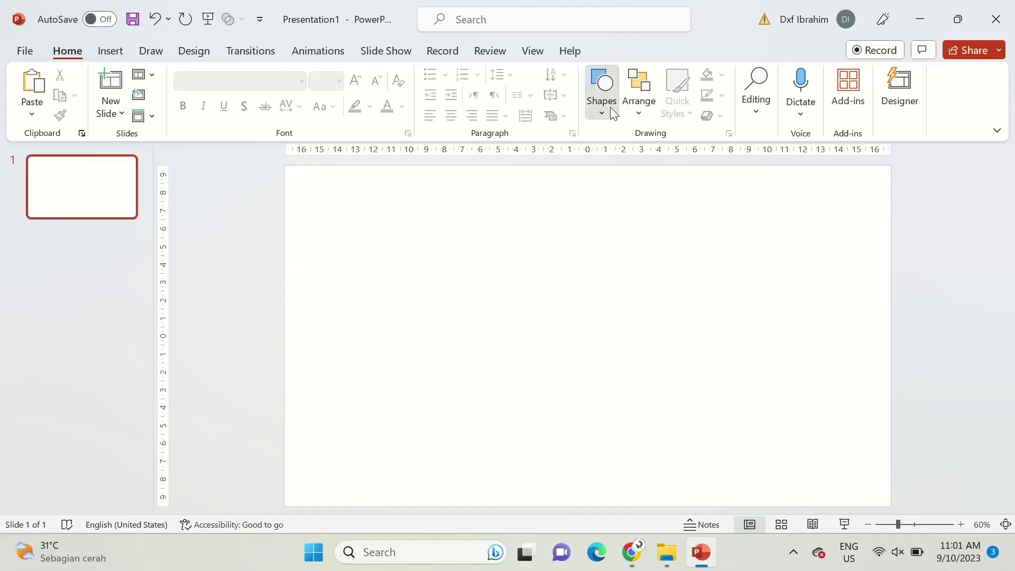
left_click(601, 93)
Draw a tall blue rectangle covering the slide's left third
left_click(646, 152)
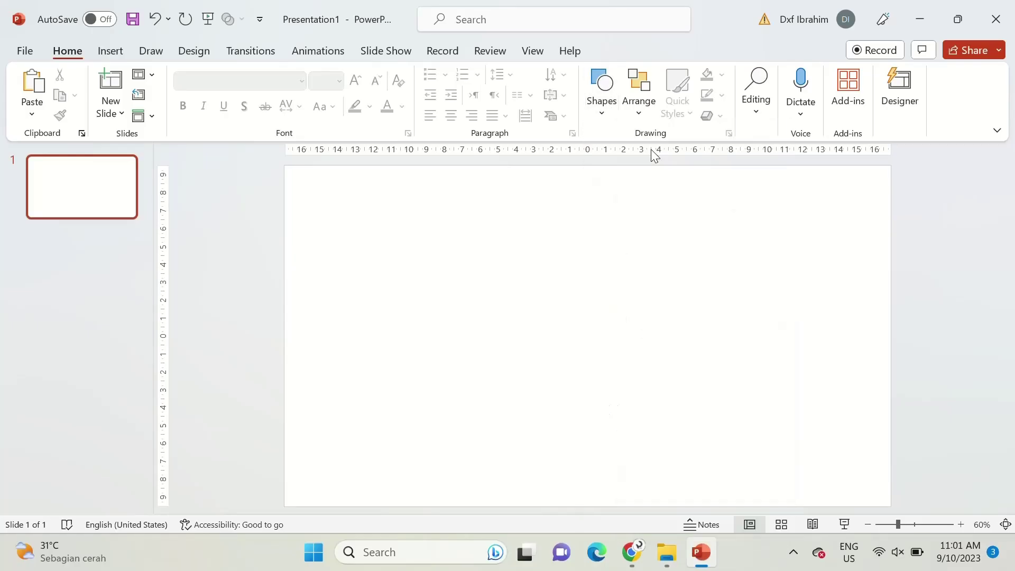
left_click_drag(284, 166, 544, 500)
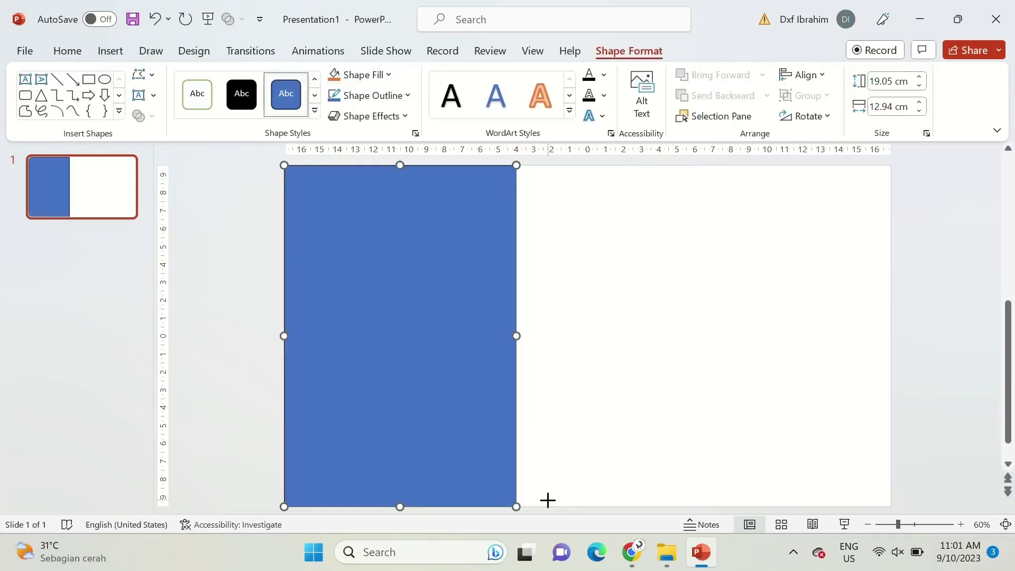
key("Escape")
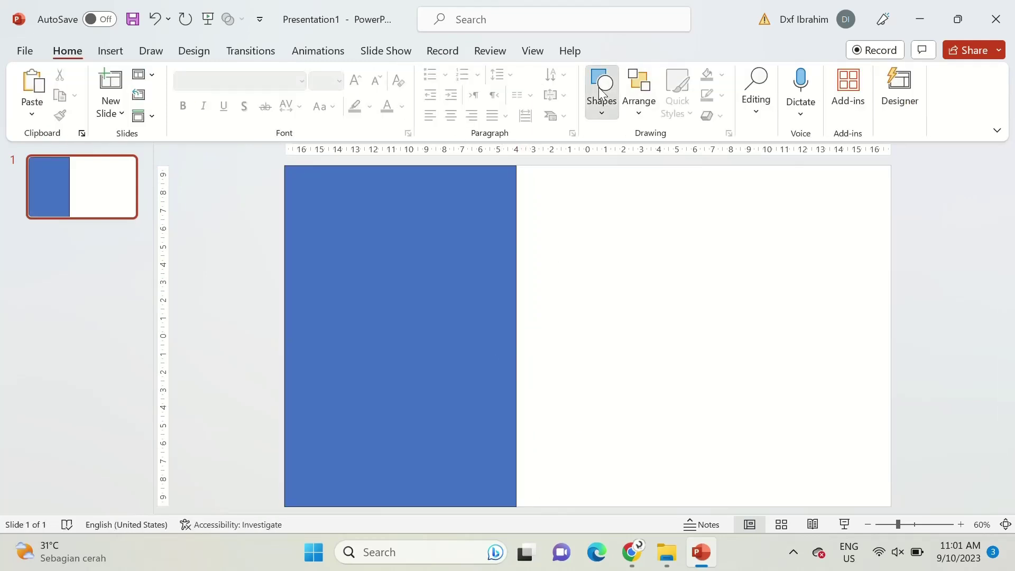
Draw a wide rounded rectangle across the right side, adjusting its position, corner rounding and height
left_click(601, 87)
left_click(676, 152)
left_click_drag(465, 251, 924, 463)
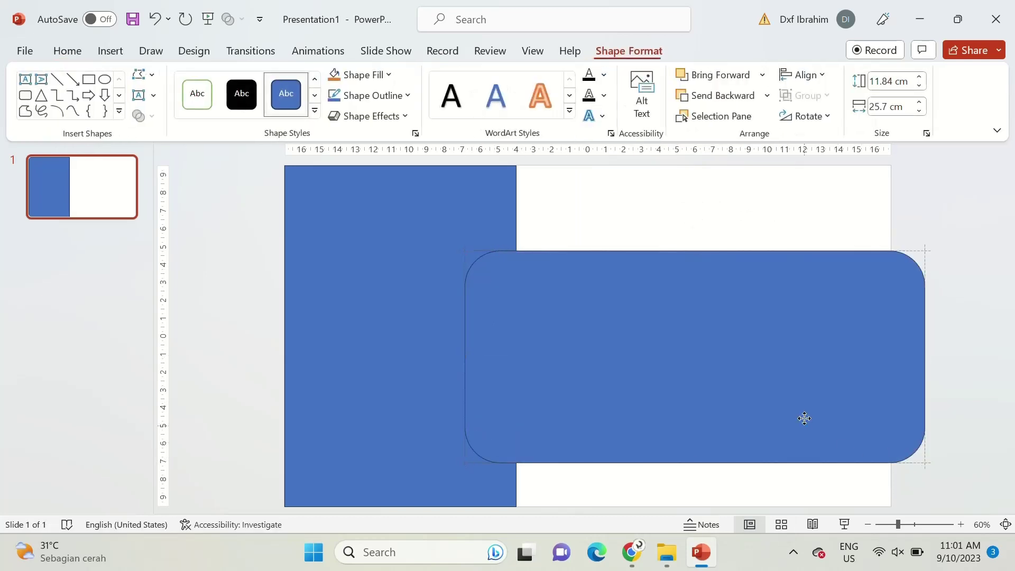
left_click_drag(804, 417, 804, 406)
left_click_drag(502, 230, 477, 231)
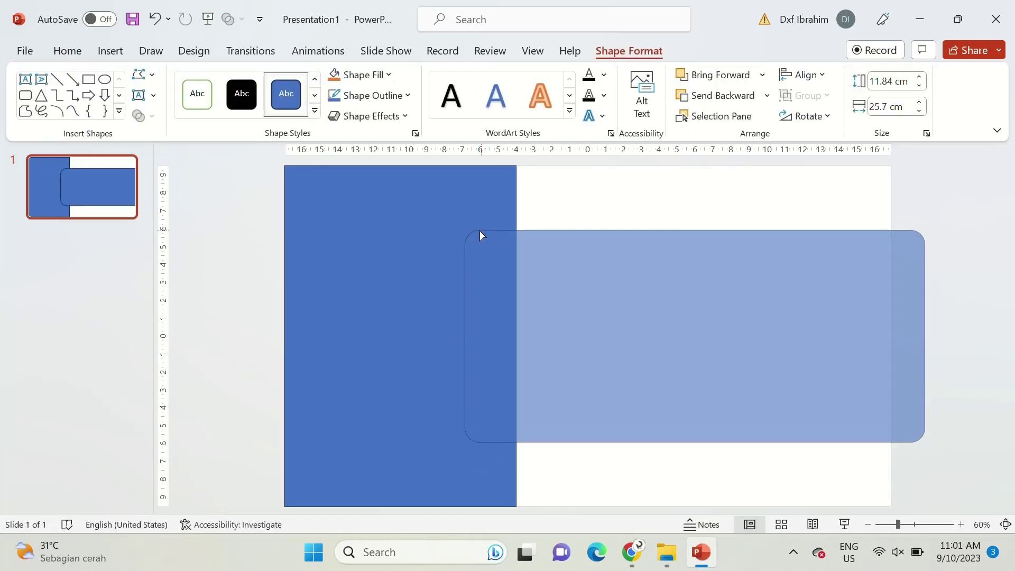
left_click_drag(694, 442, 694, 455)
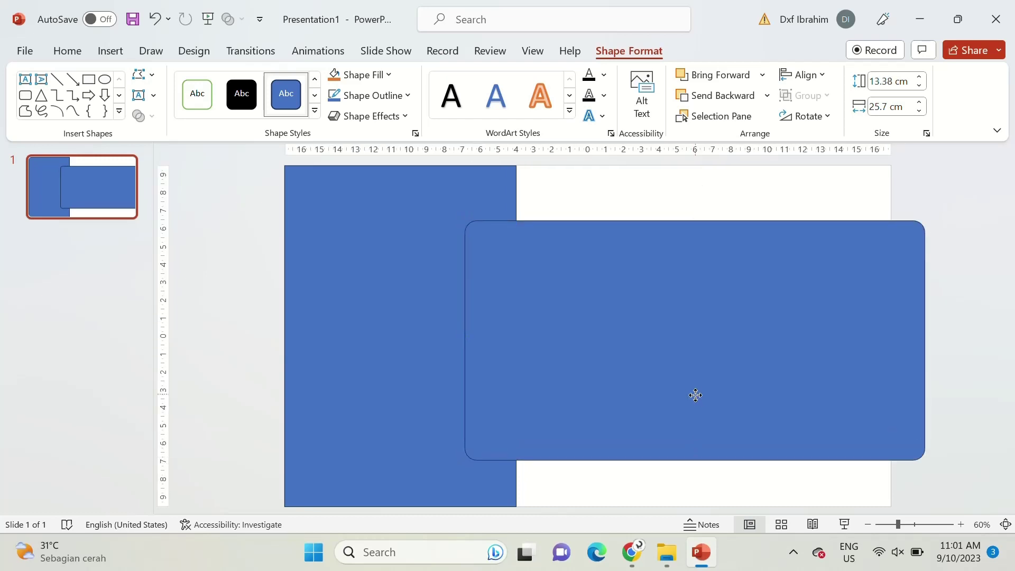
left_click_drag(465, 336, 495, 338)
left_click(770, 195)
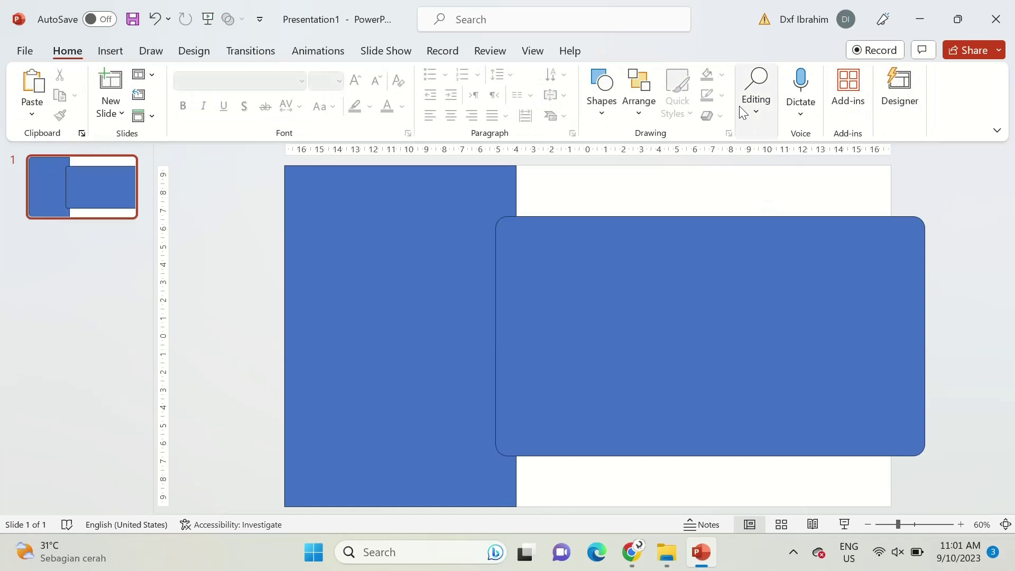
Cut the panel's right end flat by subtracting a rectangle drawn past the slide edge
left_click(601, 92)
left_click(658, 152)
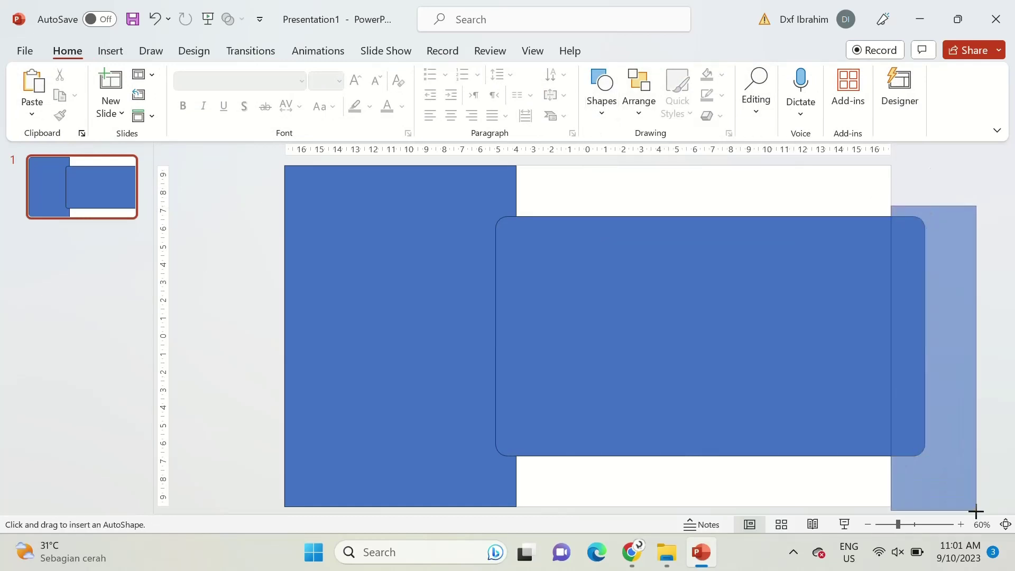
left_click_drag(921, 319, 975, 509)
left_click(802, 339)
left_click(895, 296, "shift")
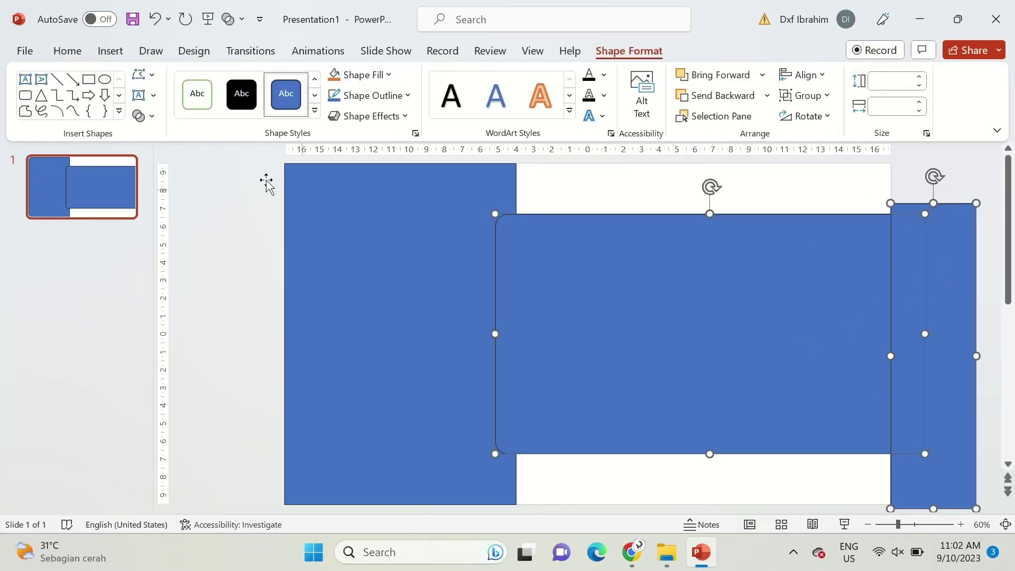
left_click(138, 116)
left_click(170, 227)
left_click(647, 203)
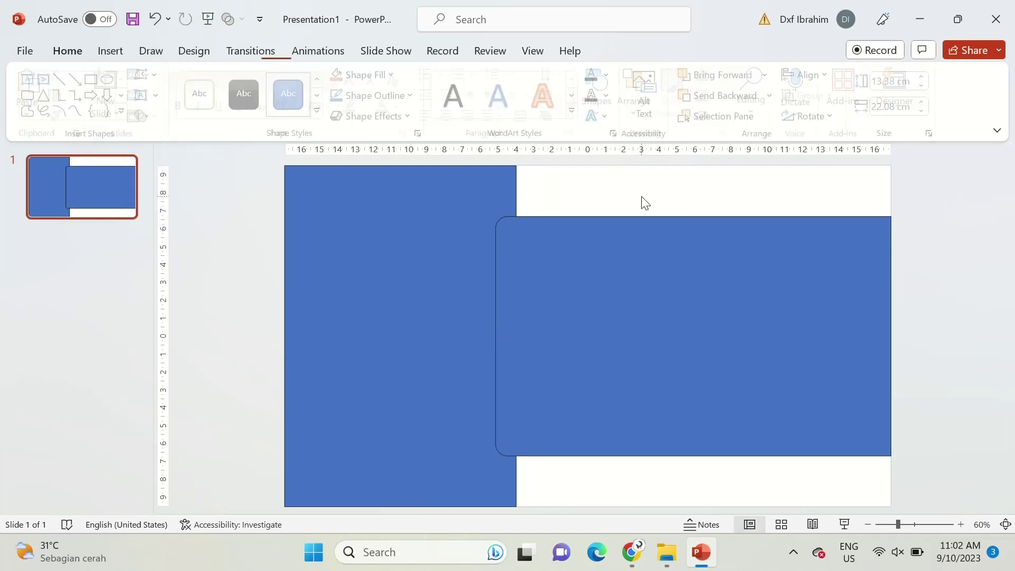
Draw a small rounded box and duplicate it into a 2×2 grid centred in the panel
left_click(602, 88)
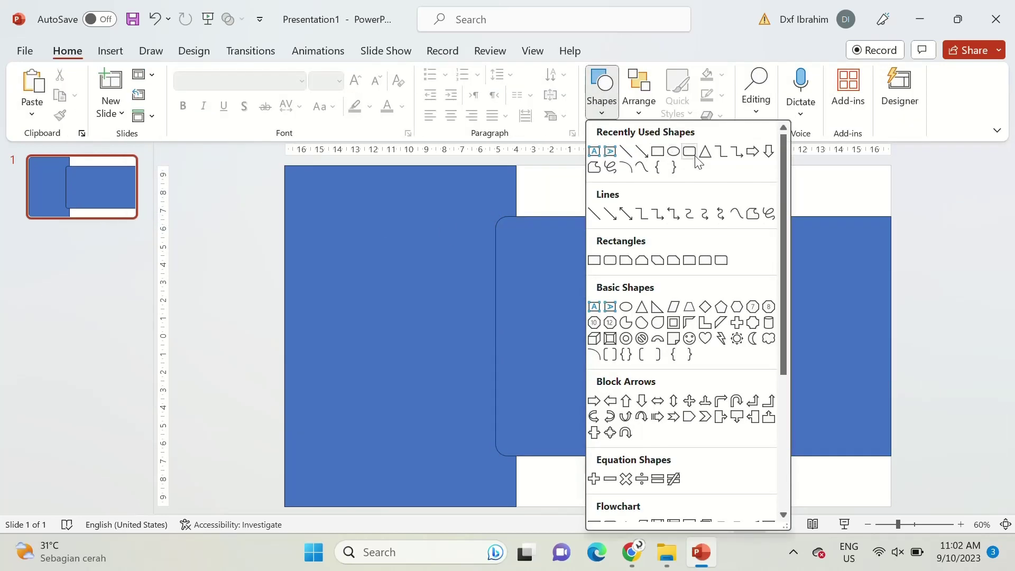
left_click(696, 158)
left_click_drag(644, 316, 643, 313)
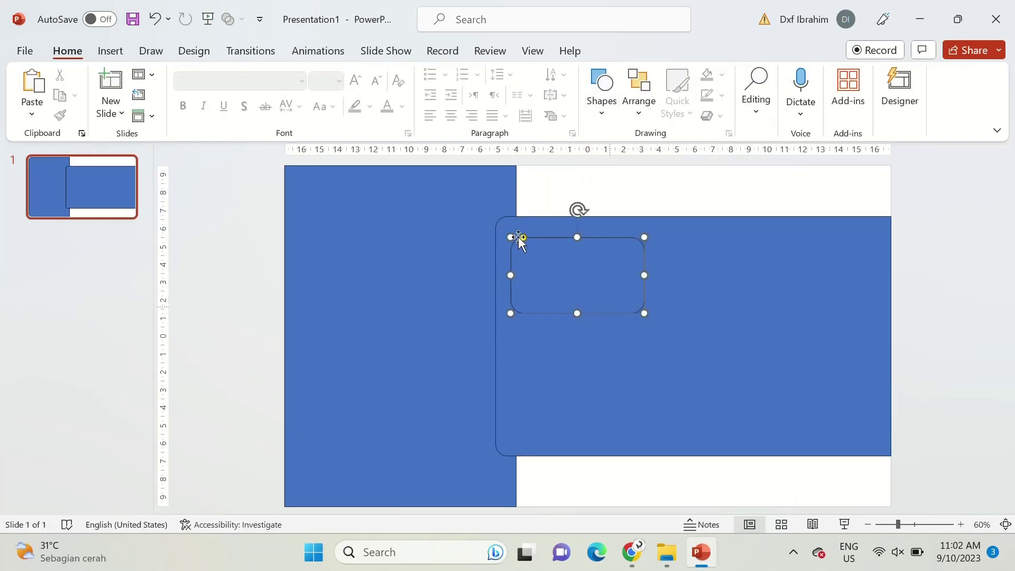
mouse_move(571, 297)
left_mouse_down()
mouse_move(580, 322)
mouse_move(574, 398)
left_mouse_up()
left_click(596, 288, "shift")
mouse_move(607, 297)
left_mouse_down()
mouse_move(603, 284)
mouse_move(738, 284)
left_mouse_up()
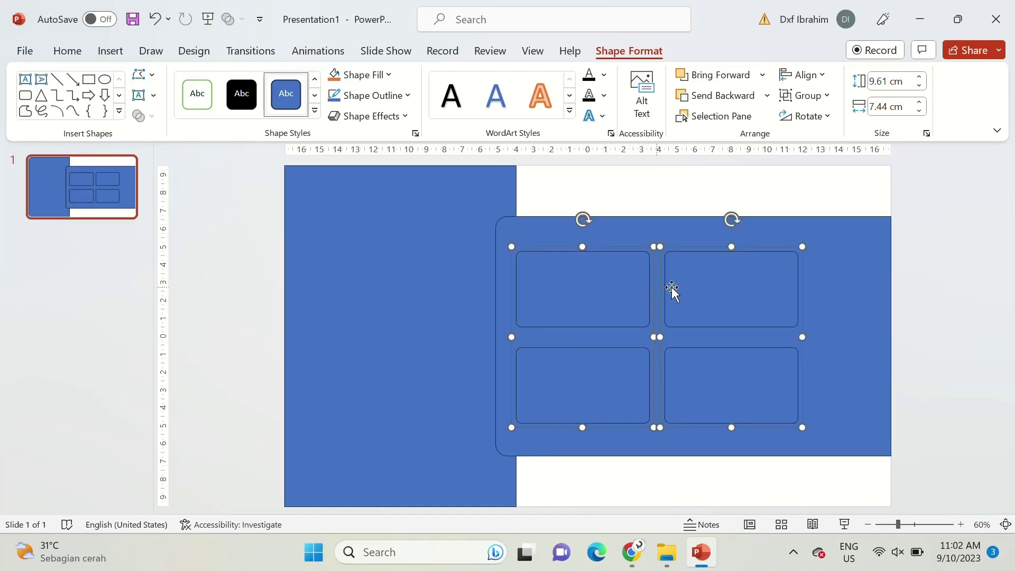
left_click_drag(672, 289, 705, 292)
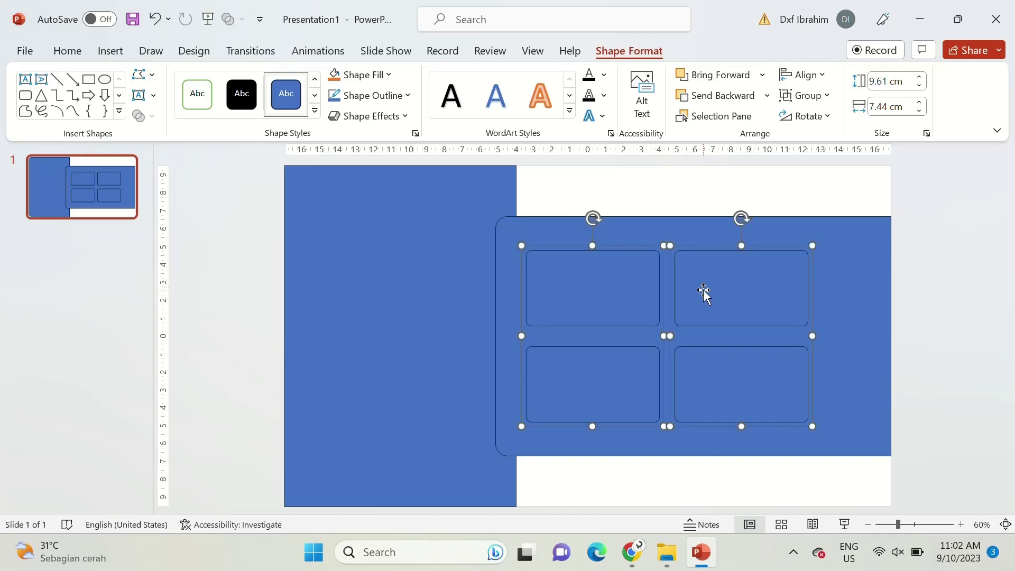
left_click(665, 188)
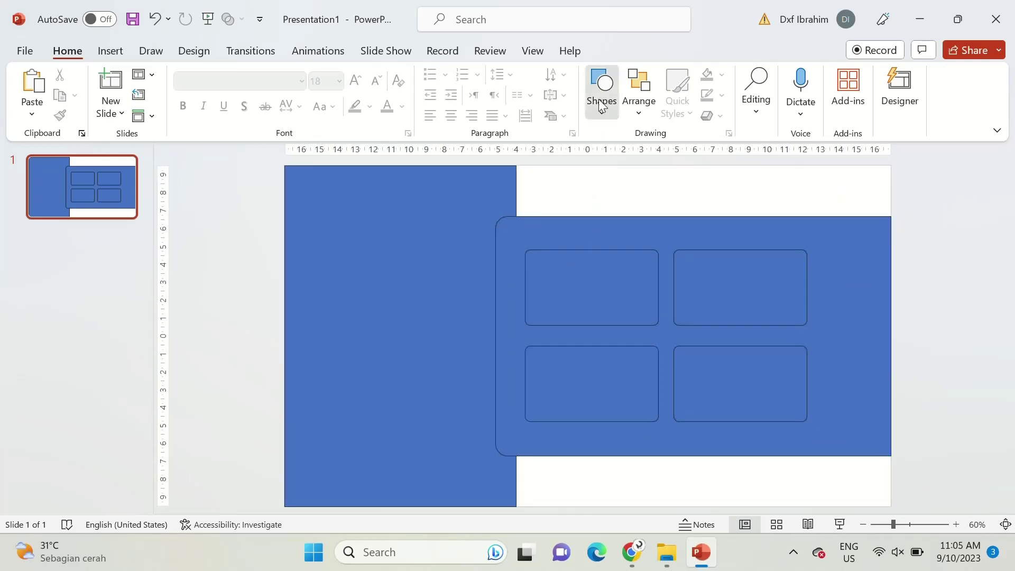
Create a Bebas Neue letter text box above the panel and duplicate it for the SWOT letters
left_click(601, 92)
left_click(594, 151)
left_click_drag(579, 181, 679, 202)
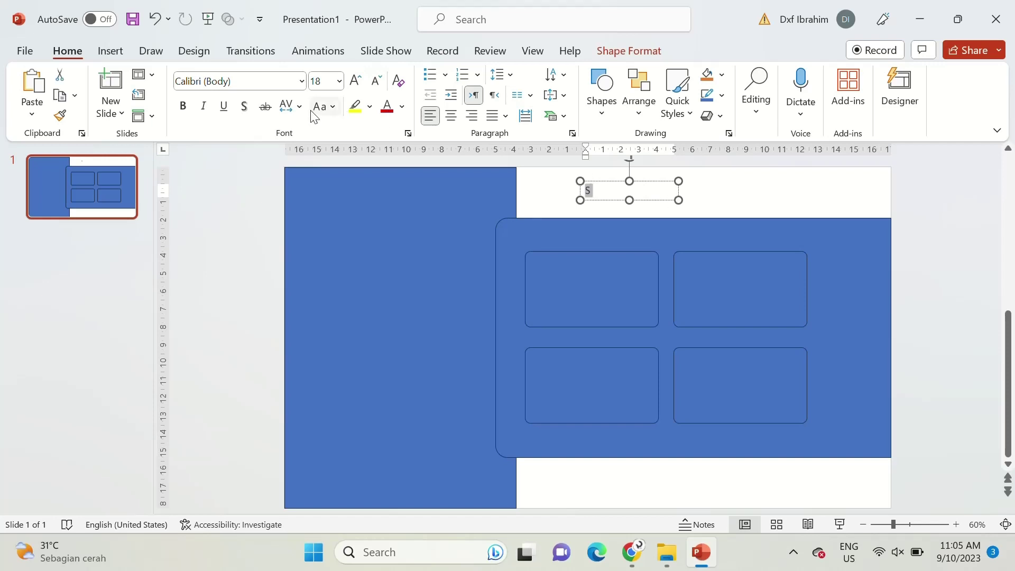
left_click(271, 79)
type("Bebas Neue")
key("Return")
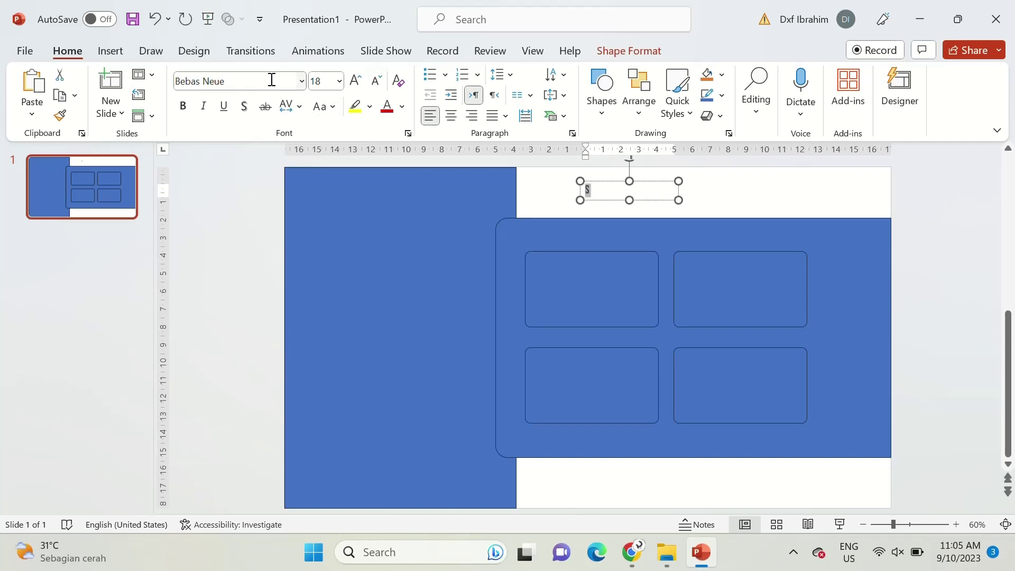
left_click(596, 201)
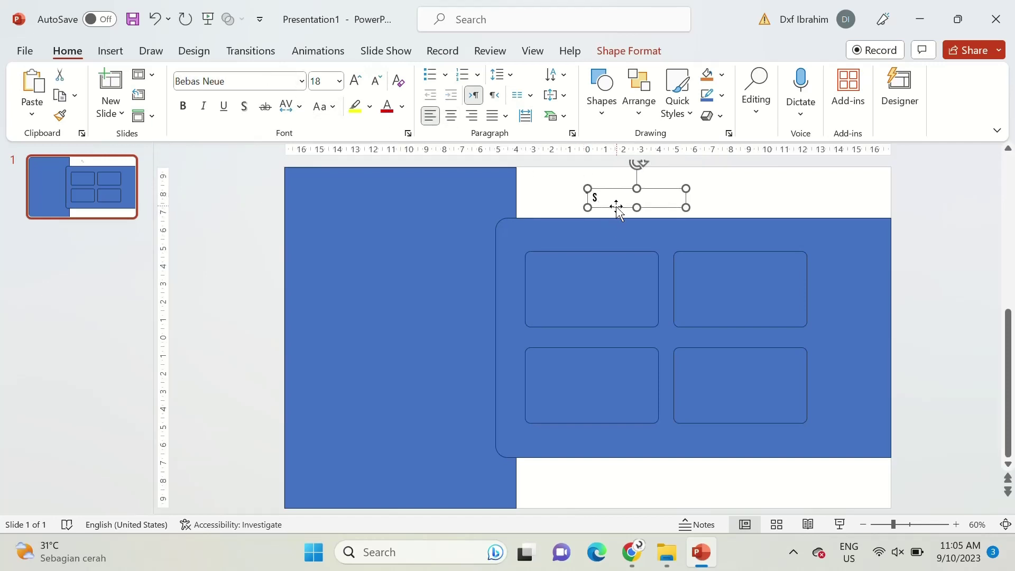
mouse_move(617, 207)
left_mouse_down()
mouse_move(588, 203)
mouse_move(601, 216)
mouse_move(585, 231)
left_mouse_up()
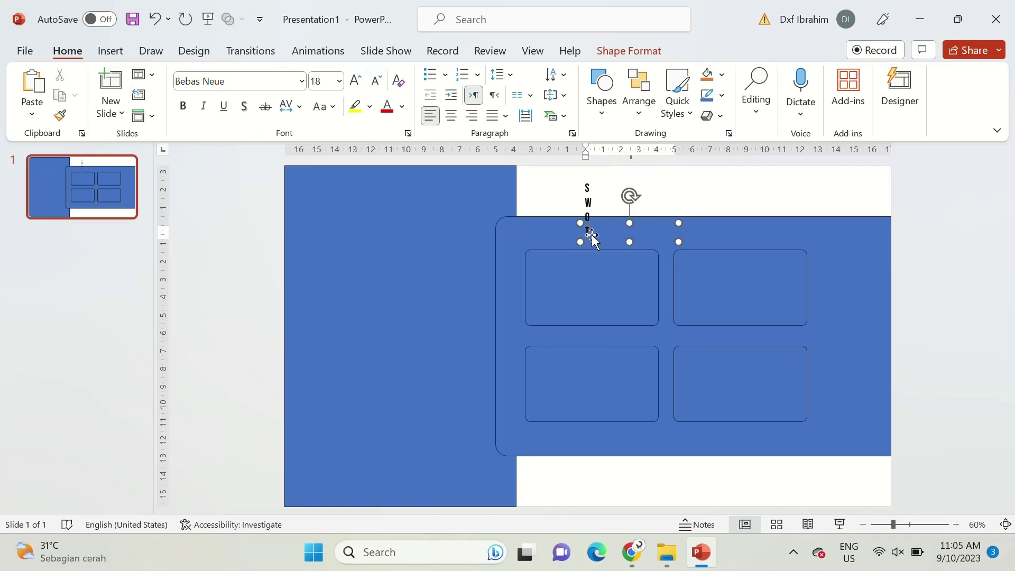
Enlarge all four S, W, O, T letters to 66 pt
left_click_drag(555, 175, 768, 265)
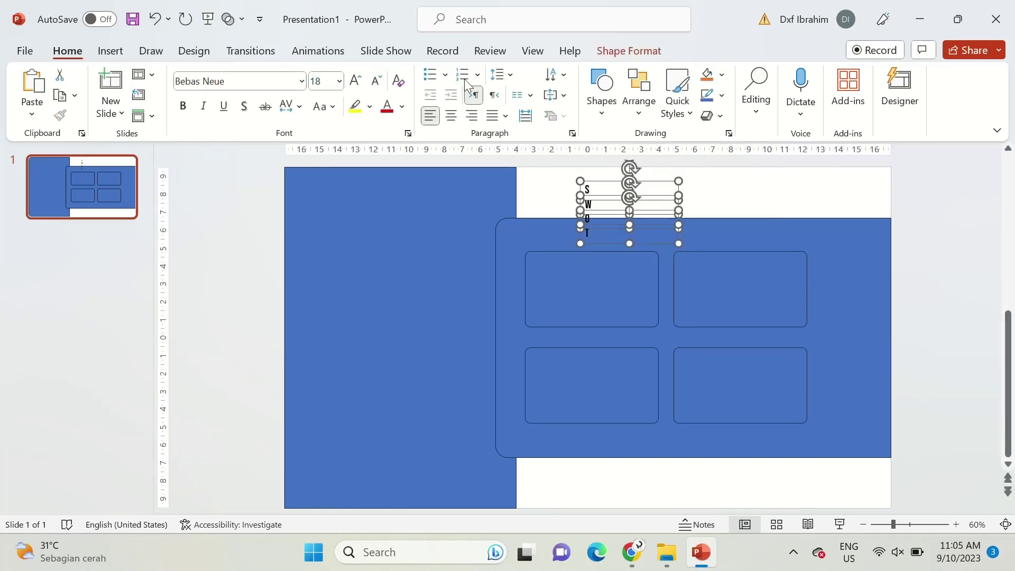
left_click(358, 82)
left_click(358, 82)
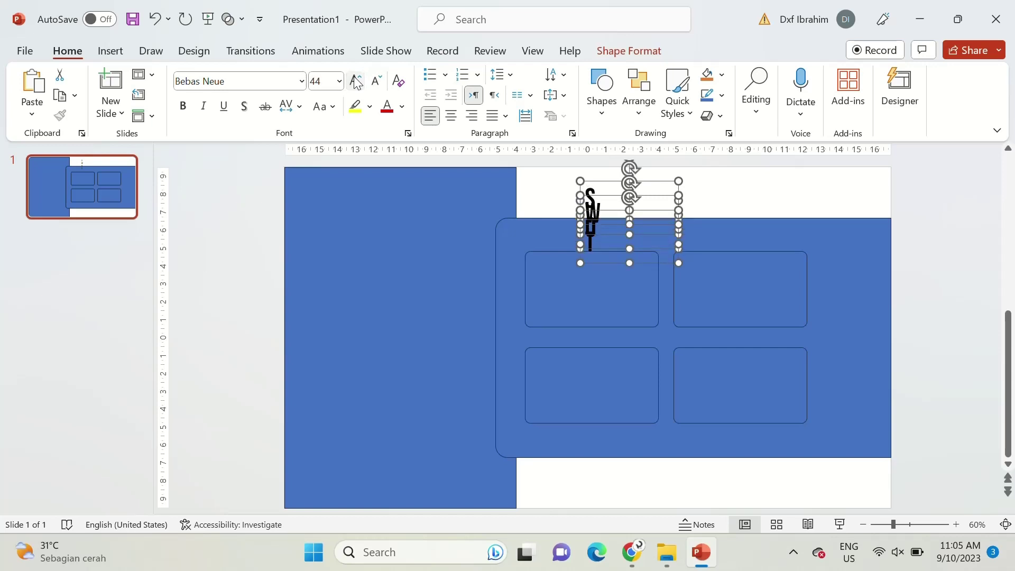
left_click(357, 82)
left_click(745, 200)
Place S top-left, W top-right, O bottom-left and T bottom-right in the inner boxes
left_click_drag(599, 193, 603, 254)
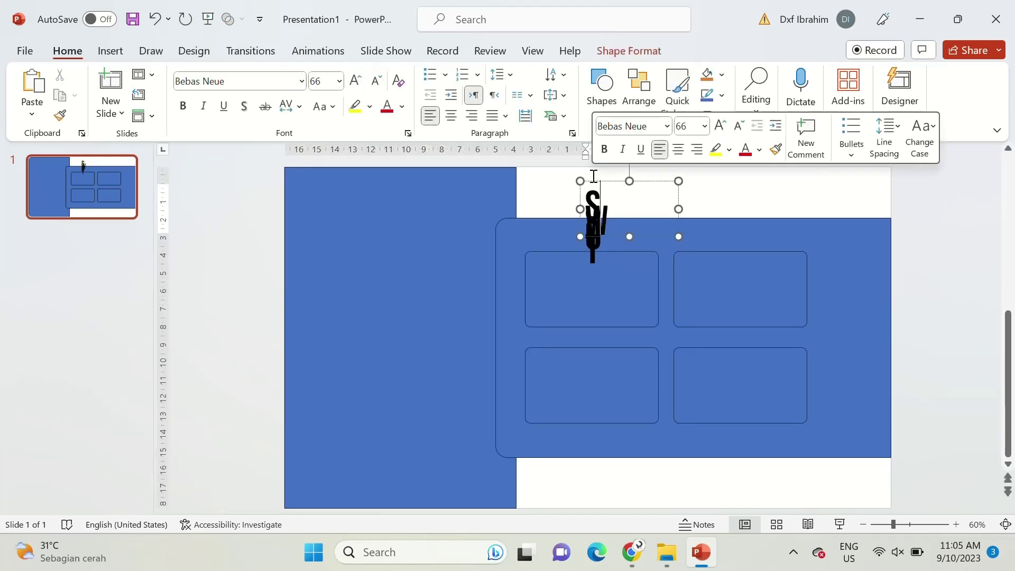
left_click(607, 205)
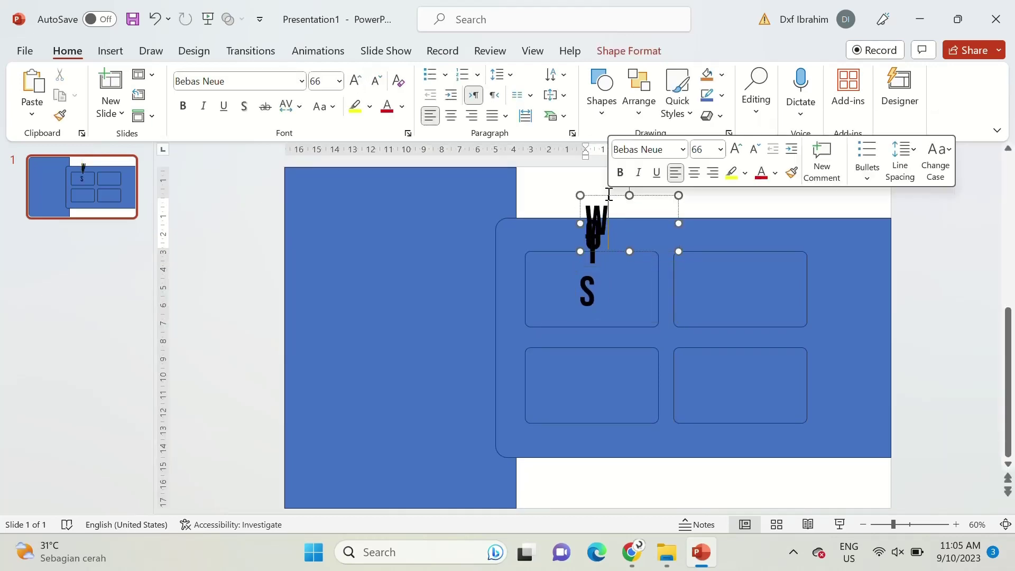
left_click_drag(606, 205, 751, 268)
left_click(586, 214)
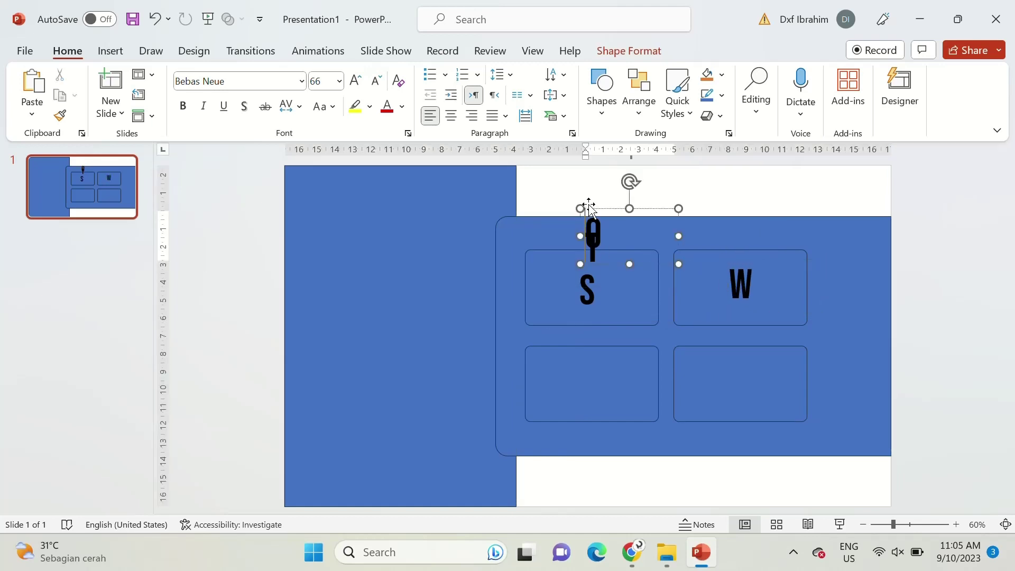
left_click_drag(586, 214, 582, 358)
left_click(601, 224)
left_click_drag(602, 224, 670, 316)
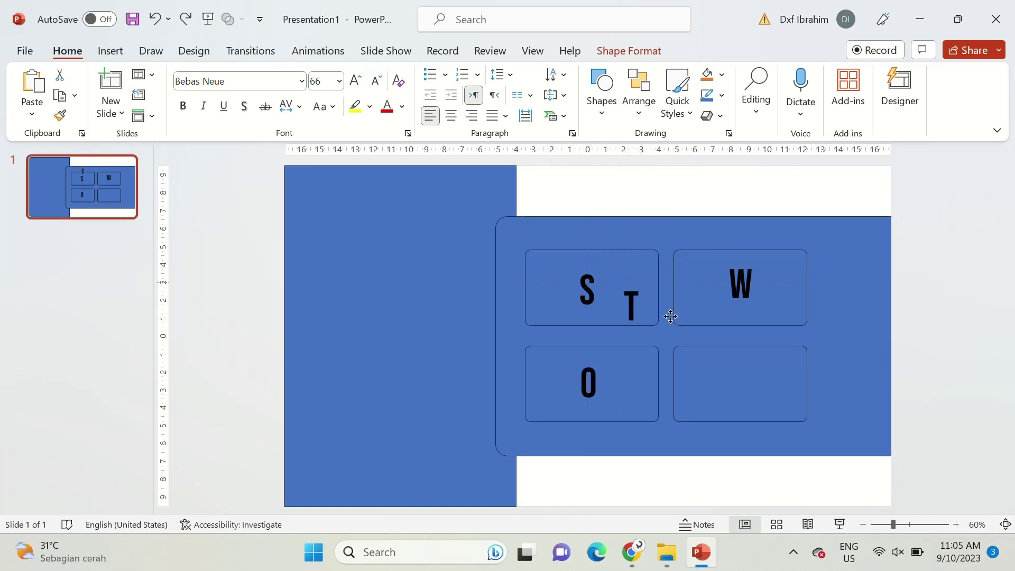
left_click(703, 383)
Duplicate the four inner boxes and send the copies behind the letters
left_click(643, 356)
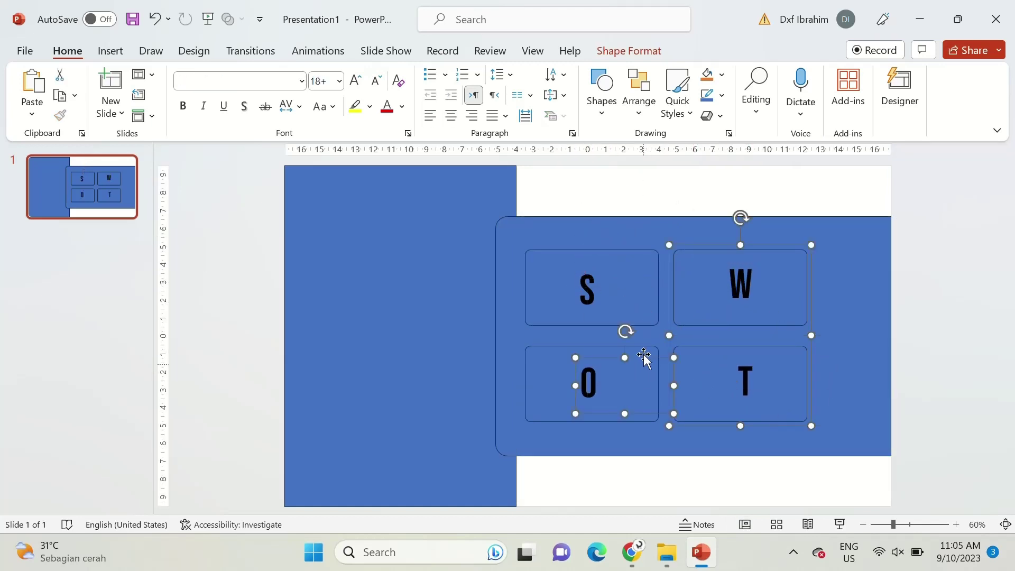
left_click(535, 355)
left_click(679, 264, "shift")
key("ctrl+shift+bracketright")
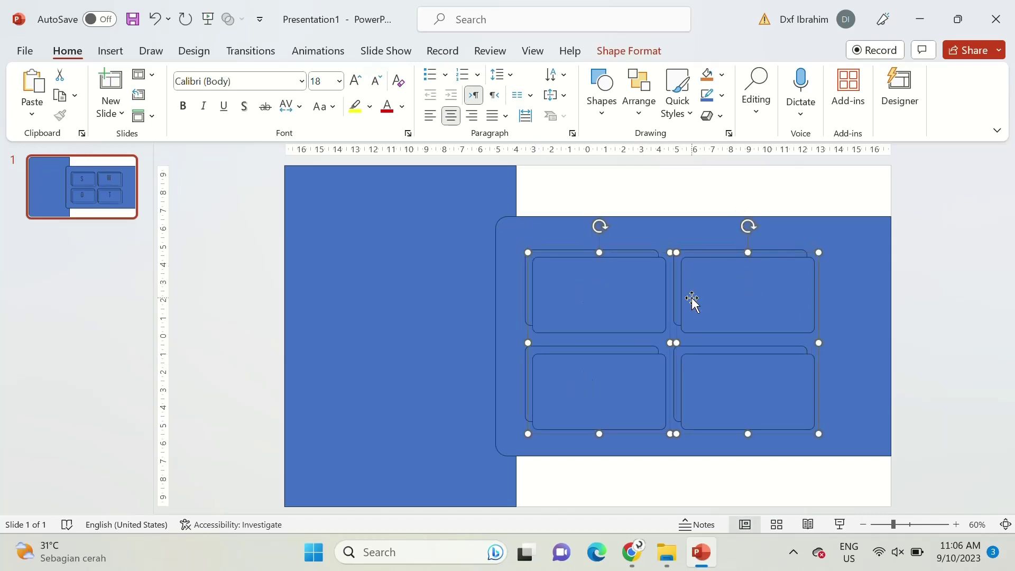
right_click(707, 265)
left_click(742, 341)
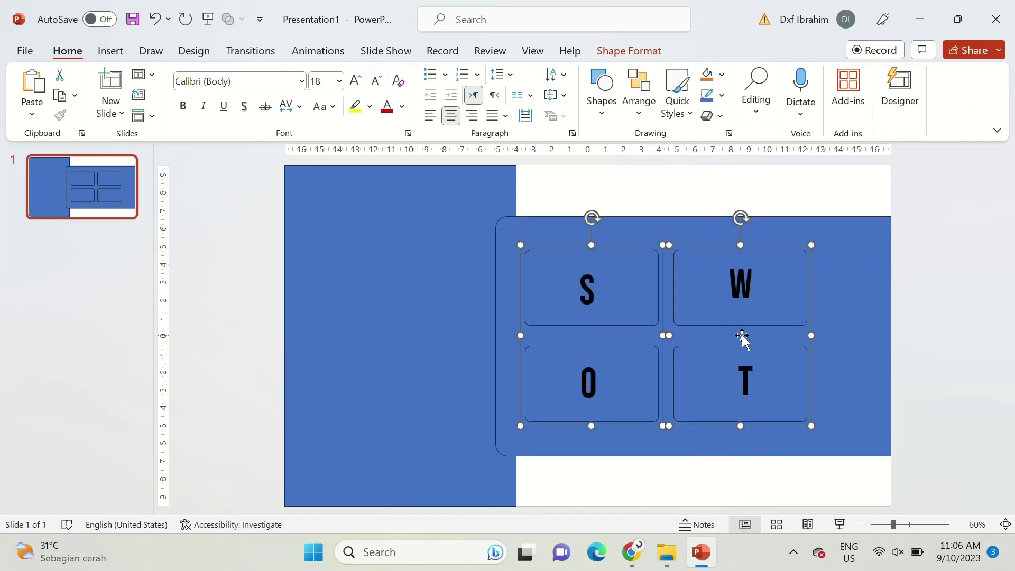
left_click(549, 192)
Merge the S and O letters with their boxes into single shapes
left_click(581, 288)
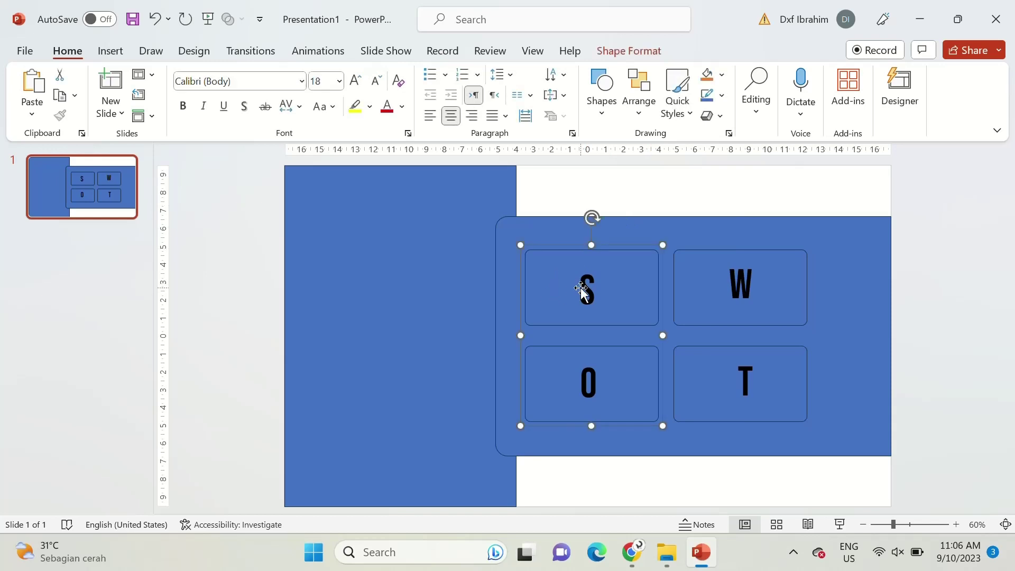
left_click(679, 291, "shift")
left_click(657, 197)
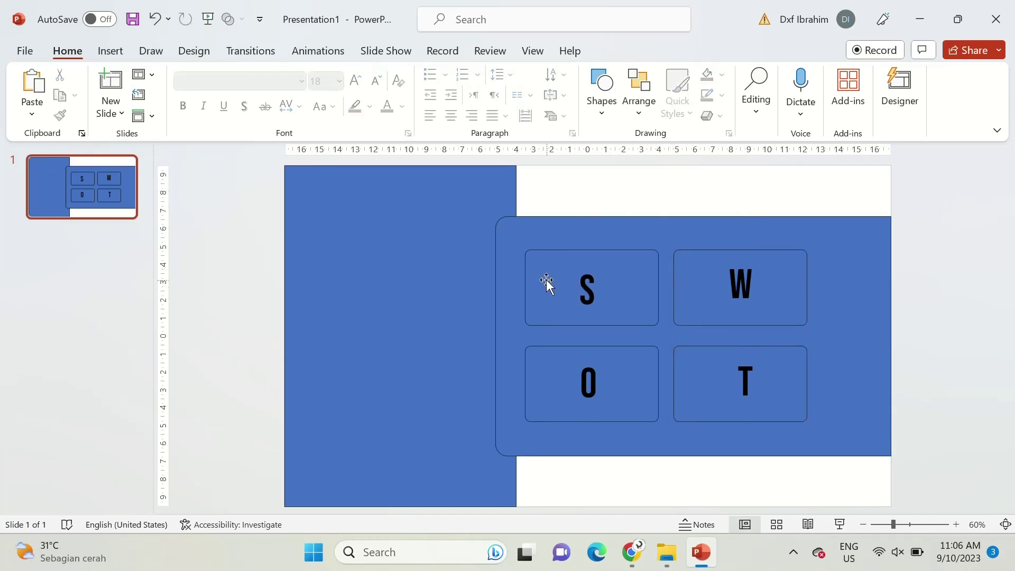
left_click(585, 288)
left_click(585, 288, "shift")
left_click(628, 50)
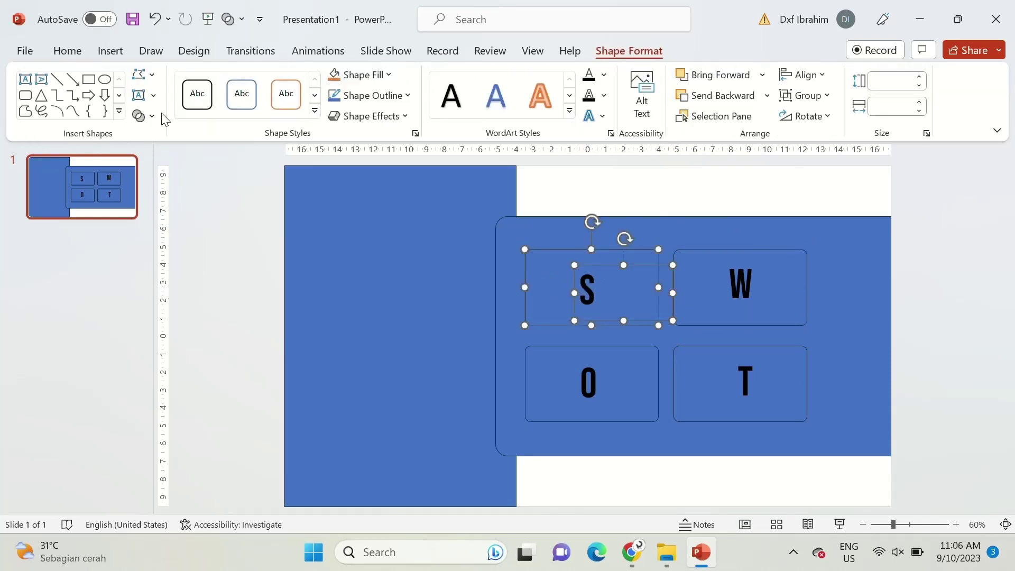
left_click(143, 115)
left_click(177, 205)
left_click(561, 373)
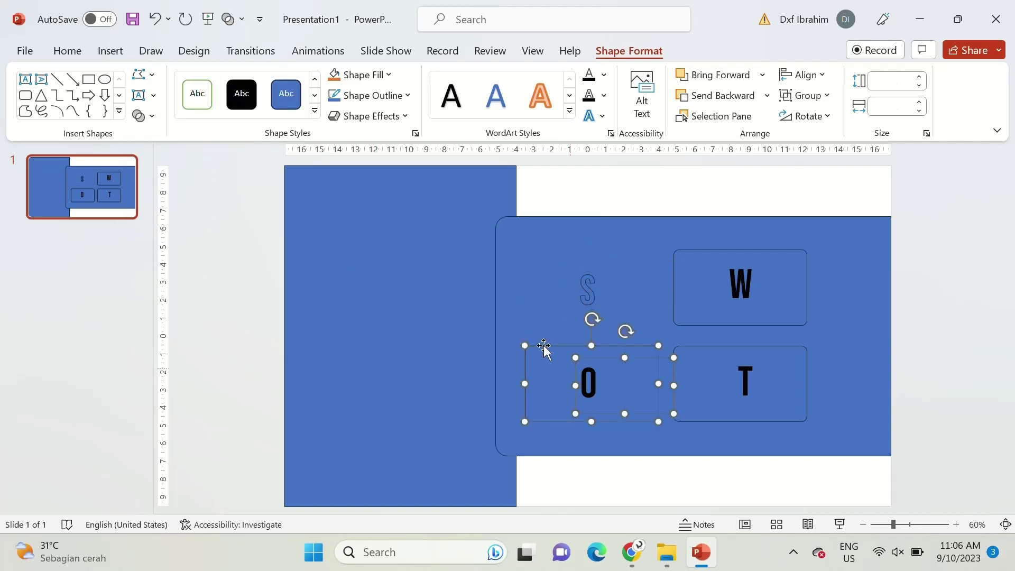
left_click(144, 115)
left_click(158, 201)
left_click(687, 290)
Merge the W and T letters with their boxes into single shapes
left_click(740, 288, "shift")
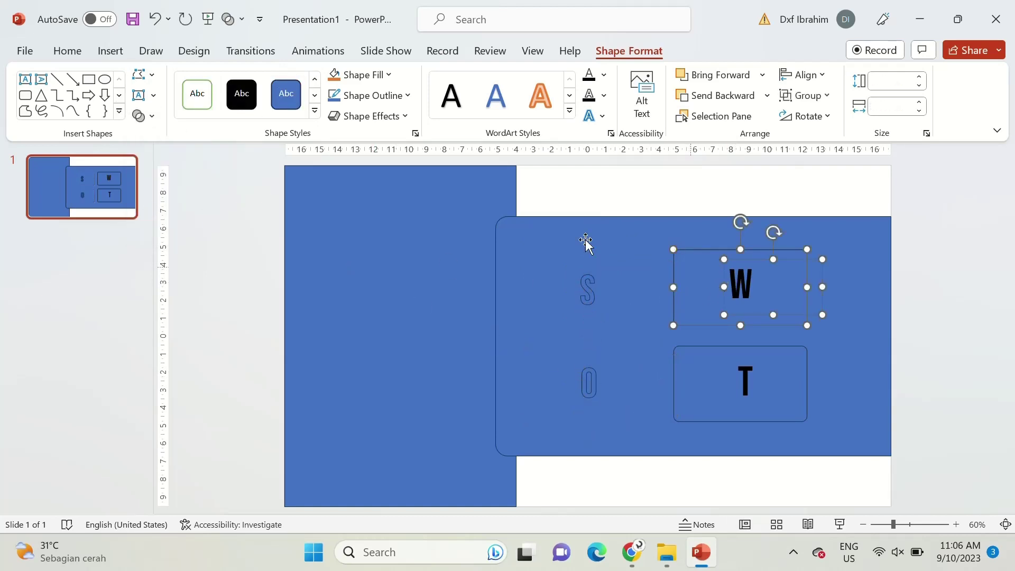
left_click(139, 116)
left_click(177, 213)
left_click(682, 383)
left_click(745, 380, "shift")
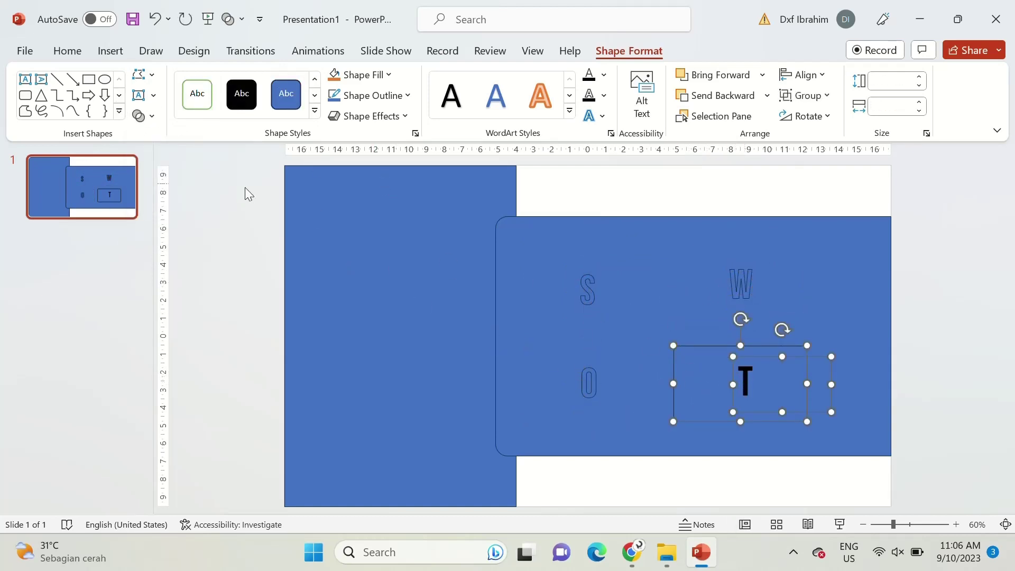
left_click(139, 115)
left_click(176, 220)
left_click(629, 254)
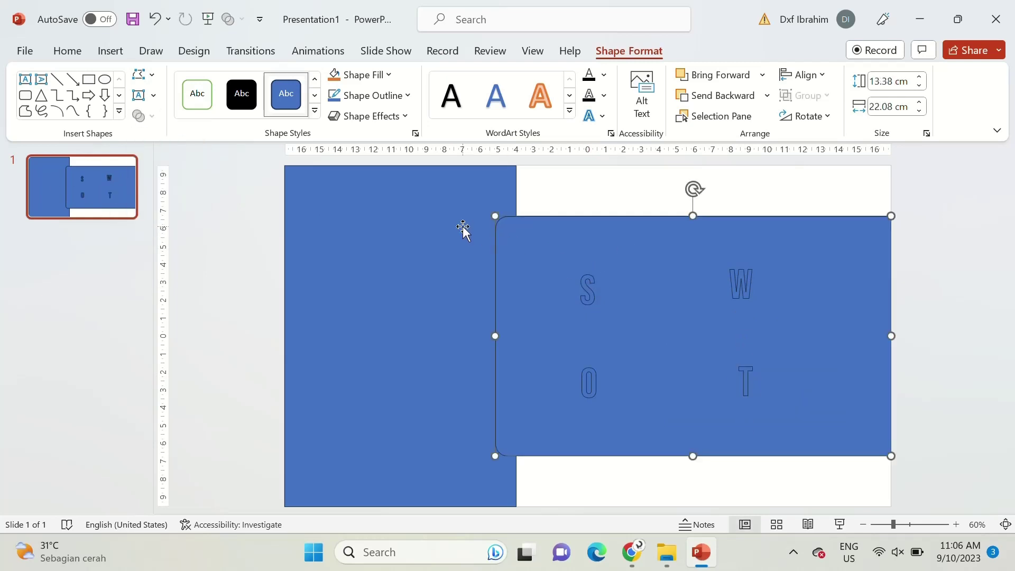
Send the left blue rectangle behind the rounded panel
left_click(464, 227, "shift")
right_click(477, 238)
left_click(521, 349)
Fill the four letter shapes black and stretch them tall across the boxes
left_click(587, 290)
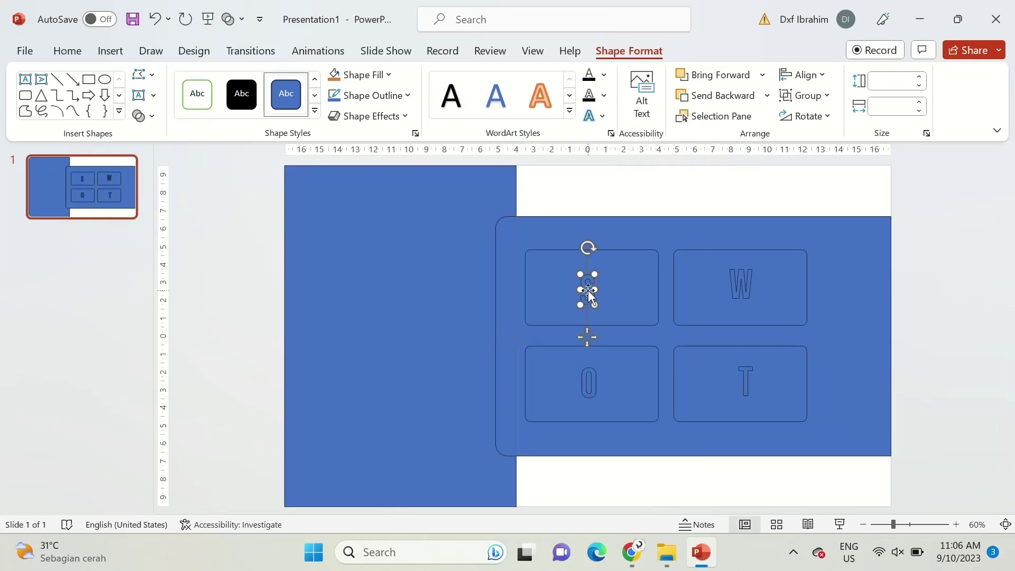
left_click(739, 285, "shift")
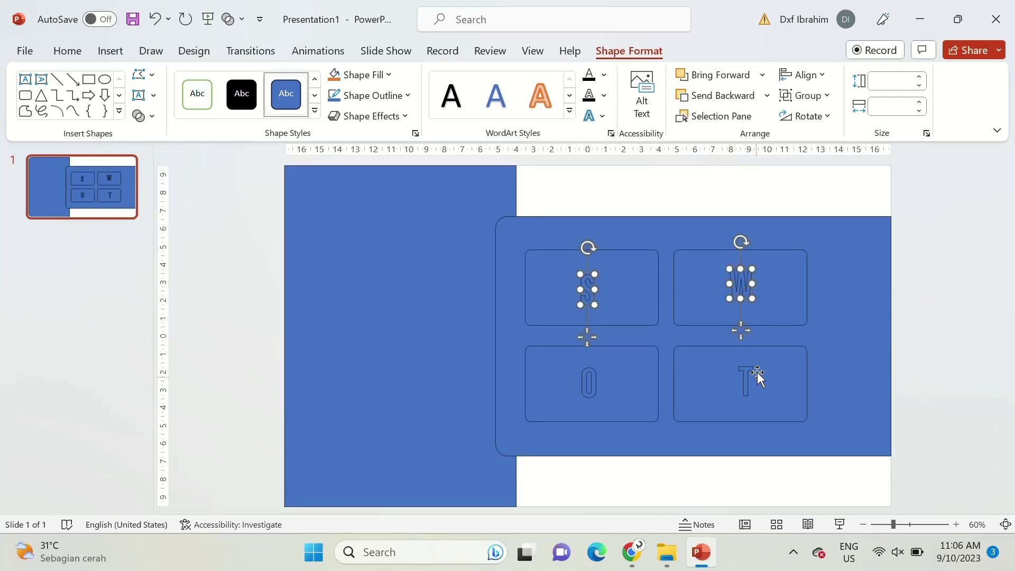
left_click(362, 77)
left_click(348, 110)
left_click_drag(575, 273, 560, 239)
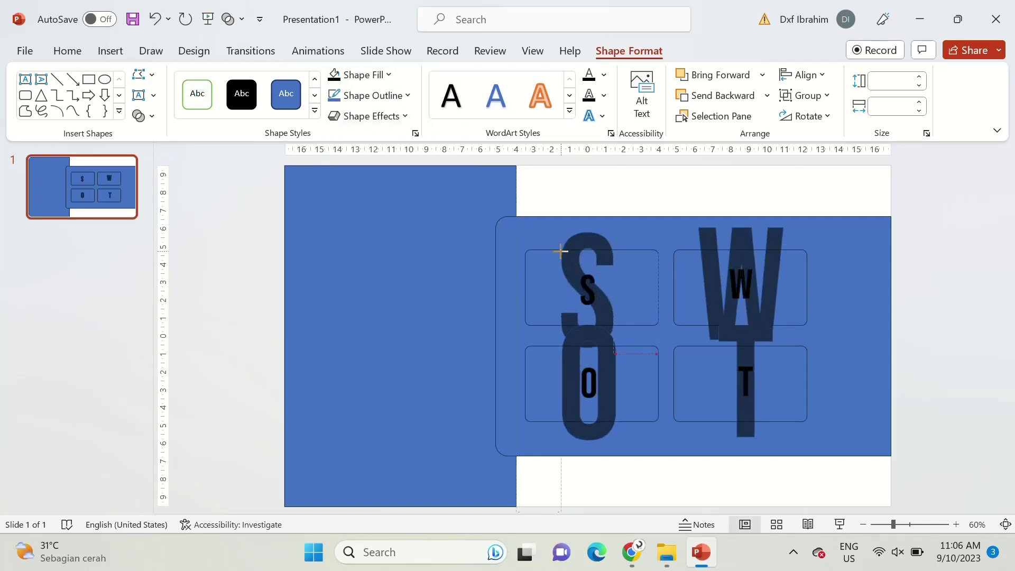
left_click(615, 201)
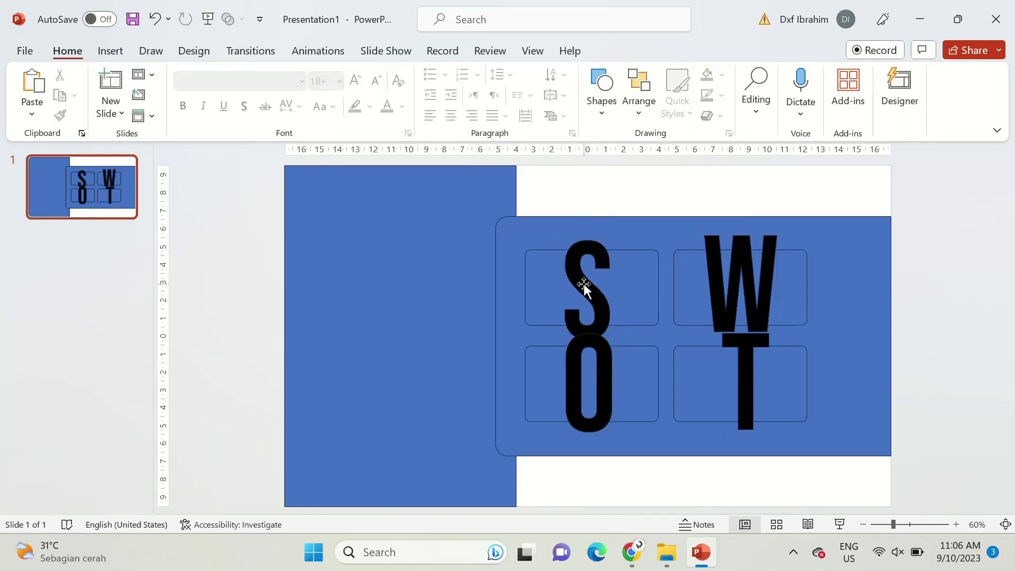
Line W up level with S, with O directly under S and T under W
left_click(584, 291)
left_click_drag(742, 284, 739, 281)
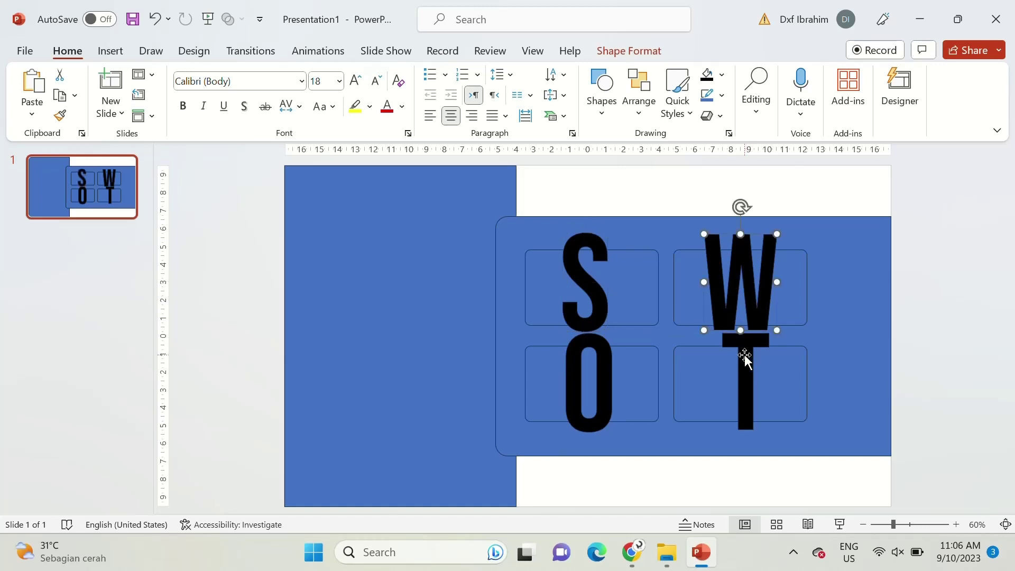
left_click_drag(744, 357, 740, 358)
left_click_drag(586, 343, 583, 343)
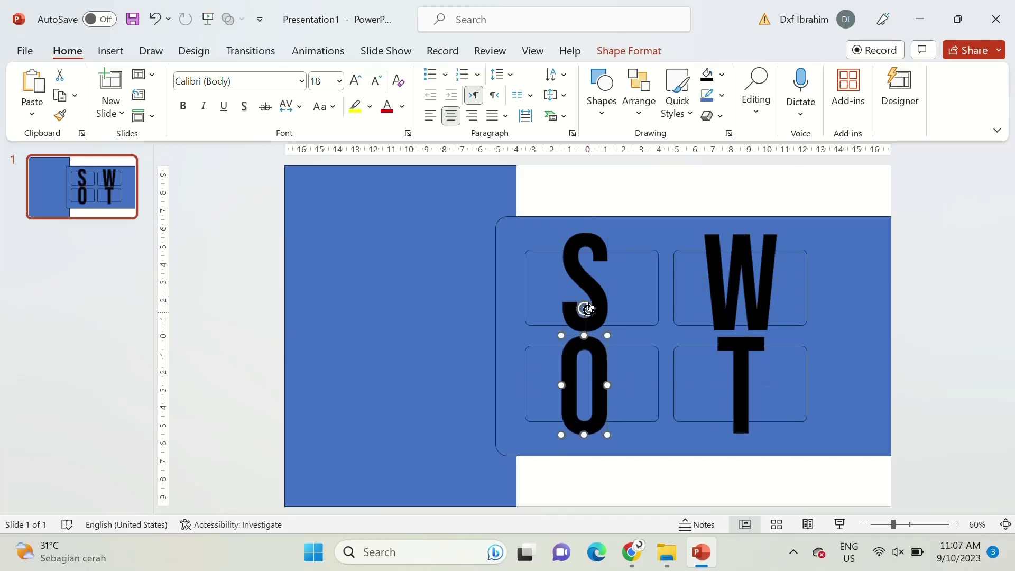
left_click_drag(589, 280, 590, 283)
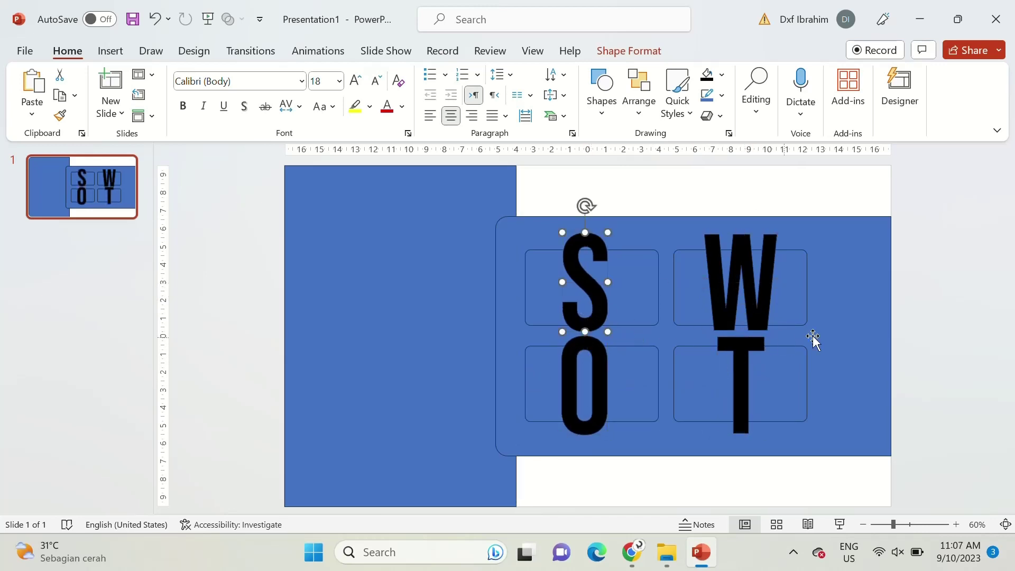
left_click(782, 194)
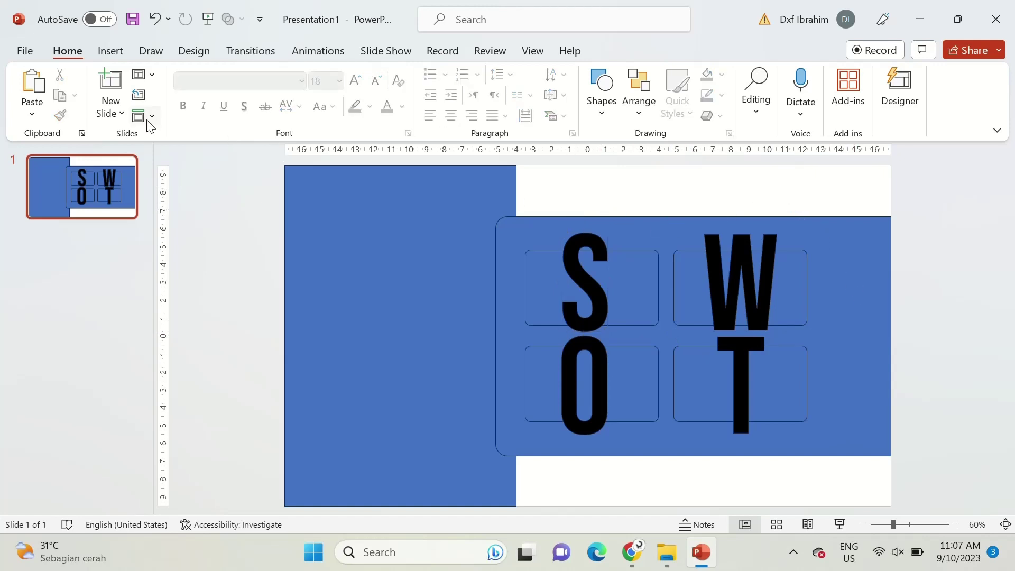
Add a 'JUST POWERPOINT' text box at the top right in Bebas Neue
left_click(594, 105)
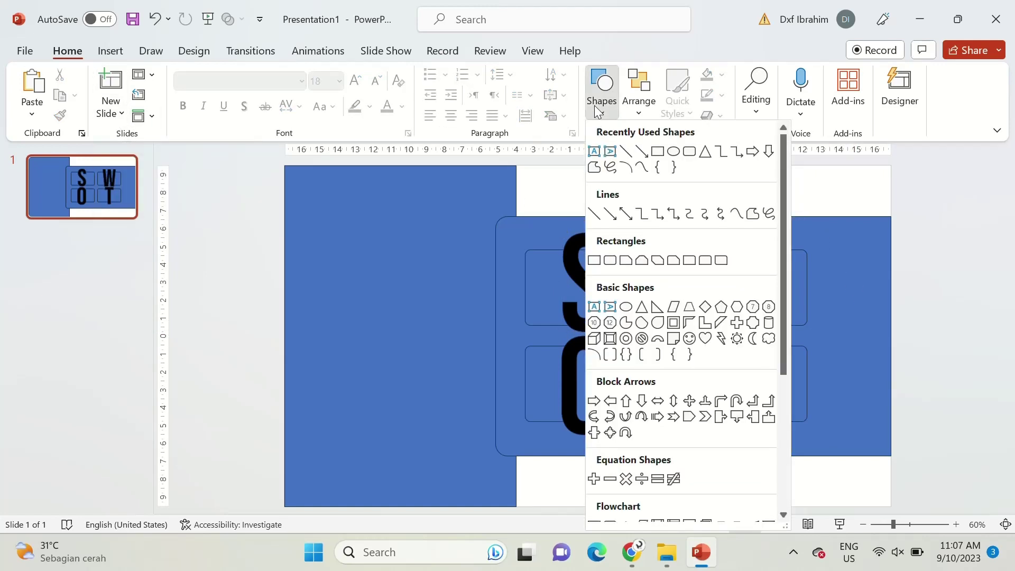
left_click(600, 156)
left_click_drag(748, 187, 861, 204)
type("JUST POWERPOINT")
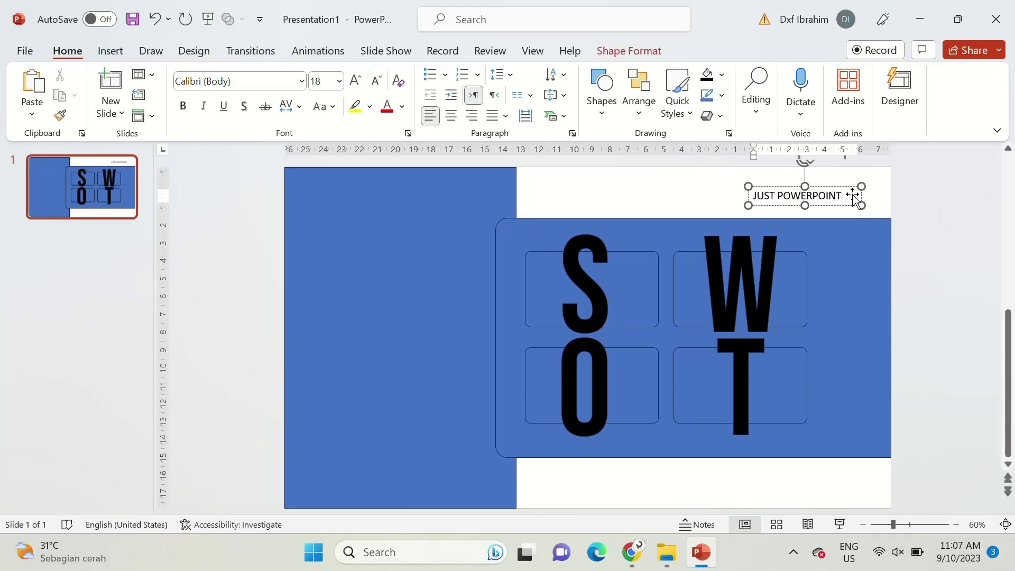
key("ctrl+a")
left_click(277, 81)
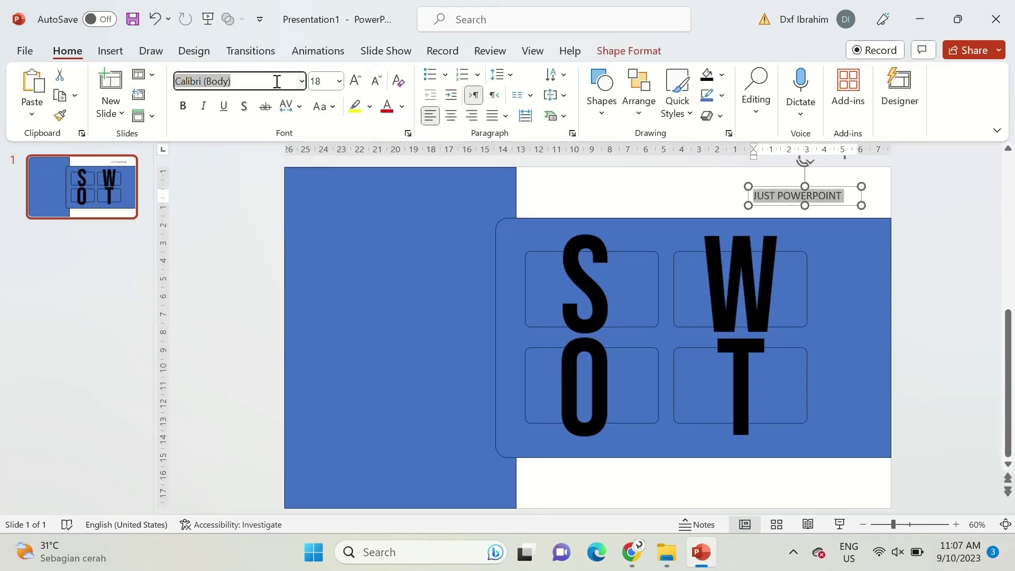
type("Bebas Neue")
key("Return")
Give the label Very Loose character spacing at 12 pt and tuck it into the corner
left_click(286, 106)
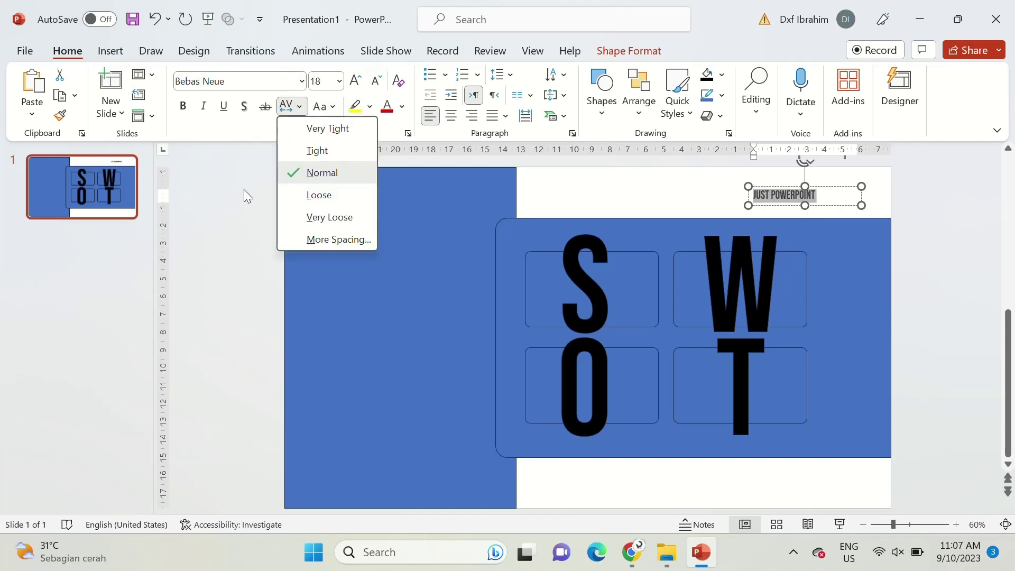
left_click(317, 216)
left_click(377, 81)
left_click(377, 82)
left_click(378, 82)
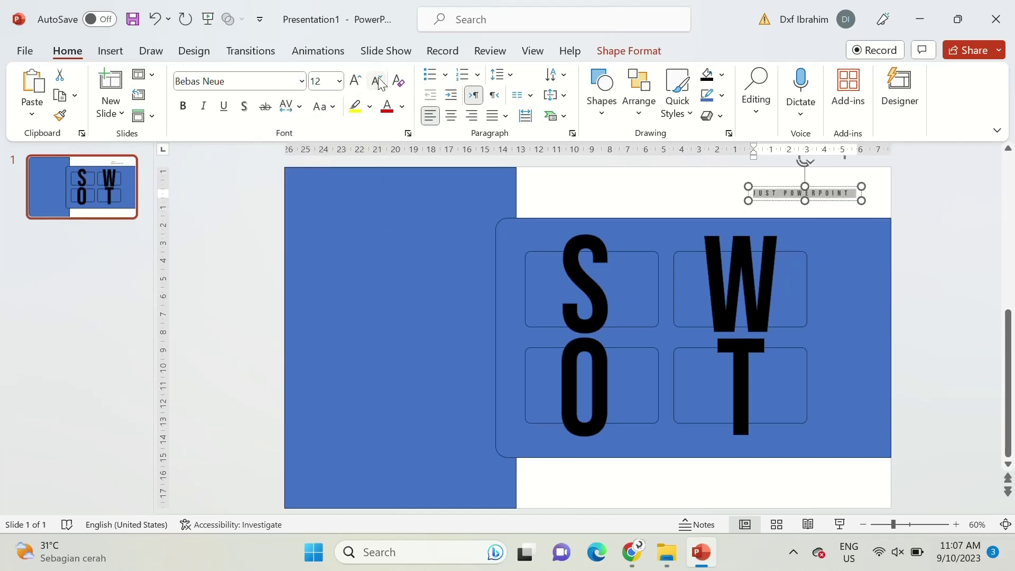
left_click_drag(771, 194, 796, 179)
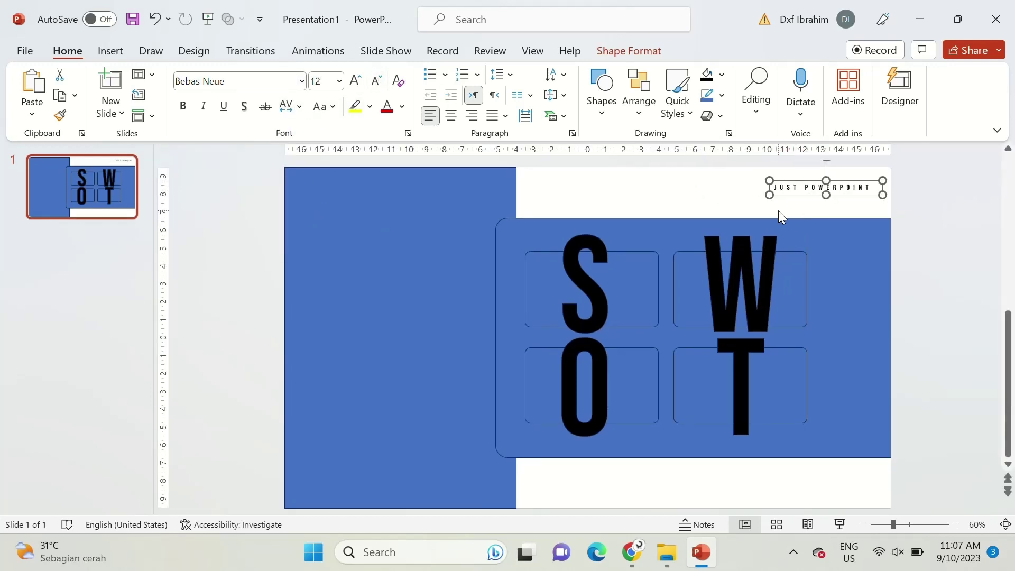
left_click(719, 194)
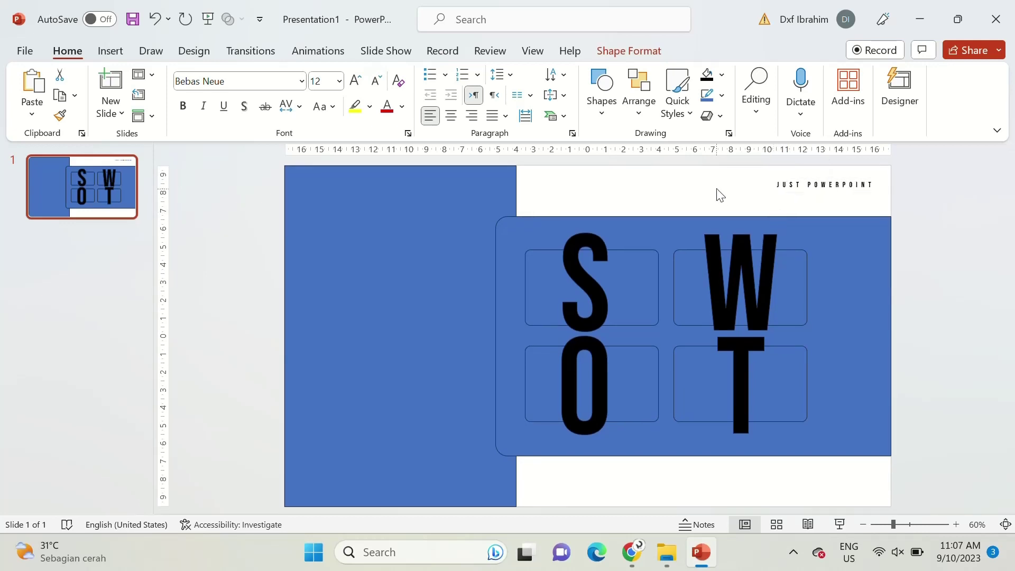
Draw thin horizontal accent lines at the slide's top left and bottom right
left_click(607, 105)
left_click(627, 153)
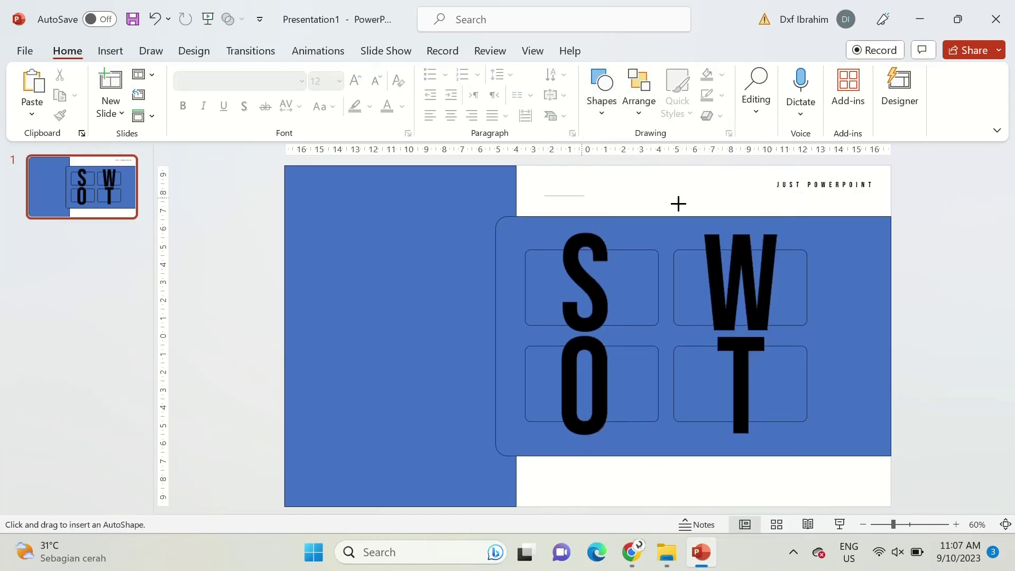
left_click_drag(680, 204, 680, 204)
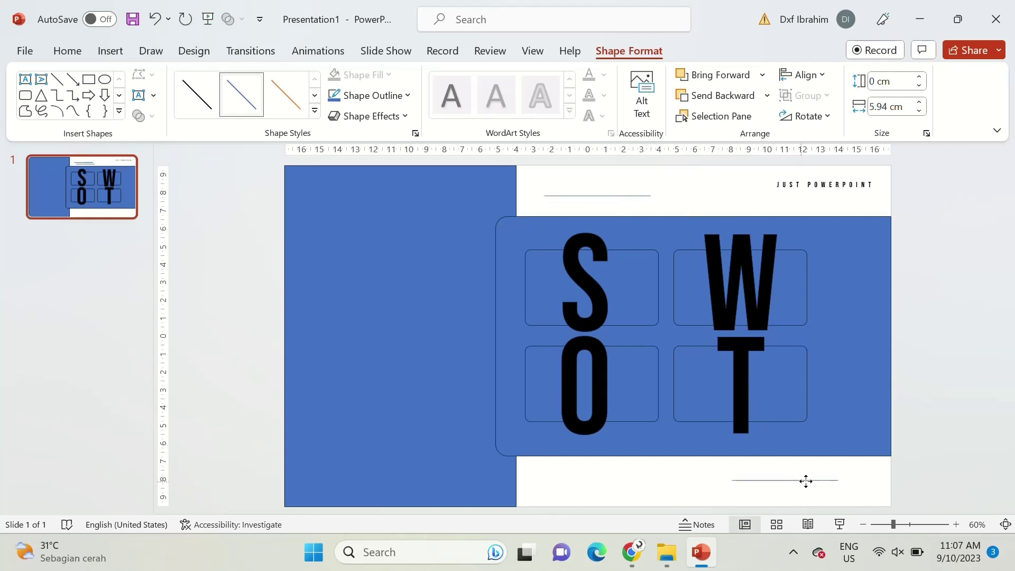
left_click(697, 195)
left_click(121, 113)
Add four blank slides after the title slide
left_click(139, 340)
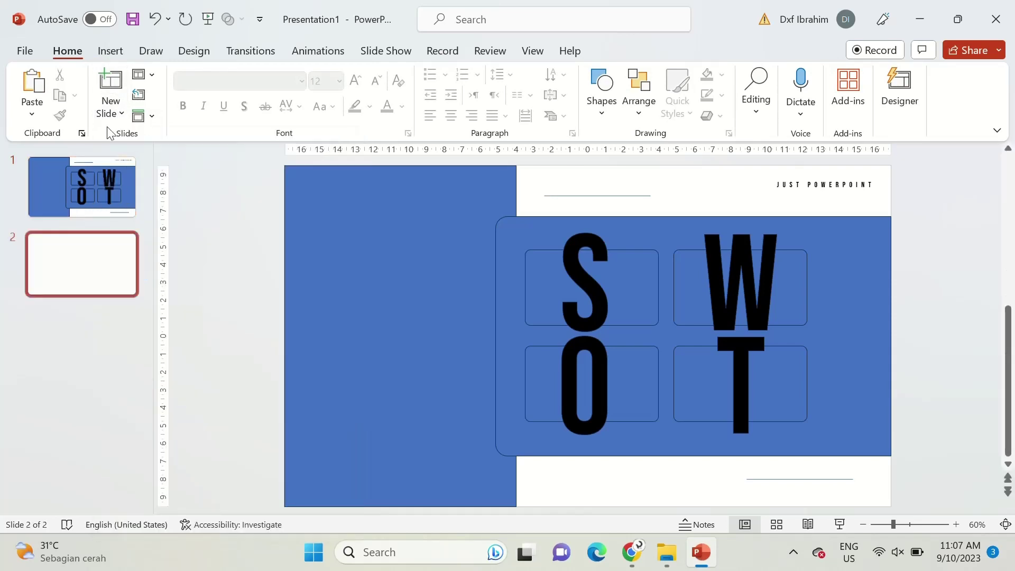
left_click(110, 114)
left_click(139, 341)
key("Return")
key("Return")
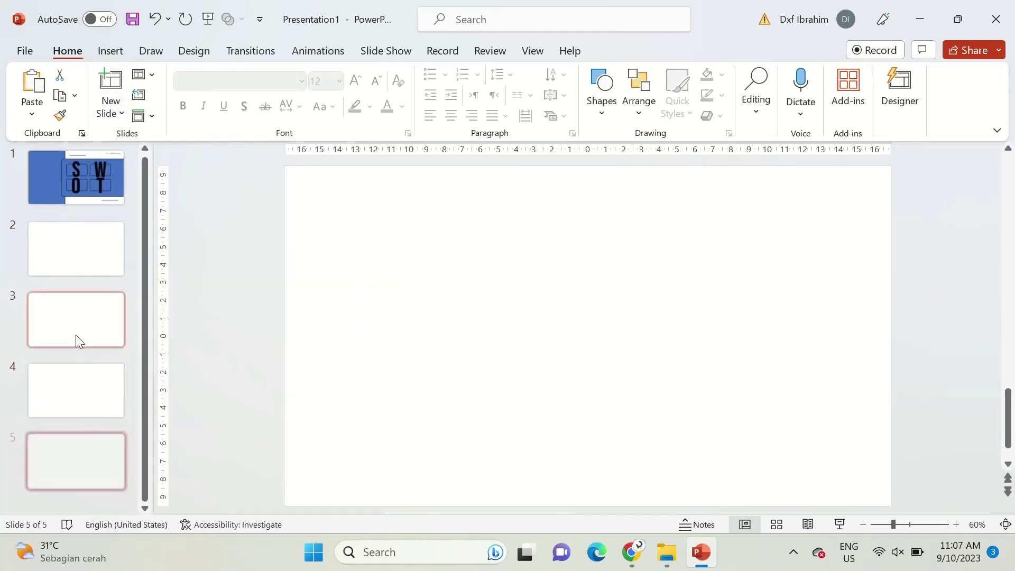
On the title slide, link the S letter to Slide 2 in this document
left_click(93, 191)
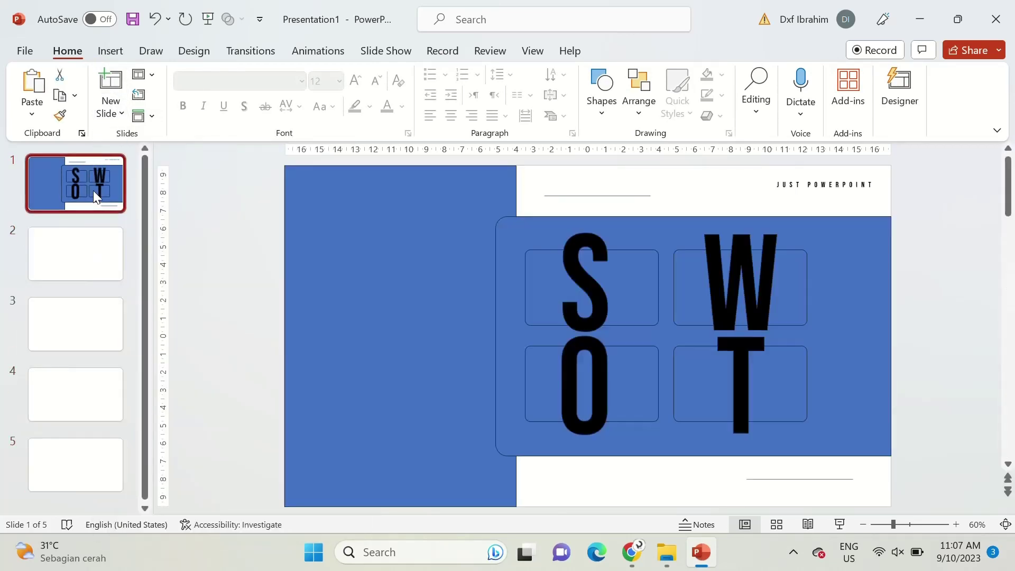
left_click(587, 248)
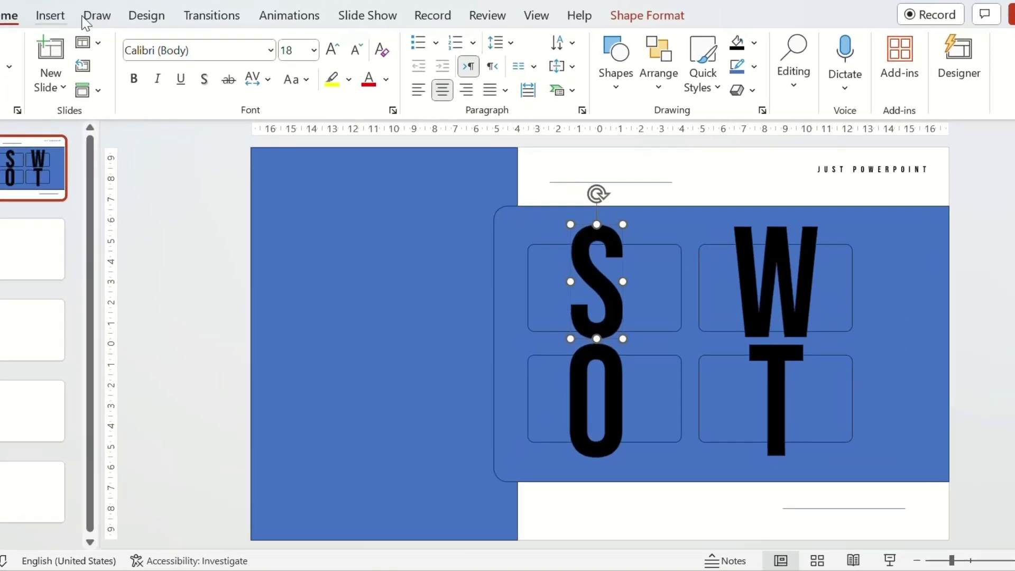
left_click(85, 35)
left_click(515, 79)
left_click(564, 180)
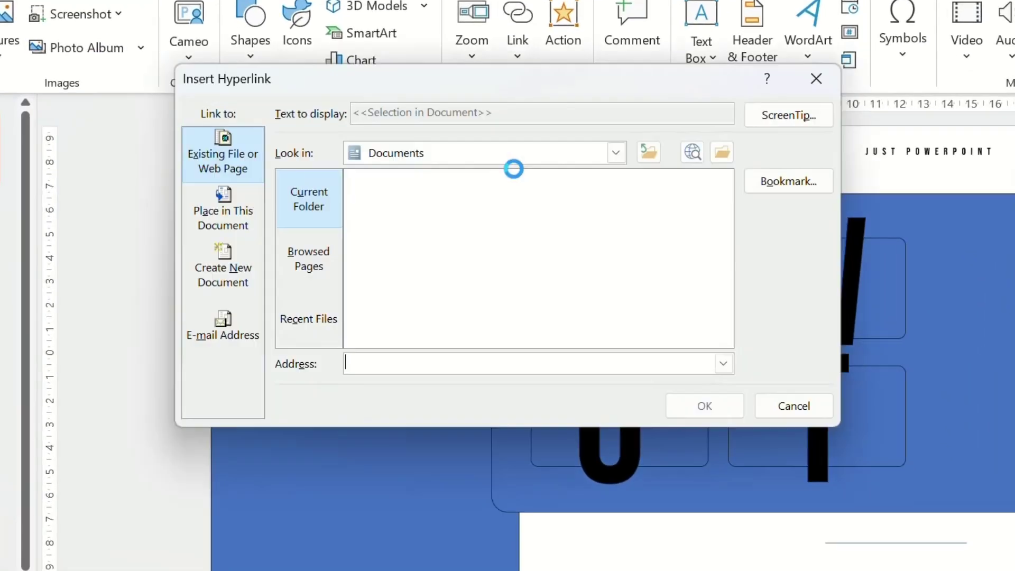
left_click(213, 262)
left_click(213, 209)
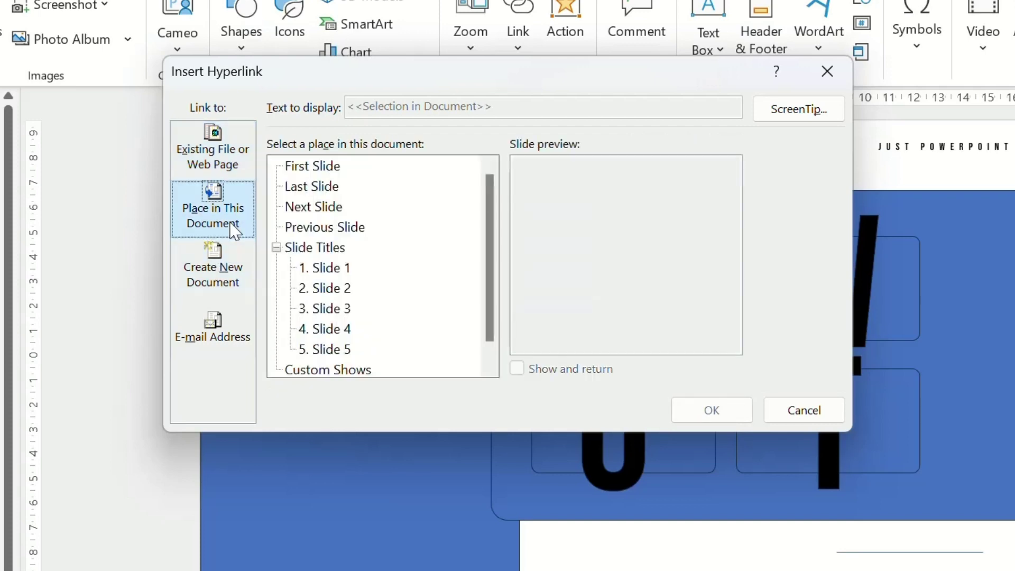
left_click(330, 288)
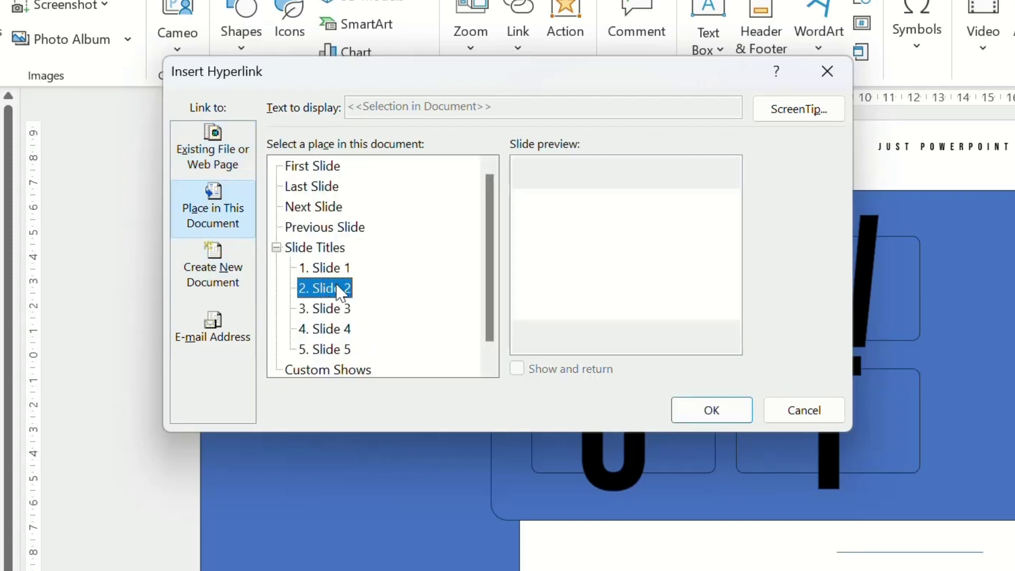
left_click(682, 411)
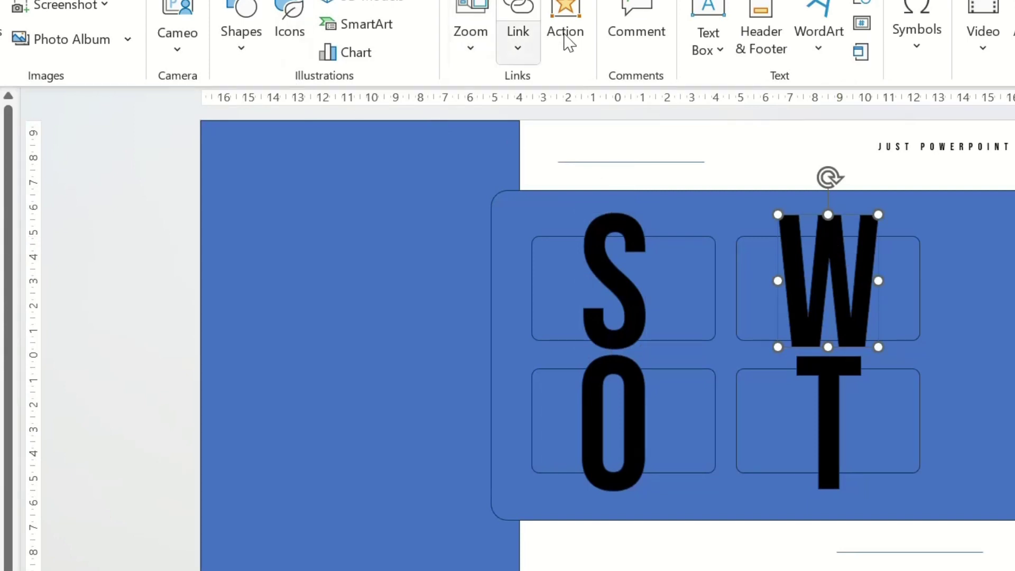
Link the W letter to Slide 3 and the O letter to Slide 4
left_click(517, 33)
left_click(519, 167)
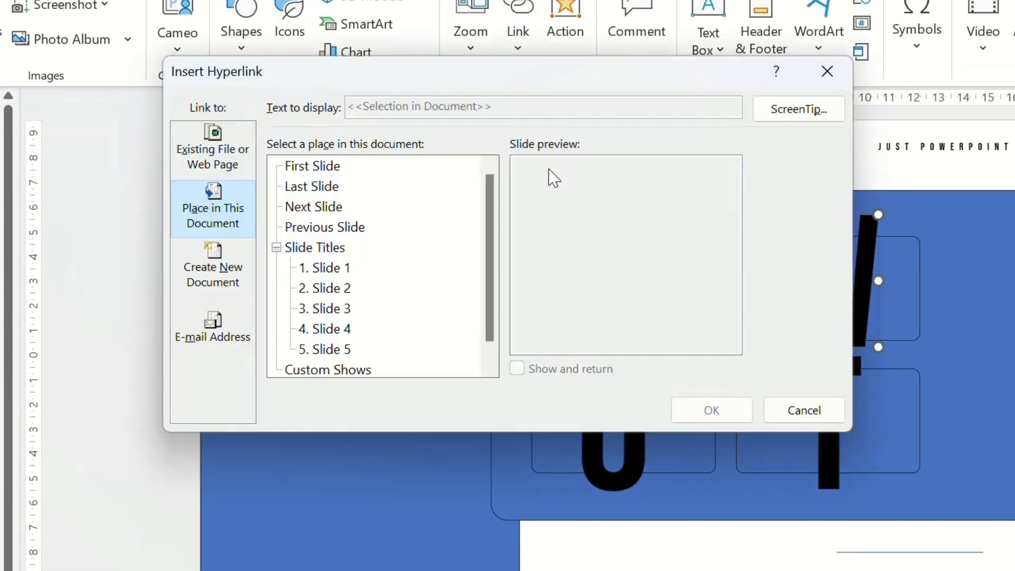
left_click(330, 308)
left_click(691, 410)
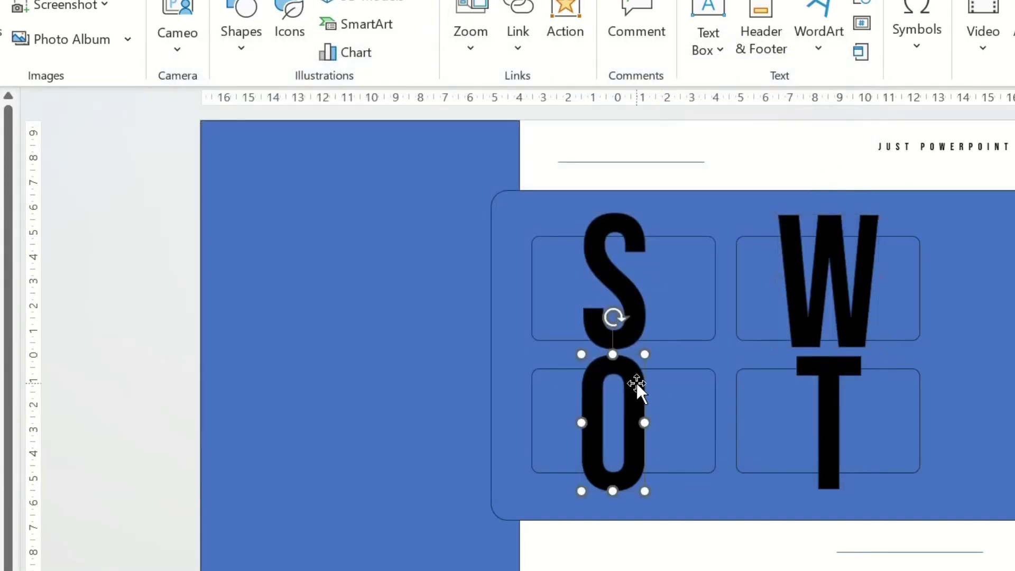
left_click(517, 47)
left_click(528, 168)
left_click(324, 328)
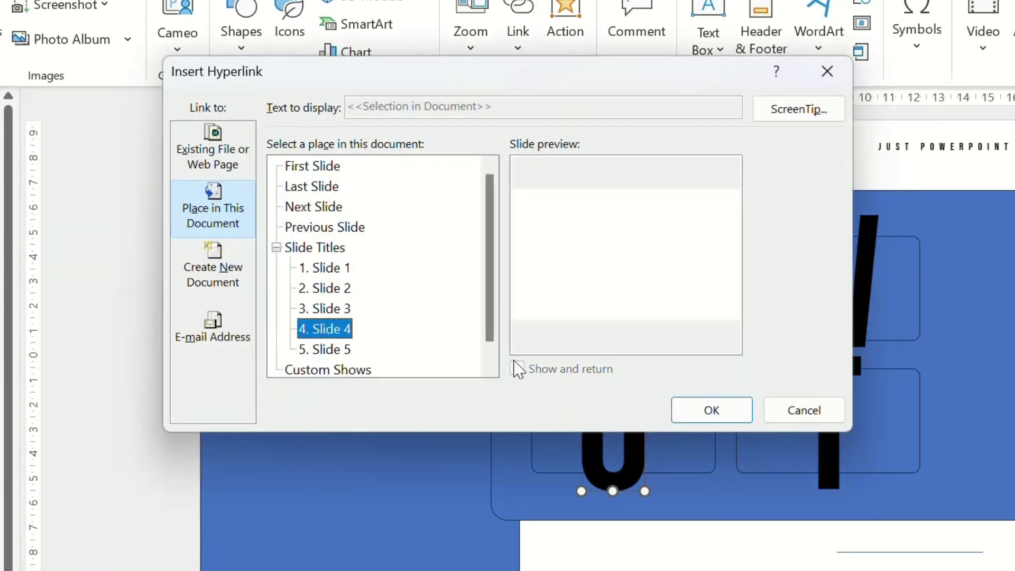
left_click(710, 410)
Link the T letter to Slide 5
left_click(816, 385)
left_click(518, 48)
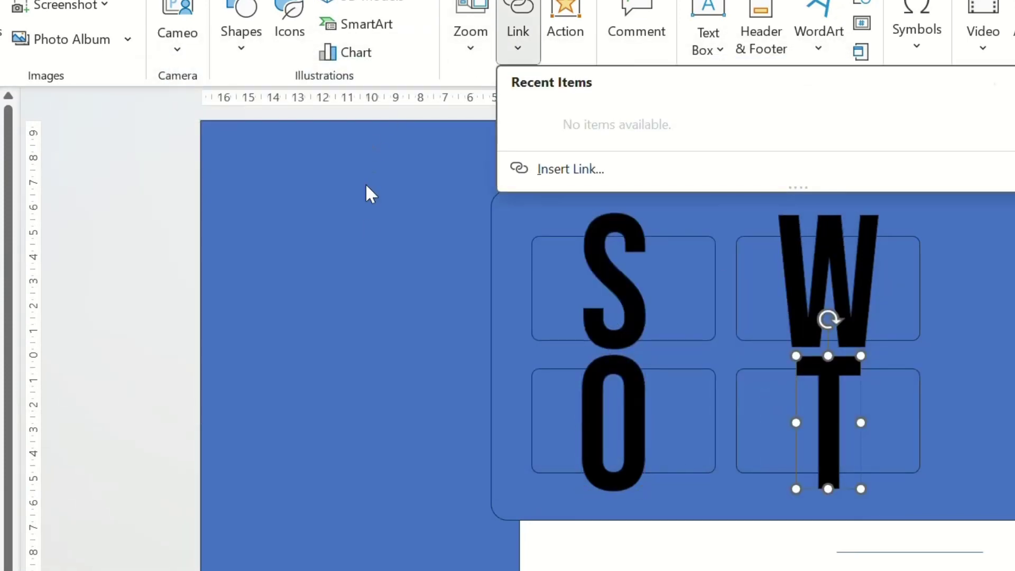
left_click(560, 169)
left_click(324, 348)
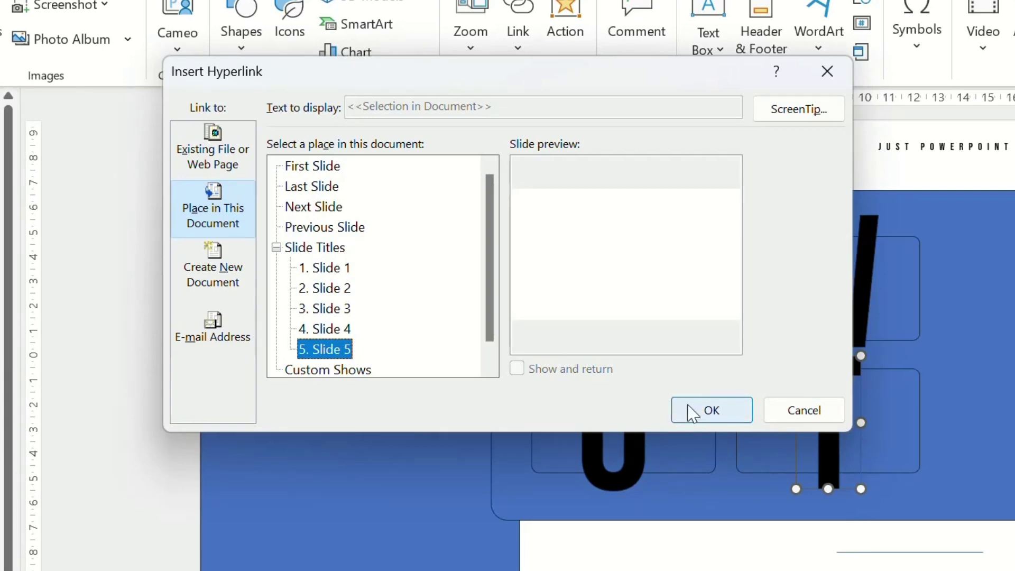
left_click(710, 410)
Link the JUST POWERPOINT caption back to Slide 1
left_click(739, 188)
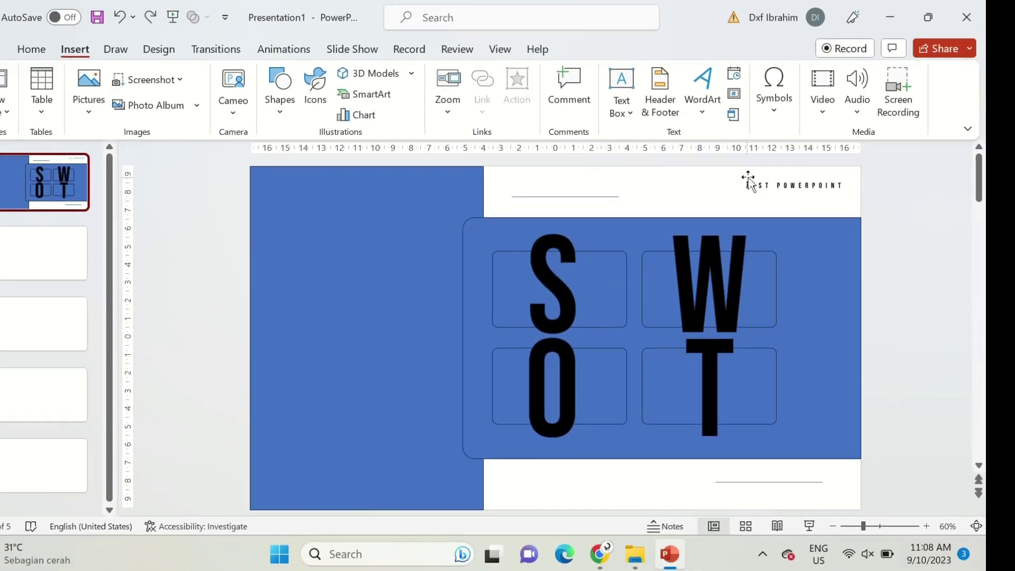
left_click(748, 180)
left_click(482, 105)
left_click(512, 198)
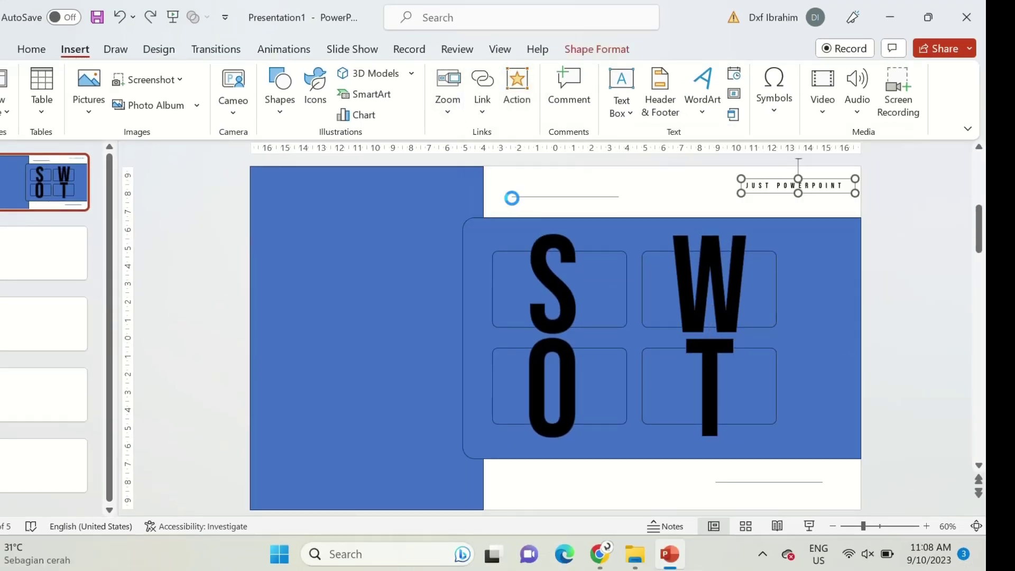
left_click(351, 274)
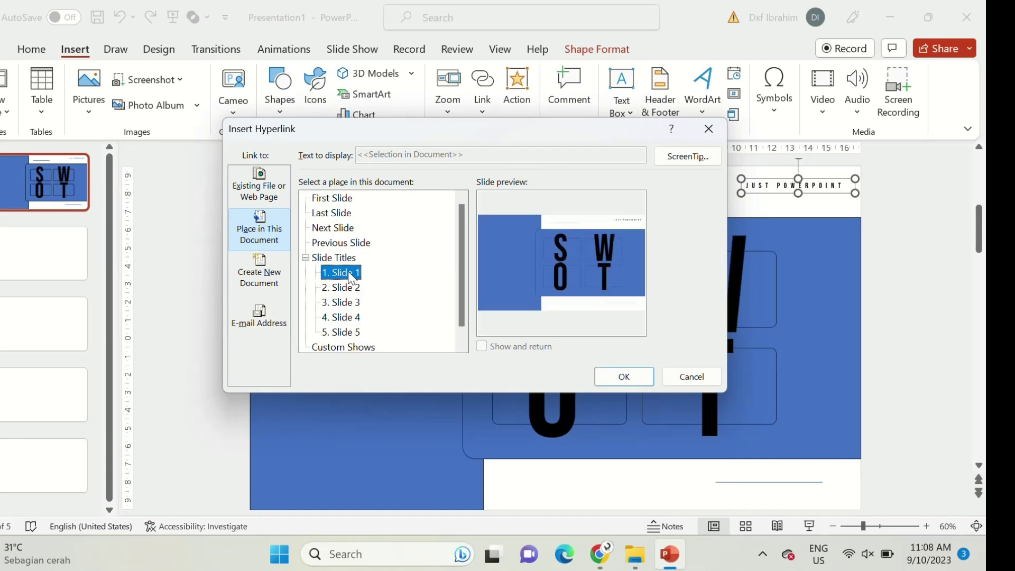
left_click(627, 374)
Select the S, W, T and O letters together
left_click(674, 197)
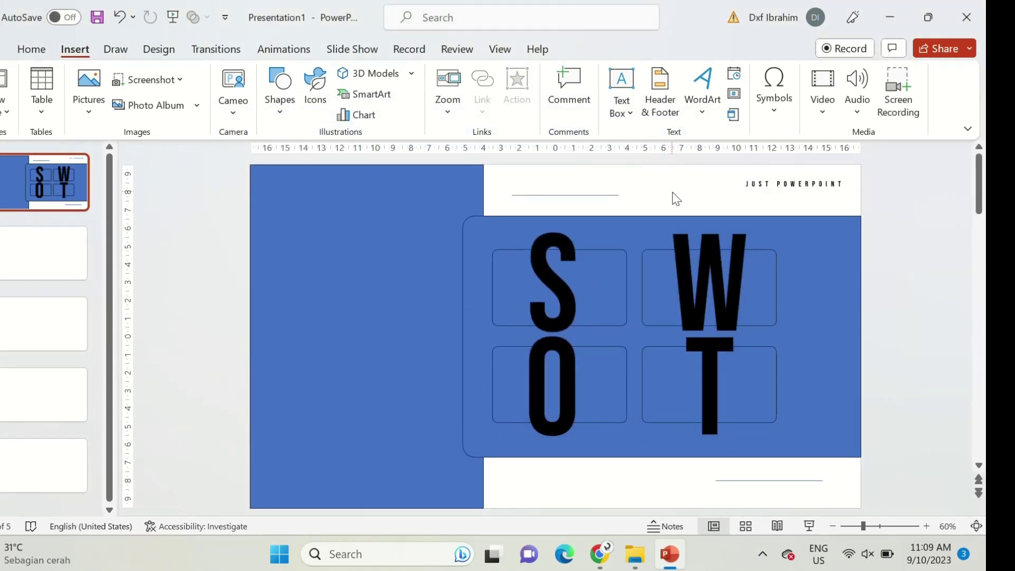
left_click(555, 245)
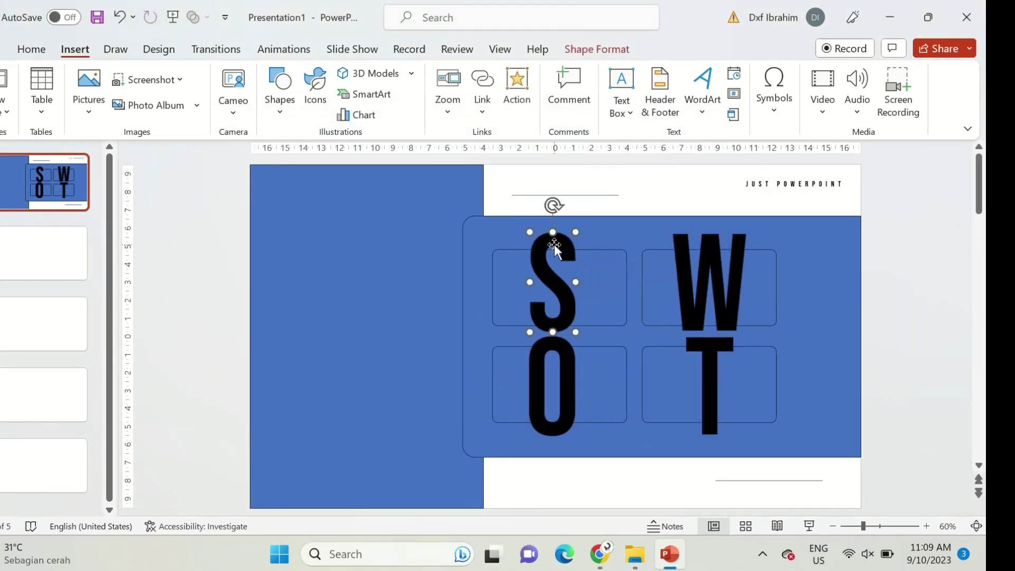
left_click(683, 256, "shift")
left_click(704, 367, "shift")
left_click(553, 362, "shift")
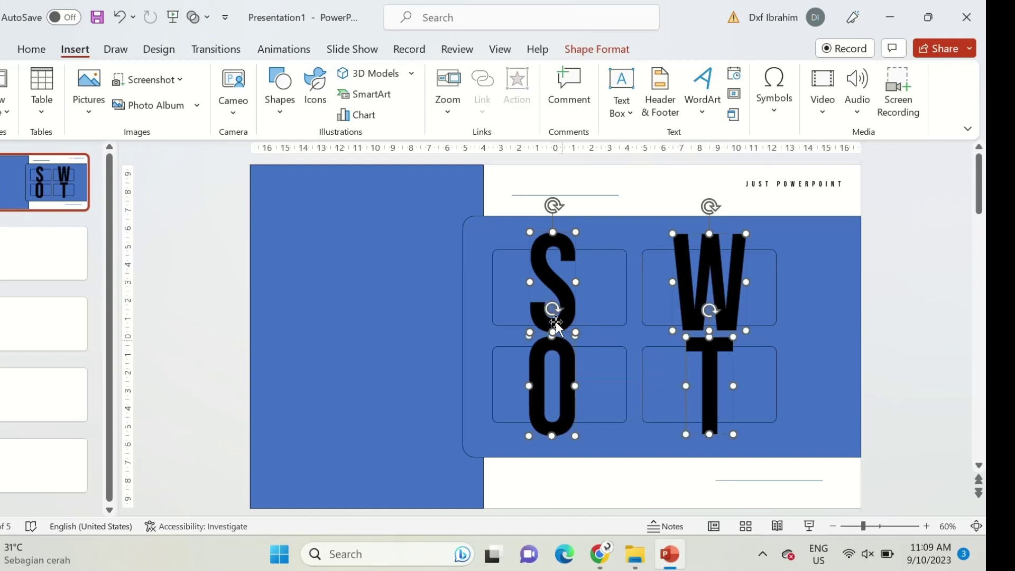
Copy the four SWOT letters onto a new slide, then undo the paste and new slide
key("ctrl+c")
key("ctrl+m")
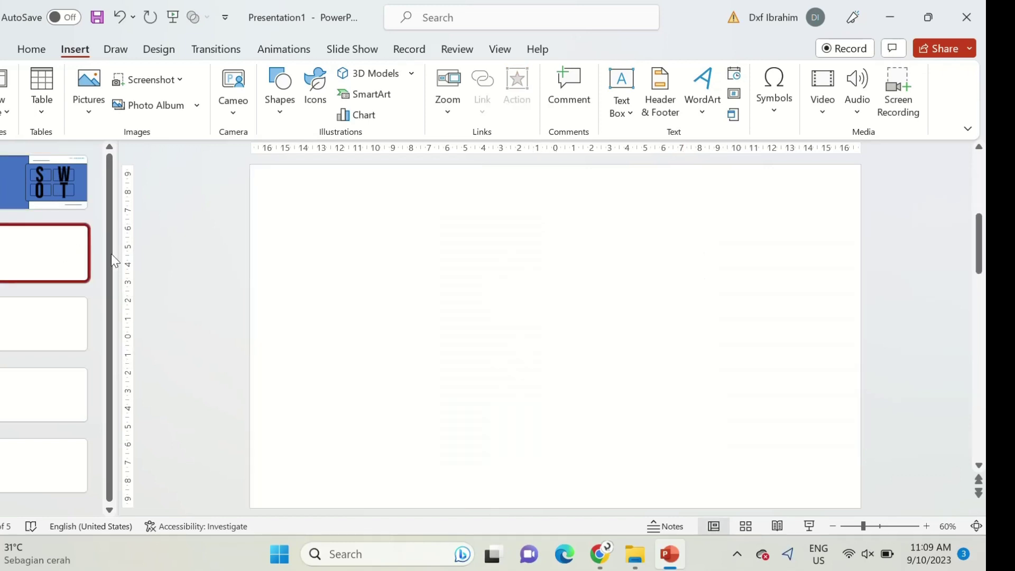
key("ctrl+v")
left_click(510, 354)
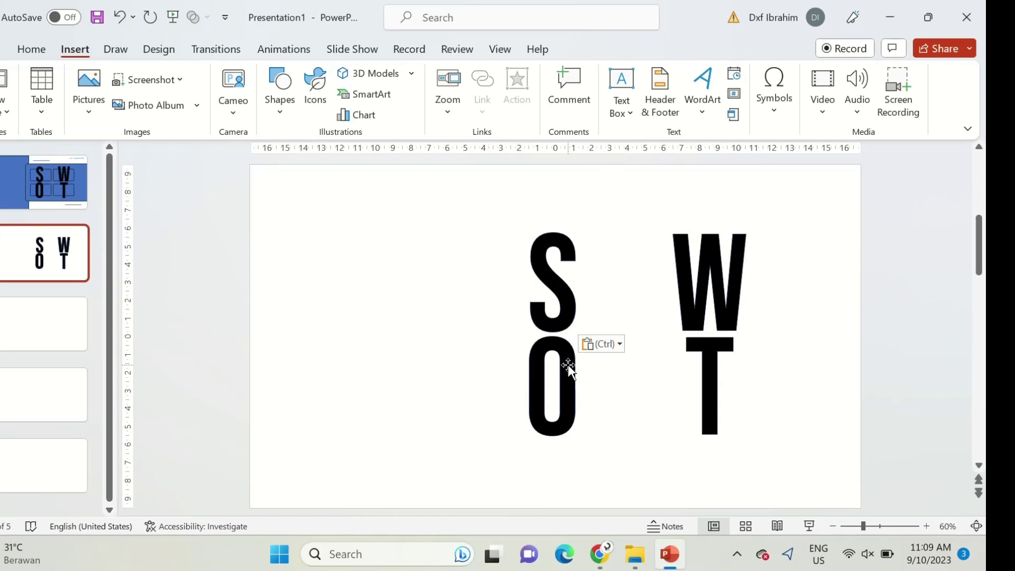
left_click_drag(561, 365, 671, 267)
key("ctrl+z")
key("ctrl+z")
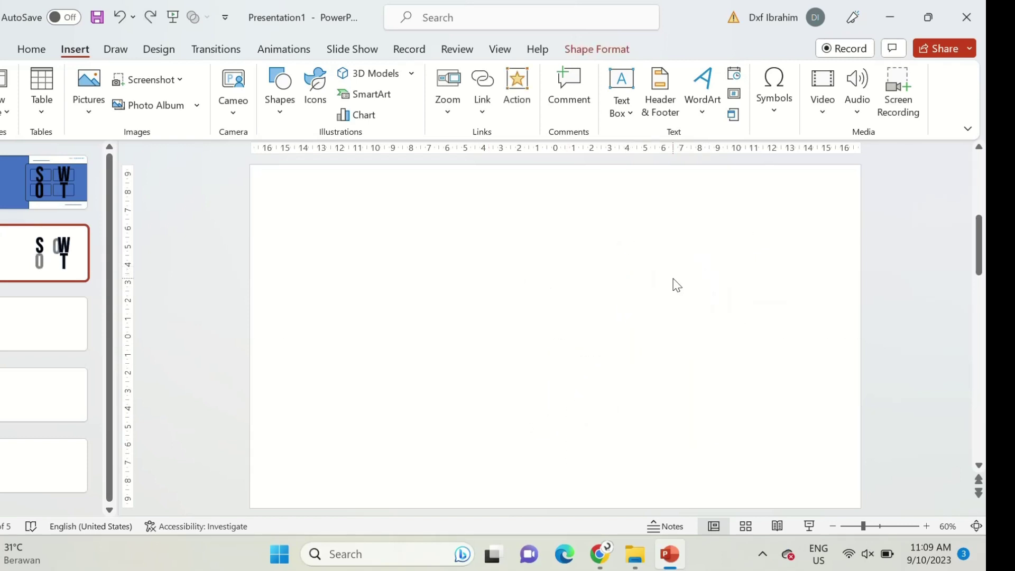
key("ctrl+z")
Paste the letters and JUST POWERPOINT caption onto slide 2, lining SWOT up in one row
left_click(681, 249, "shift")
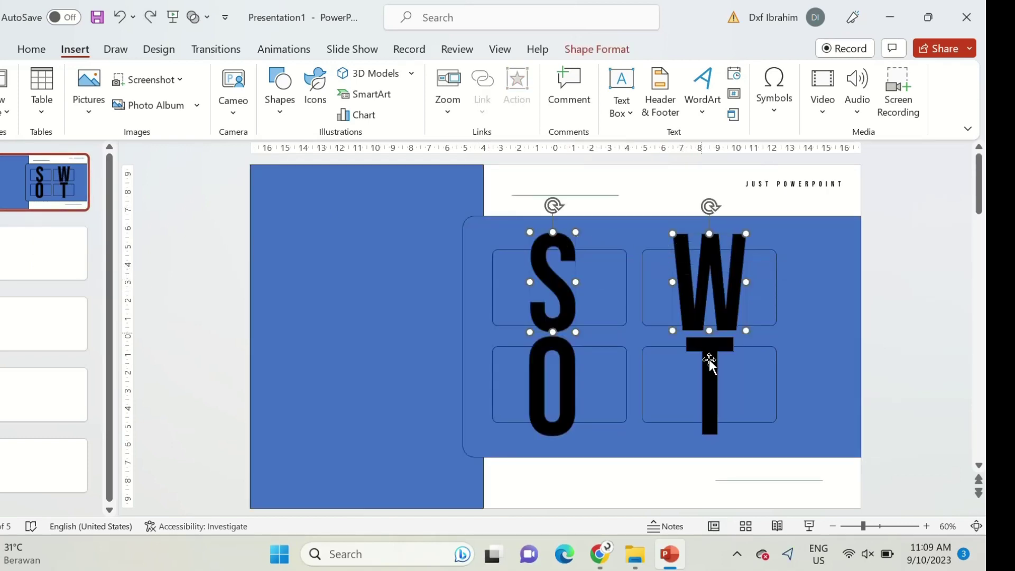
left_click(550, 369, "shift")
left_click(779, 183, "shift")
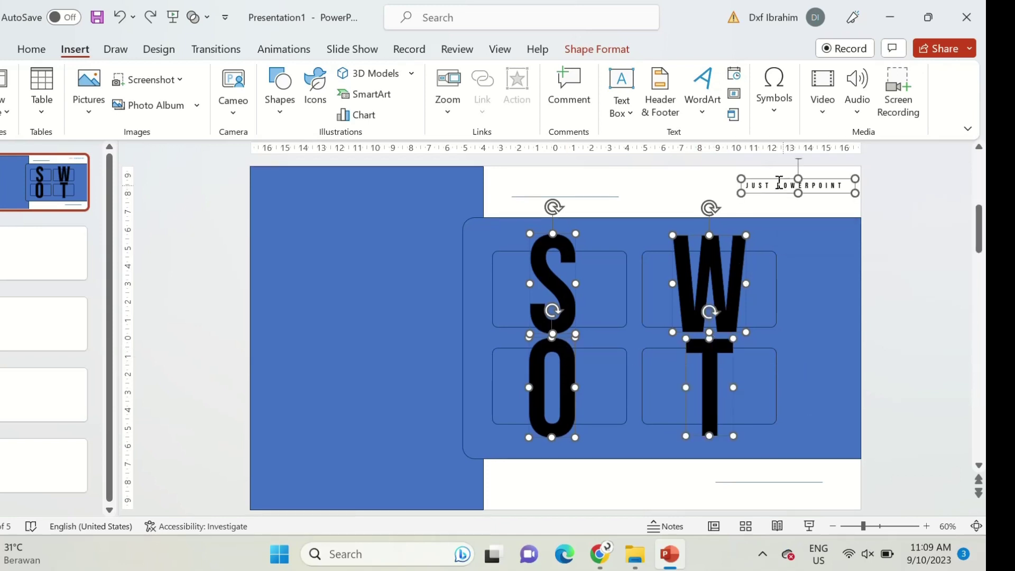
key("ctrl+v")
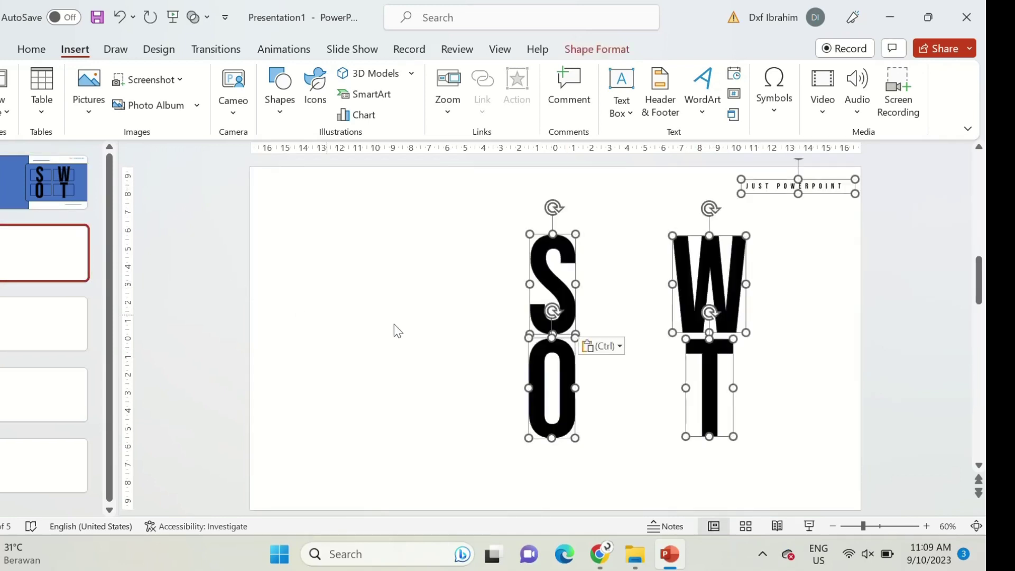
left_click_drag(641, 294, 592, 277)
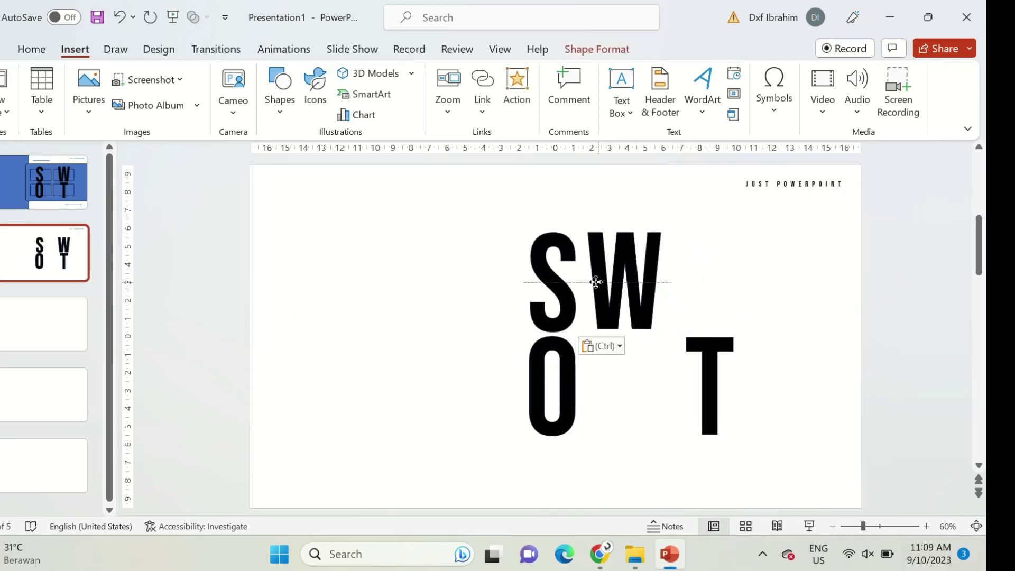
left_click_drag(567, 370, 702, 270)
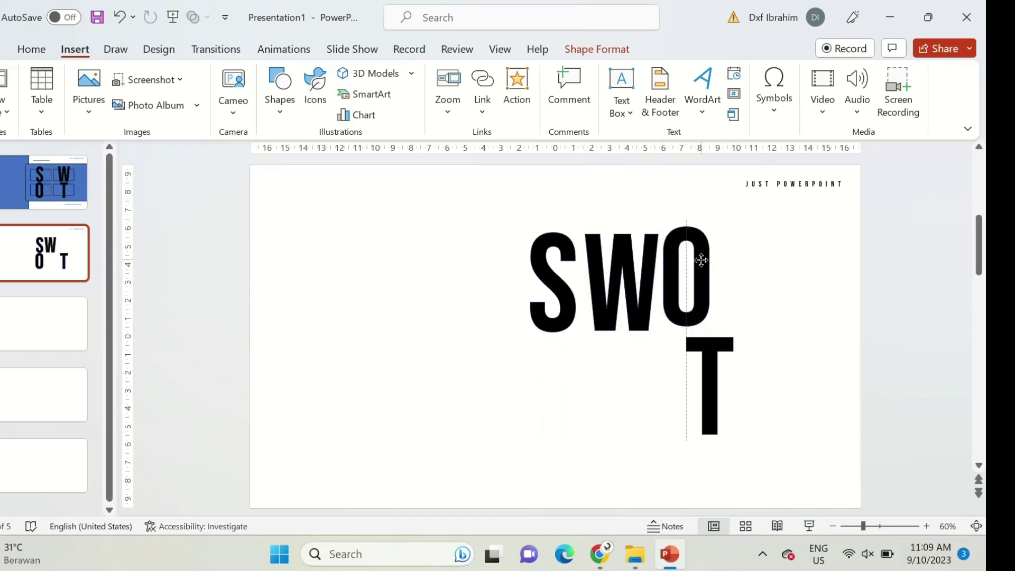
left_click_drag(712, 378, 740, 272)
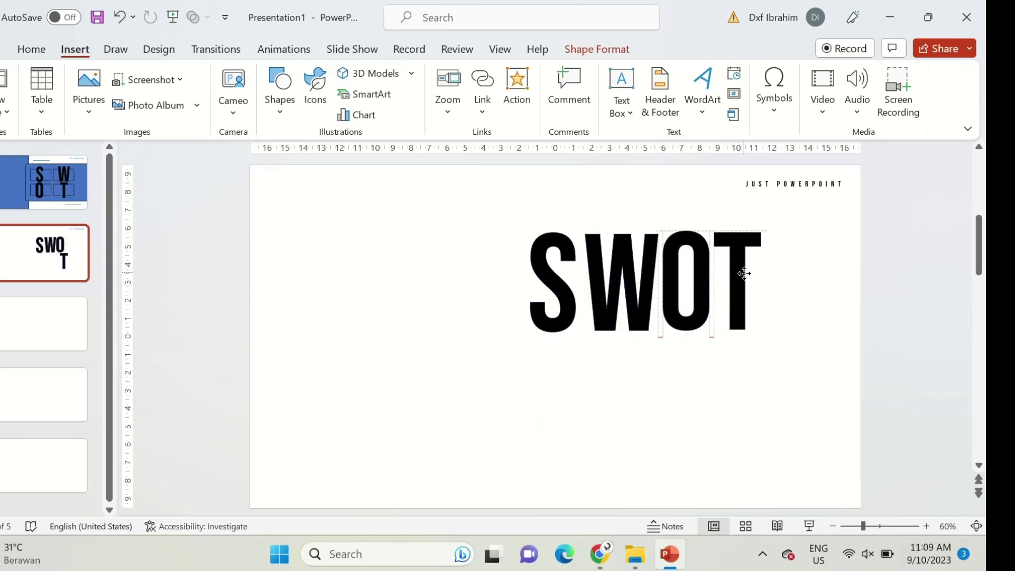
left_click_drag(815, 378, 471, 209)
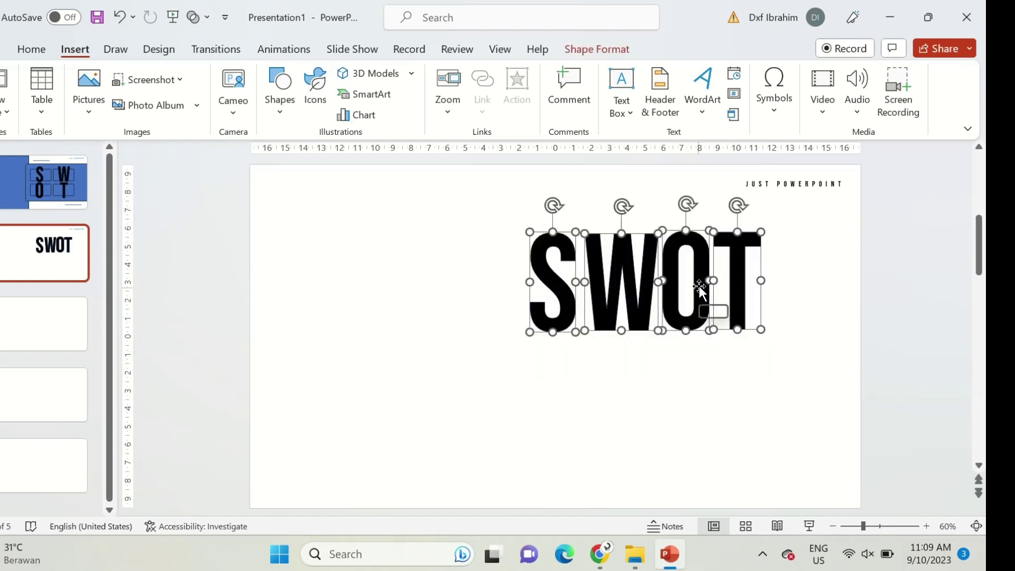
left_click_drag(700, 289, 697, 329)
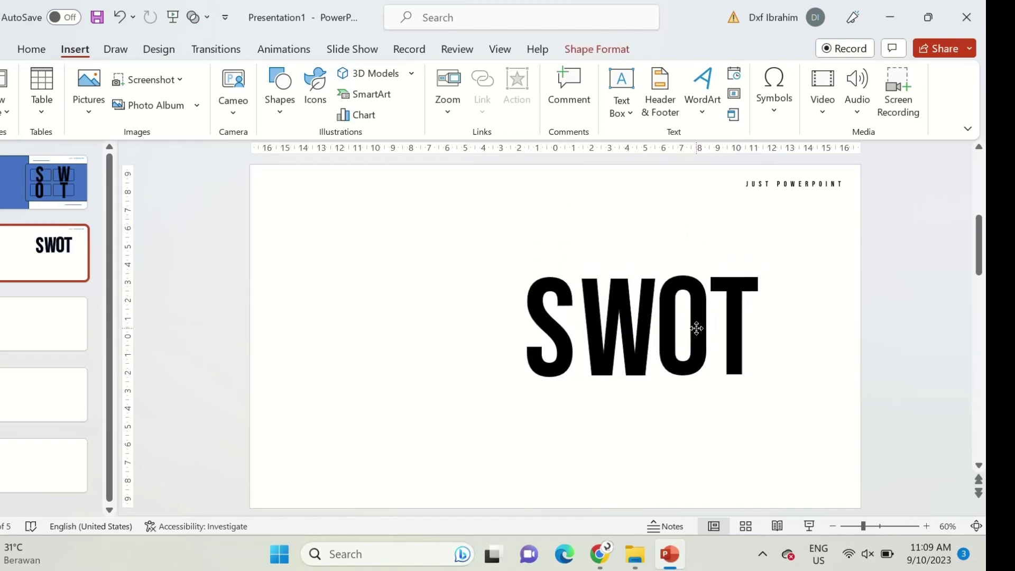
Enlarge the S so it stands taller than and overlaps the W, O and T
left_click(535, 317)
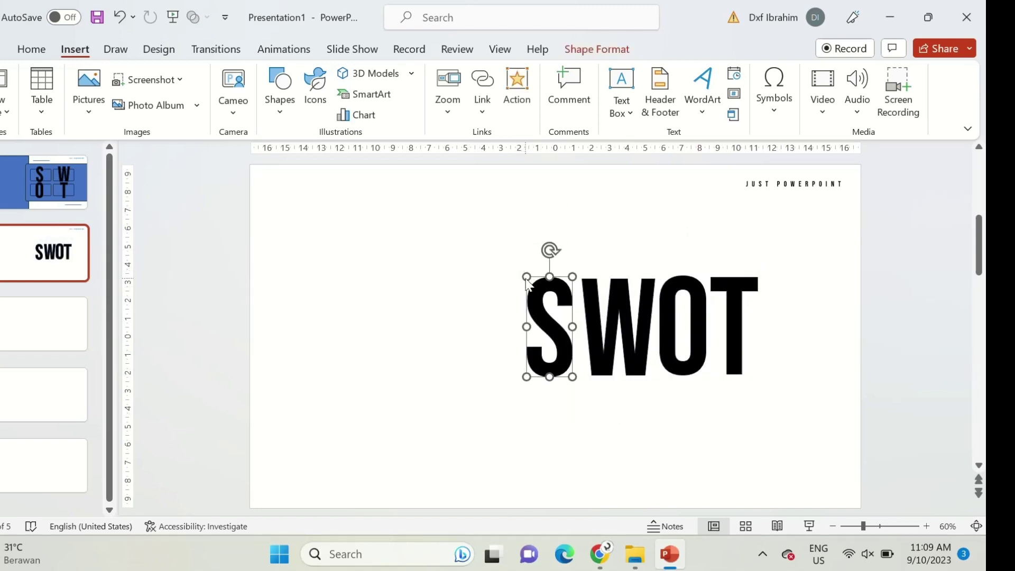
left_click_drag(526, 277, 506, 239)
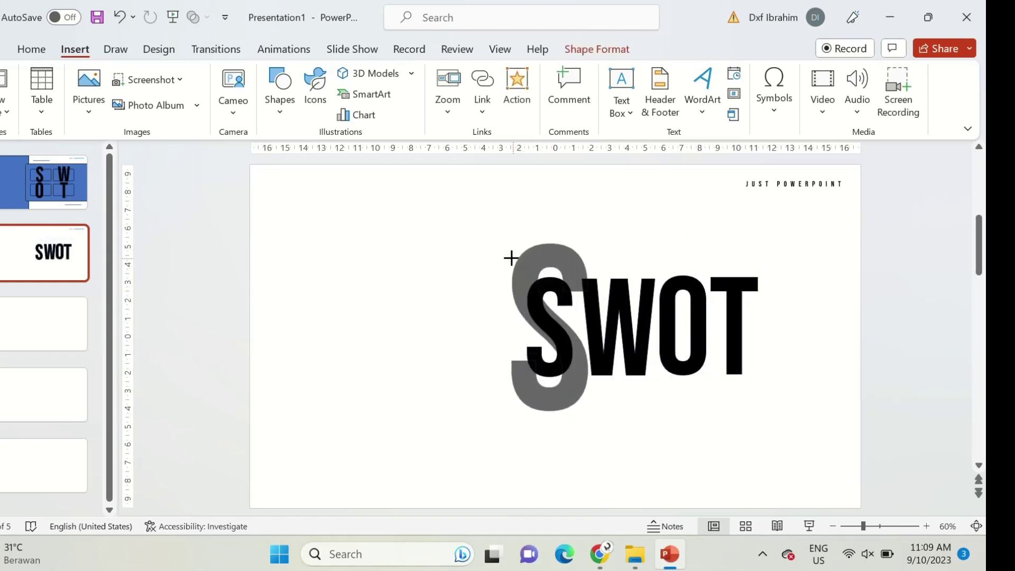
left_click(627, 315)
left_click(682, 285, "shift")
left_click(734, 285, "shift")
right_click(728, 283)
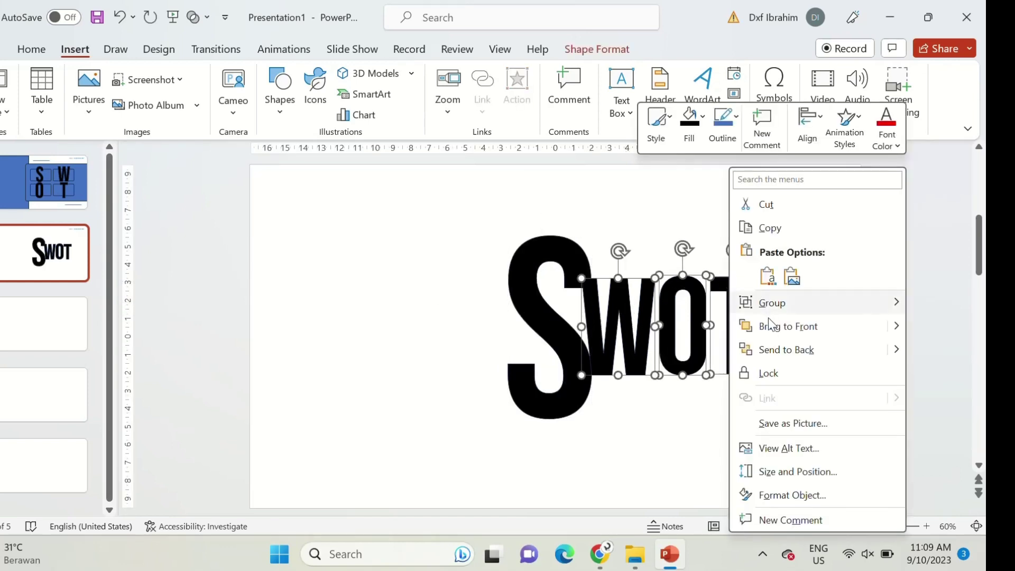
left_click(779, 381)
left_click(779, 380)
Draw a tall blue rectangle down the slide's left side
left_click(280, 93)
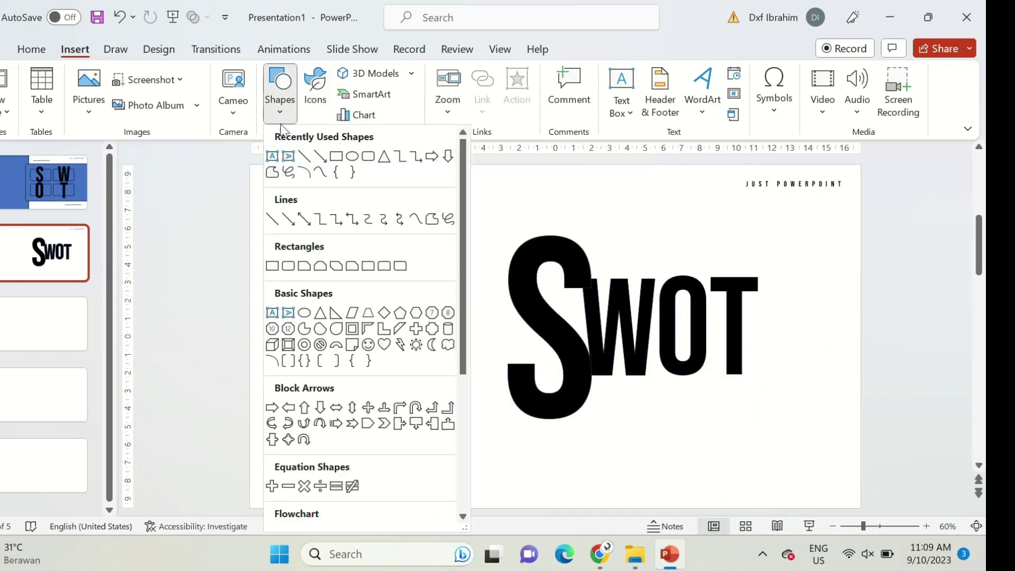
left_click(276, 264)
mouse_move(250, 164)
left_mouse_down()
mouse_move(418, 406)
mouse_move(473, 507)
left_mouse_up()
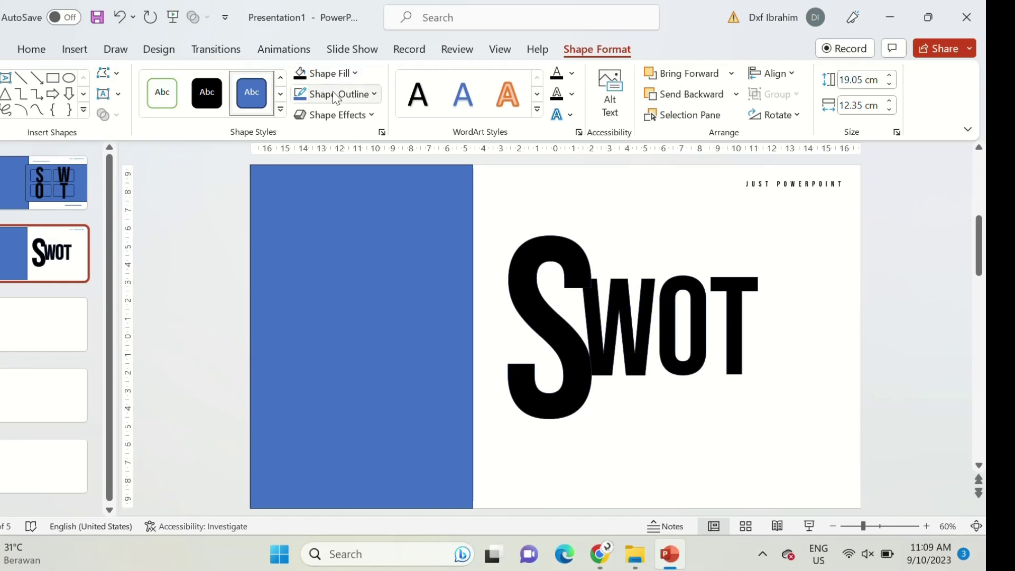
Draw a thin horizontal line below the SWOT letters
left_click(31, 49)
left_click(569, 88)
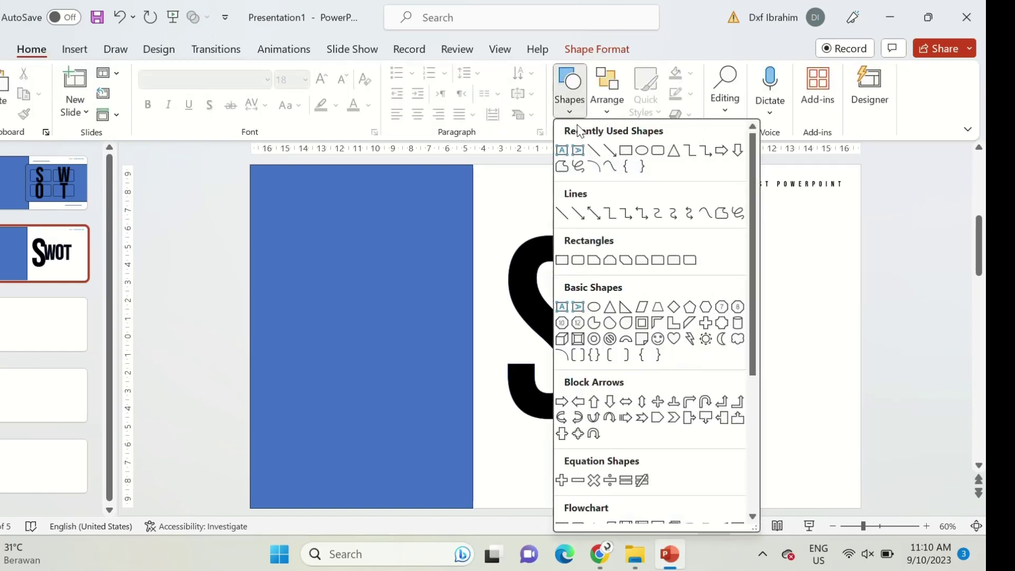
left_click(595, 150)
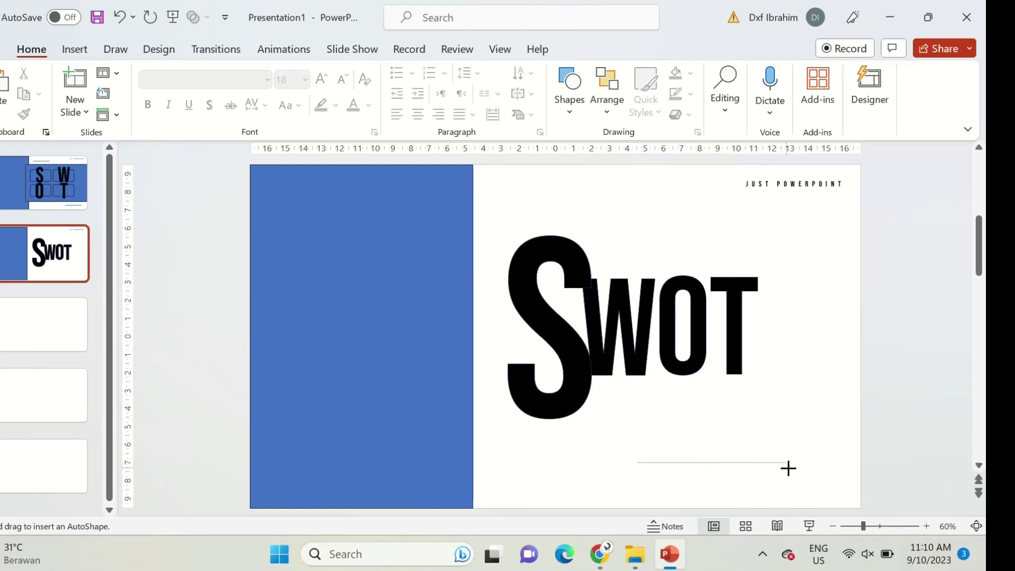
left_click_drag(788, 468, 793, 463)
key("Escape")
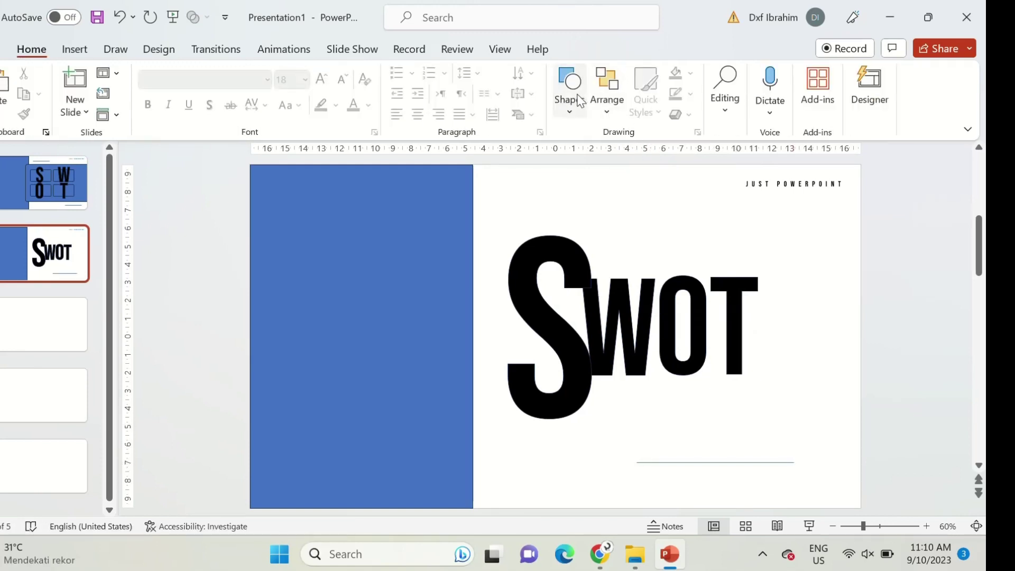
Place small blue circle dots at the left and right ends of the line
left_click(569, 87)
left_click(566, 150)
left_click_drag(628, 457, 636, 466)
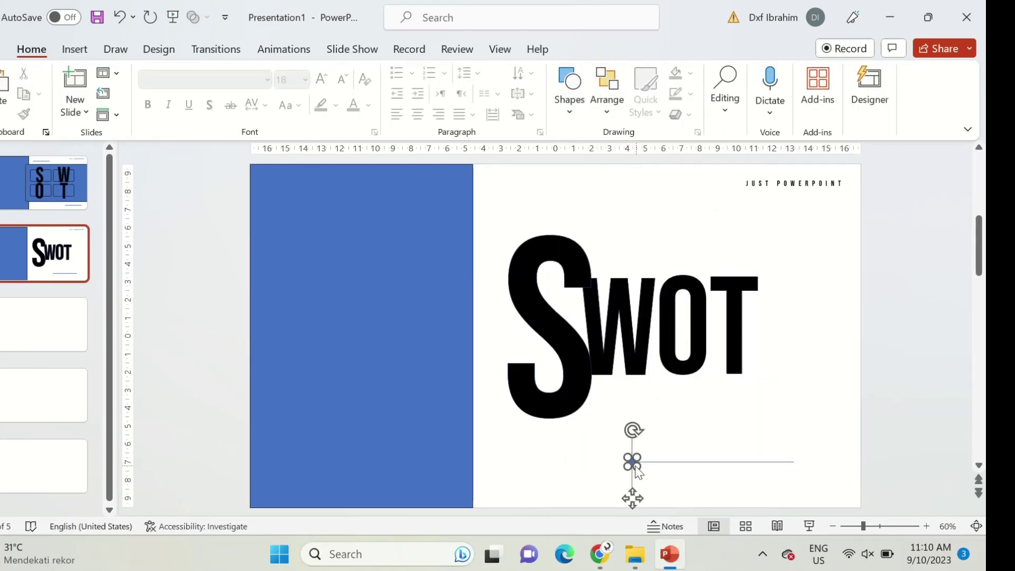
scroll(634, 463, "up", 9, "ctrl")
left_click(530, 400)
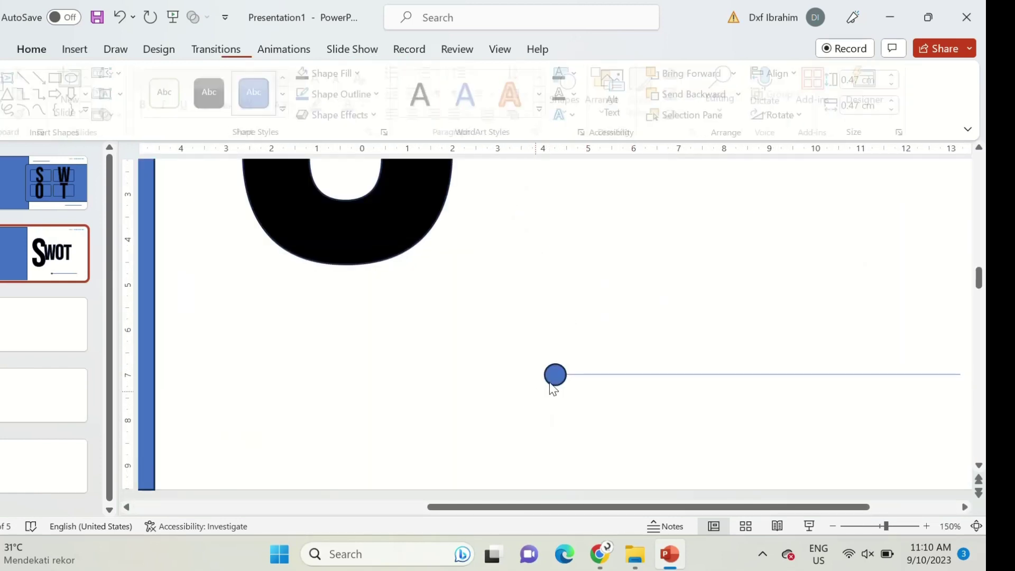
left_click(552, 376)
scroll(553, 385, "down", 5, "ctrl")
left_click_drag(585, 454, 594, 465)
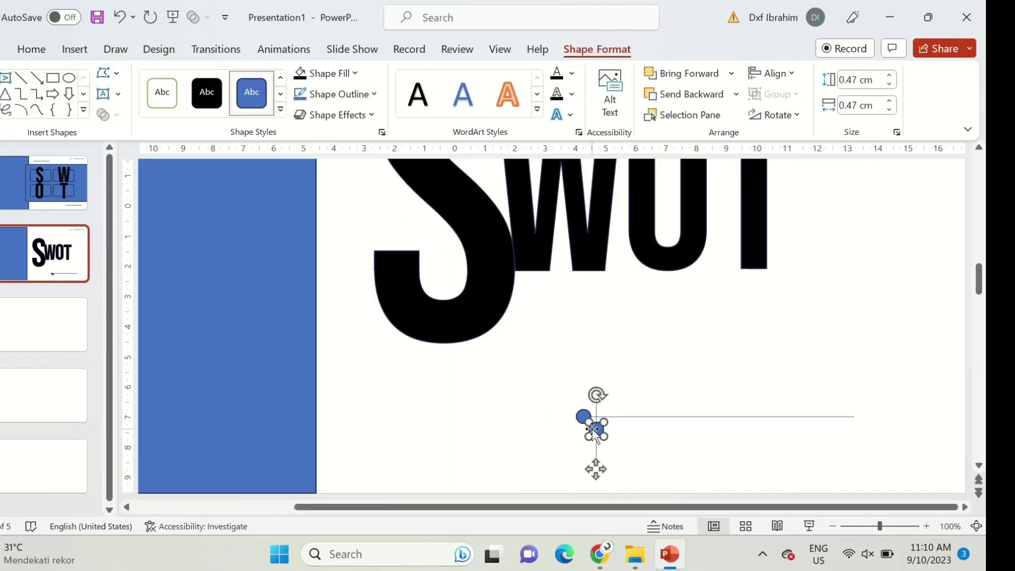
left_click_drag(593, 431, 858, 416)
scroll(851, 425, "up", 5, "ctrl")
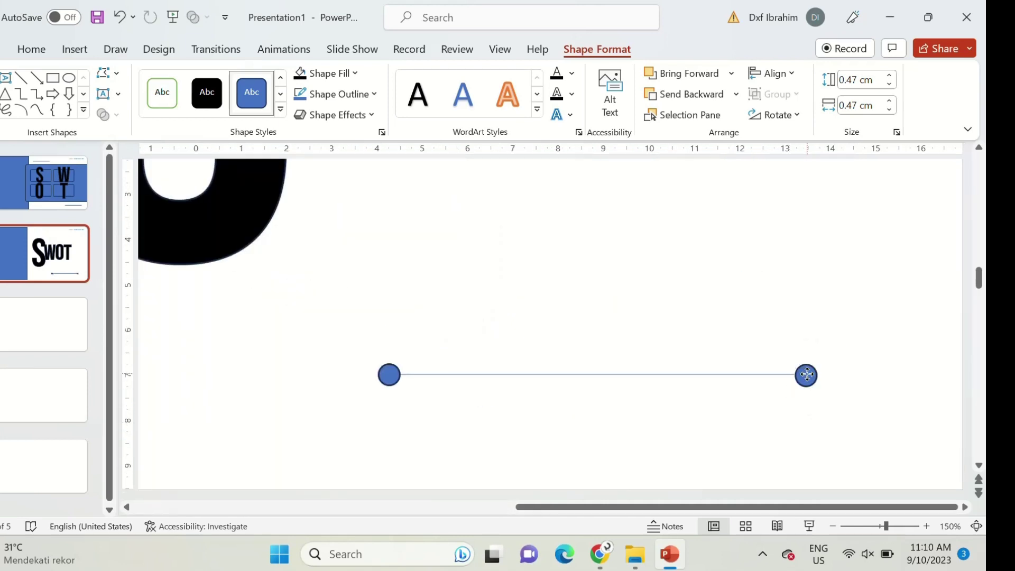
left_click_drag(804, 374, 799, 375)
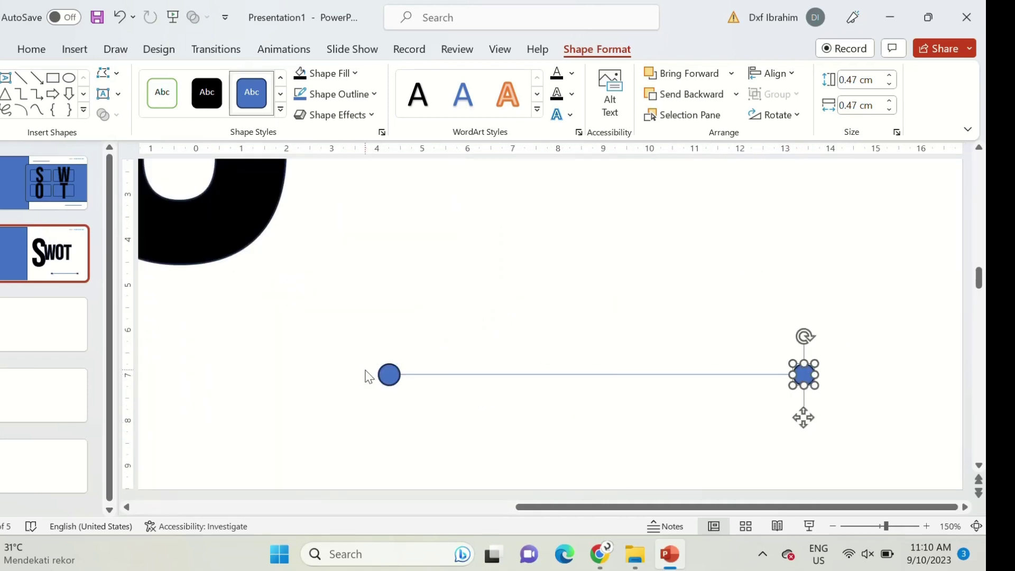
Duplicate the left dot and enlarge the copy into a 1.06 cm circle
left_click(389, 374)
key("ctrl+d")
mouse_move(419, 381)
left_mouse_down()
mouse_move(447, 355)
mouse_move(443, 377)
mouse_move(467, 375)
left_mouse_up()
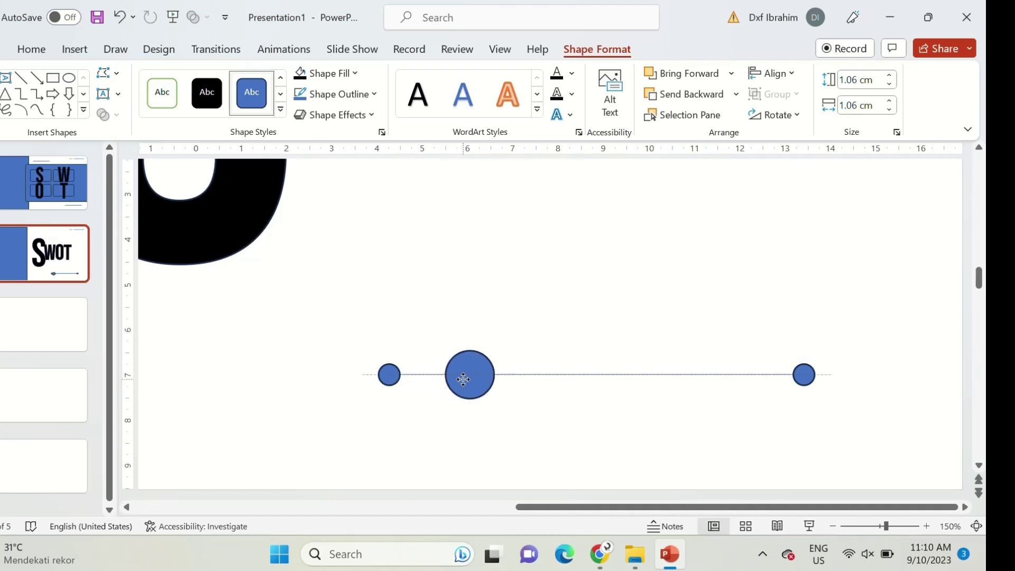
scroll(469, 376, "down", 3)
Select the line with its dots, then every object on the slide
left_click(530, 437)
scroll(533, 434, "down", 2)
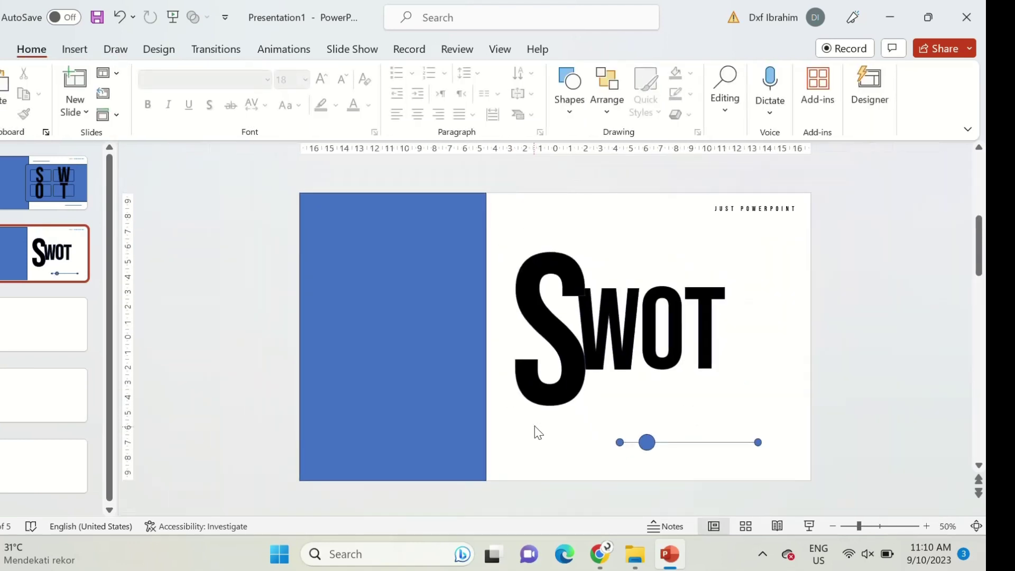
left_click(715, 443)
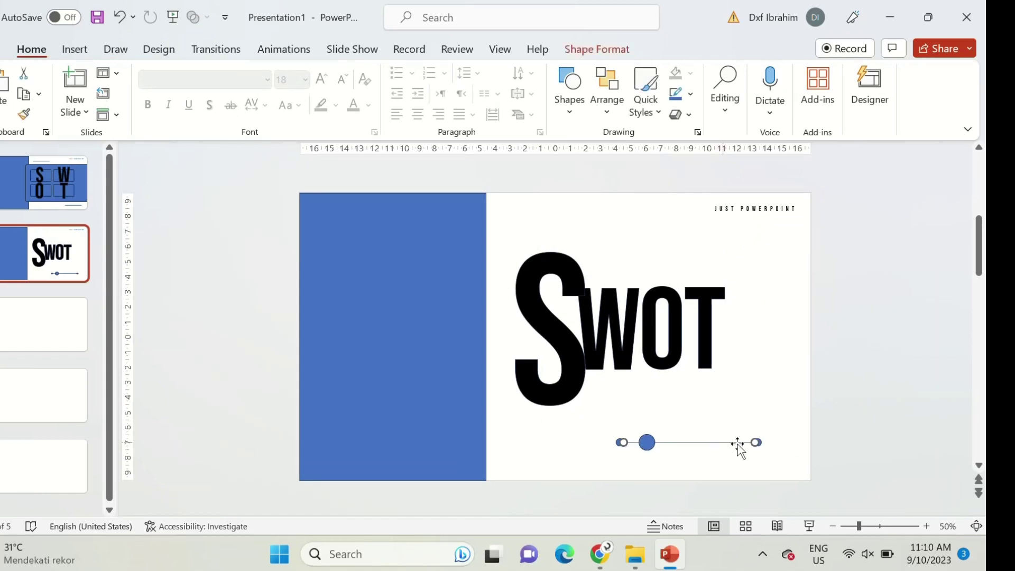
scroll(736, 446, "up", 2)
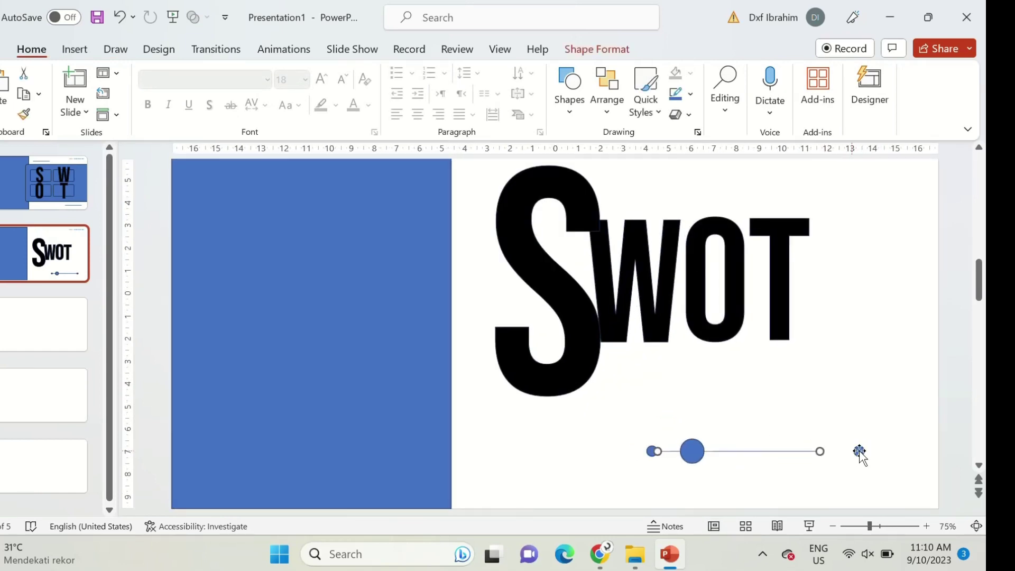
left_click(859, 450)
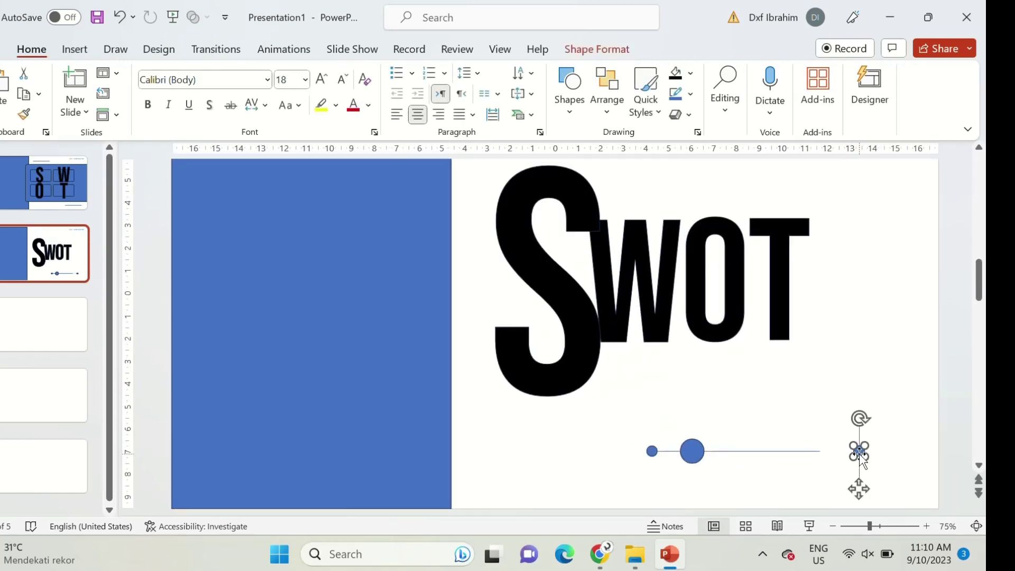
left_click(823, 489)
scroll(808, 462, "down", 1)
scroll(798, 476, "down", 1)
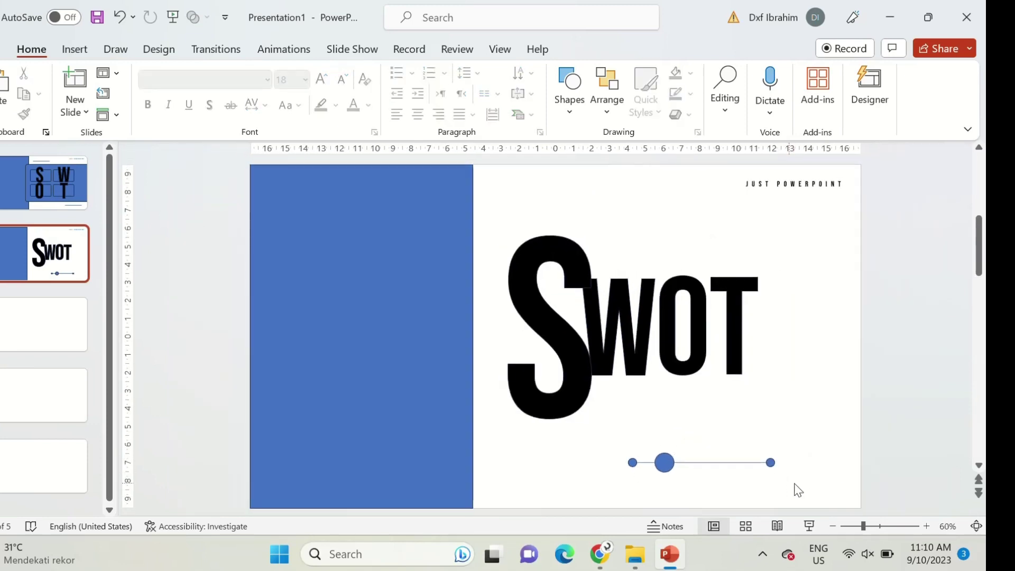
left_click_drag(798, 483, 581, 430)
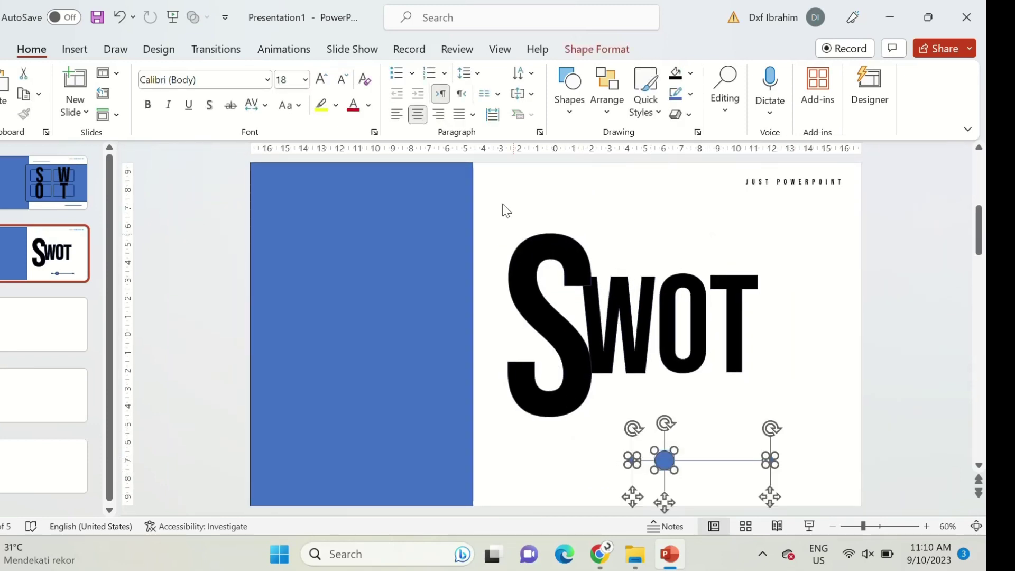
left_click_drag(491, 173, 867, 489)
scroll(746, 430, "down", 3)
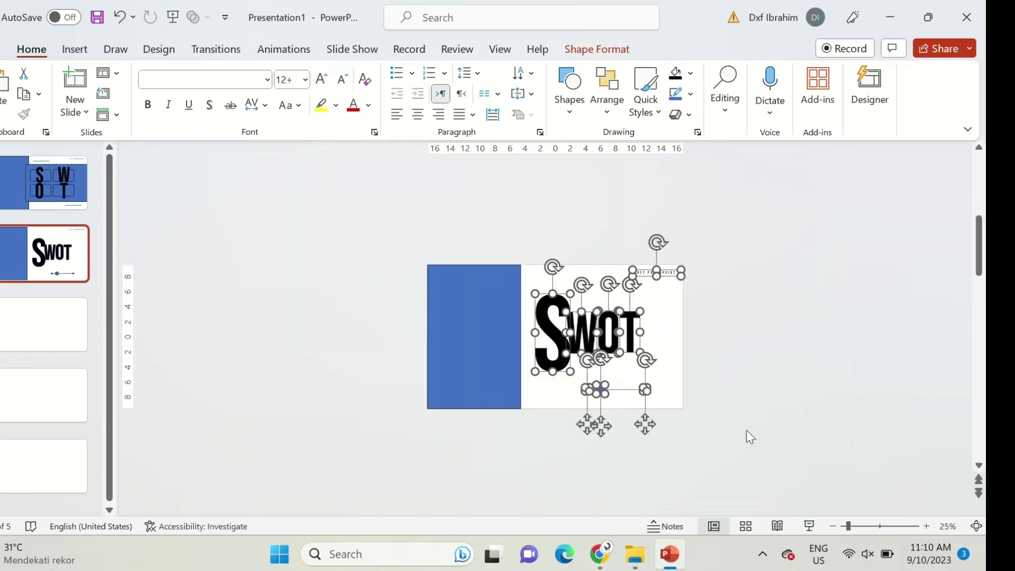
left_click(754, 443)
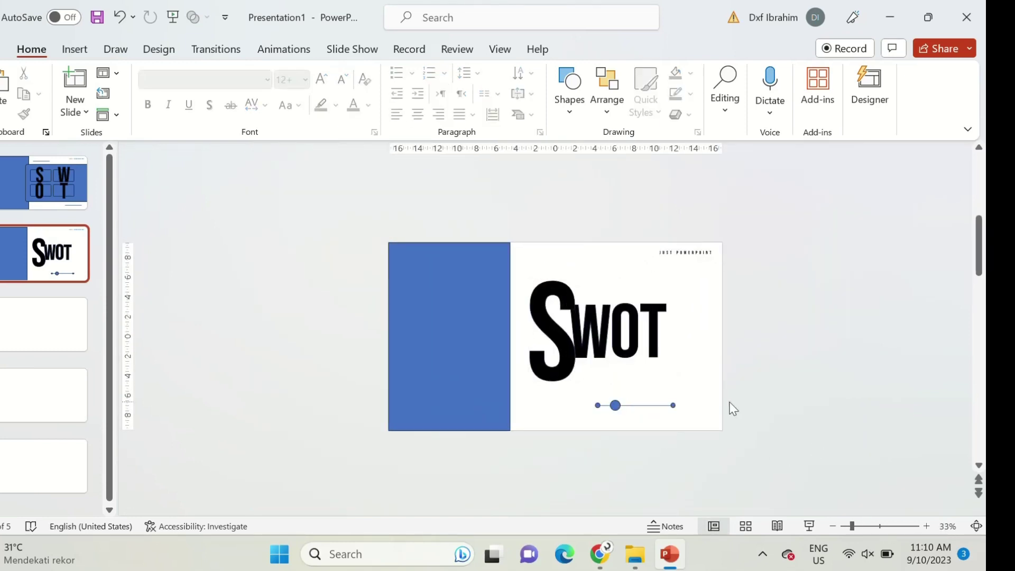
scroll(705, 376, "up", 2)
Shift the S, W, O, T letters slightly right, then select all objects on slide 2
left_click(557, 333)
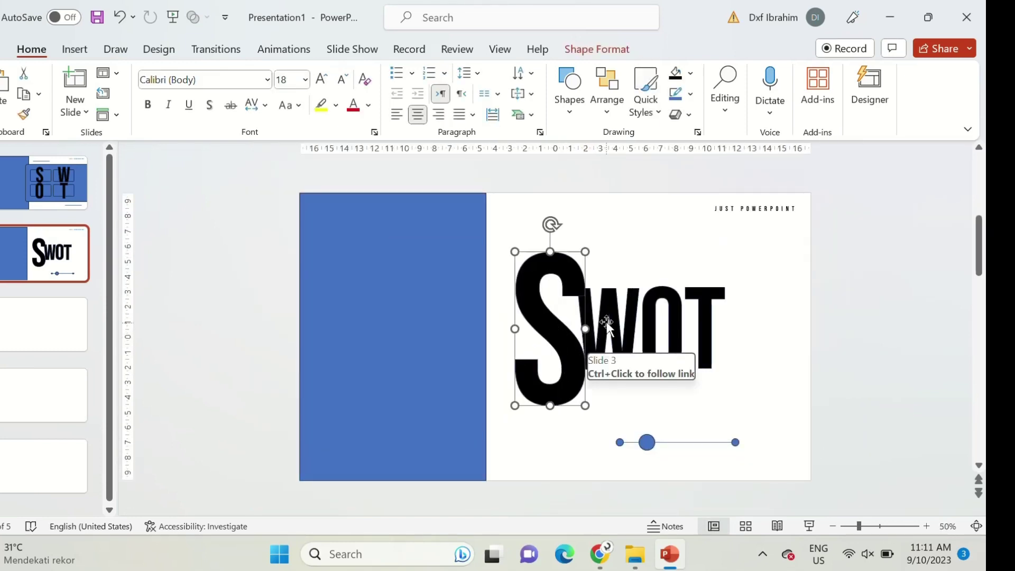
left_click(642, 317, "shift")
left_click(658, 317, "shift")
left_click(683, 317, "shift")
left_click_drag(652, 304, 675, 303)
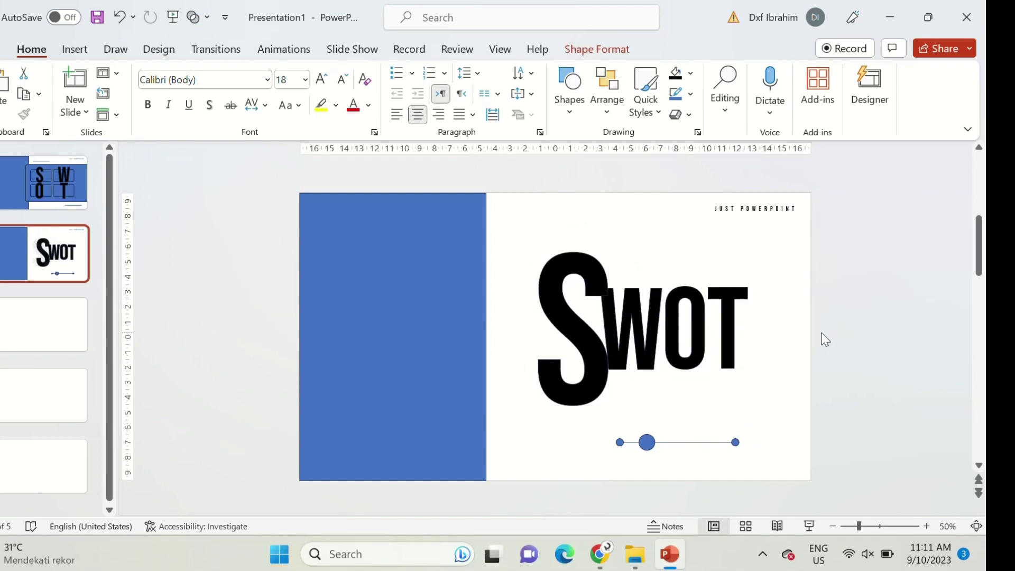
left_click_drag(822, 488, 455, 220)
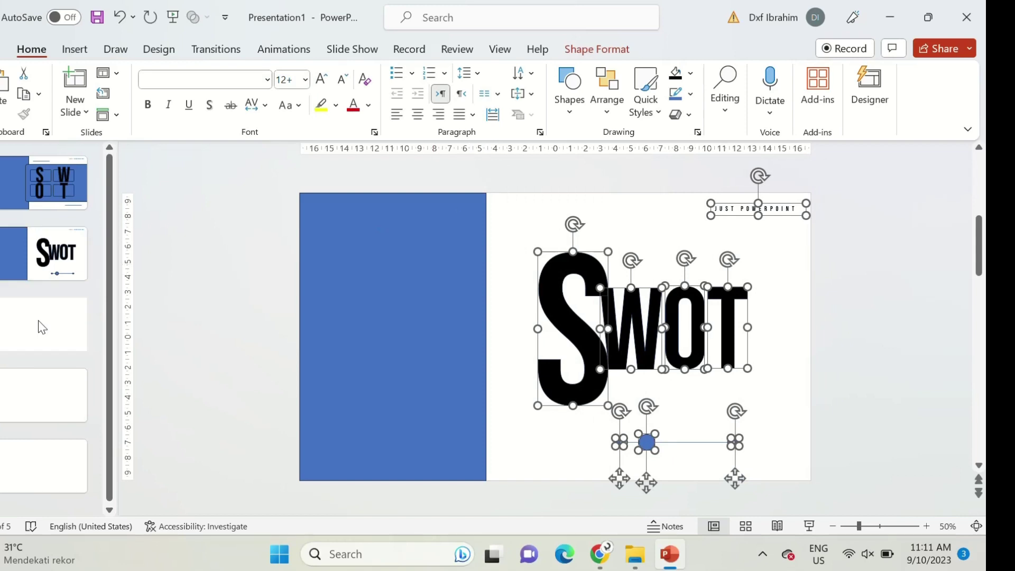
Undo a premature paste on slide 3 and select all objects on slide 2
left_click(43, 327)
key("ctrl+v")
key("ctrl+z")
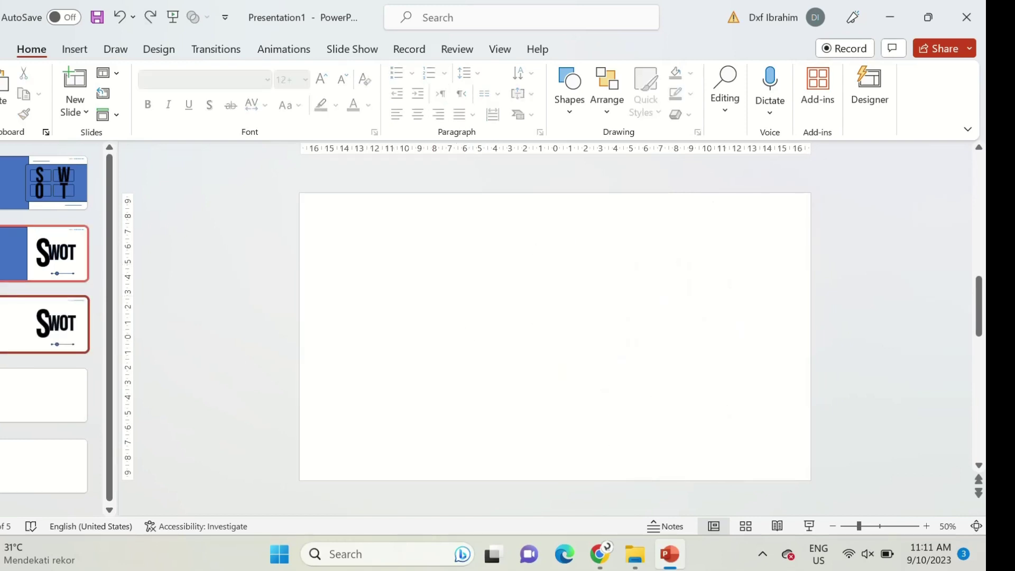
key("ctrl+z")
left_click(380, 279)
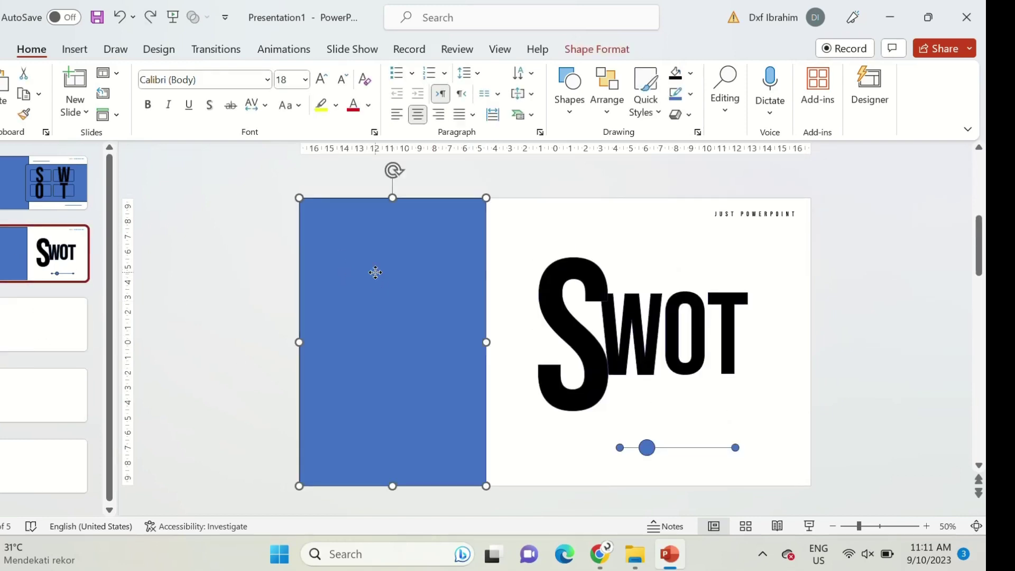
key("ctrl+a")
Paste the slide 2 layout onto slide 3 and shrink the S back to normal size
left_click(70, 339)
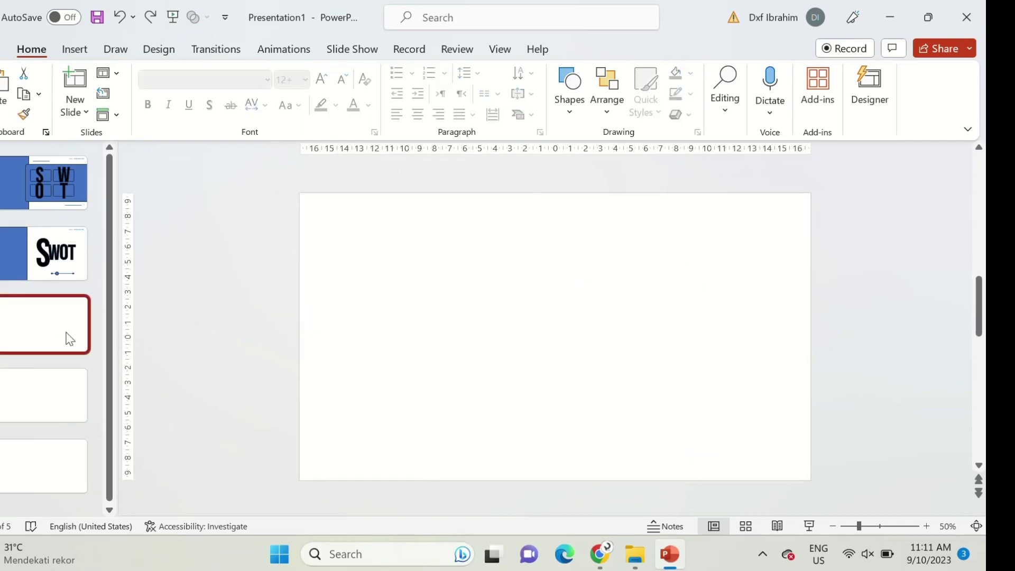
key("ctrl+v")
left_click(544, 277)
left_click(538, 256)
mouse_move(537, 256)
left_mouse_down()
mouse_move(562, 310)
mouse_move(561, 288)
left_mouse_up()
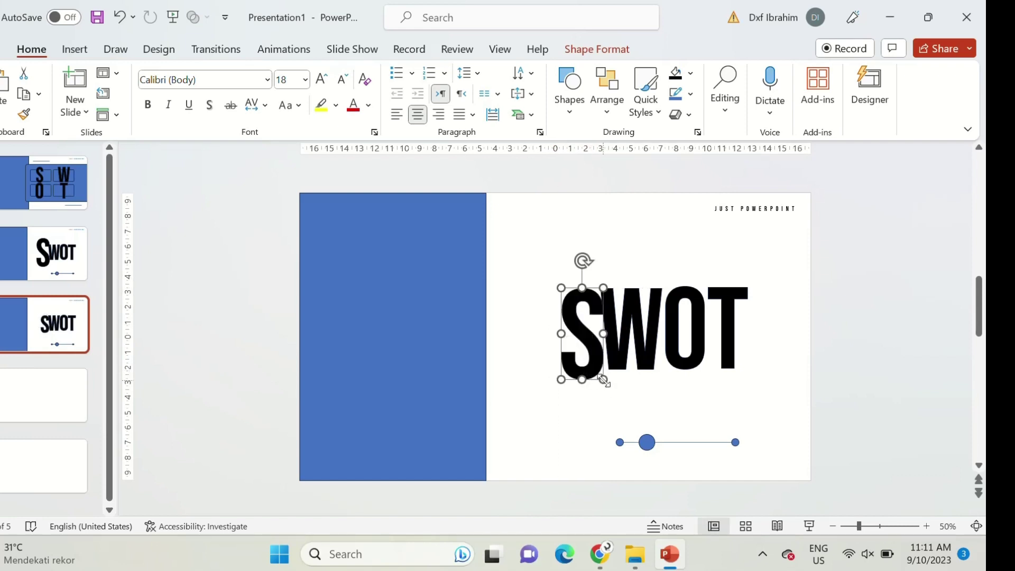
left_click_drag(603, 380, 600, 372)
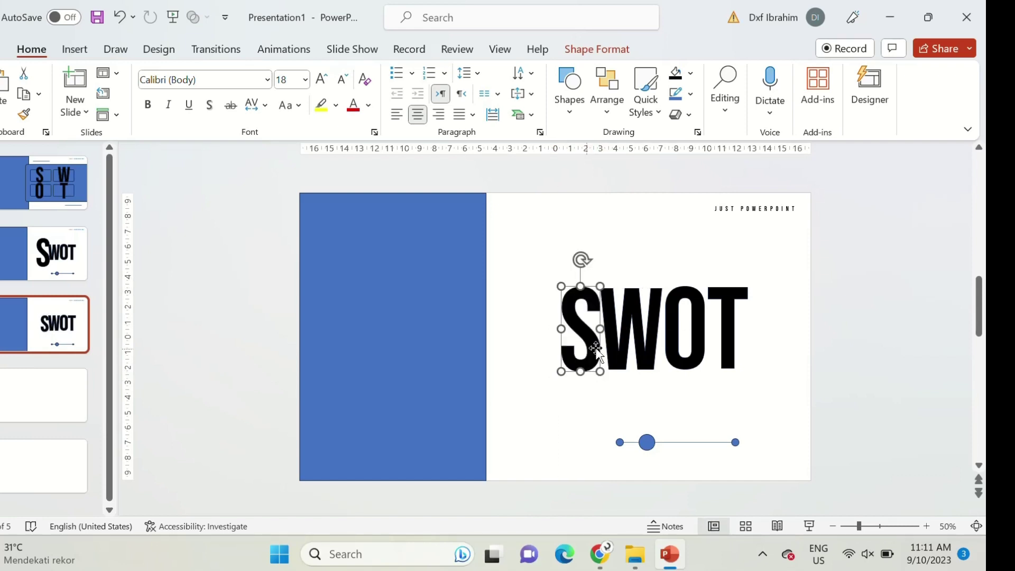
Enlarge the W, bring it to front, and move the larger dot beneath it
left_click(643, 327)
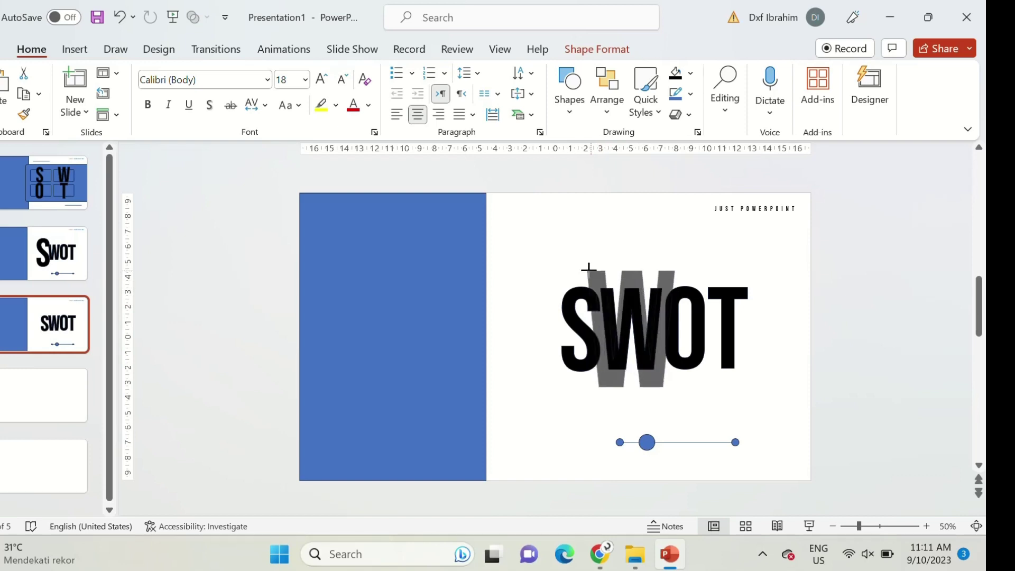
left_click_drag(600, 287, 586, 270)
right_click(630, 323)
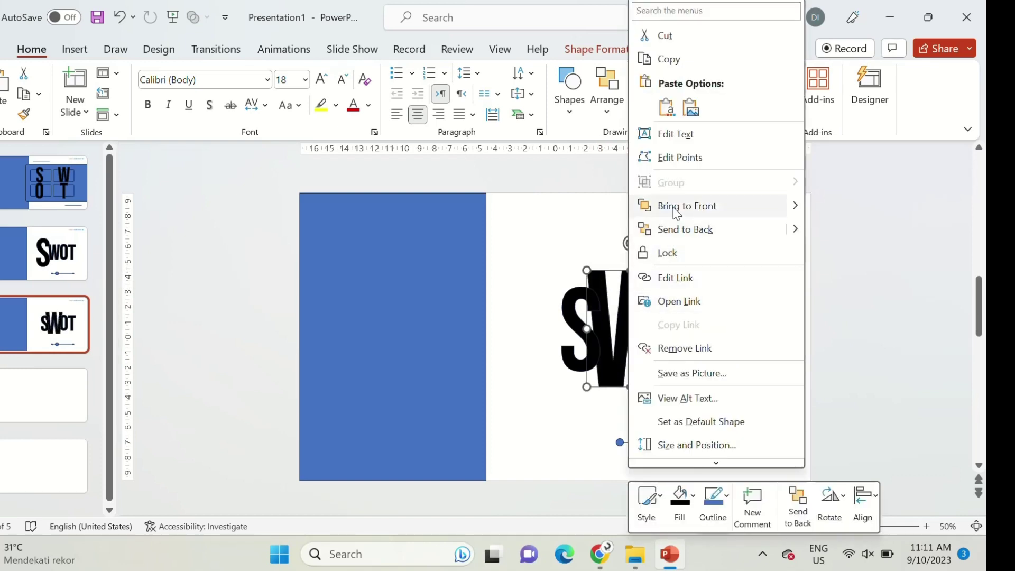
left_click(595, 280)
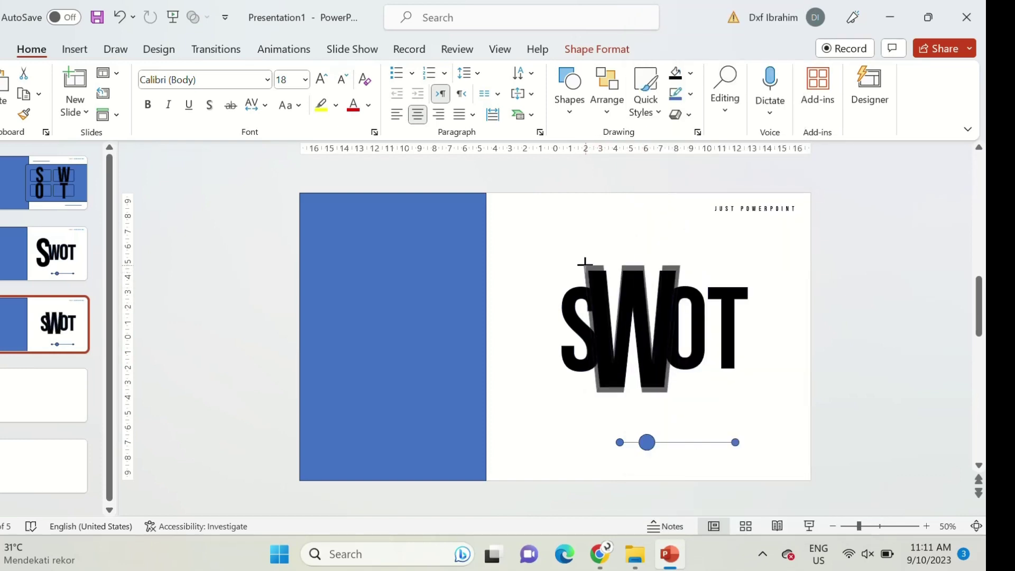
left_click_drag(595, 280, 581, 259)
left_click_drag(675, 387, 684, 397)
left_click(698, 427)
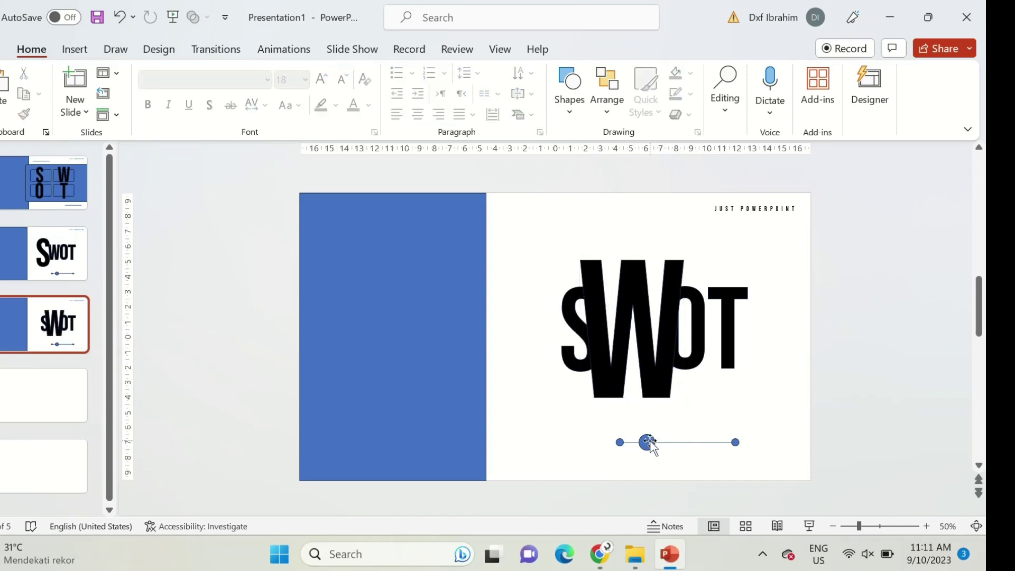
left_click_drag(649, 442, 667, 440)
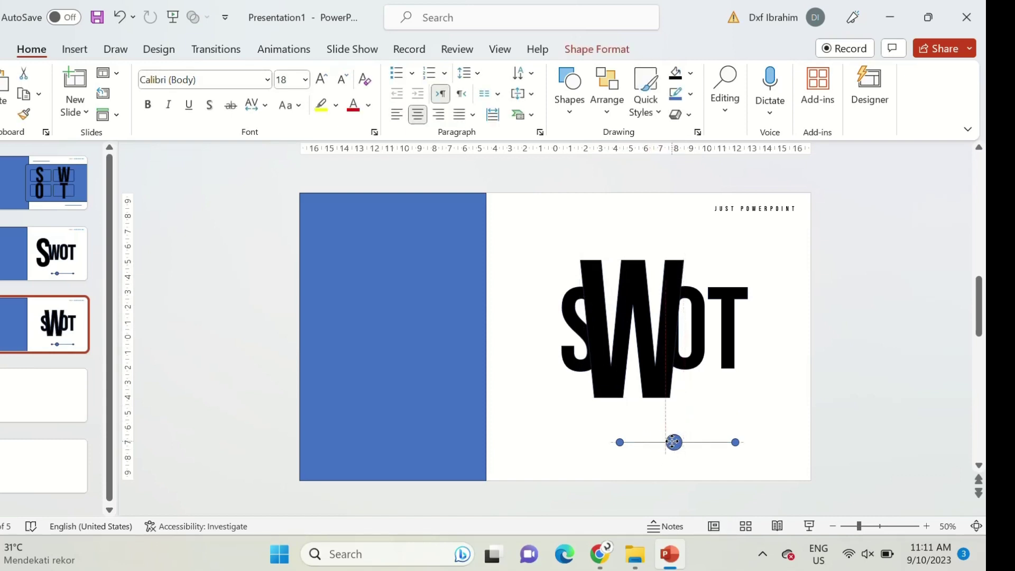
left_click(74, 331)
Copy all SWOT objects from slide 3 onto slide 4
left_click(367, 277)
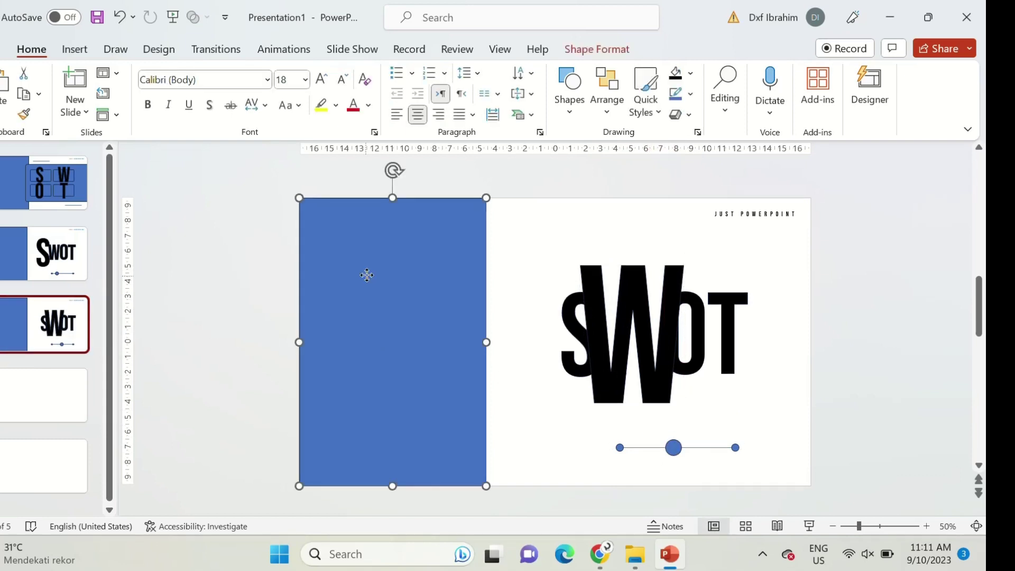
key("ctrl+a")
key("ctrl+c")
left_click(18, 391)
key("ctrl+v")
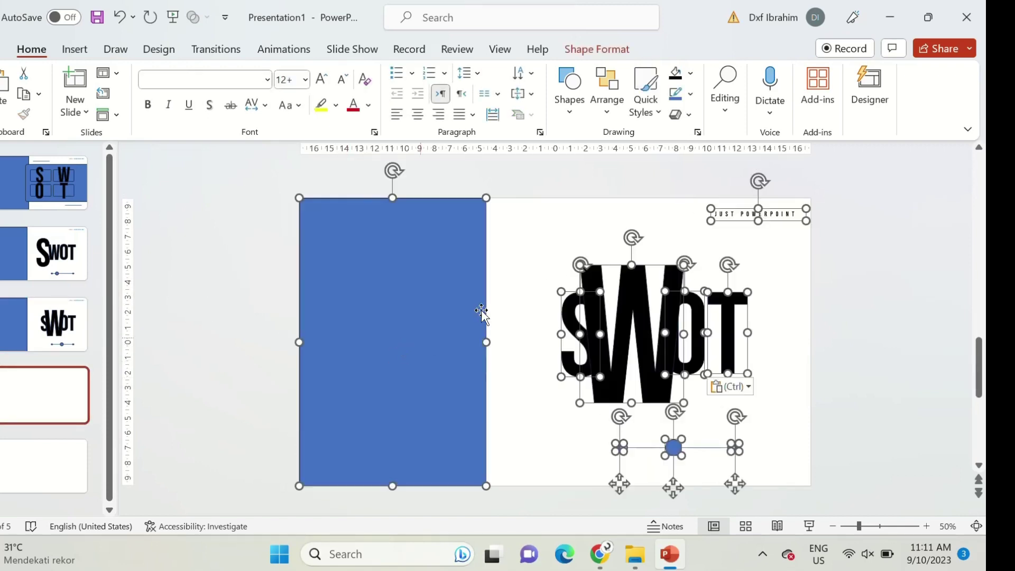
key("Escape")
On slide 4, shrink the W, make the O tall and in front, and slide the dot beneath it
left_click(589, 271)
left_click_drag(579, 259, 599, 286)
left_click(684, 317)
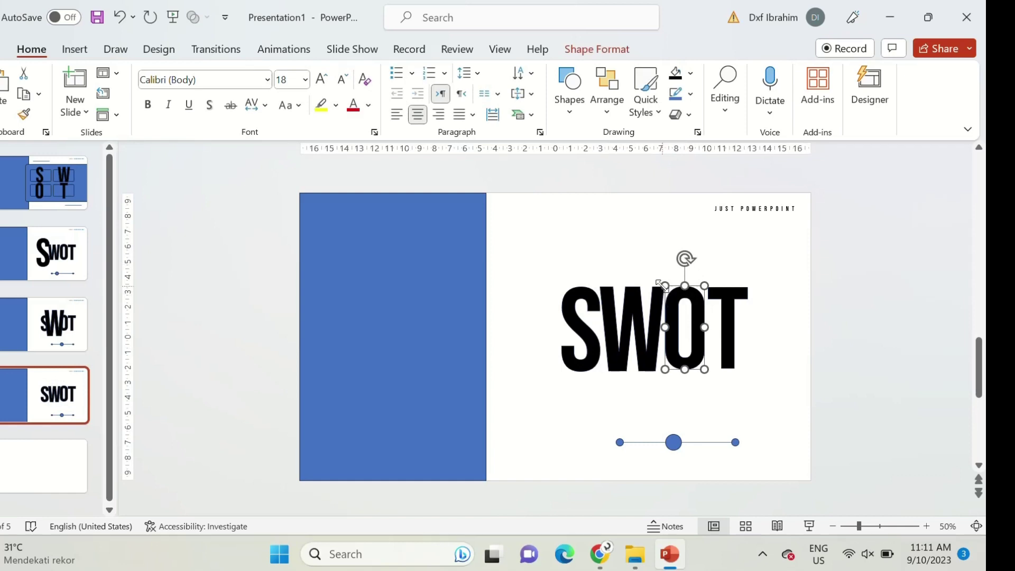
left_click_drag(665, 286, 648, 266)
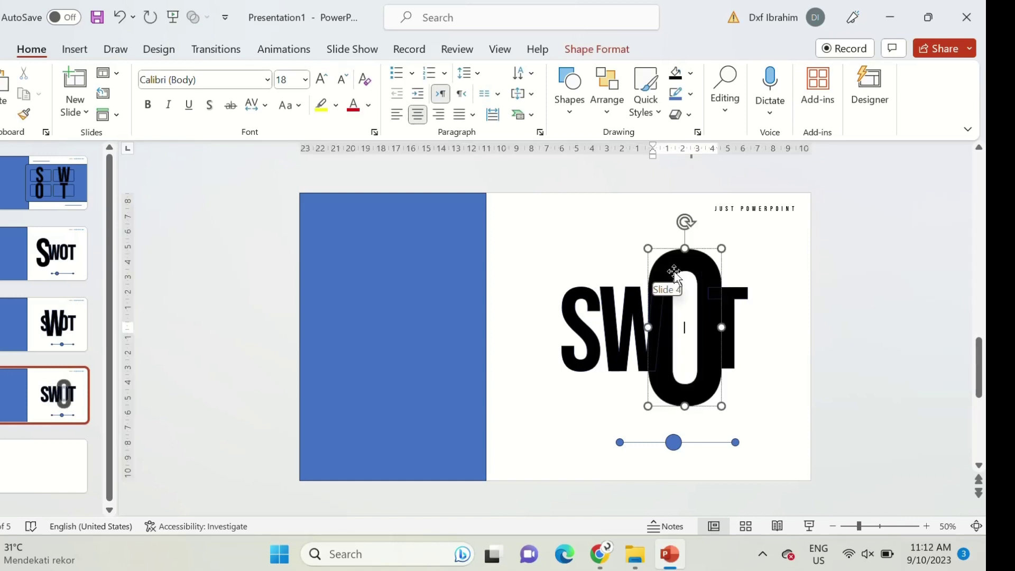
right_click(674, 271)
left_click(733, 221)
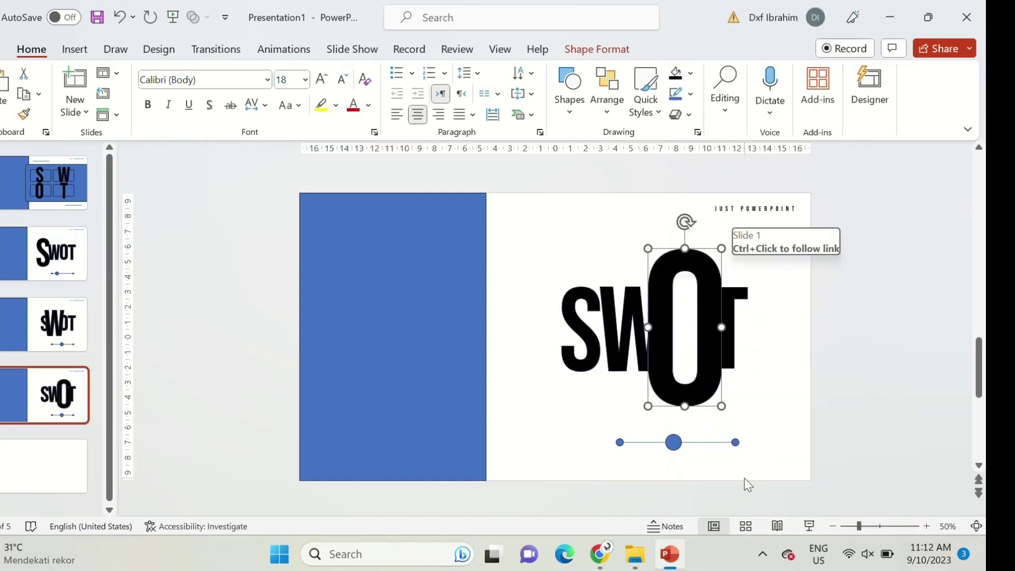
left_click(681, 443)
left_click_drag(677, 442, 693, 442)
left_click(778, 303)
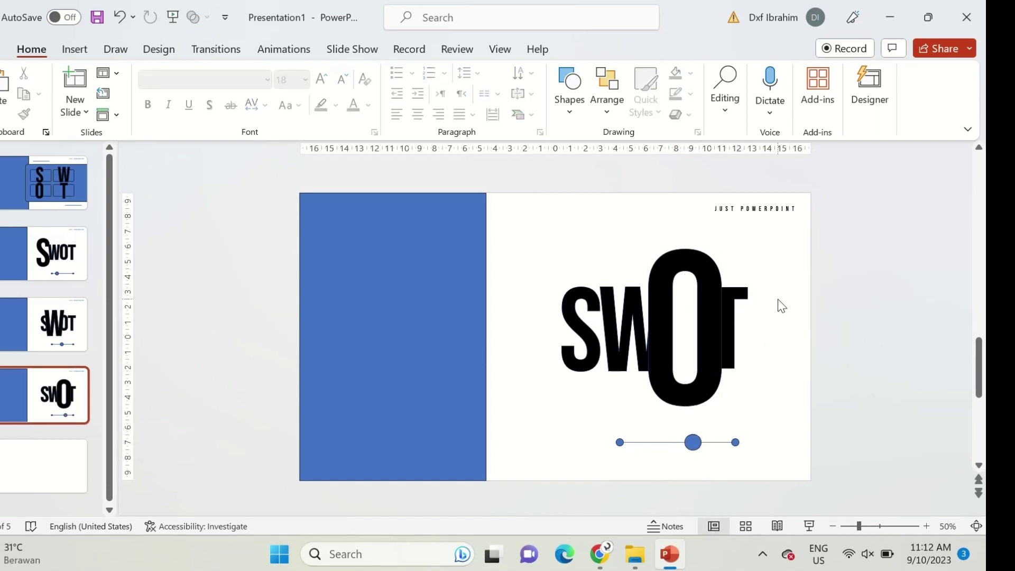
Copy slide 4's objects onto slide 5
key("ctrl+a")
left_click(39, 462)
key("ctrl+v")
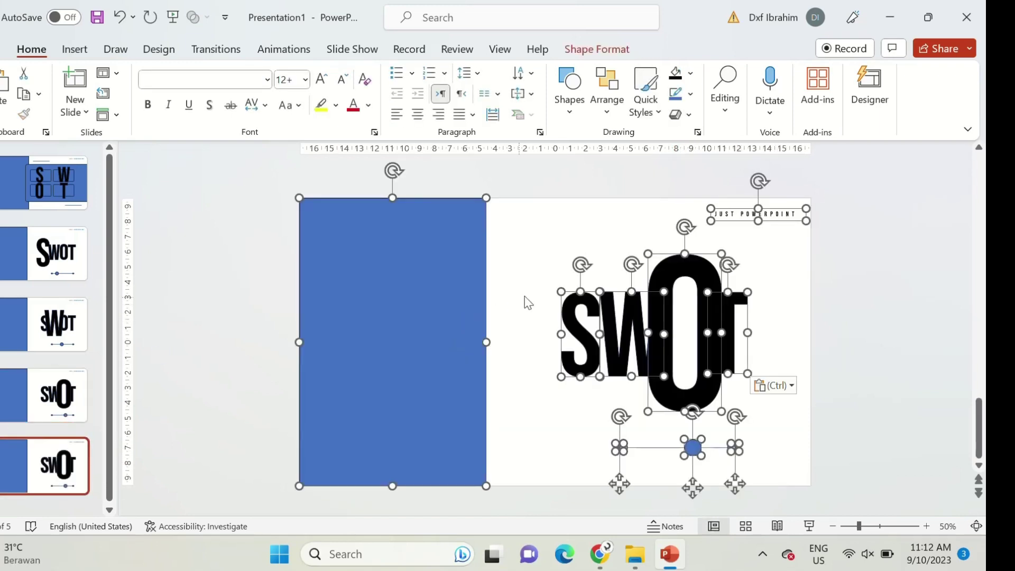
left_click(525, 300)
On slide 5, shrink the O, enlarge the T, and move the dot beneath the T
left_click(684, 296)
left_click_drag(713, 395, 706, 372)
left_click(704, 294)
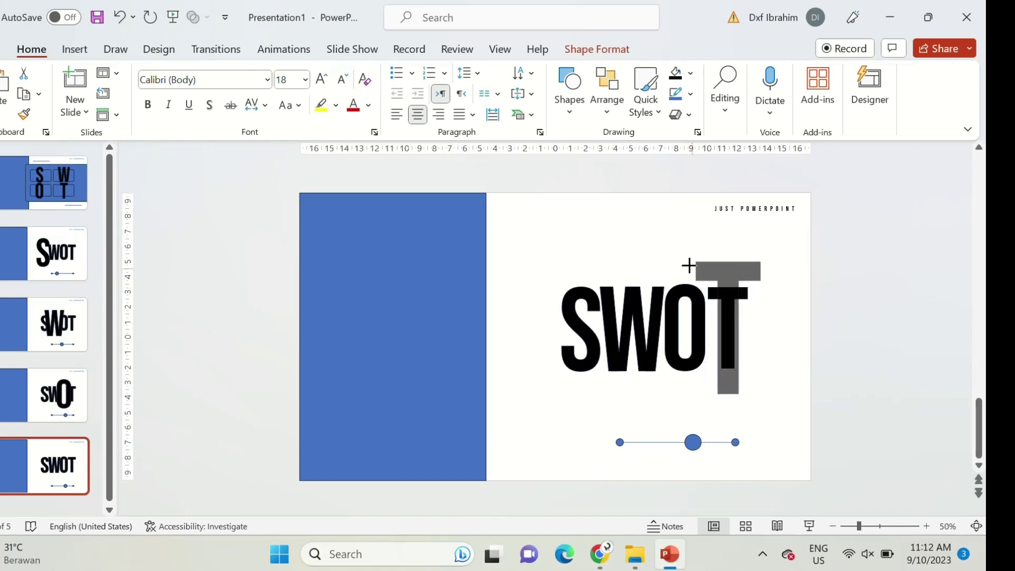
left_click_drag(707, 287, 687, 246)
left_click(691, 442)
left_click_drag(692, 442, 711, 442)
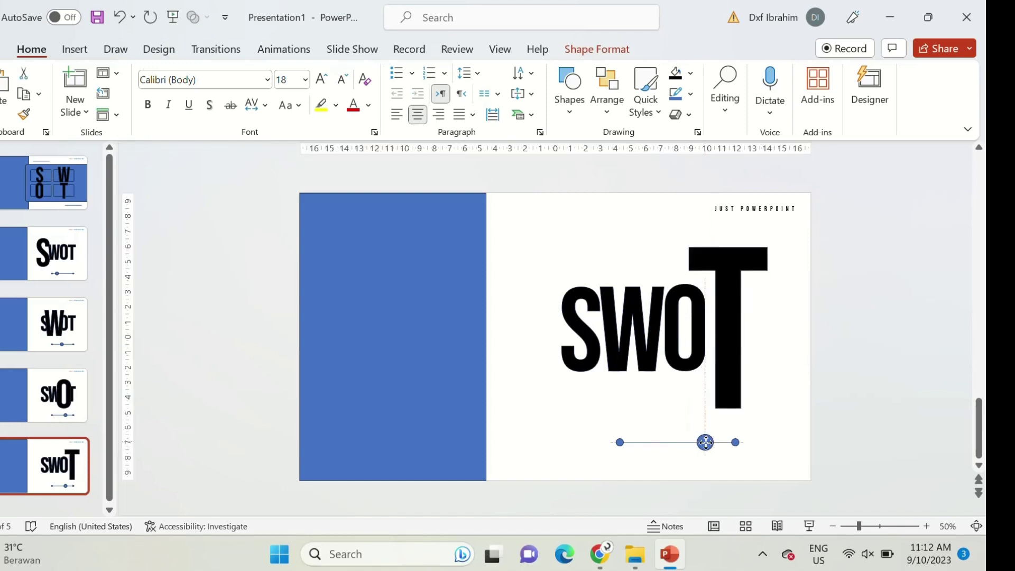
left_click(627, 411)
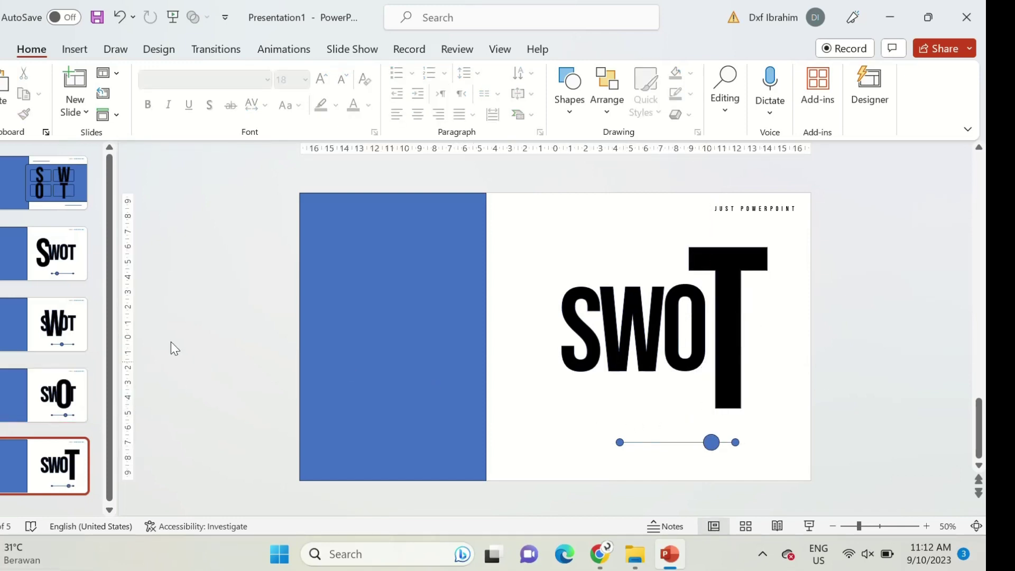
Review slides 1 through 5, then return to the title slide
left_click(38, 202)
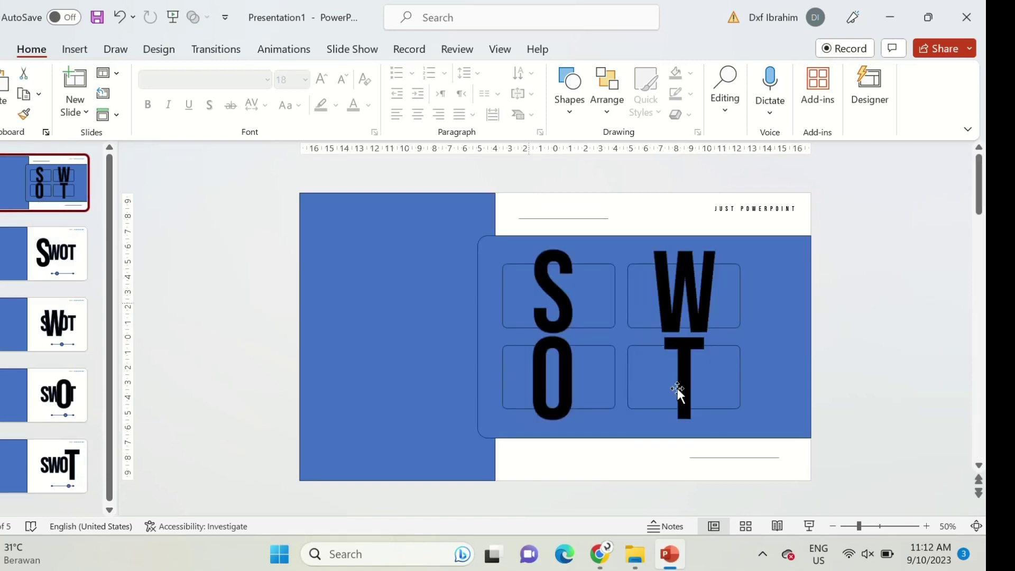
left_click(96, 256)
left_click(97, 323)
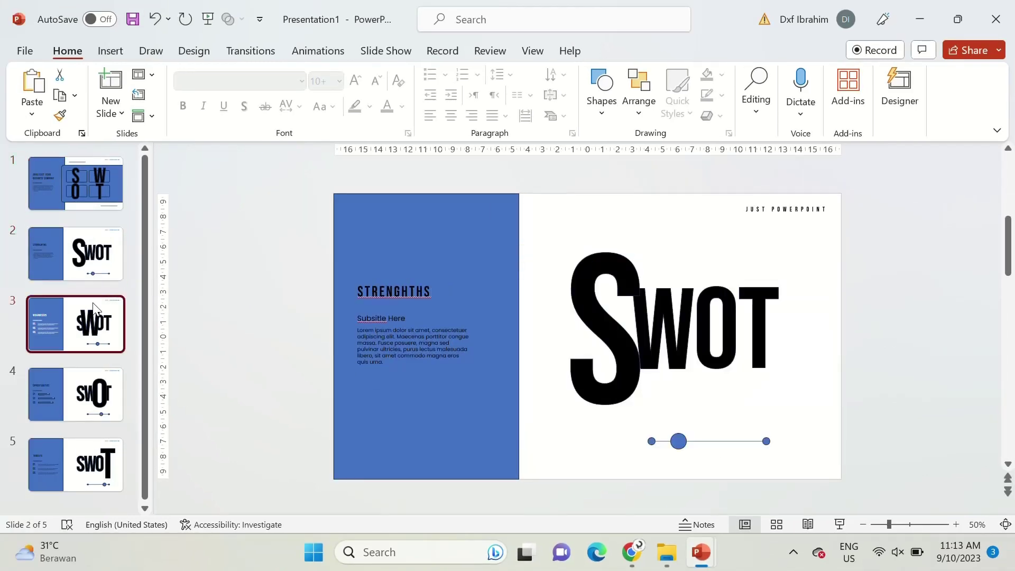
left_click(96, 394)
left_click(98, 448)
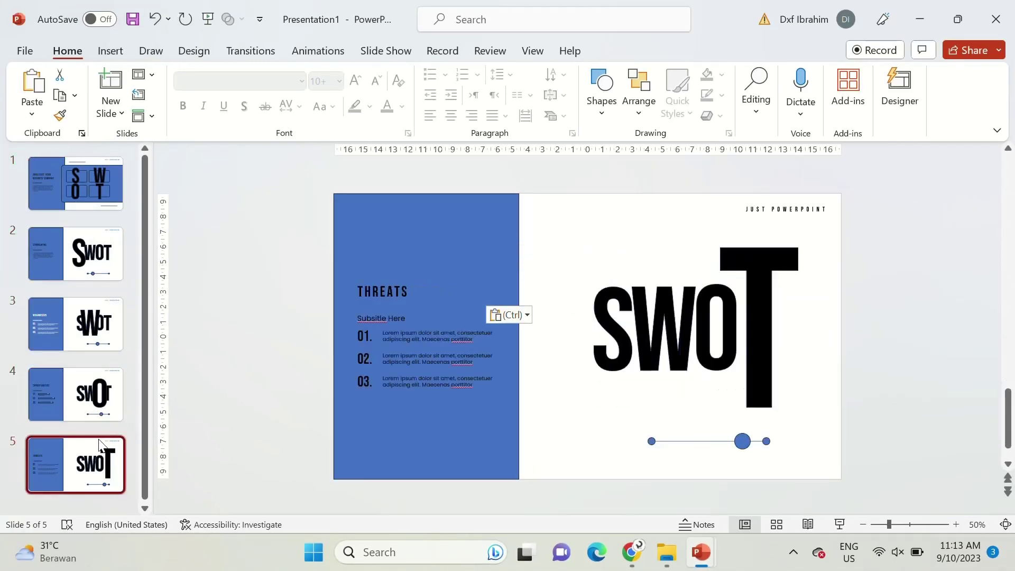
left_click(108, 260)
left_click(86, 192)
Delete the blue panel from inside the title slide's SWOT group
left_click(547, 299)
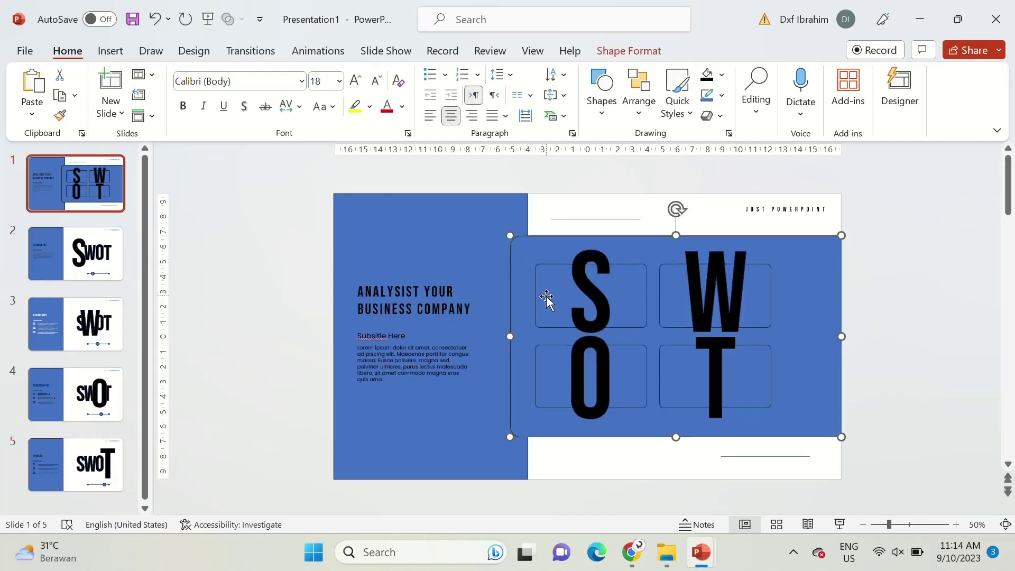
left_click(547, 299)
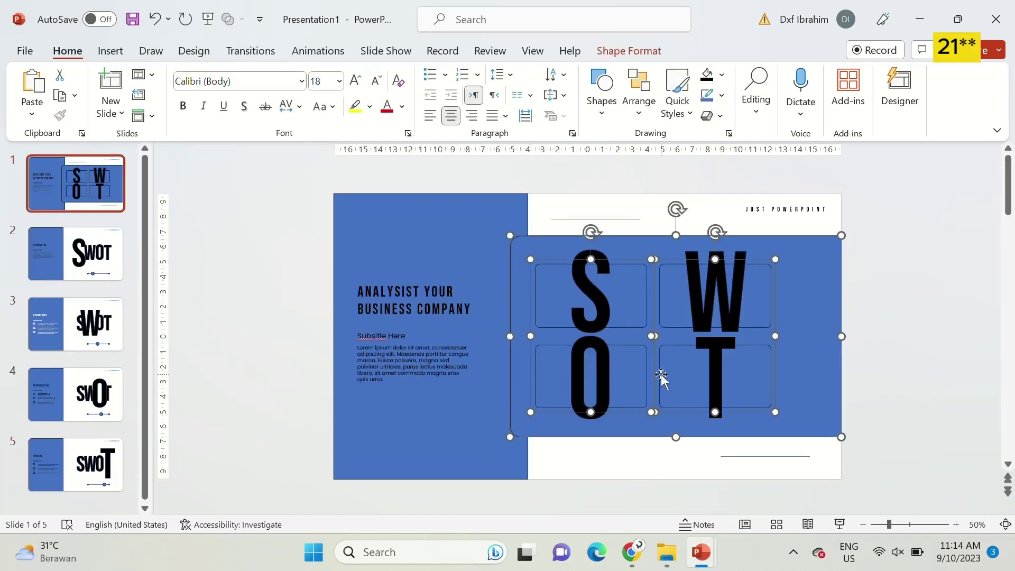
key("Delete")
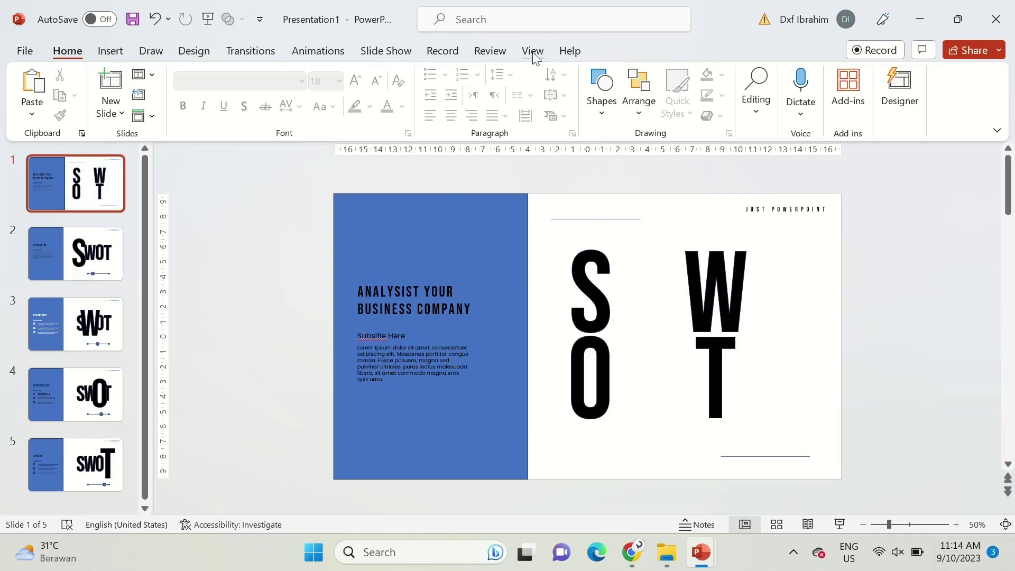
In Slide Master, clear a layout's placeholders and paste the blue four-box panel onto it
left_click(533, 51)
left_click(233, 95)
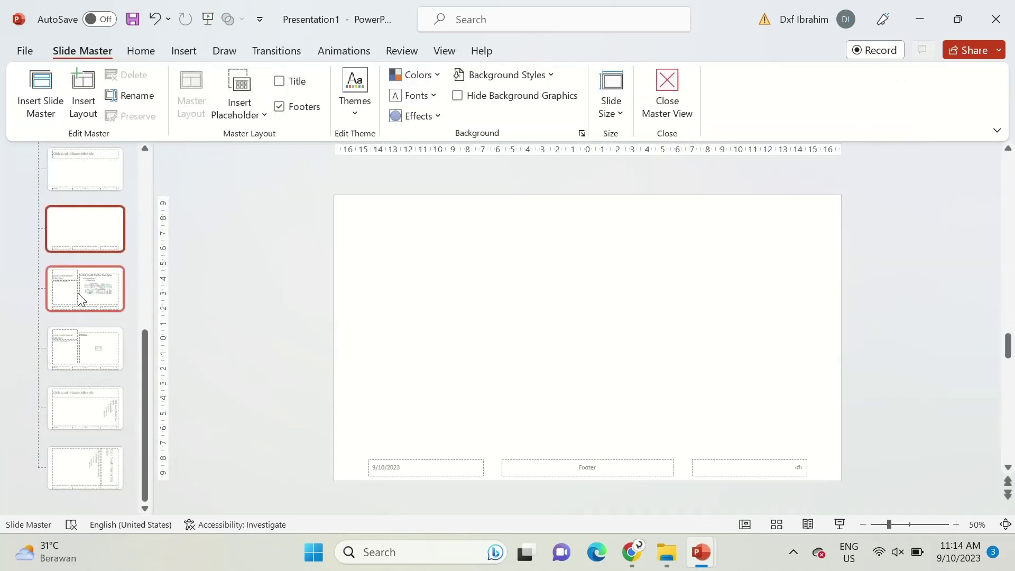
left_click(82, 306)
left_click_drag(244, 210, 845, 513)
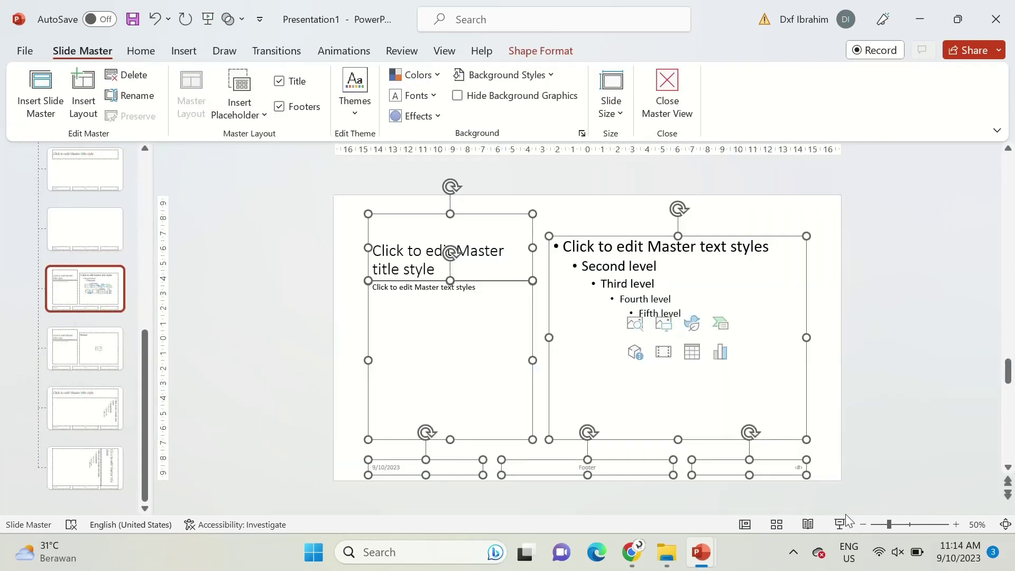
key("Delete")
key("ctrl+v")
left_click(487, 317)
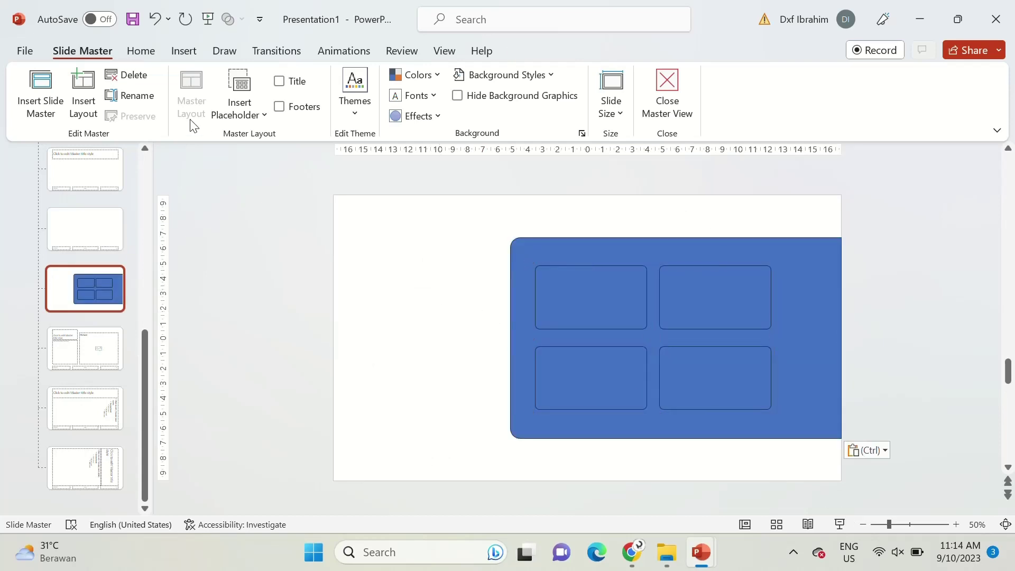
Draw a Picture placeholder over the panel, intersect it with the rectangles, and move a copy left
left_click(245, 114)
left_click(262, 277)
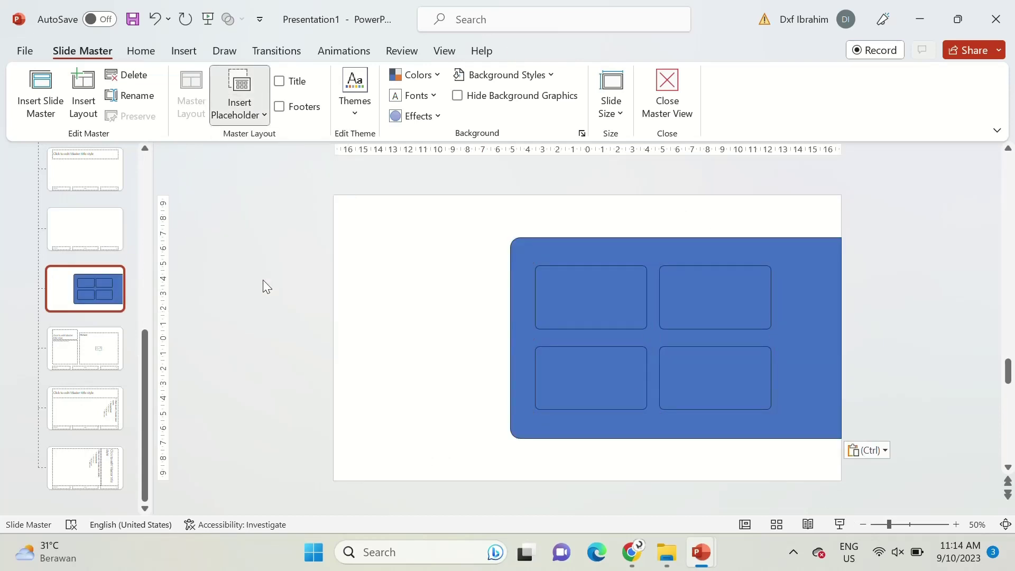
left_click_drag(487, 220, 868, 465)
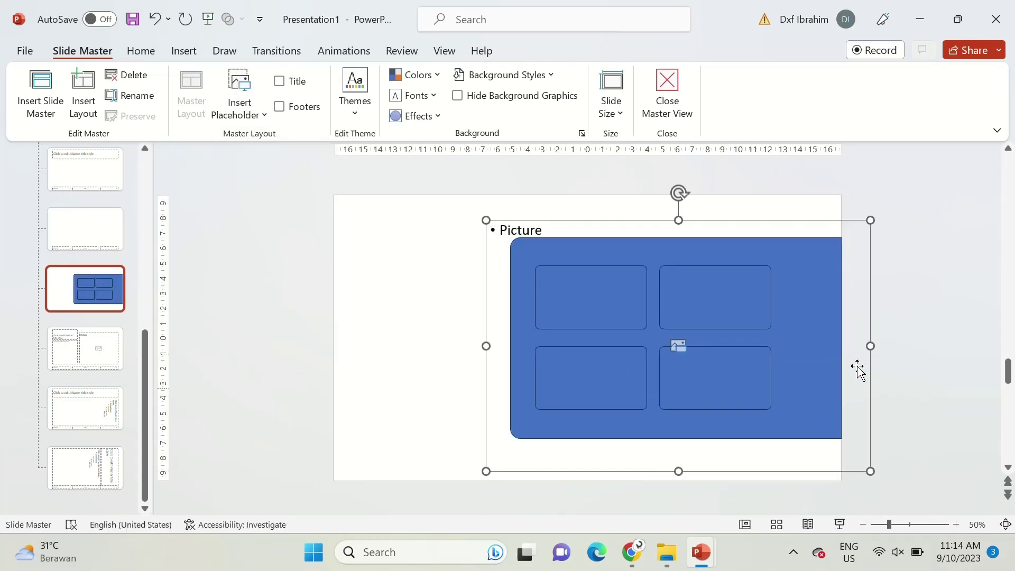
right_click(874, 339)
left_click(576, 286)
left_click(560, 253, "shift")
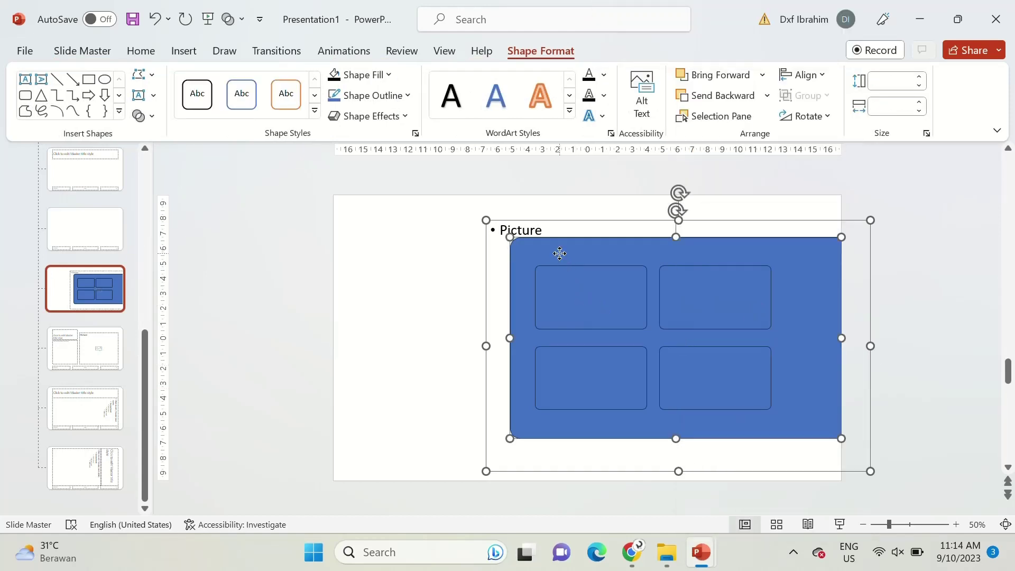
left_click(139, 115)
left_click(155, 204)
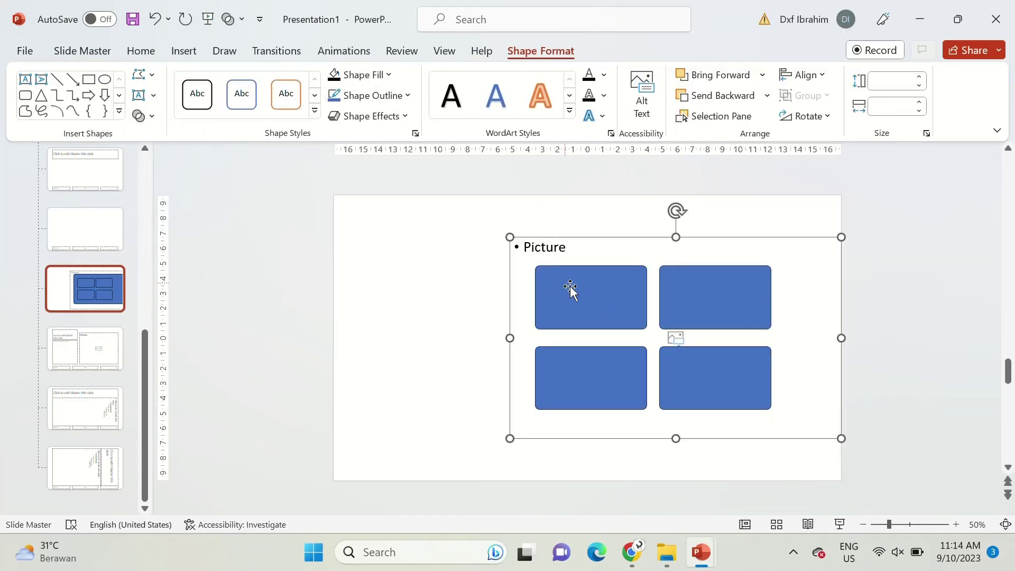
left_click_drag(570, 244, 512, 238)
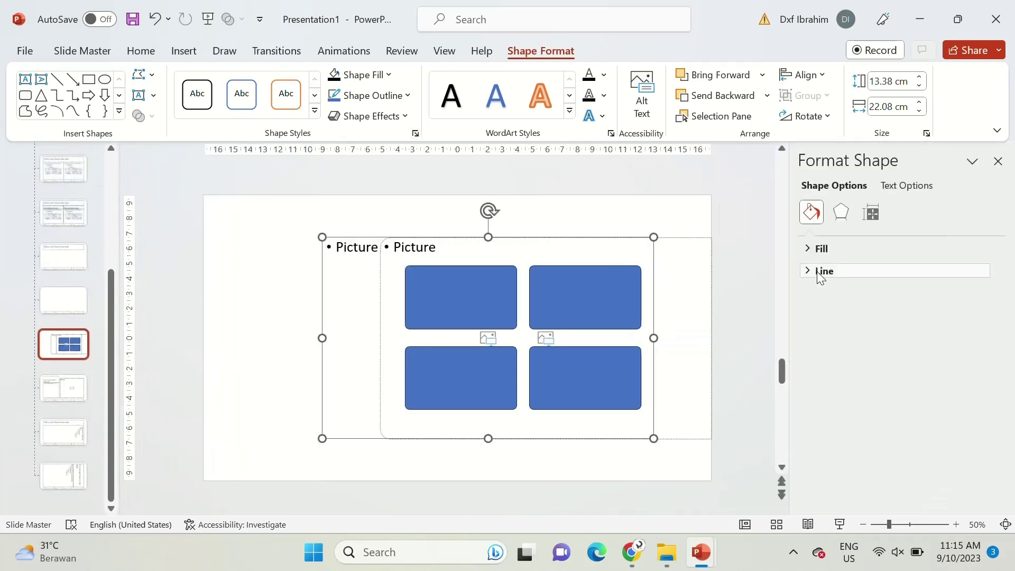
Give the placeholder a dotted pattern fill, intersect it with the top-left rectangle, and copy it top-right
left_click(819, 349)
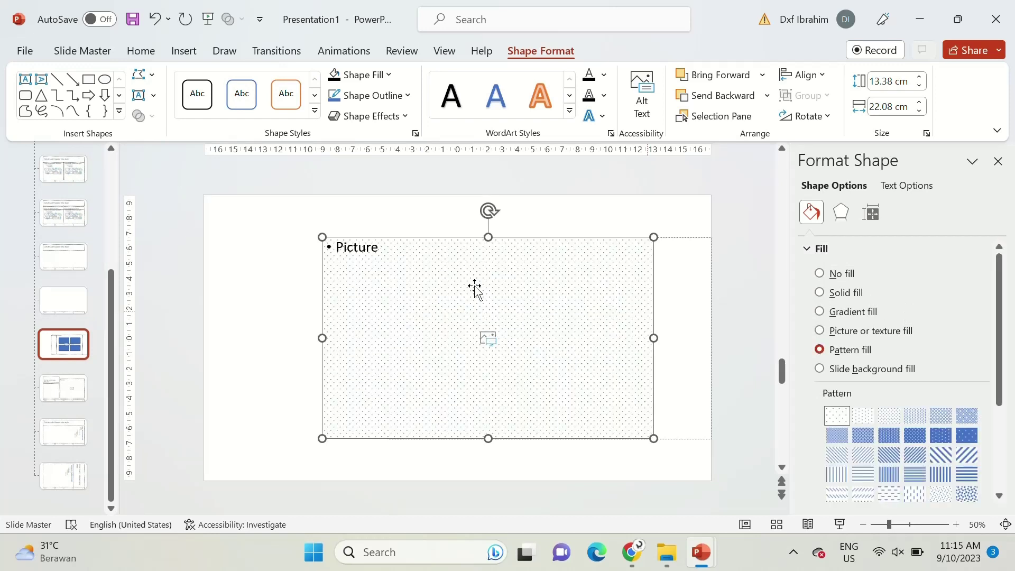
right_click(384, 289)
left_click(421, 166)
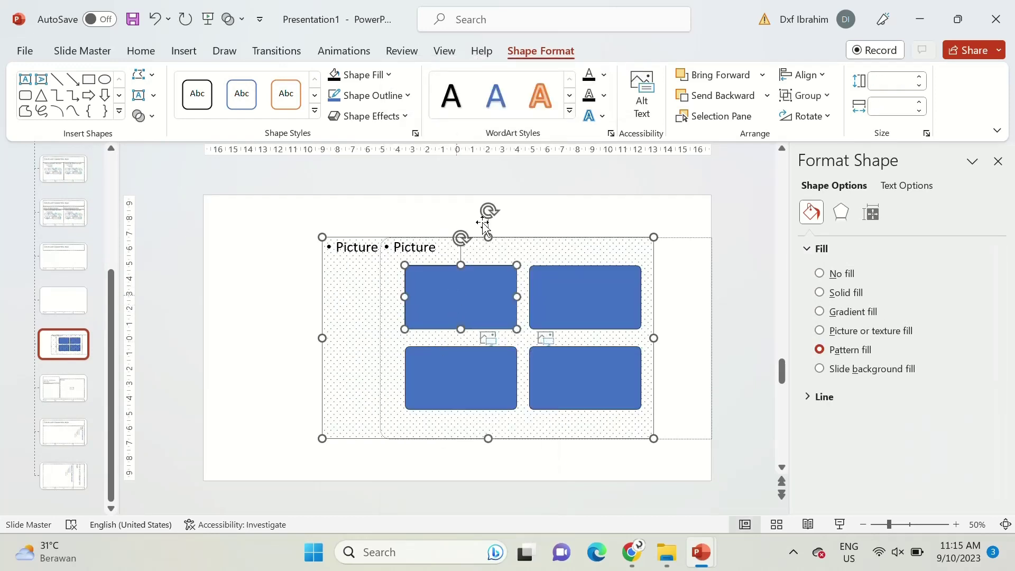
left_click(138, 116)
left_click(172, 202)
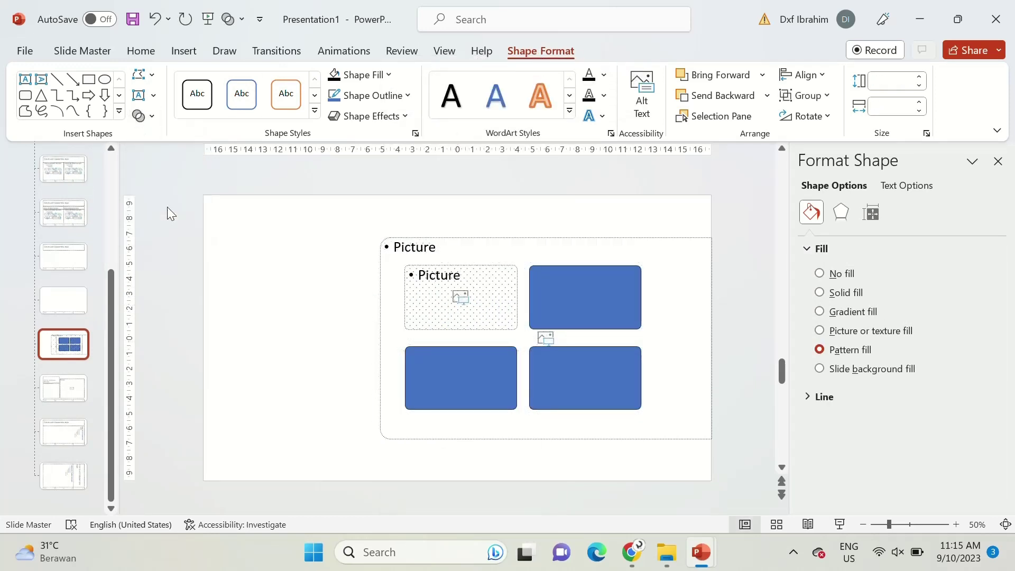
left_click(509, 311)
left_click_drag(510, 315, 616, 281)
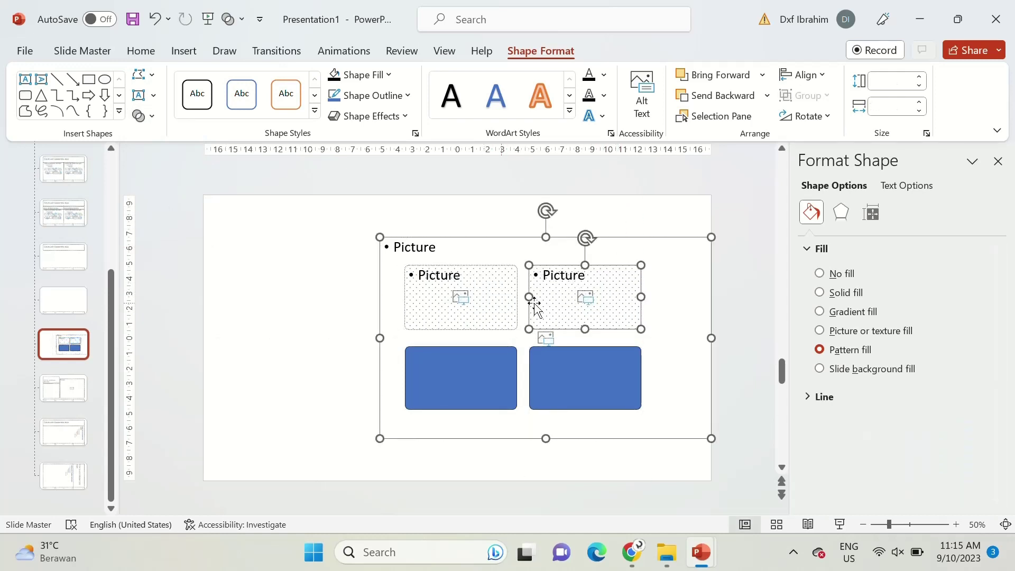
Copy both top patterned placeholders down onto the lower rectangles
left_click(474, 249, "ctrl")
right_click(460, 254)
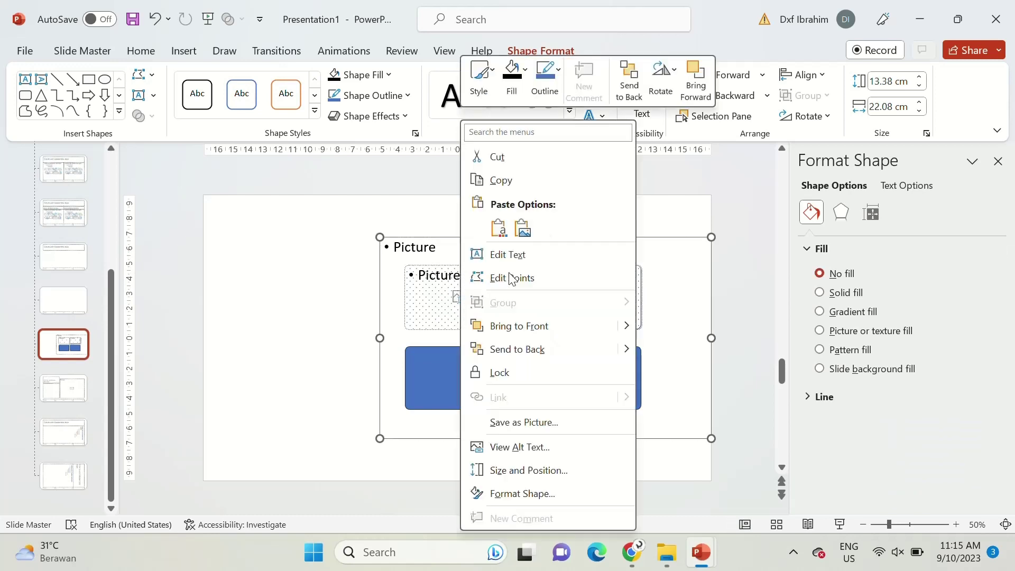
left_click(516, 348)
left_click(465, 273)
left_click(600, 291, "ctrl")
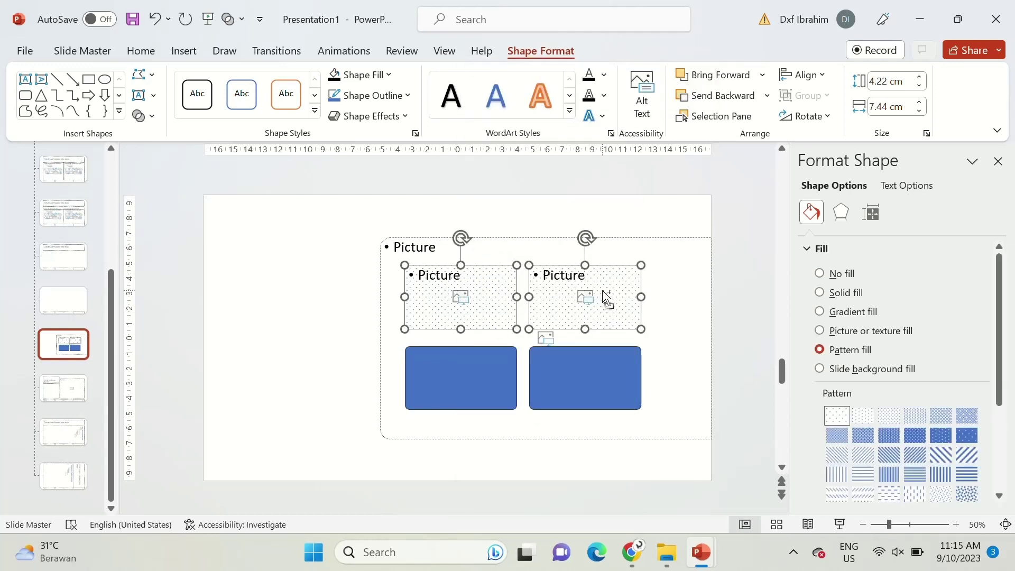
left_click_drag(606, 297, 602, 360)
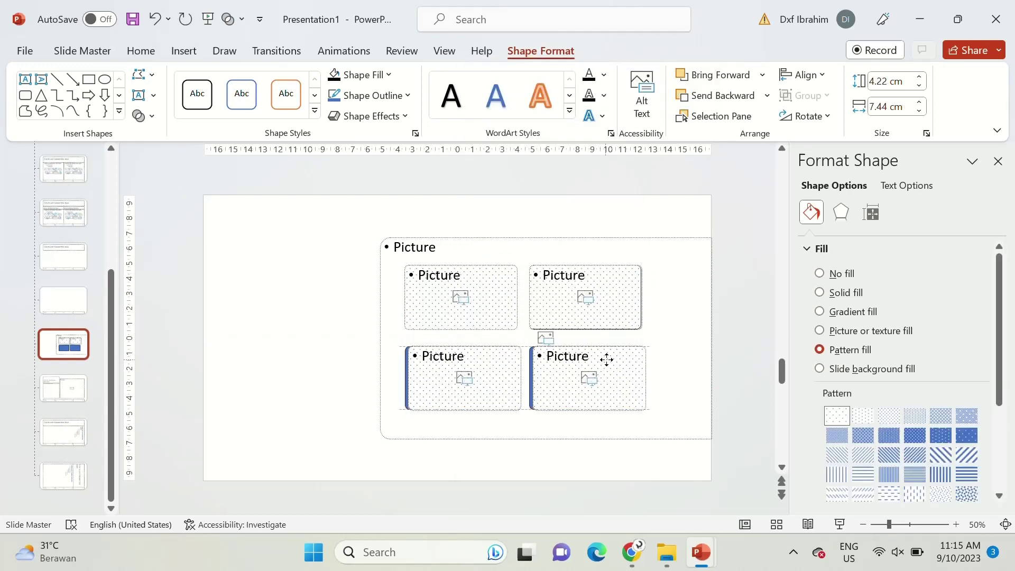
Send the patterned placeholders to the back and delete the blue rectangles
left_click(551, 296, "ctrl")
left_click(485, 279, "ctrl")
right_click(485, 277)
left_click(546, 356)
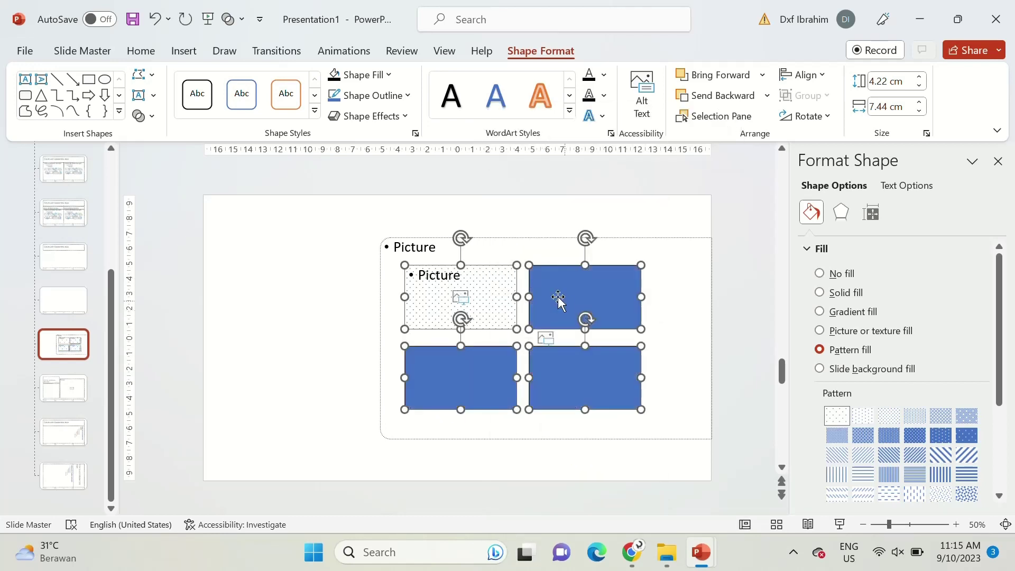
left_click(557, 296)
left_click(552, 385, "ctrl")
left_click(485, 369, "ctrl")
key("Delete")
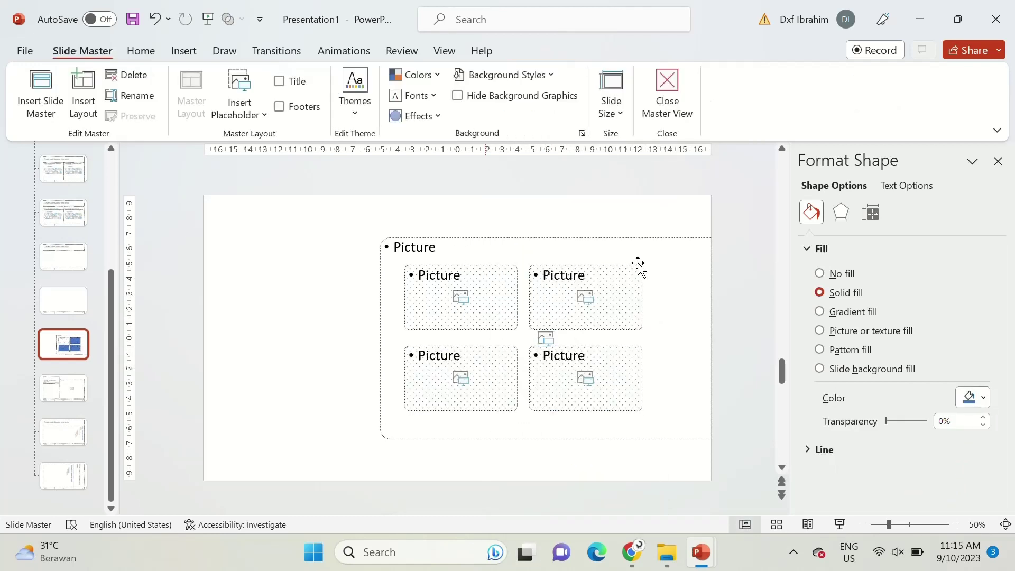
Send the outer Picture placeholder to the back and select the four inner placeholders
left_click(652, 249)
right_click(686, 285)
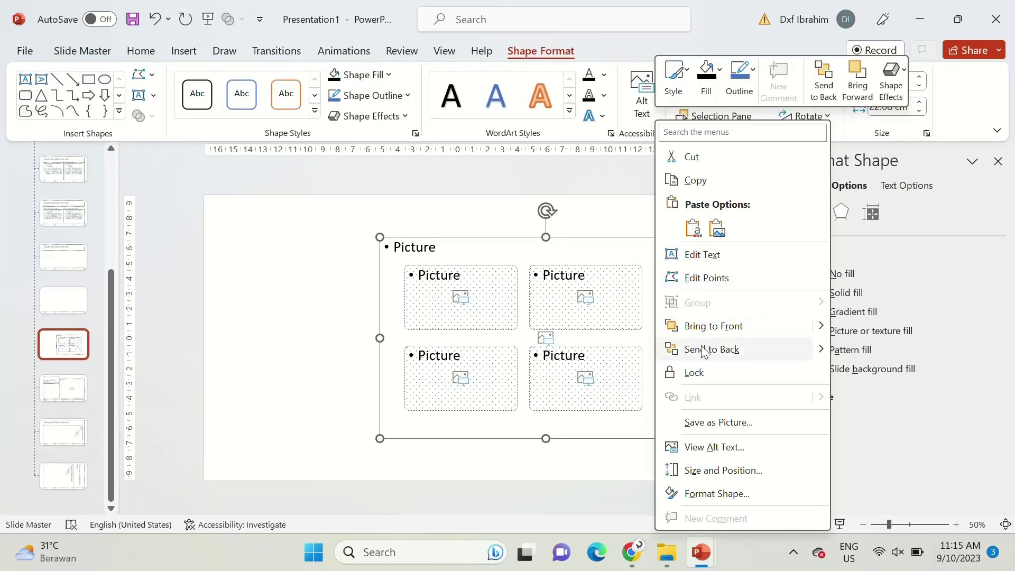
left_click(707, 349)
left_click(616, 290)
left_click(509, 283, "ctrl")
left_click(518, 373, "ctrl")
left_click(575, 379, "ctrl")
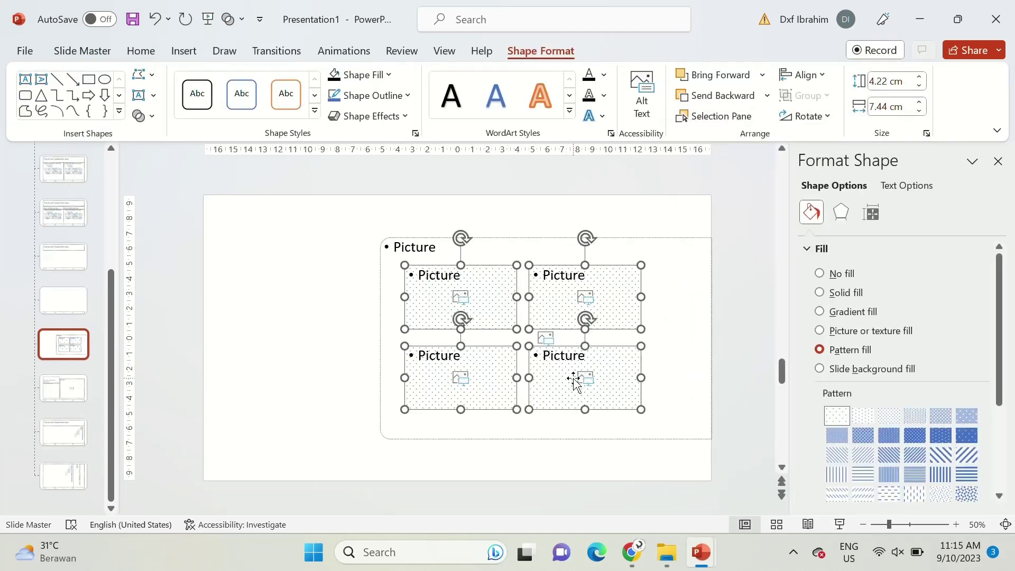
Give the four placeholders an outer shadow: 21 pt blur, 1 pt distance, 65% transparency
left_click(840, 213)
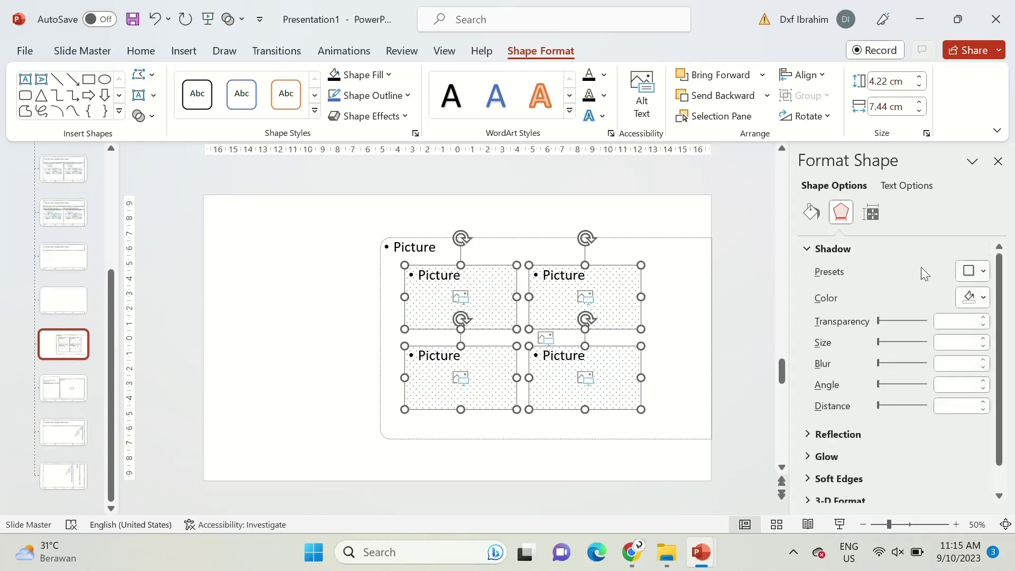
left_click(970, 271)
left_click(887, 125)
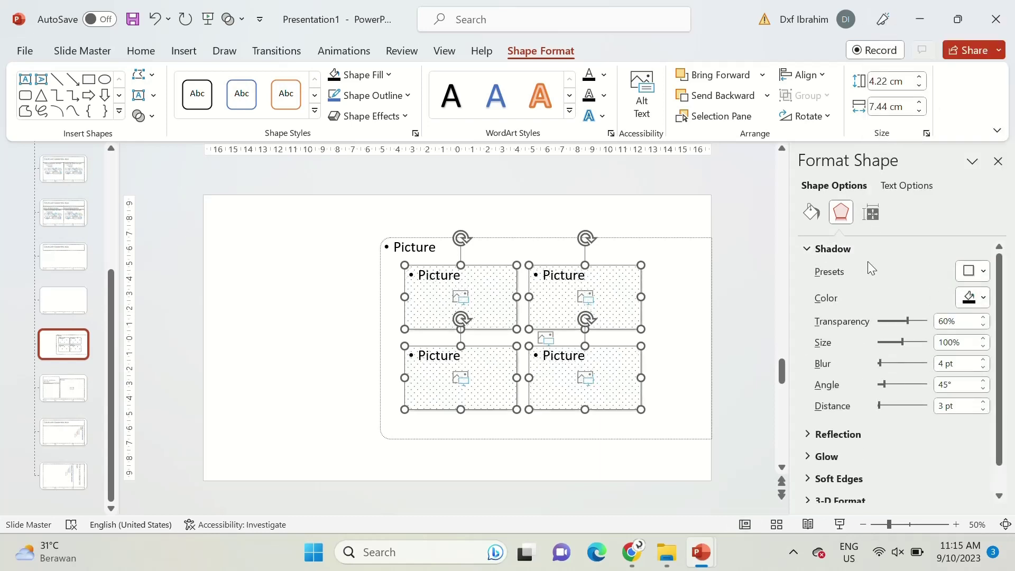
left_click(984, 360)
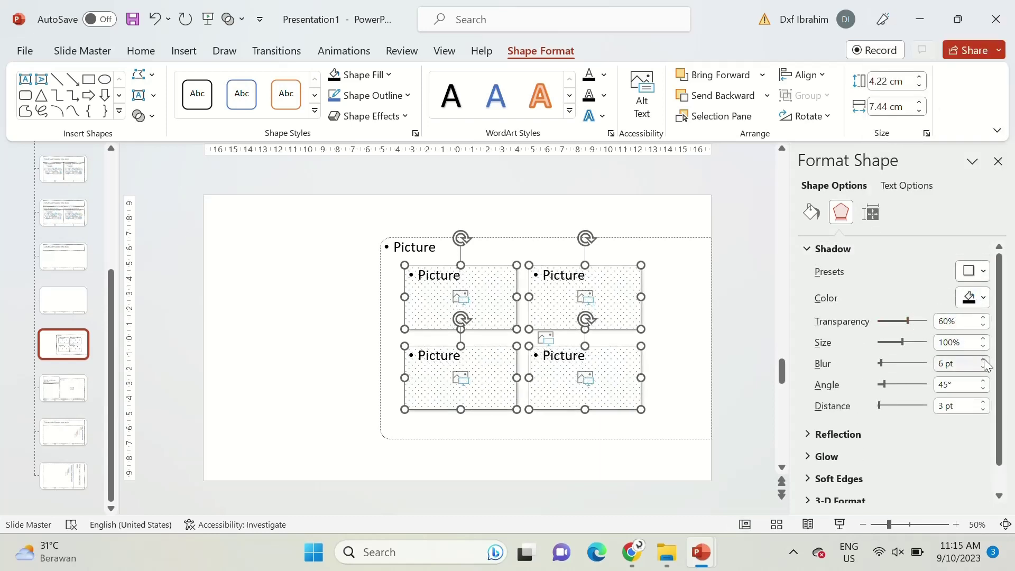
left_click(984, 360)
left_click(983, 360)
left_click(984, 402)
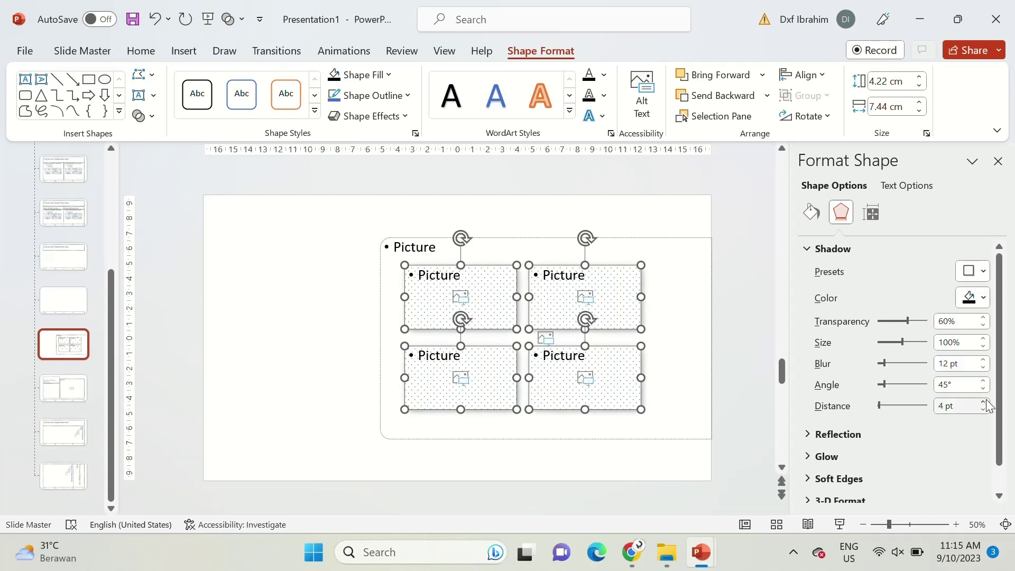
left_click(984, 402)
left_click(984, 402)
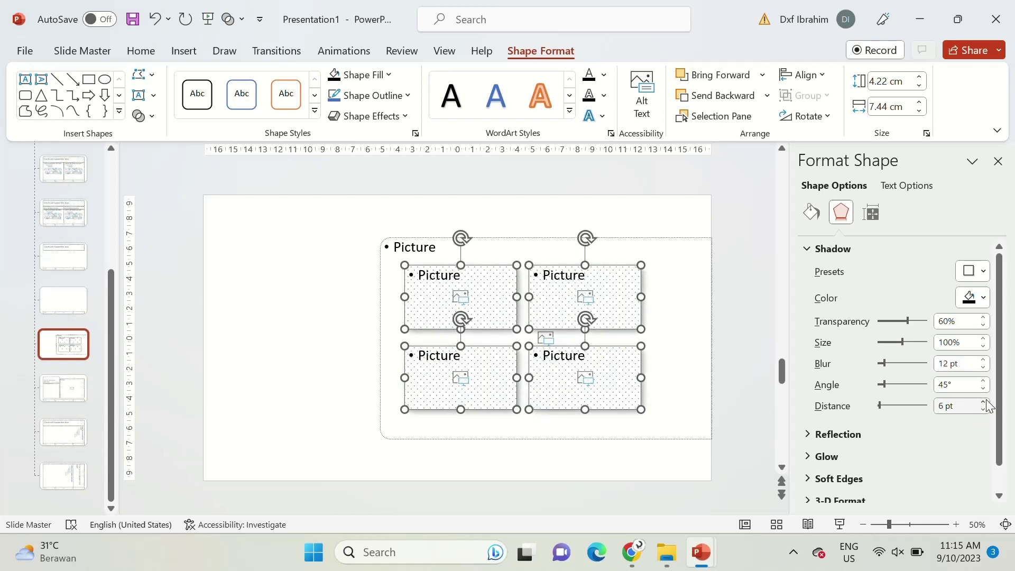
left_click(983, 362)
left_click(983, 361)
left_click(983, 360)
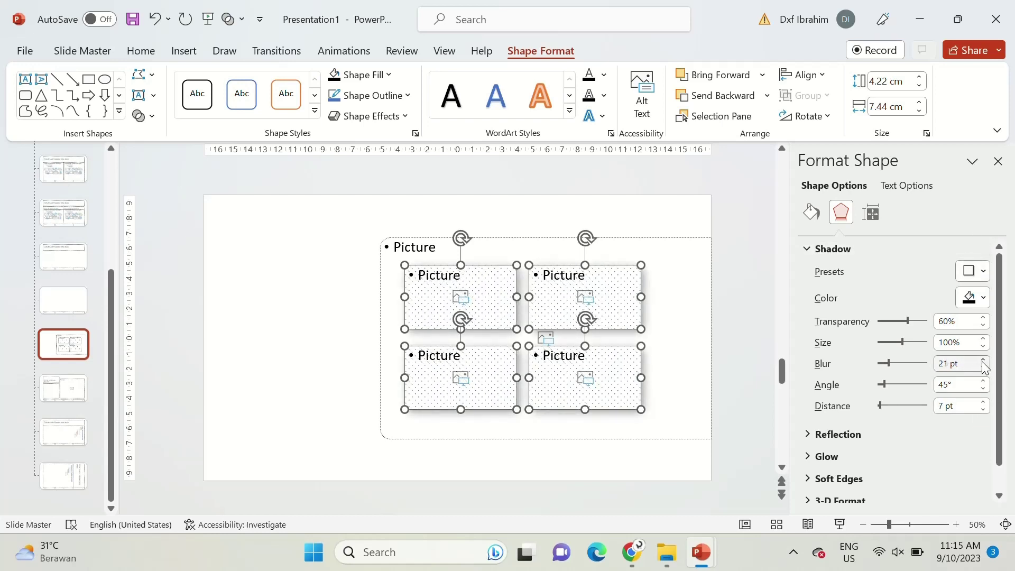
left_click(984, 410)
left_click(983, 409)
left_click(984, 410)
left_click(983, 409)
left_click(984, 409)
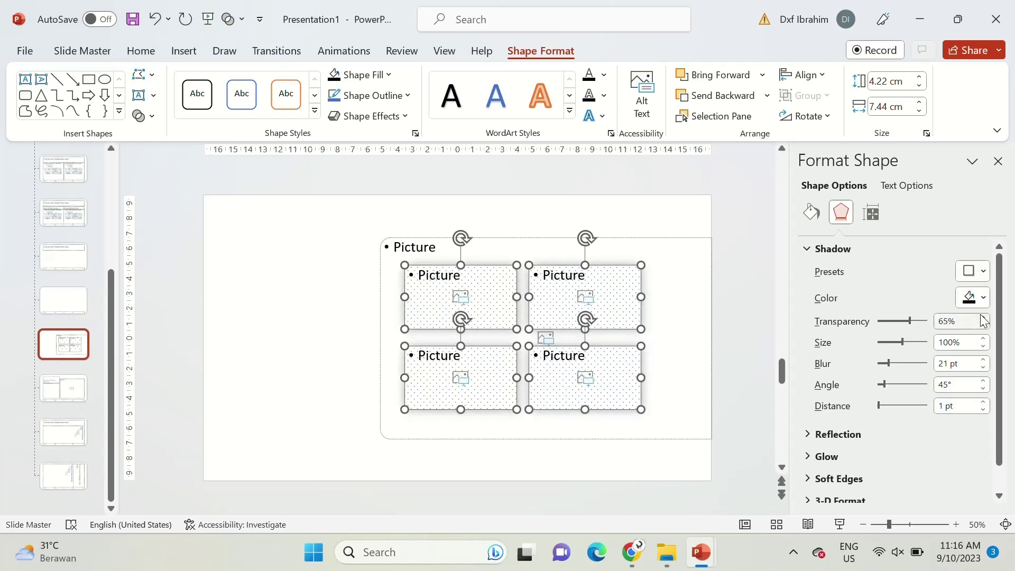
left_click(997, 162)
Close Slide Master and apply the picture grid layout to the title slide
left_click(896, 277)
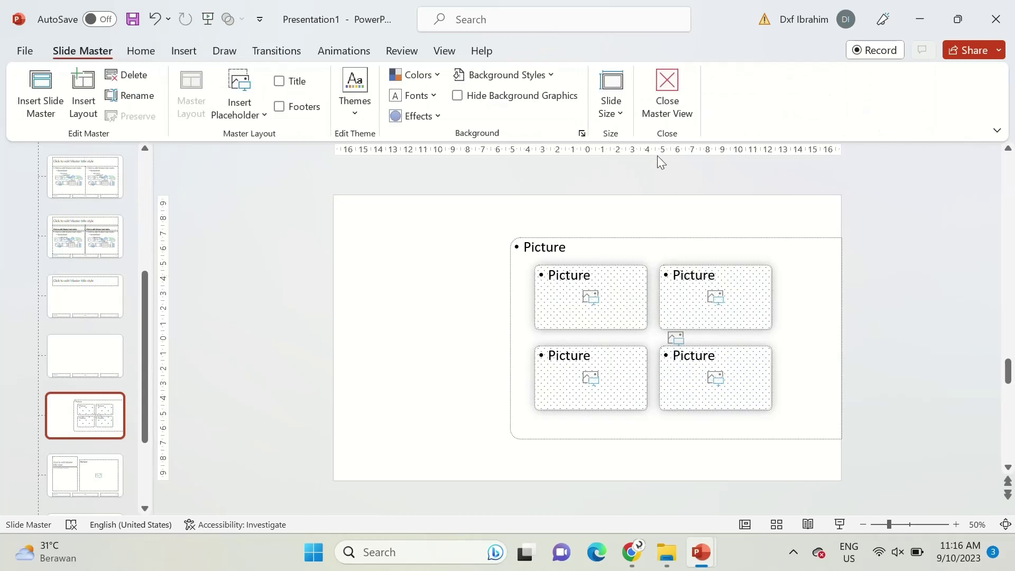
left_click(666, 90)
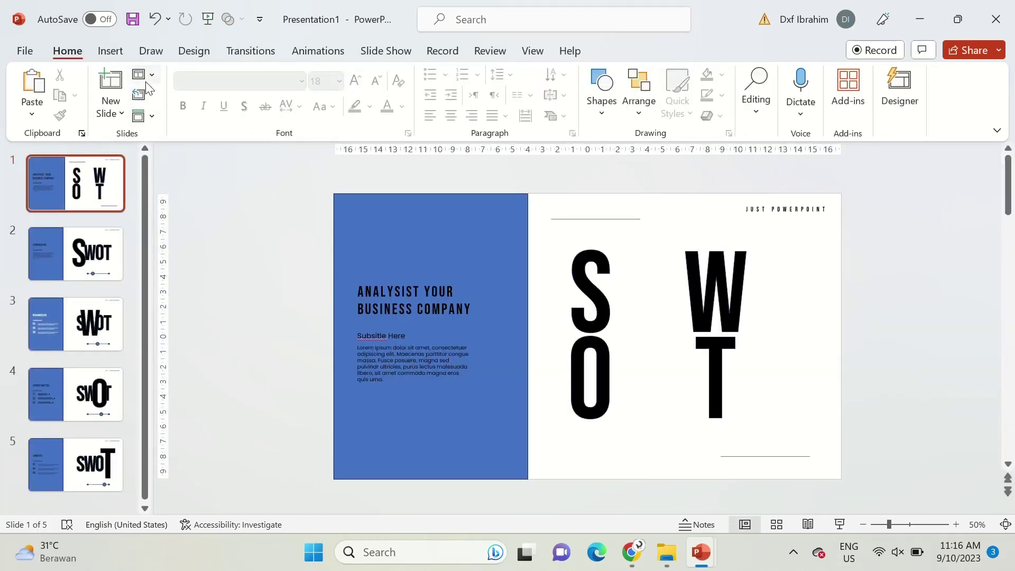
left_click(147, 80)
left_click(264, 290)
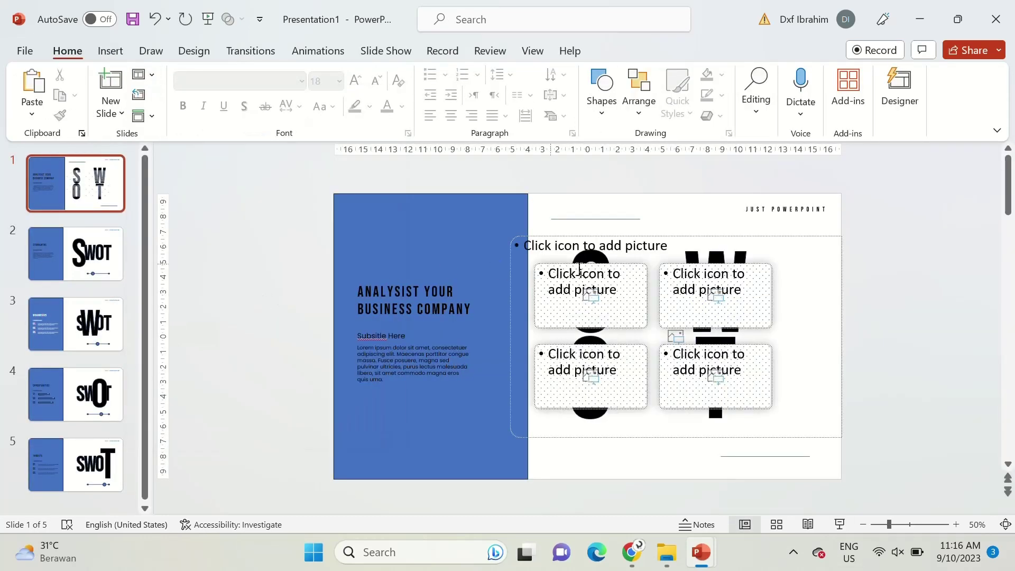
Send the four picture placeholders behind the SWOT letters
left_click(576, 280)
left_click(679, 278, "shift")
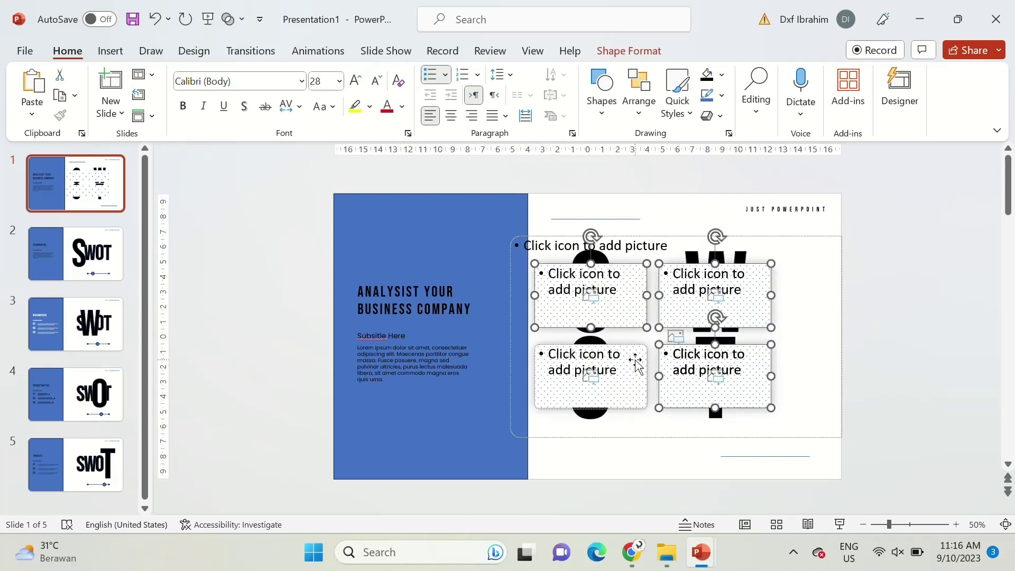
right_click(636, 363)
left_click(531, 237, "shift")
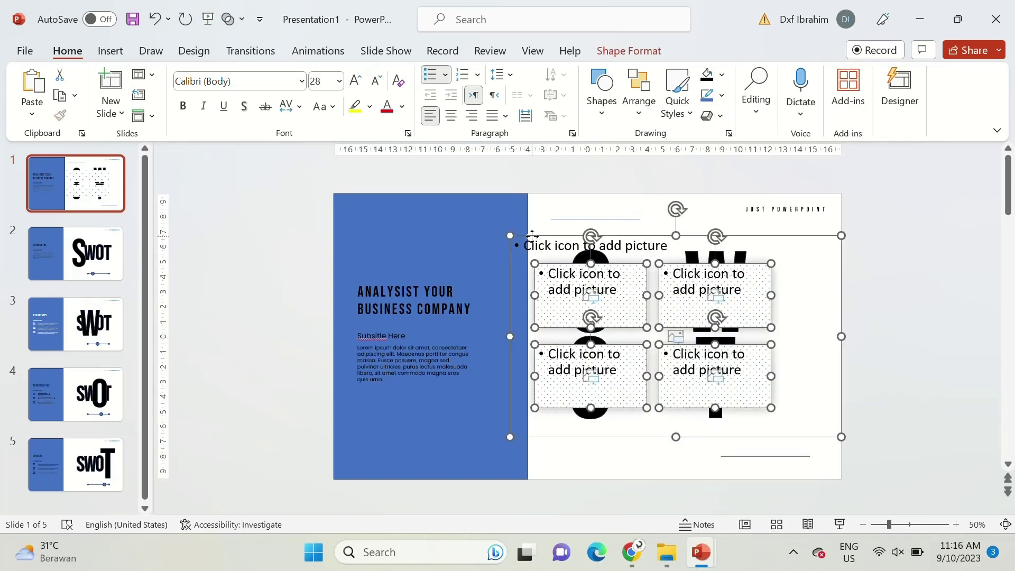
right_click(531, 236)
left_click(560, 348)
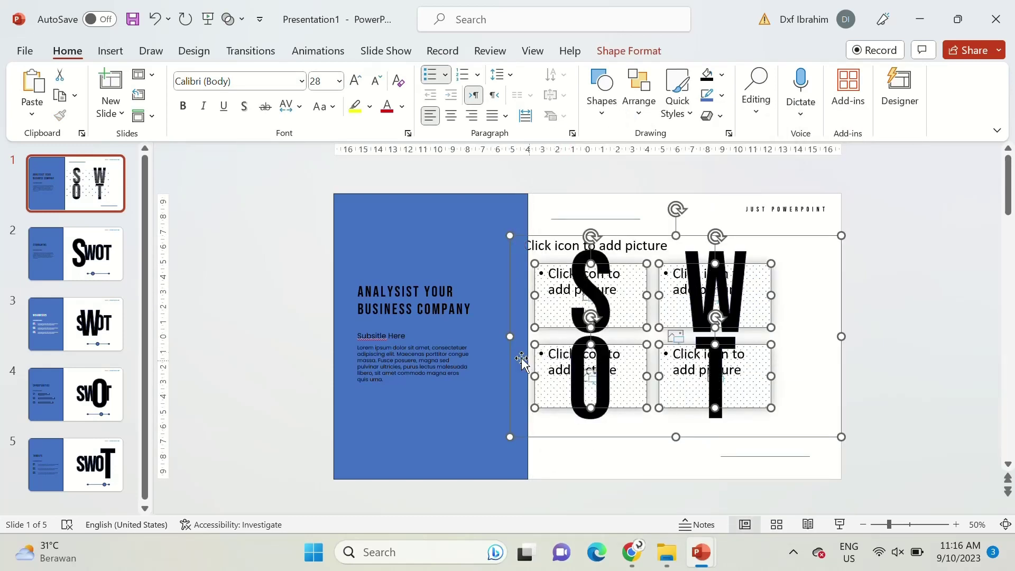
Fill the tall left rectangle with dark navy
left_click(477, 237)
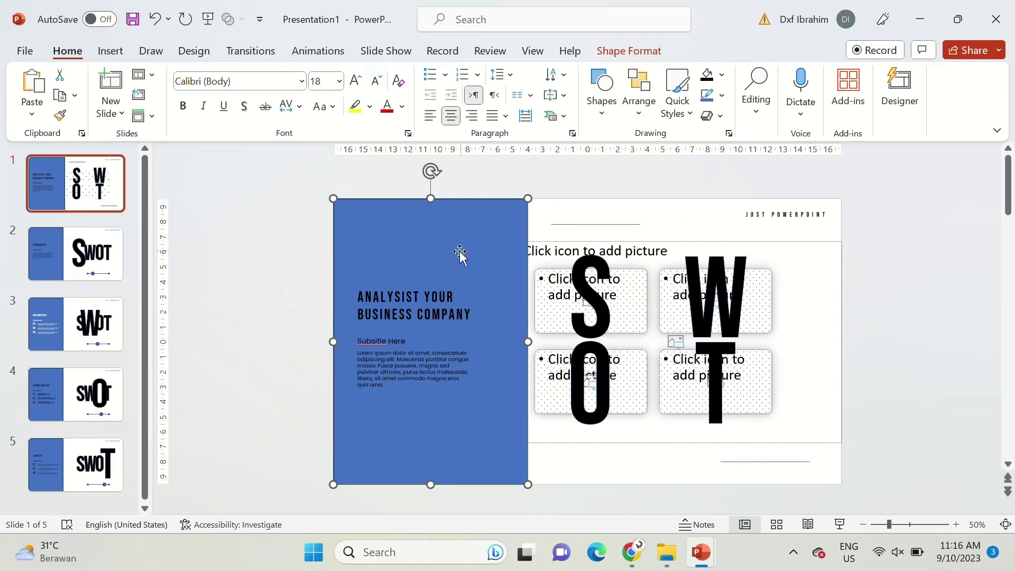
left_click(729, 133)
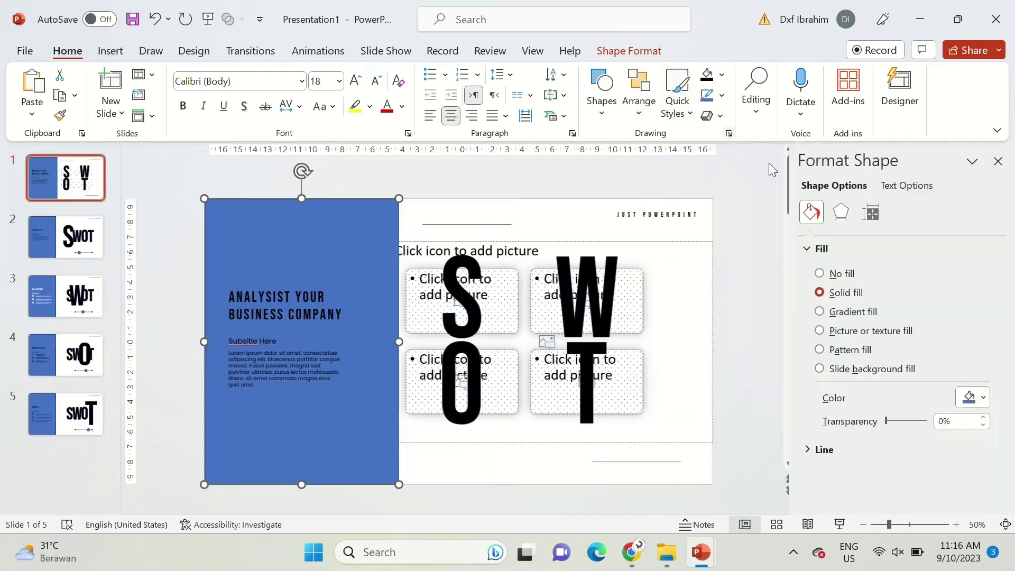
left_click(978, 397)
left_click(918, 358)
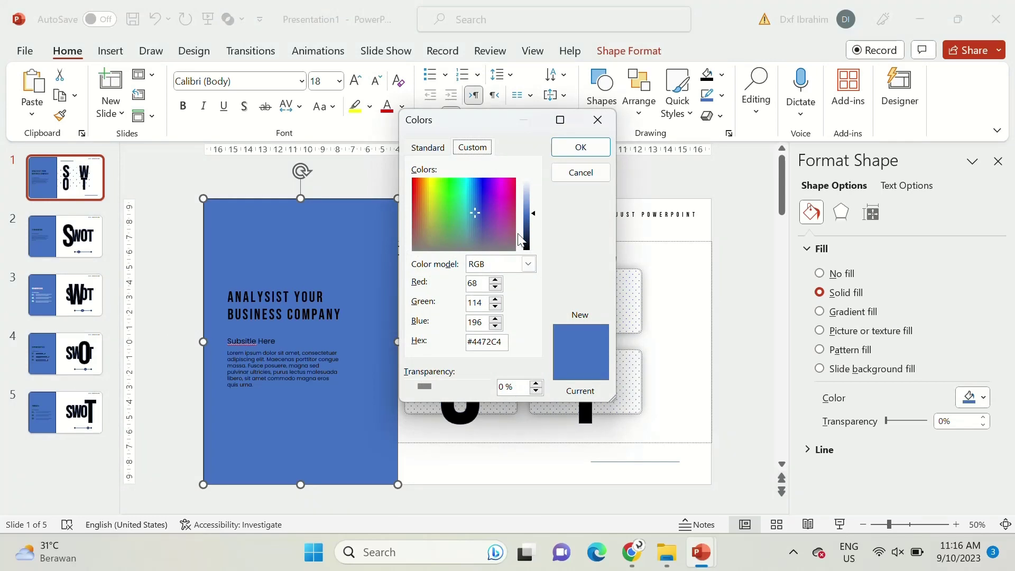
left_click(580, 147)
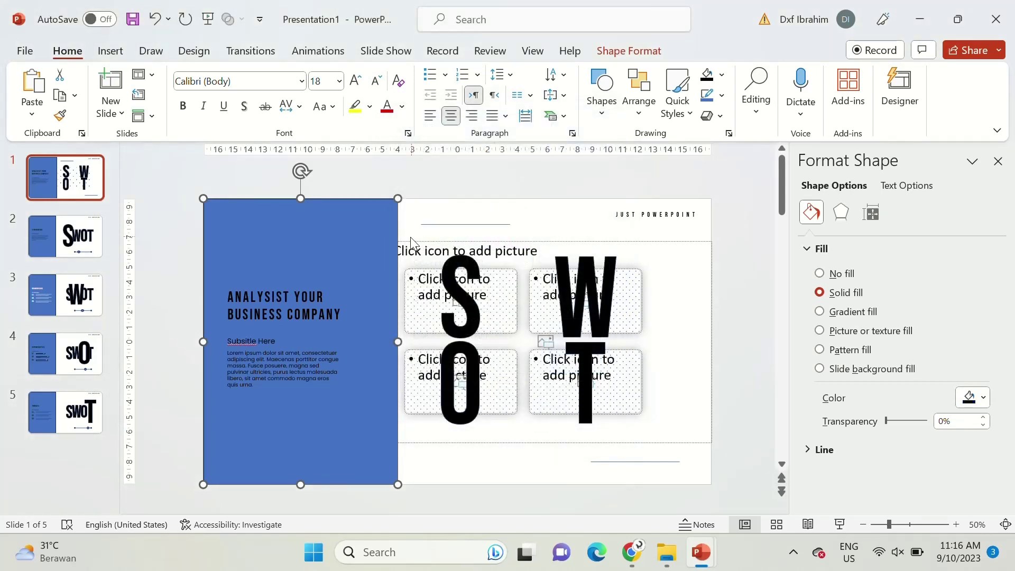
Place the ruslan-bardash photo from Downloads into the large picture area
left_click(997, 162)
left_click(878, 435)
left_click(670, 557)
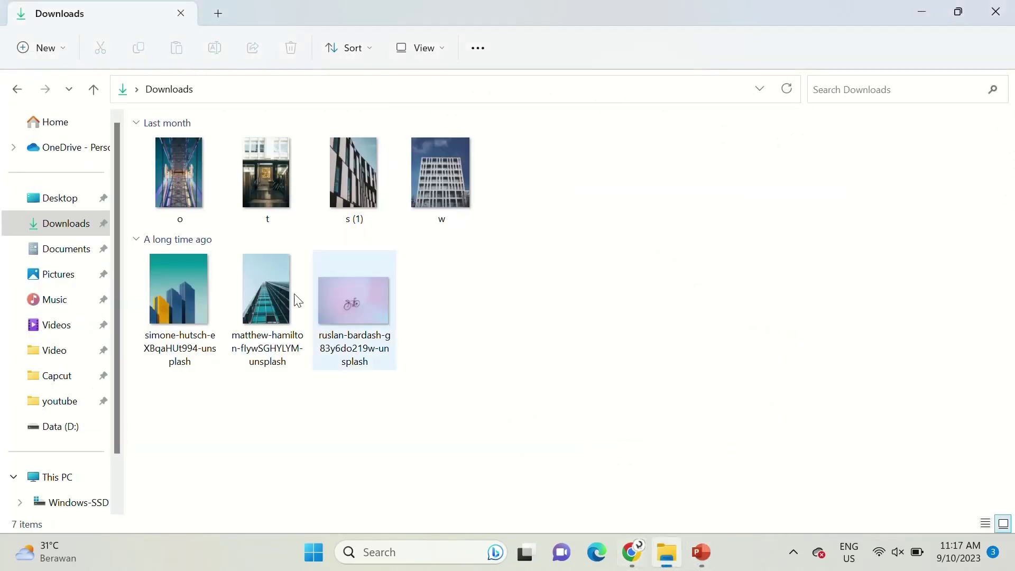
left_click(374, 311)
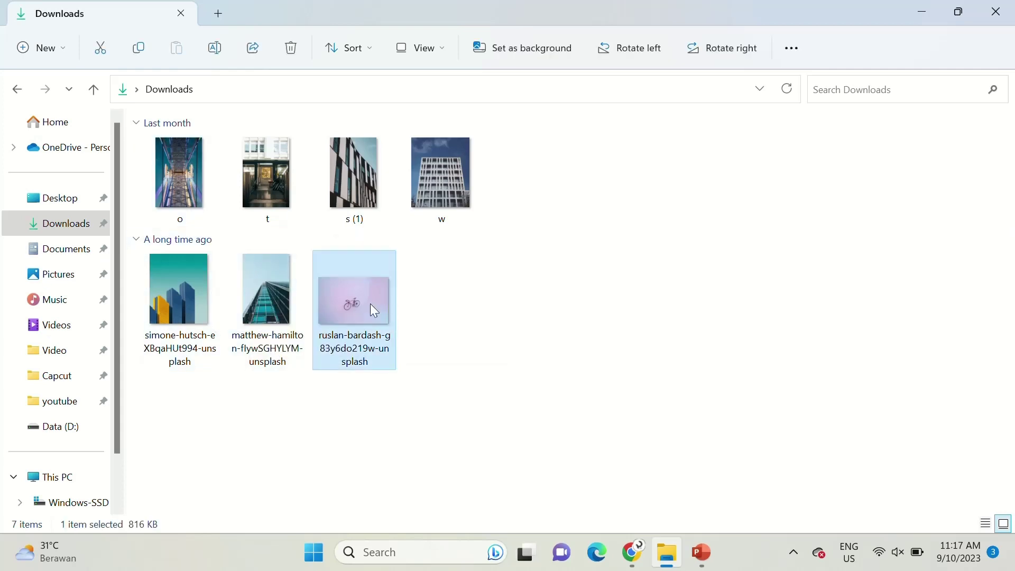
left_click(695, 554)
left_click_drag(702, 453, 700, 451)
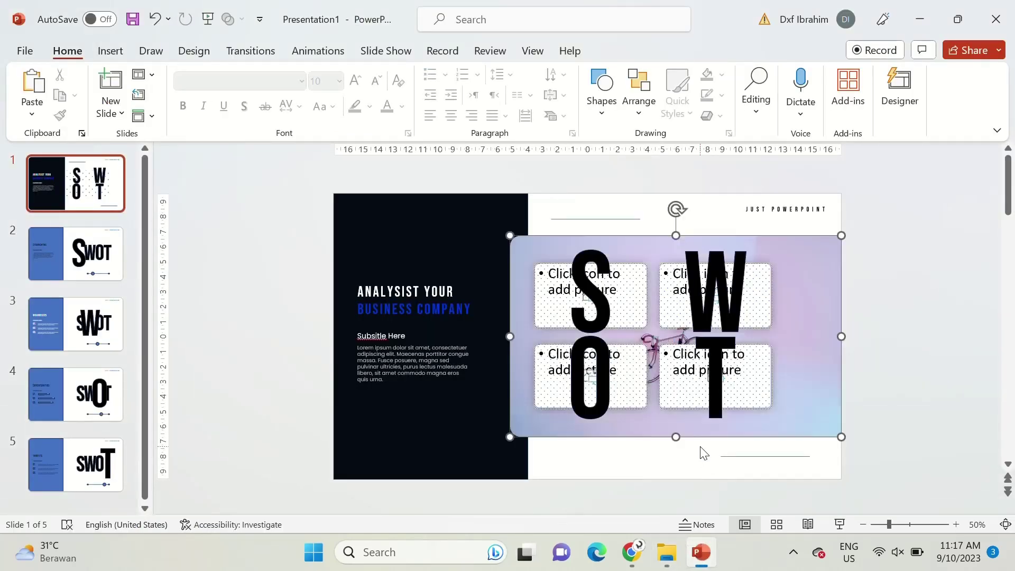
Fill the four tiles with the s (1), w, o and t photos
left_click(281, 349)
left_click(664, 552)
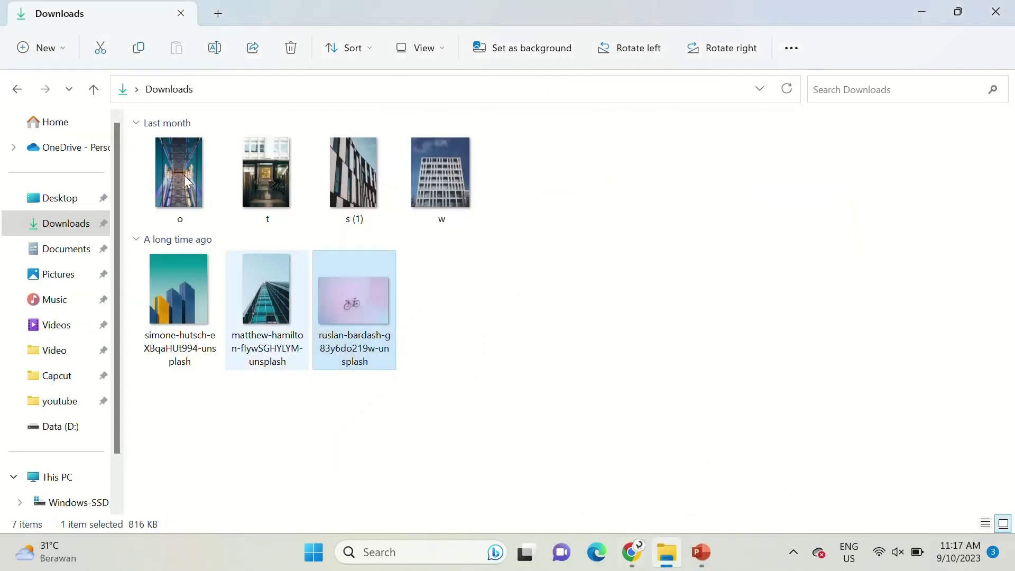
left_click(184, 175)
left_click(332, 182)
left_click_drag(335, 188, 590, 295)
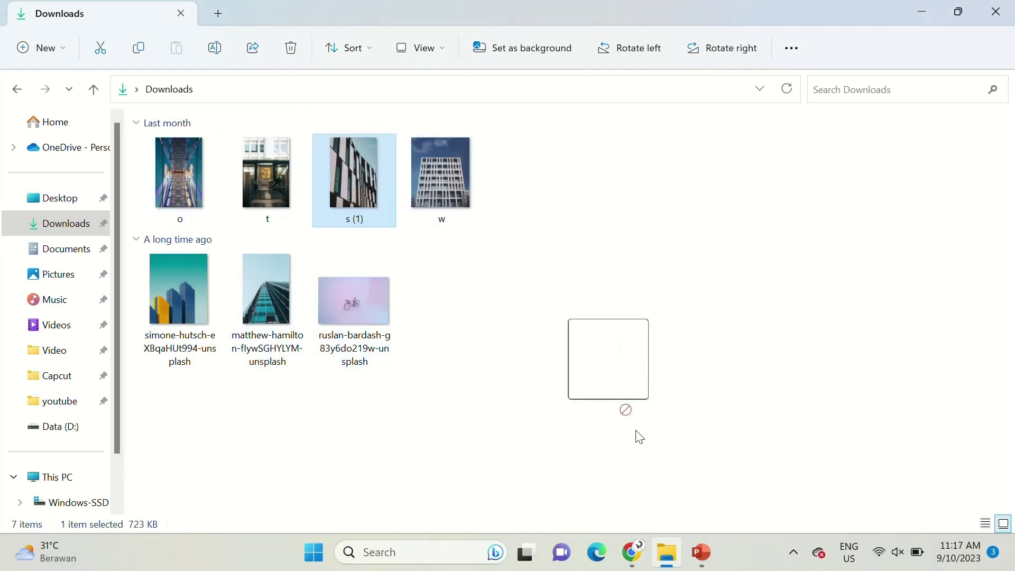
left_click(663, 552)
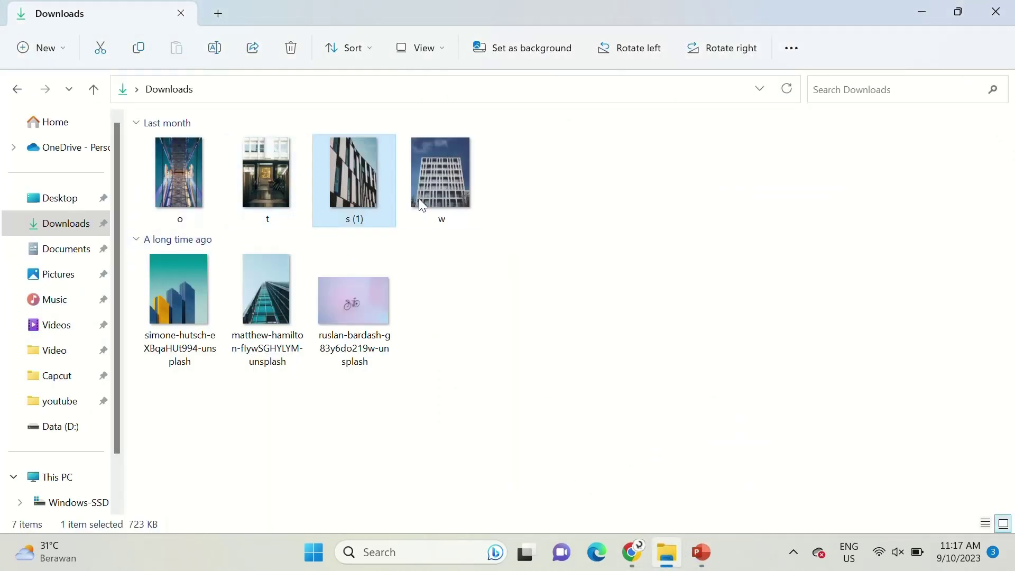
left_click_drag(443, 174, 700, 457)
left_click(666, 552)
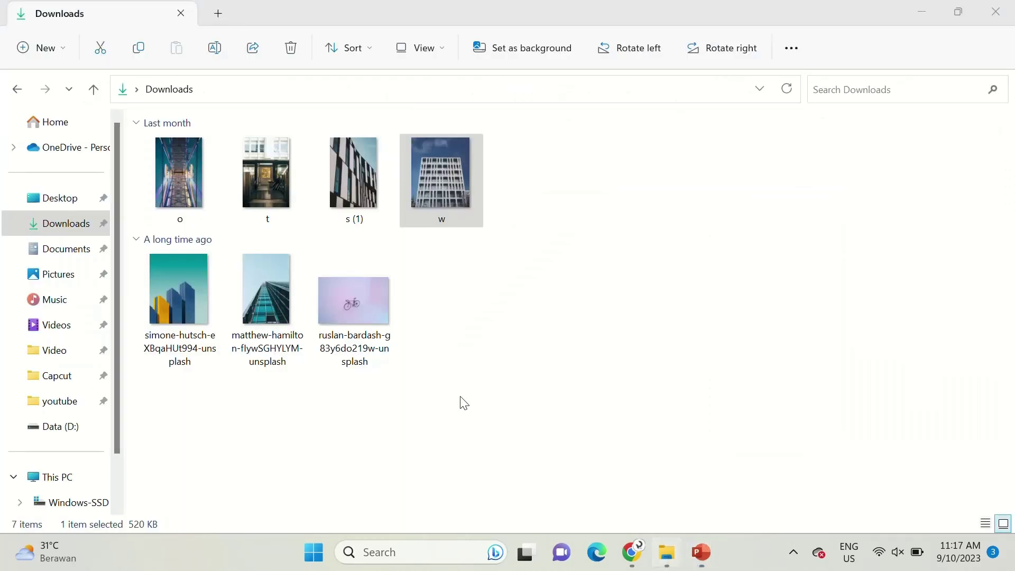
left_click_drag(177, 167, 670, 431)
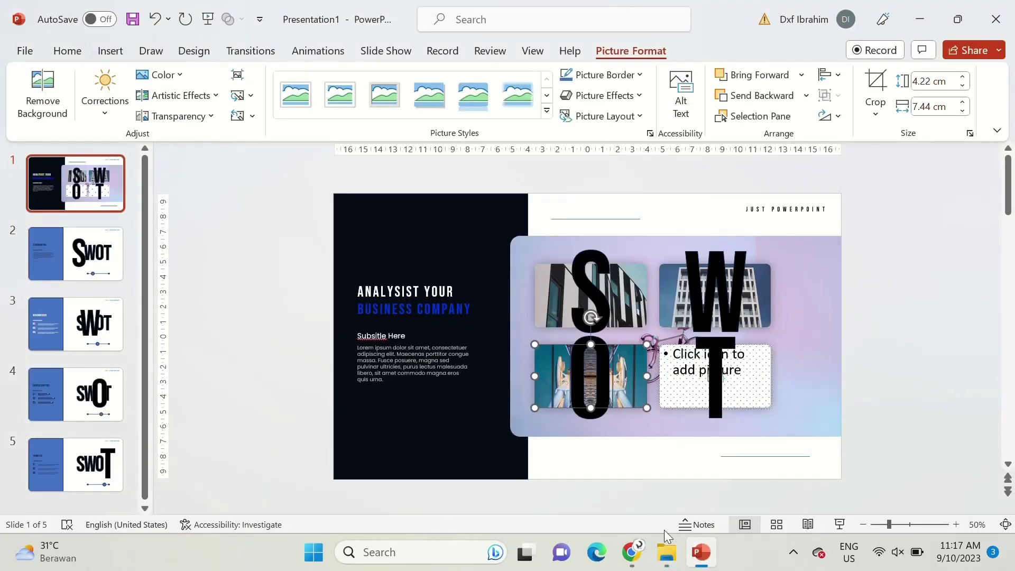
left_click(667, 551)
mouse_move(267, 174)
left_mouse_down()
mouse_move(707, 563)
mouse_move(713, 375)
left_mouse_up()
Select the T and O letter shapes to format them
left_click(715, 391)
left_click(576, 360, "shift")
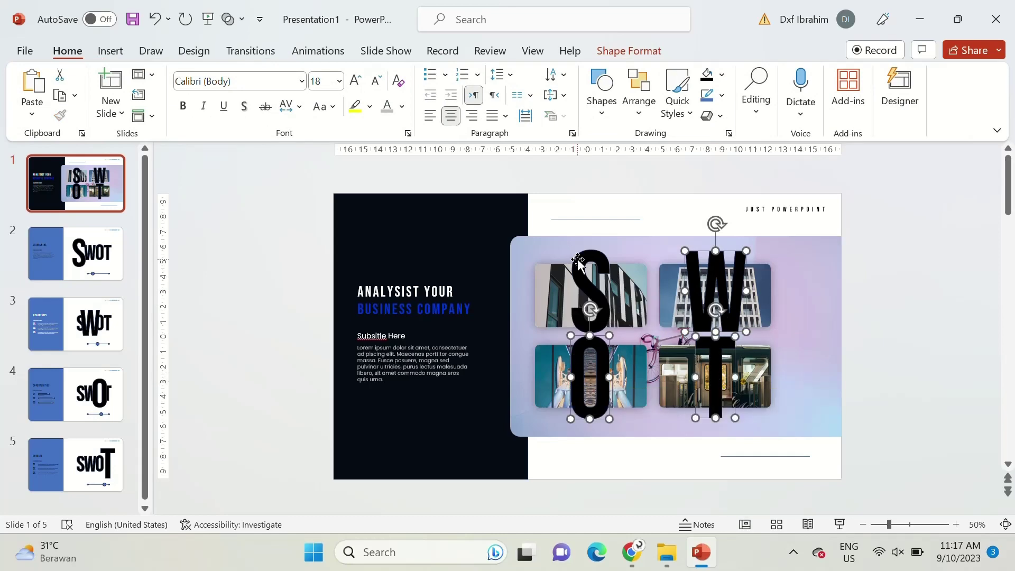
left_click(728, 133)
Make the selected S-W-O-T letters 30% transparent
left_click_drag(886, 421, 901, 422)
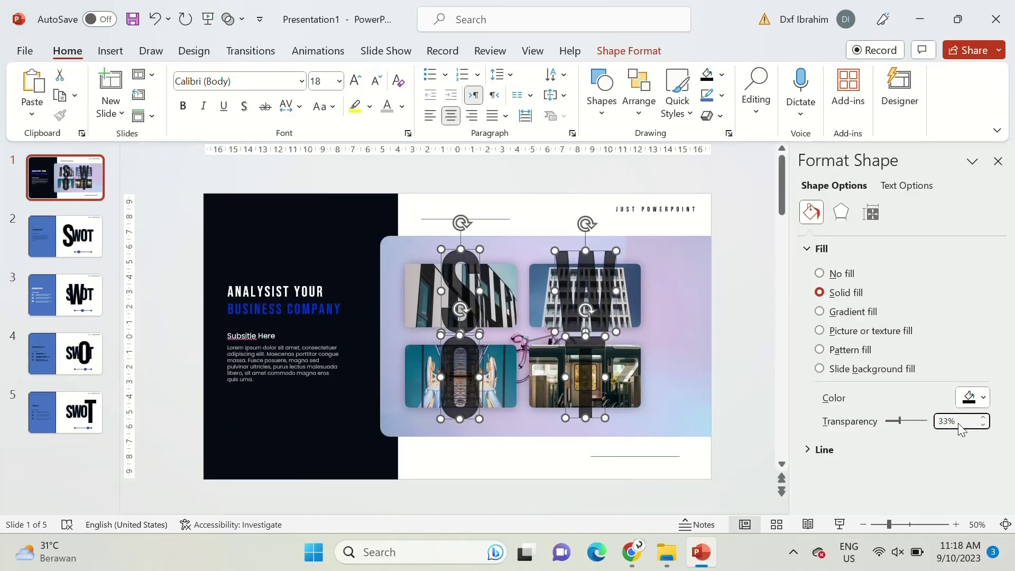
type("30")
key("Return")
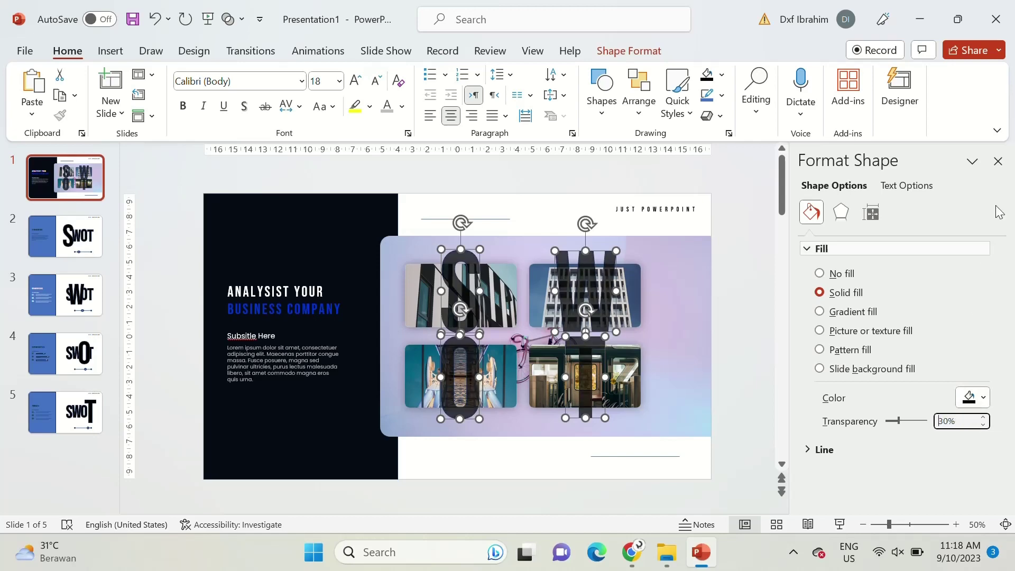
left_click(997, 161)
left_click(863, 338)
Fill the W letter with blue
left_click(701, 297)
left_click(721, 75)
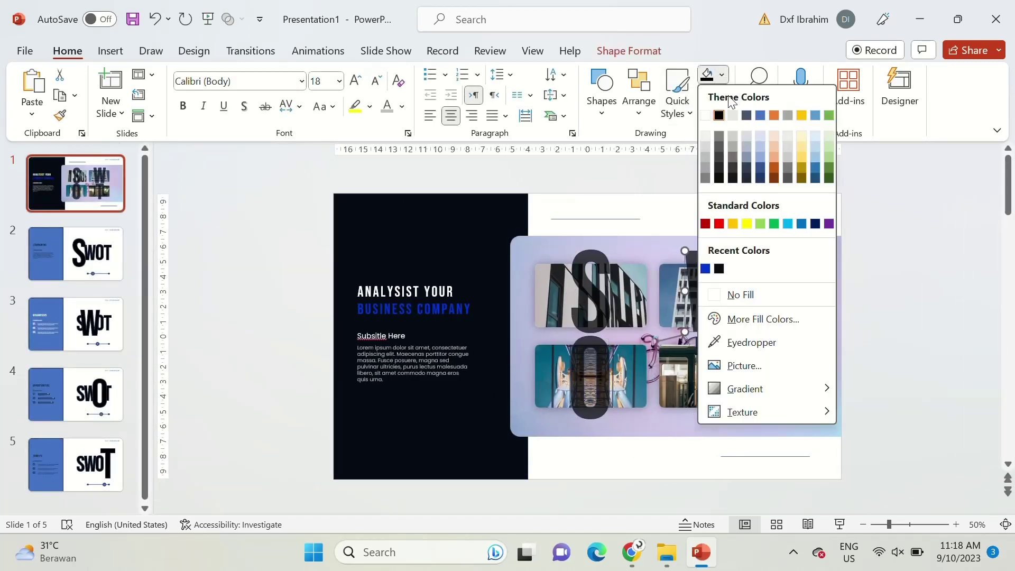
left_click(705, 269)
Remove the outline from all four letters
left_click(602, 370)
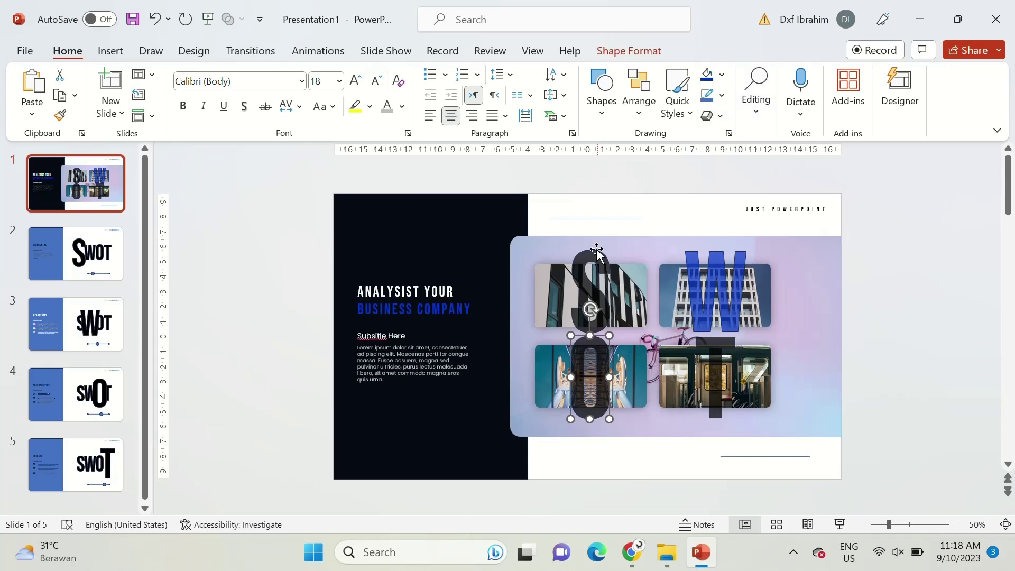
left_click(714, 394, "shift")
left_click(721, 95)
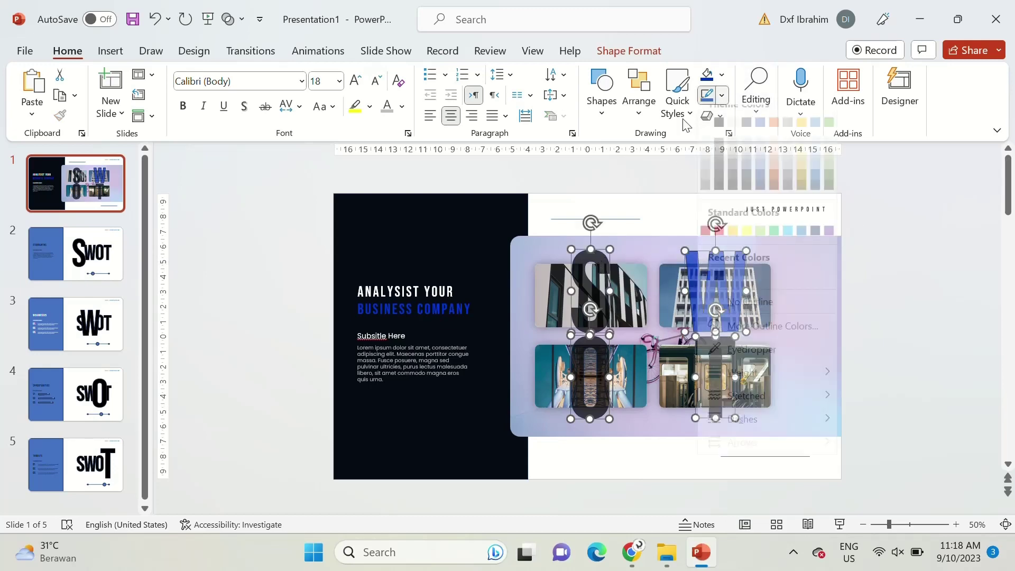
left_click(748, 316)
Fill the O letter with light blue
left_click(591, 357)
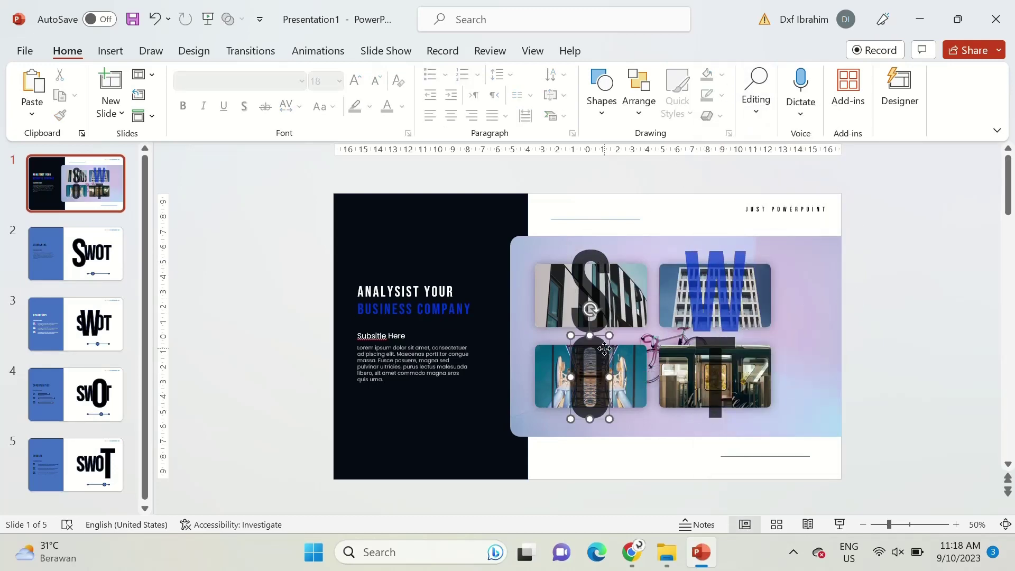
left_click(729, 134)
left_click(971, 398)
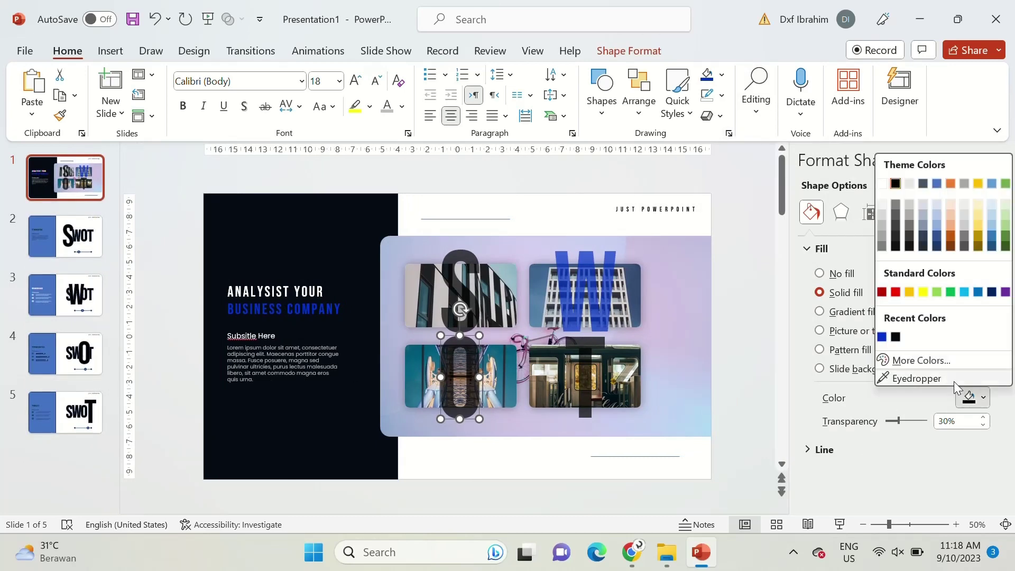
left_click(963, 293)
Fill the T letter with a deep pink from More Colors
left_click(585, 373)
left_click(972, 397)
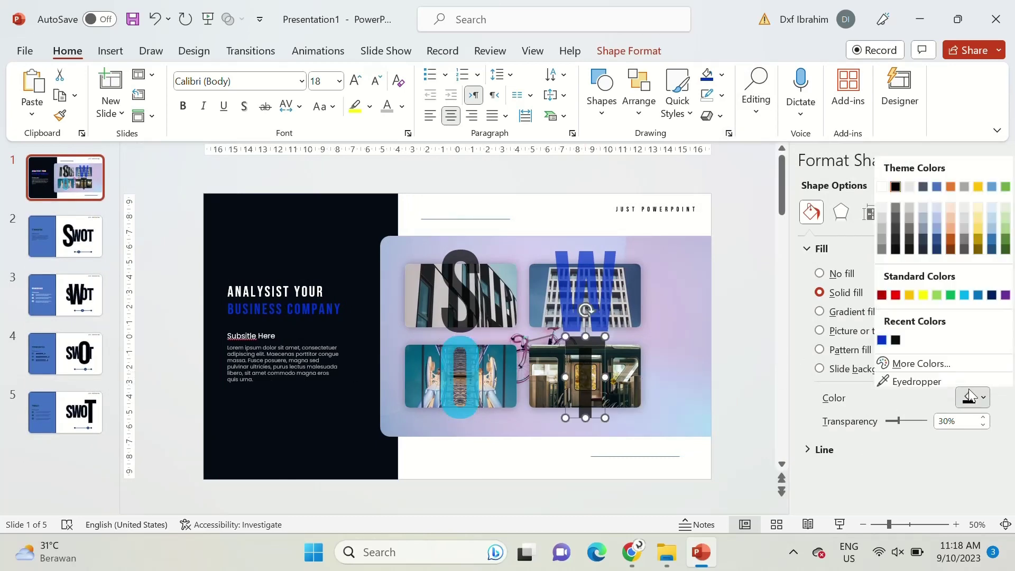
left_click(779, 283)
left_click(483, 242)
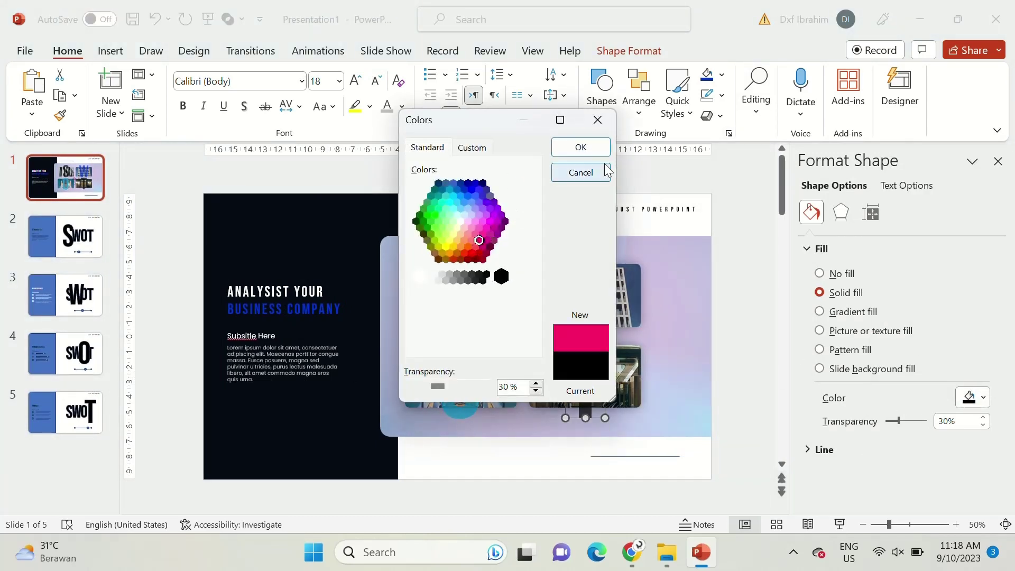
left_click(597, 150)
left_click(998, 161)
left_click(900, 382)
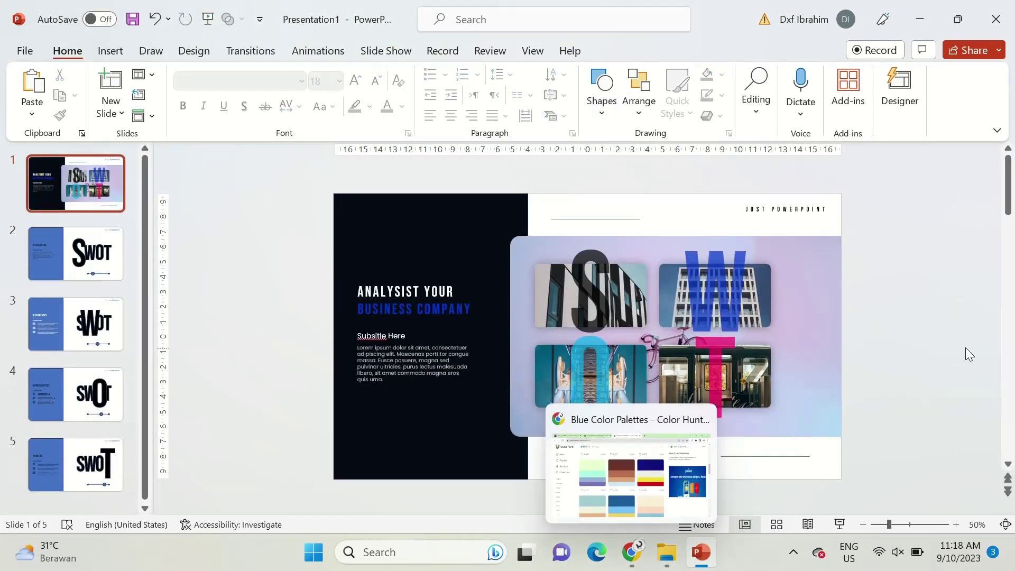
Colour the top and bottom decorative lines pink, then go to slide 2
left_click(589, 218)
left_click(761, 456, "shift")
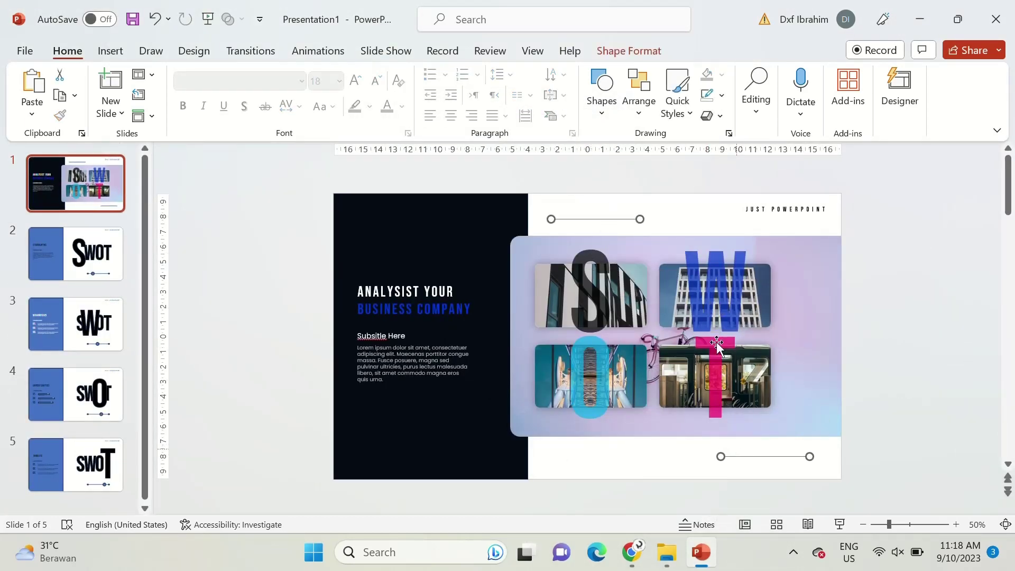
left_click(723, 98)
left_click(710, 289)
left_click(919, 316)
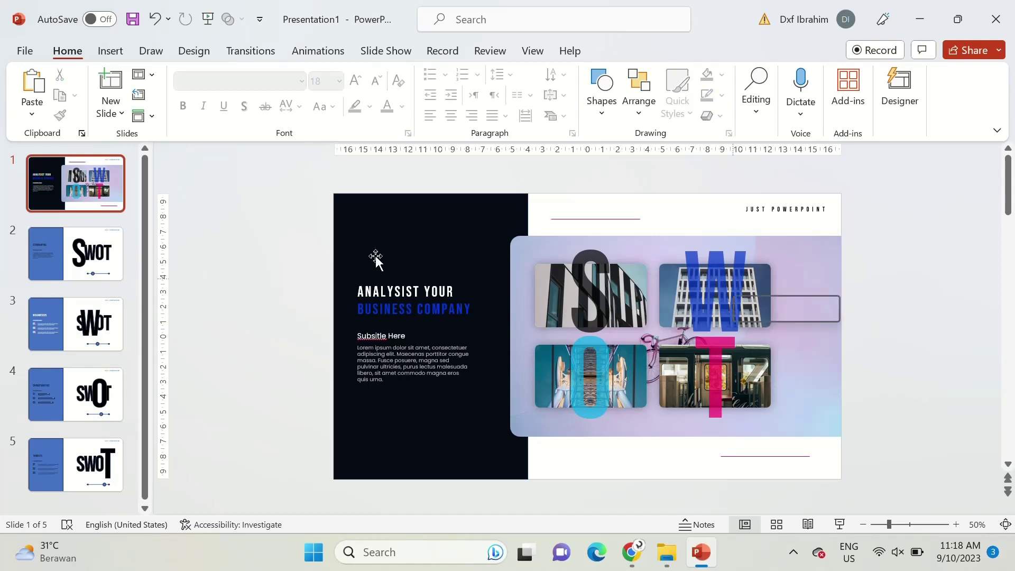
left_click(104, 260)
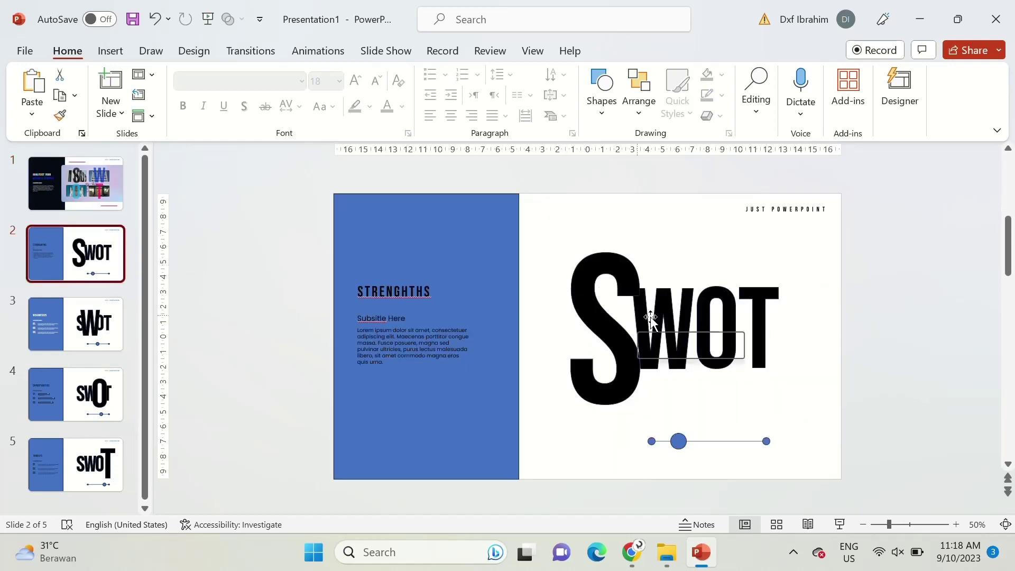
Try moving and recolouring the S and left panel on slide 2, then undo those changes
mouse_move(586, 271)
left_mouse_down()
mouse_move(592, 312)
mouse_move(593, 287)
mouse_move(588, 296)
left_mouse_up()
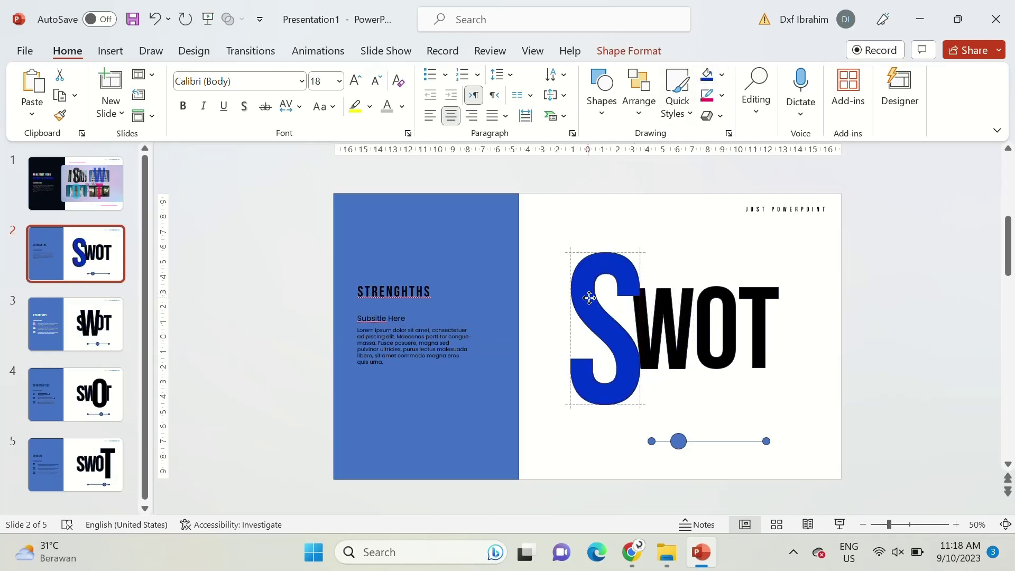
left_click_drag(477, 217, 487, 246)
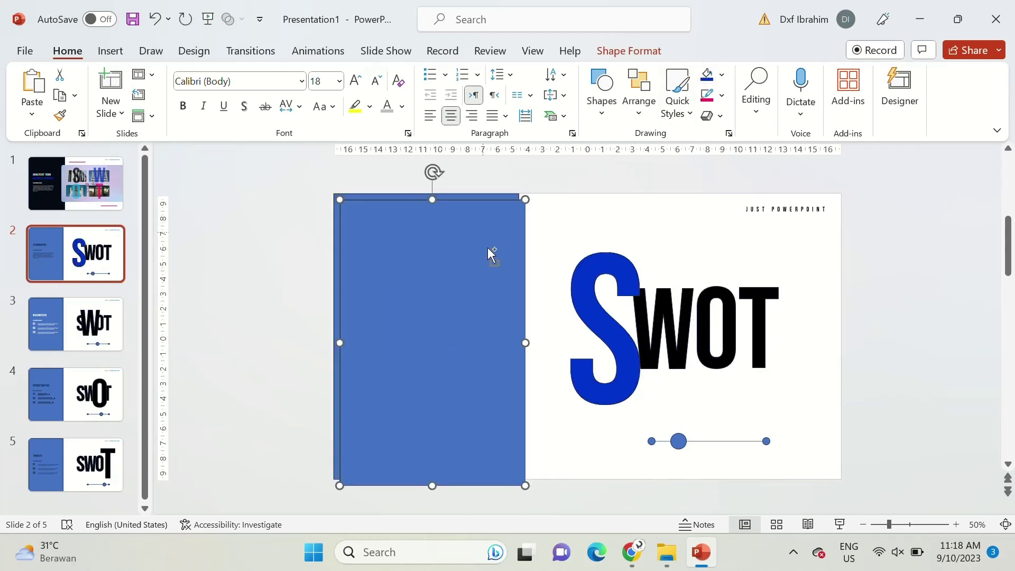
left_click(702, 76)
left_click_drag(449, 336, 445, 333)
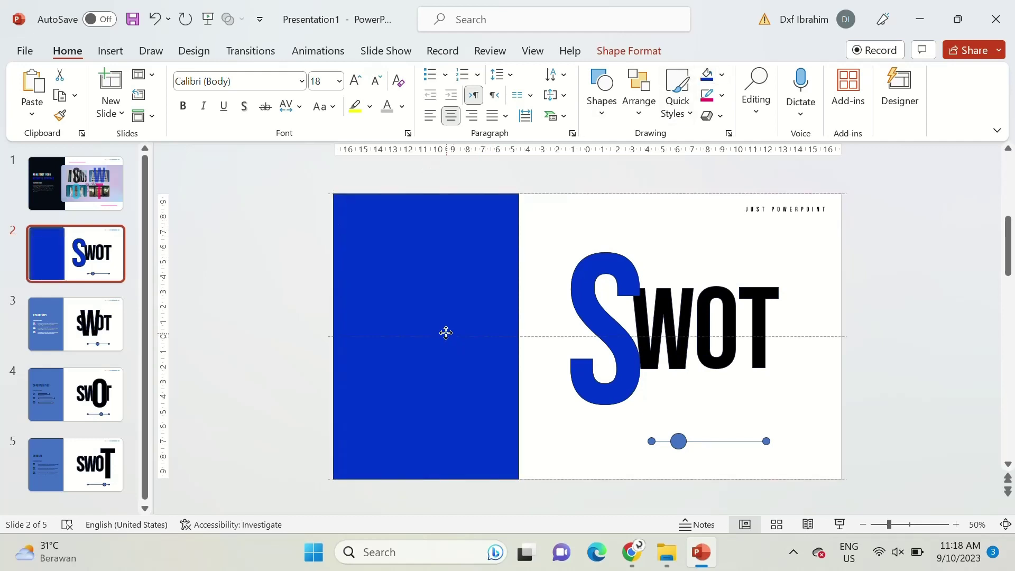
left_click(589, 286, "shift")
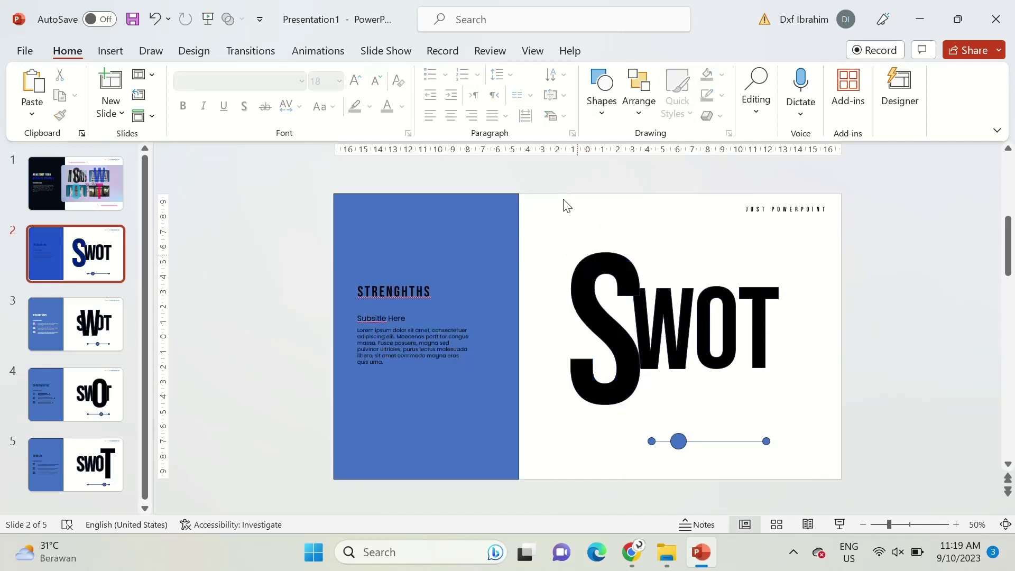
left_click(533, 50)
In Slide Master, clear a layout's placeholders and paste in the blue rectangle and S
left_click(219, 108)
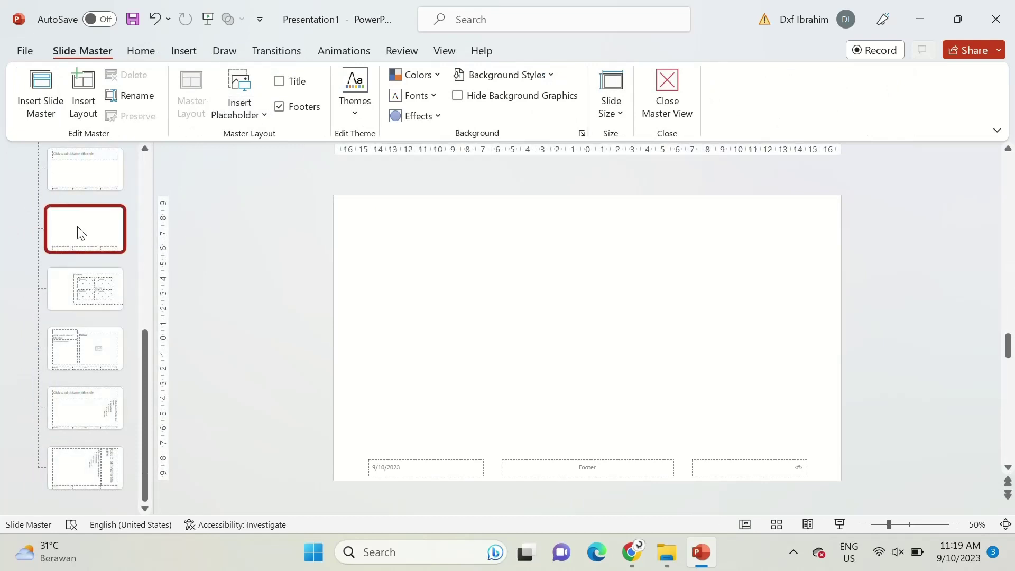
left_click(73, 349)
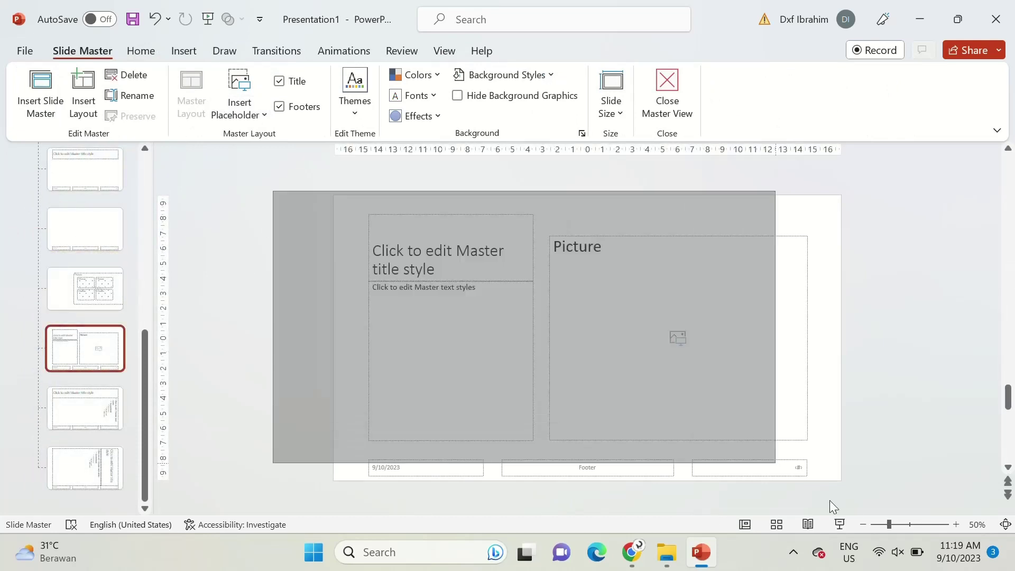
left_click_drag(272, 190, 882, 505)
key("Delete")
key("ctrl+v")
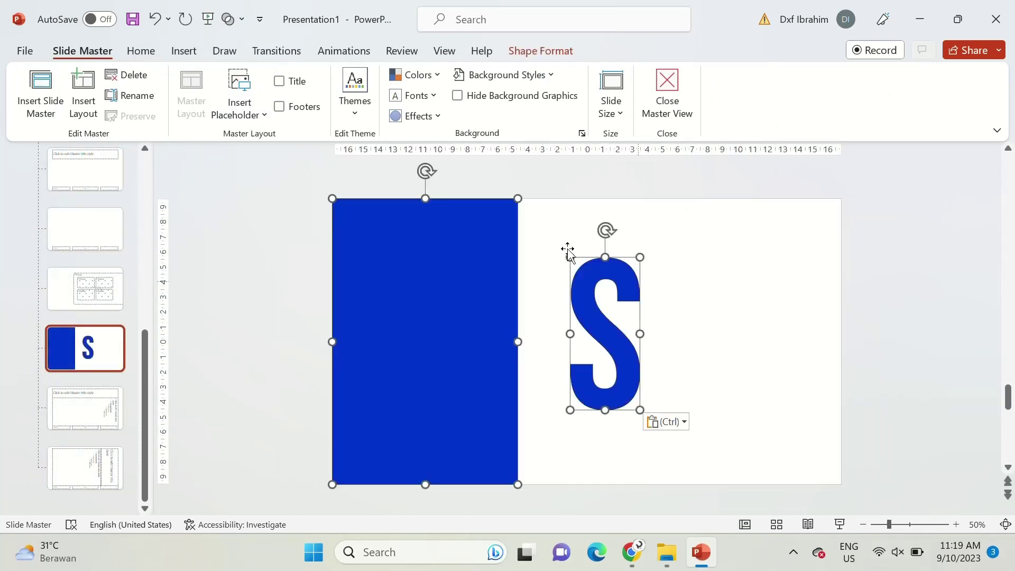
Copy the Picture placeholder onto the blue S layout, stretched over the left side to the bottom
left_click(71, 307)
left_click(552, 237)
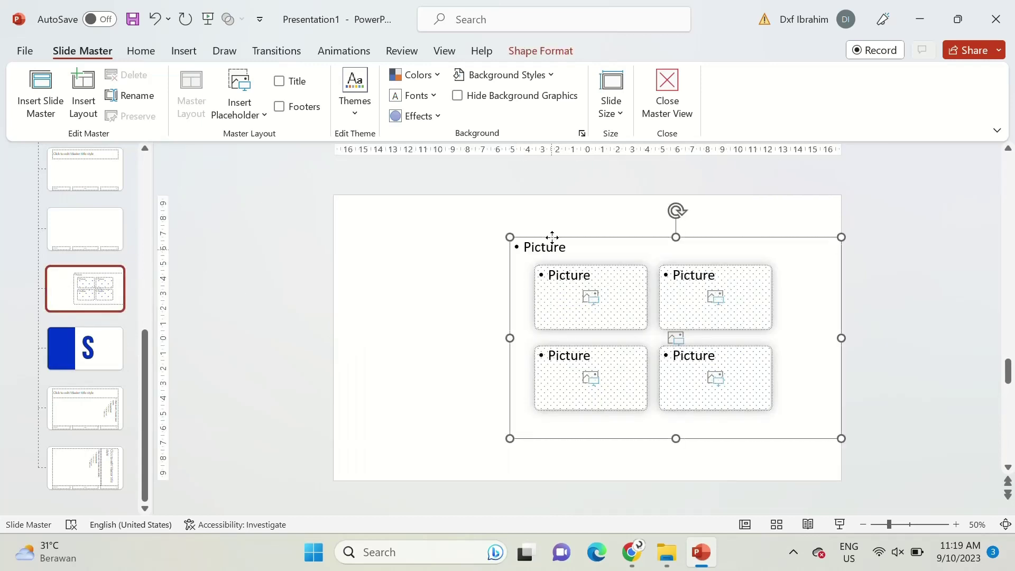
left_click(99, 350)
key("ctrl+v")
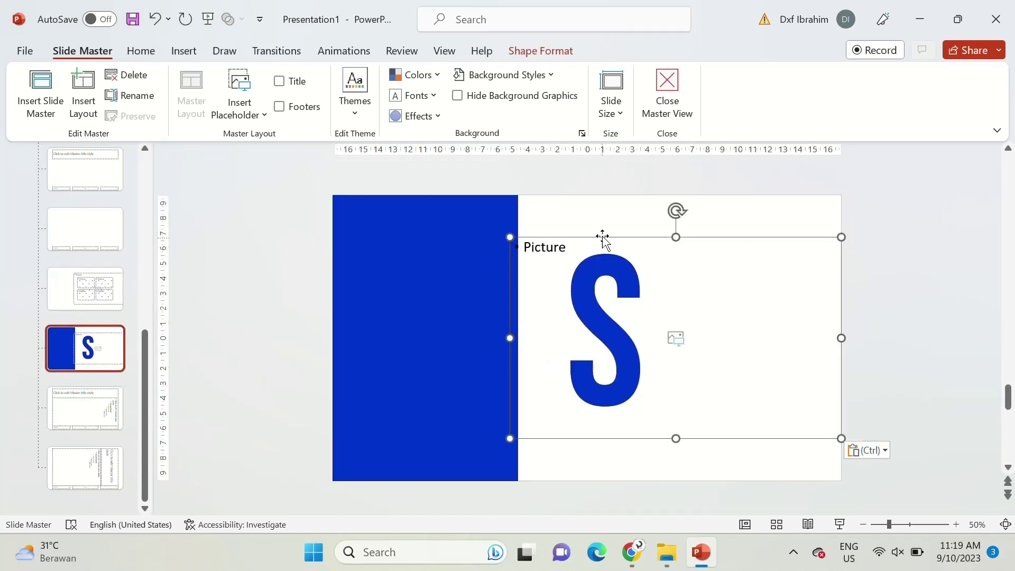
left_click_drag(600, 238, 388, 184)
left_click_drag(453, 399, 463, 494)
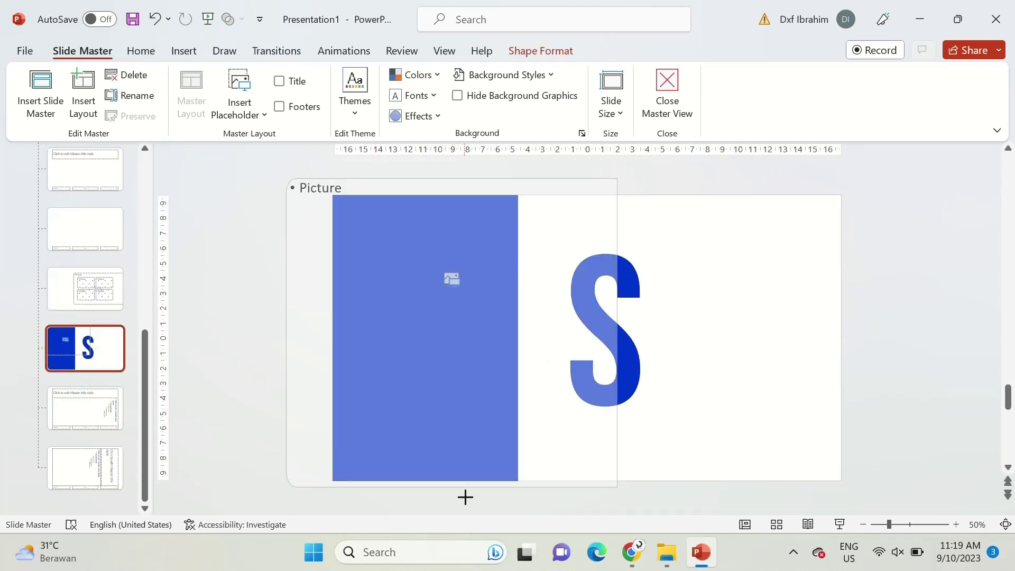
Send the placeholder behind the blue rectangle and intersect them into a left-panel picture placeholder
right_click(607, 441)
left_click(687, 257)
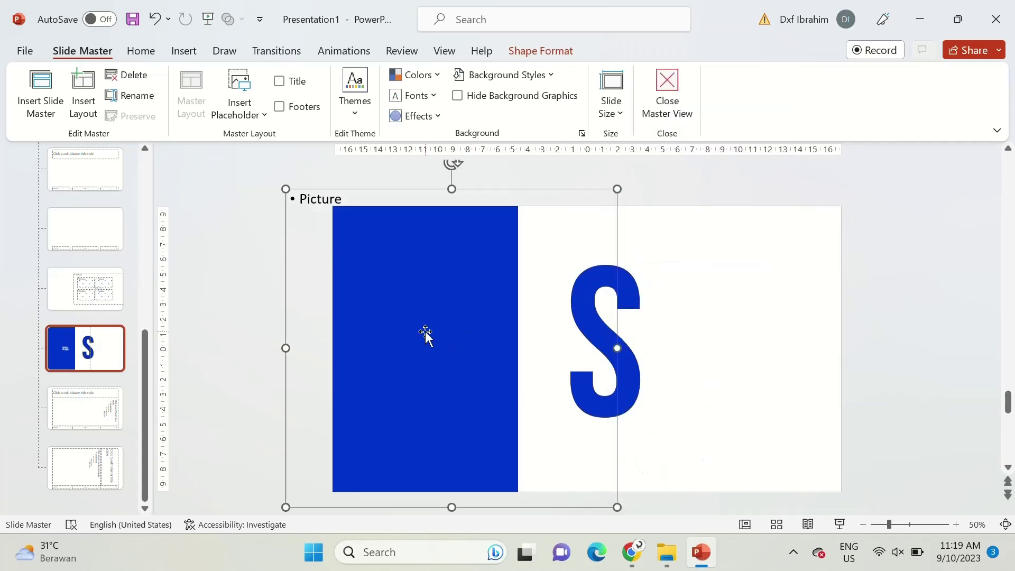
left_click(425, 331, "shift")
left_click(520, 58)
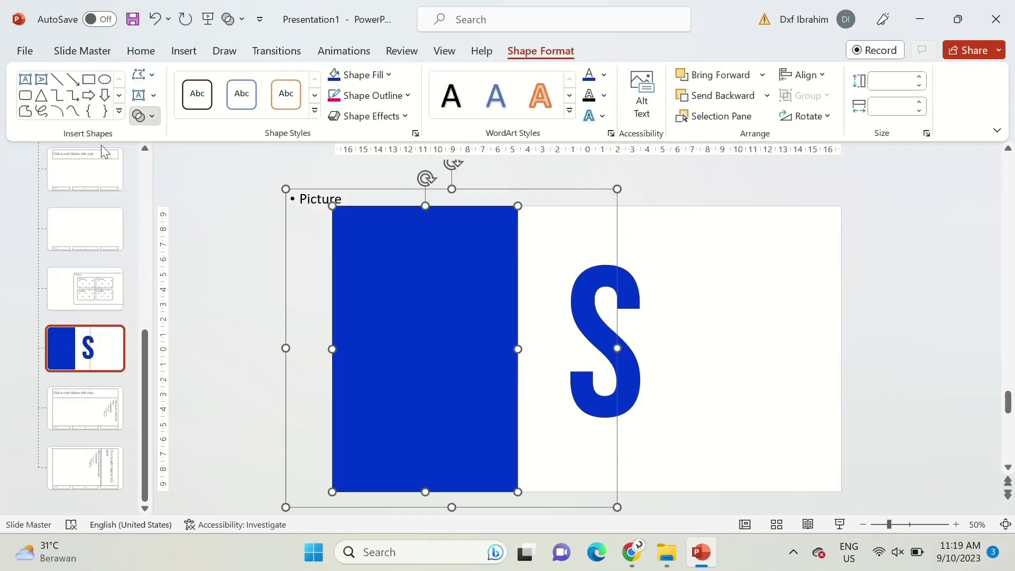
left_click(138, 115)
left_click(175, 204)
Duplicate the placeholder over the S, intersect it into an S-shaped placeholder, and close Master View
left_click_drag(525, 293, 680, 296)
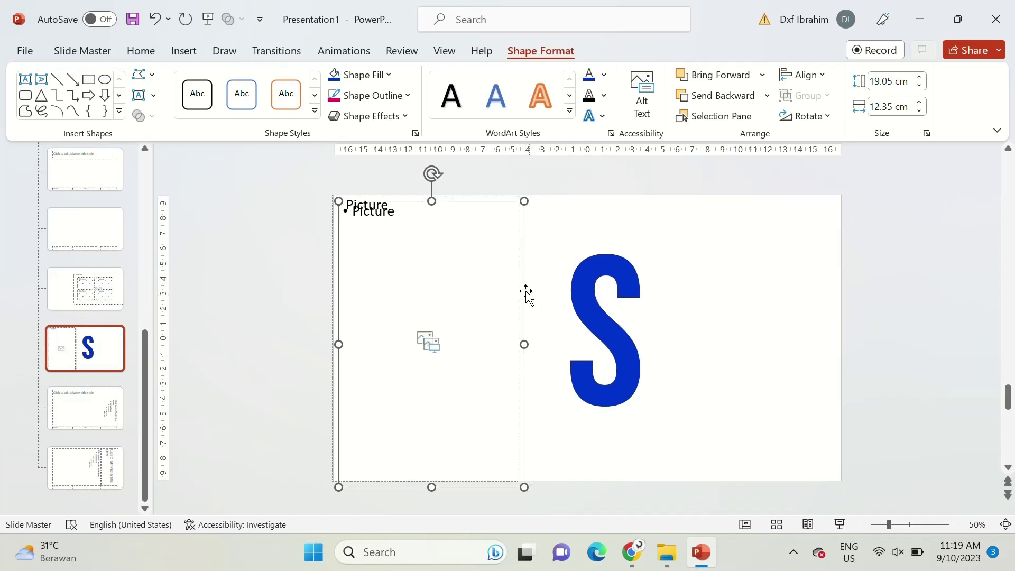
right_click(680, 296)
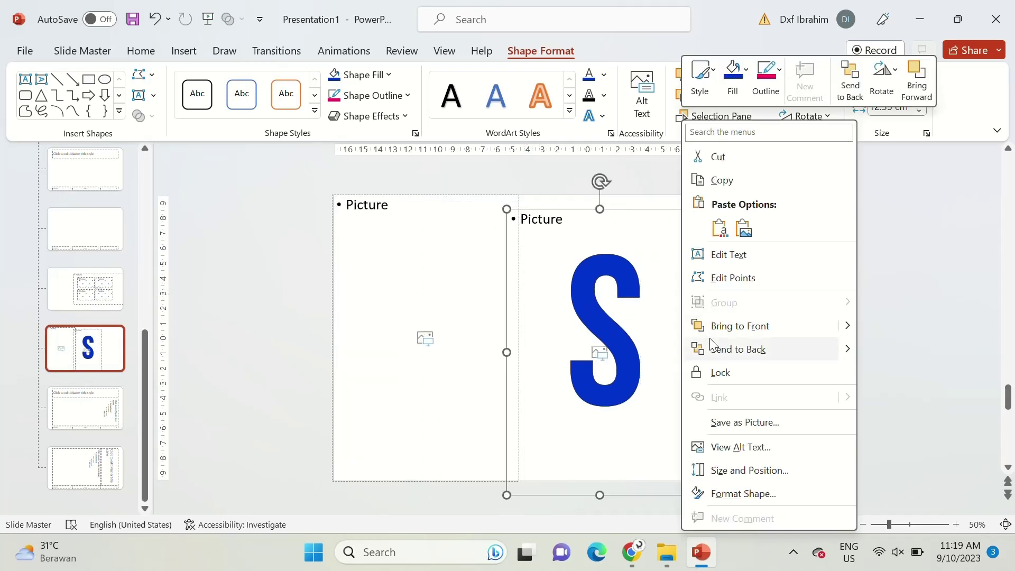
left_click(719, 348)
left_click(593, 330, "shift")
left_click(151, 117)
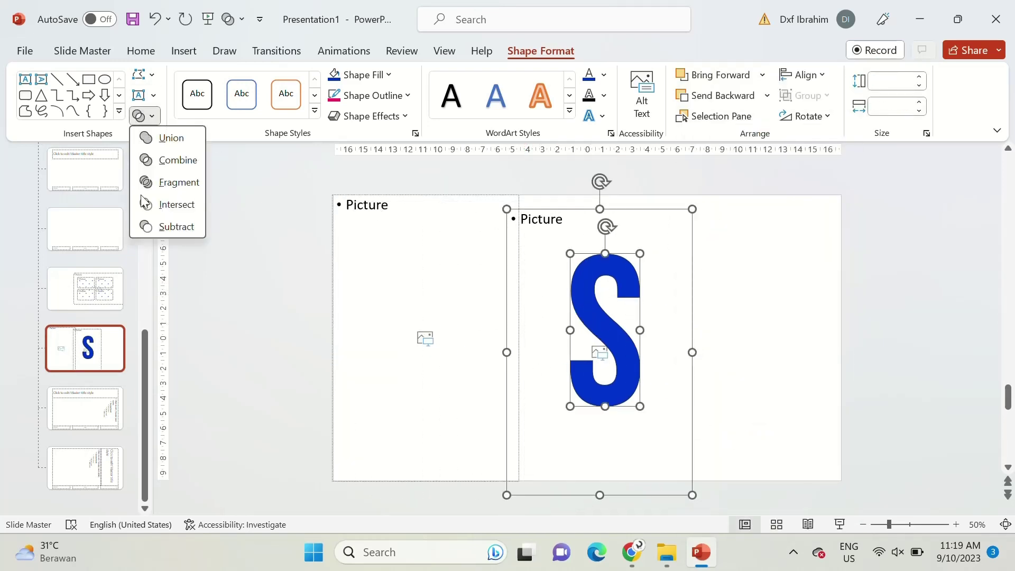
left_click(174, 204)
left_click(246, 263)
left_click(655, 103)
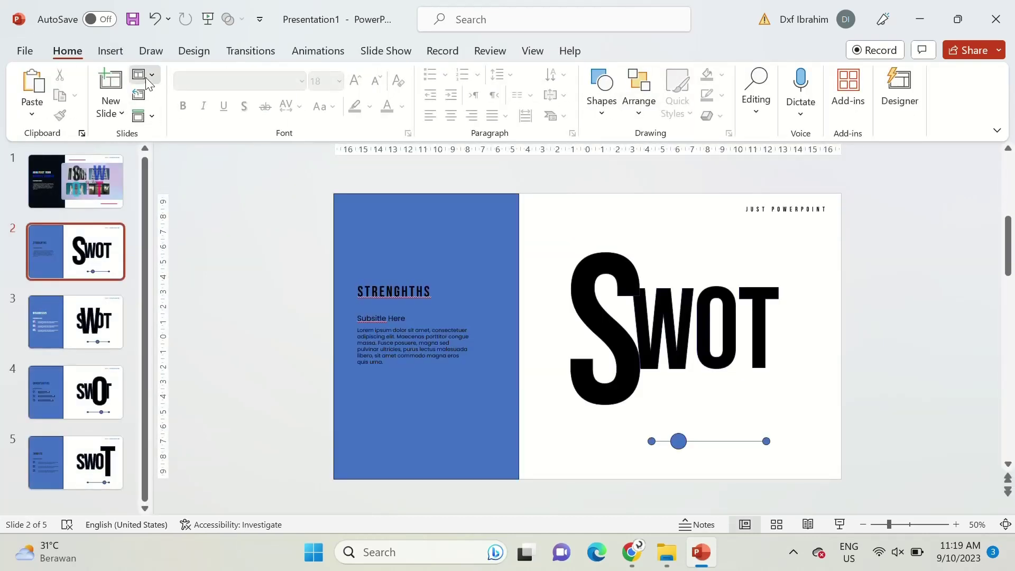
Apply the picture layout to slide 2 and send both picture placeholders to the back
left_click(146, 78)
left_click(360, 281)
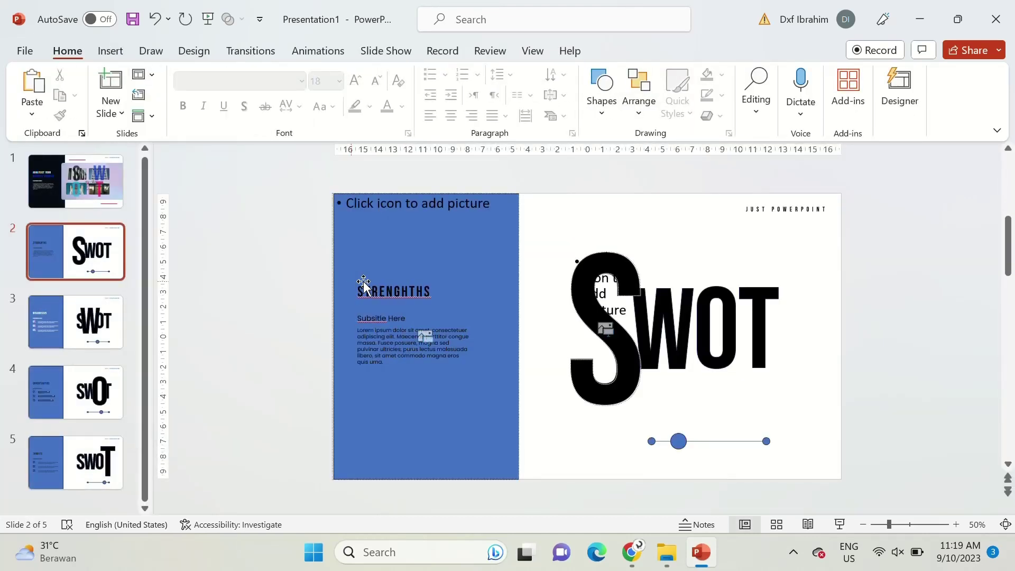
left_click(451, 236)
left_click(578, 272, "shift")
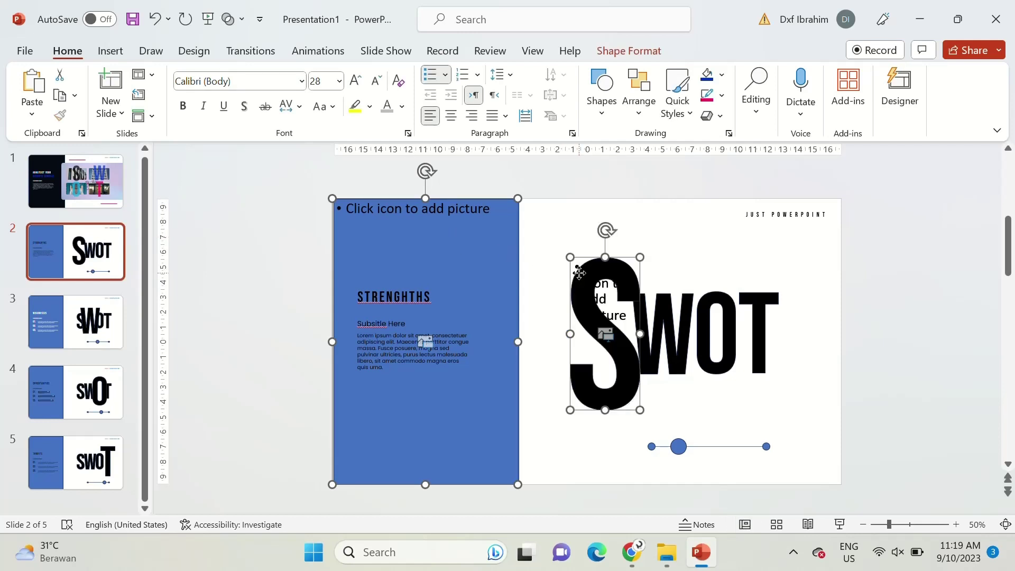
right_click(580, 255)
left_click(623, 348)
left_click(616, 266)
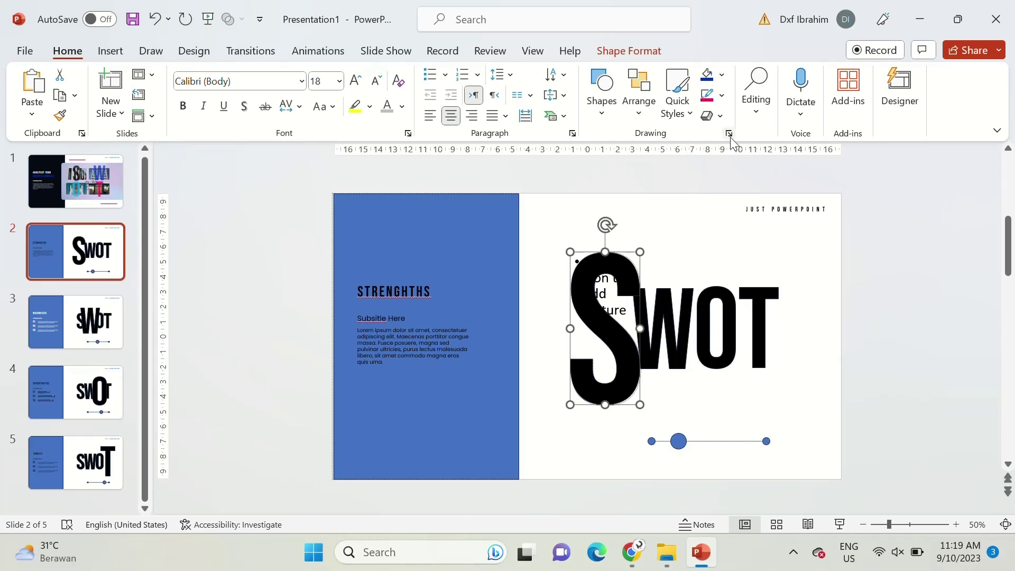
Set the S placeholder's fill value to 0
left_click(728, 133)
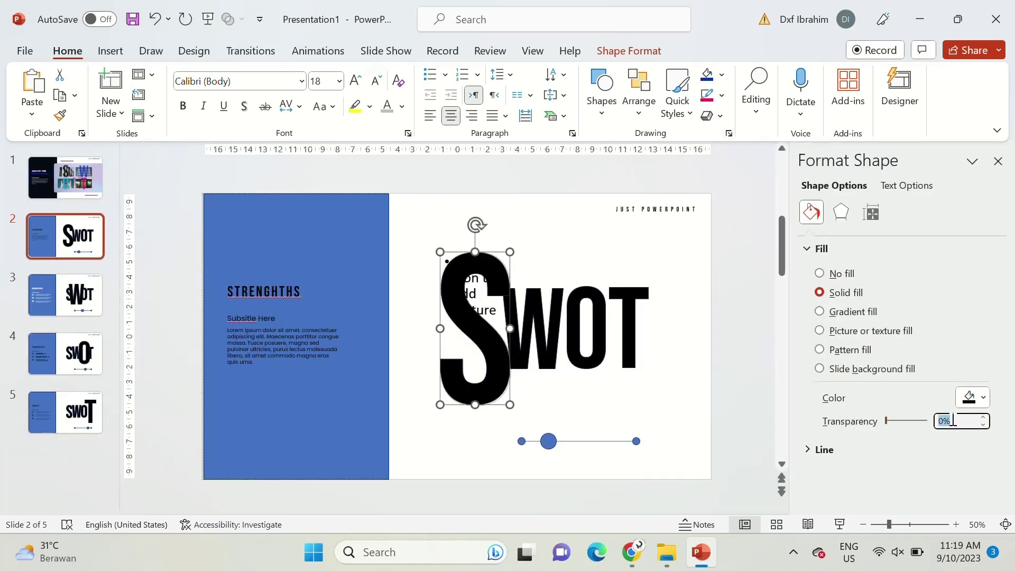
type("0")
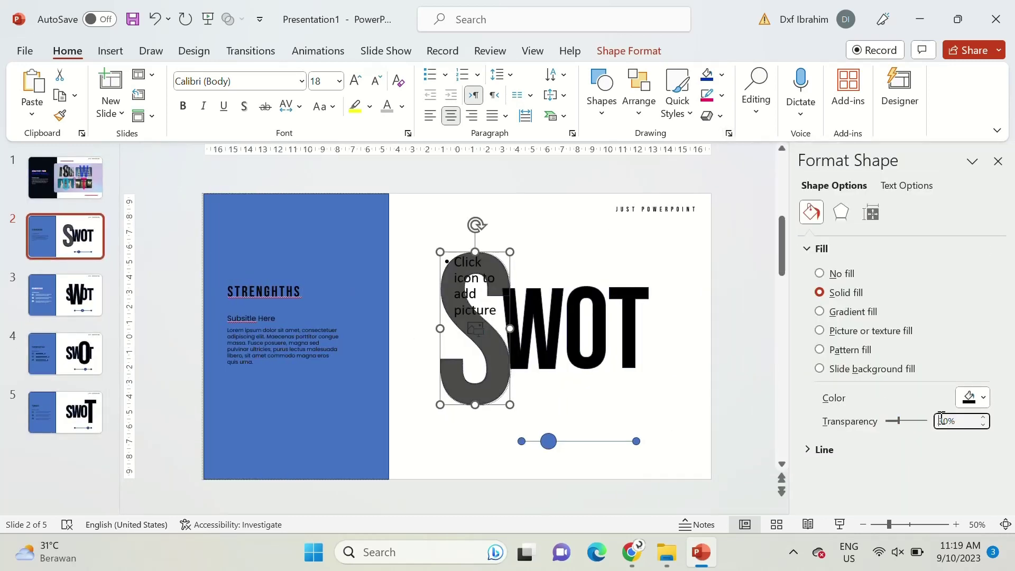
left_click(998, 160)
left_click(876, 299)
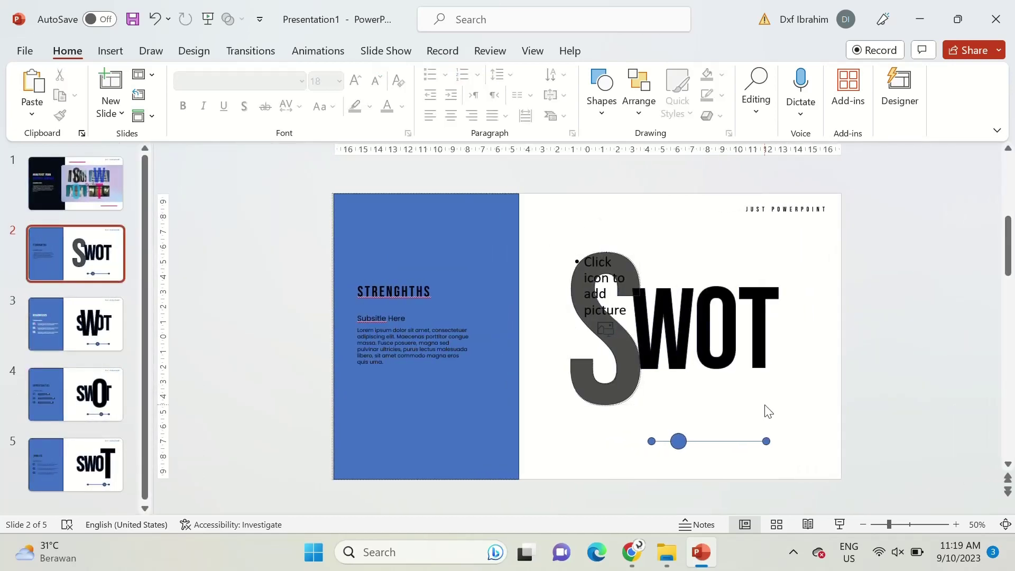
Bring in the blue and yellow buildings photo from the downloaded photos
left_click(670, 559)
left_click(180, 290)
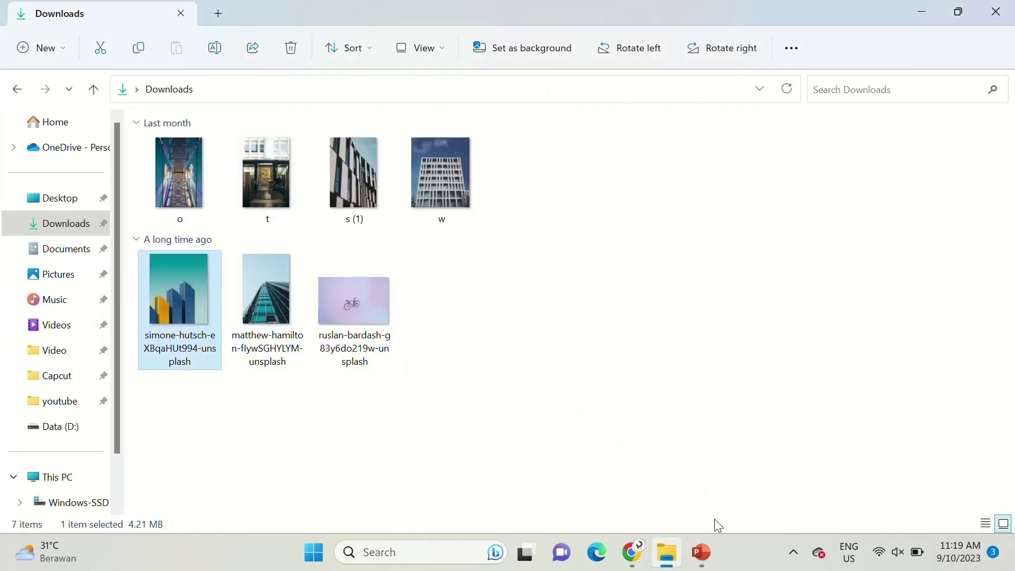
left_click(701, 552)
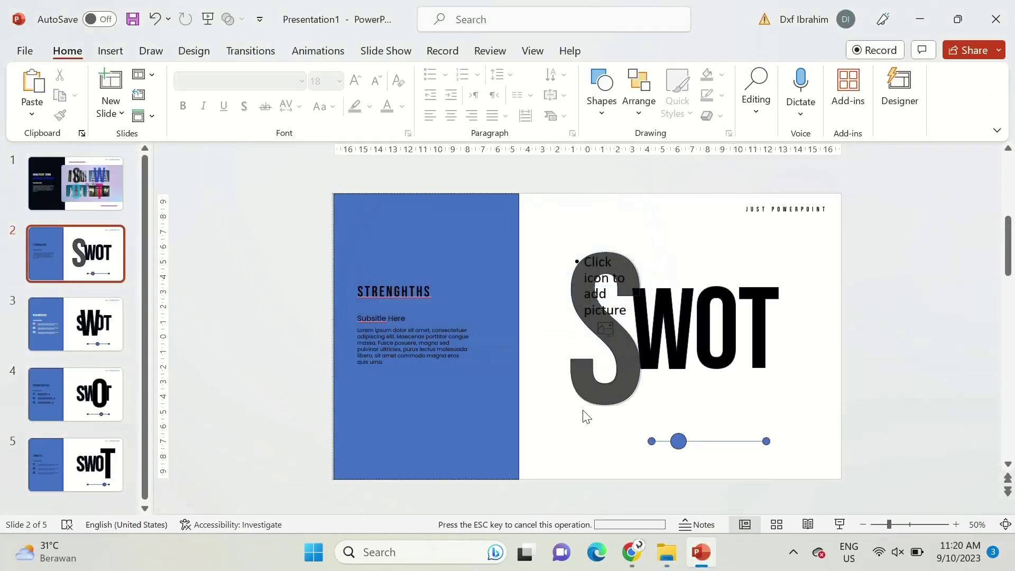
Give the left panel no outline, 45% transparency and a dark teal fill
left_click(472, 256)
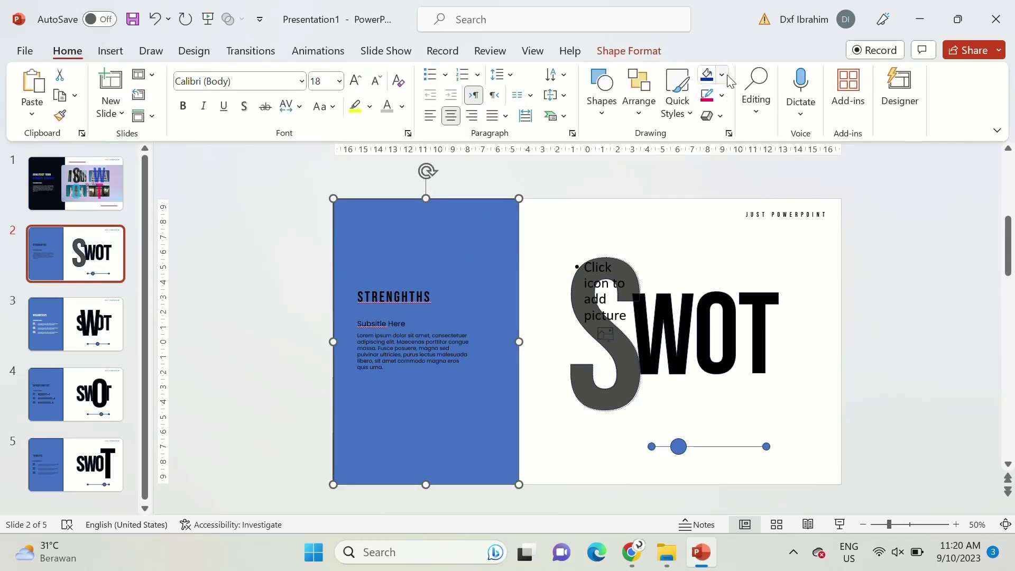
left_click(721, 96)
left_click(740, 312)
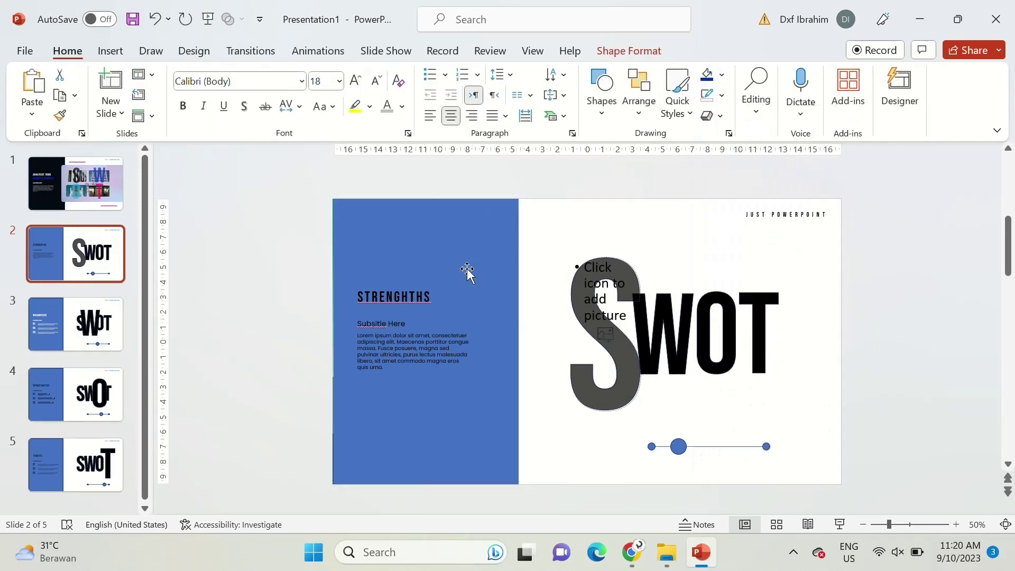
left_click(728, 133)
left_click_drag(887, 421, 903, 421)
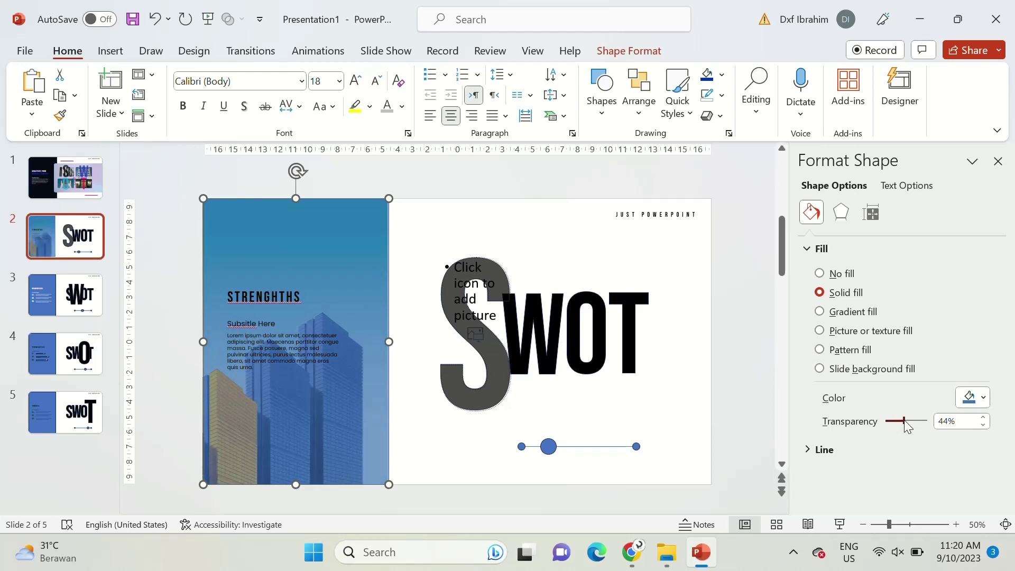
left_click(972, 398)
left_click(881, 336)
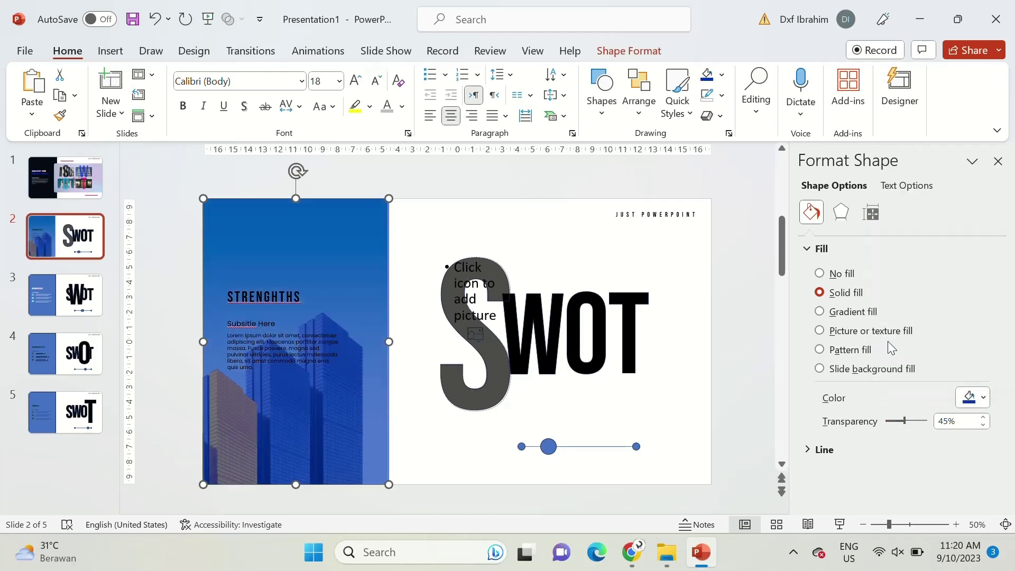
left_click(973, 397)
left_click(898, 228)
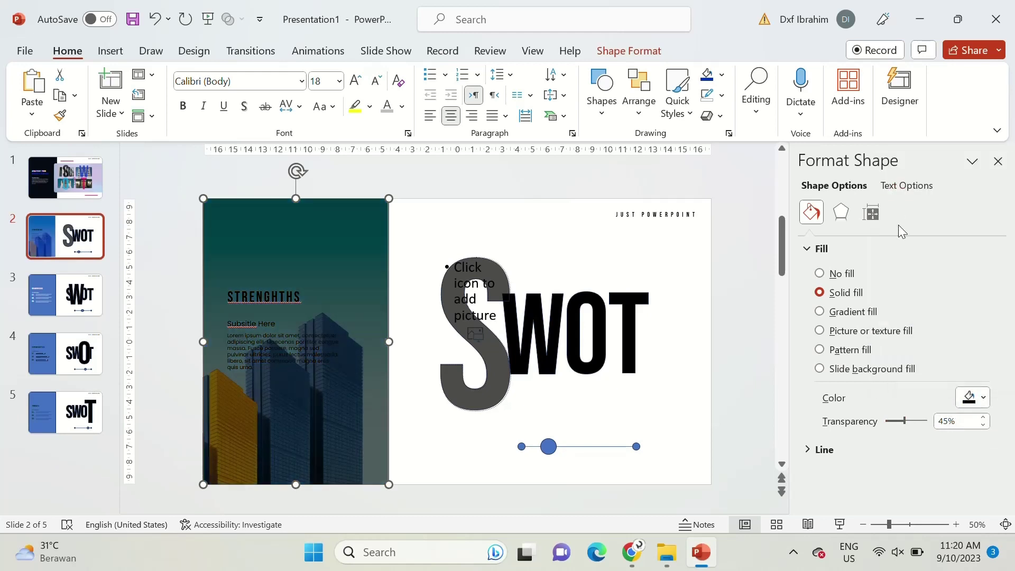
Turn the small circle on the accent line pink
key("Tab")
left_click(548, 440)
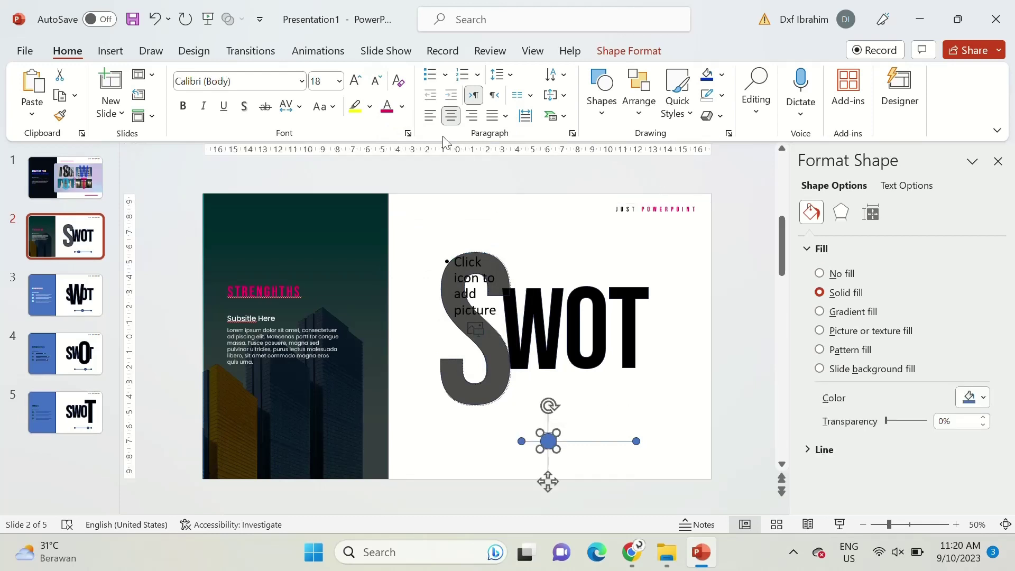
left_click(723, 80)
left_click(709, 268)
left_click(693, 435)
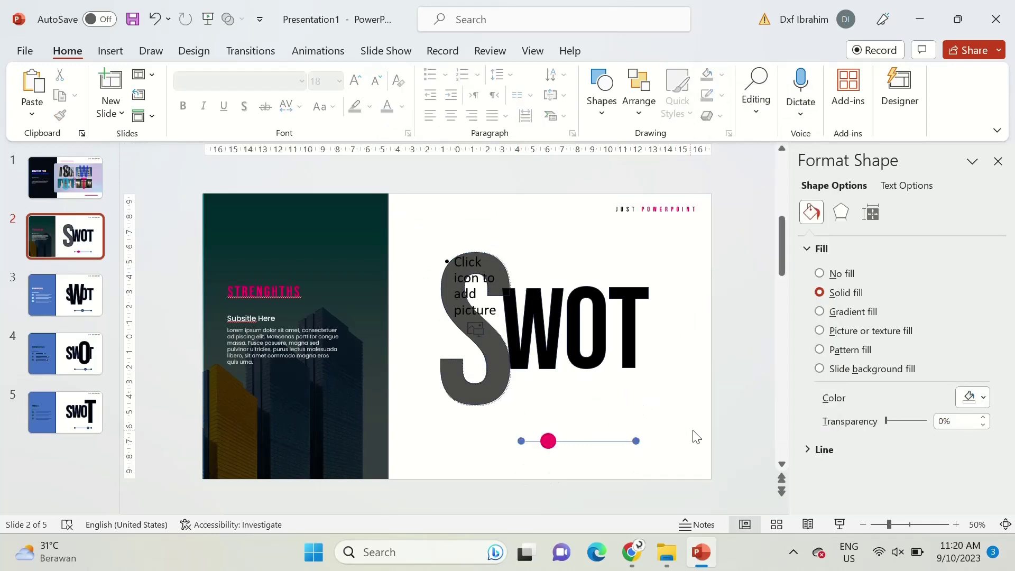
Fill the S with the striped building photo s (1)
left_click(667, 552)
left_click(334, 193)
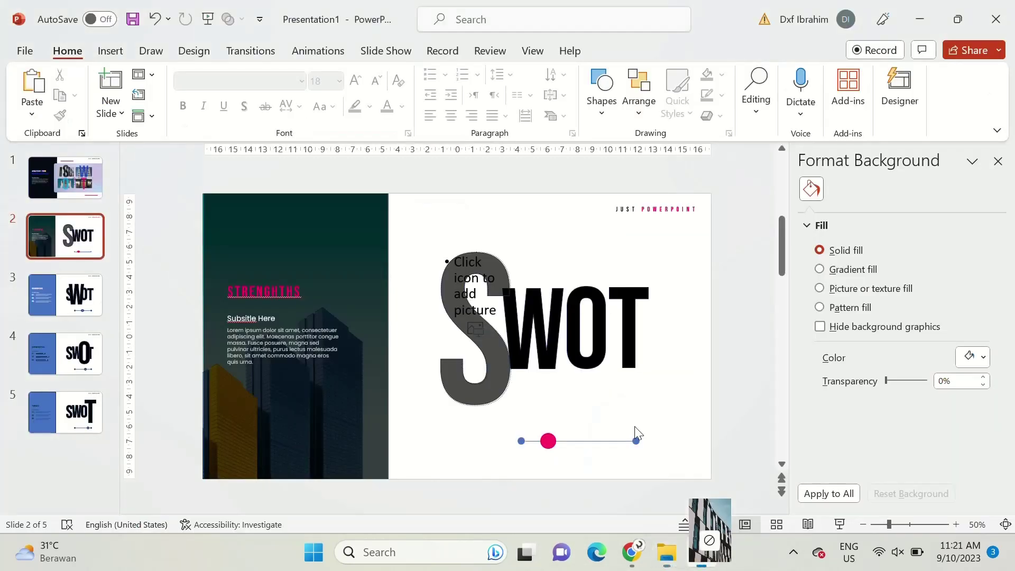
left_click_drag(708, 536, 477, 289)
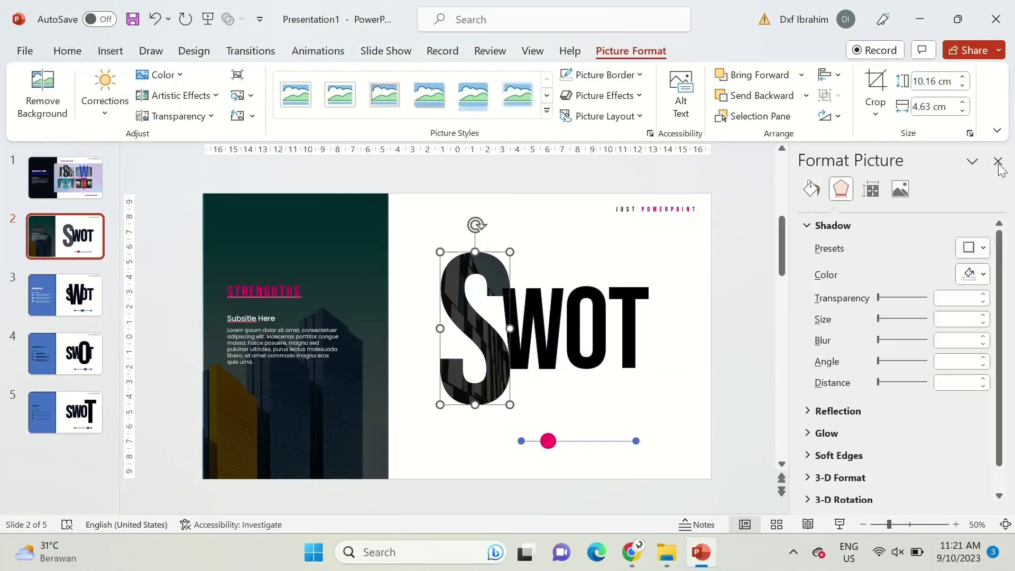
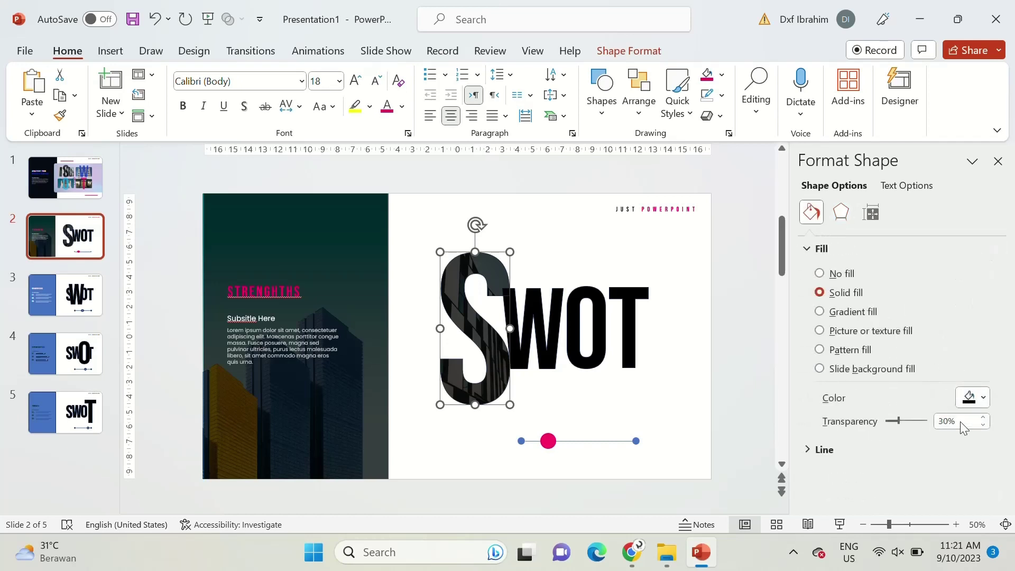
Set the S tint to 70% transparency and fill the W, O, T letters very light grey
type("70")
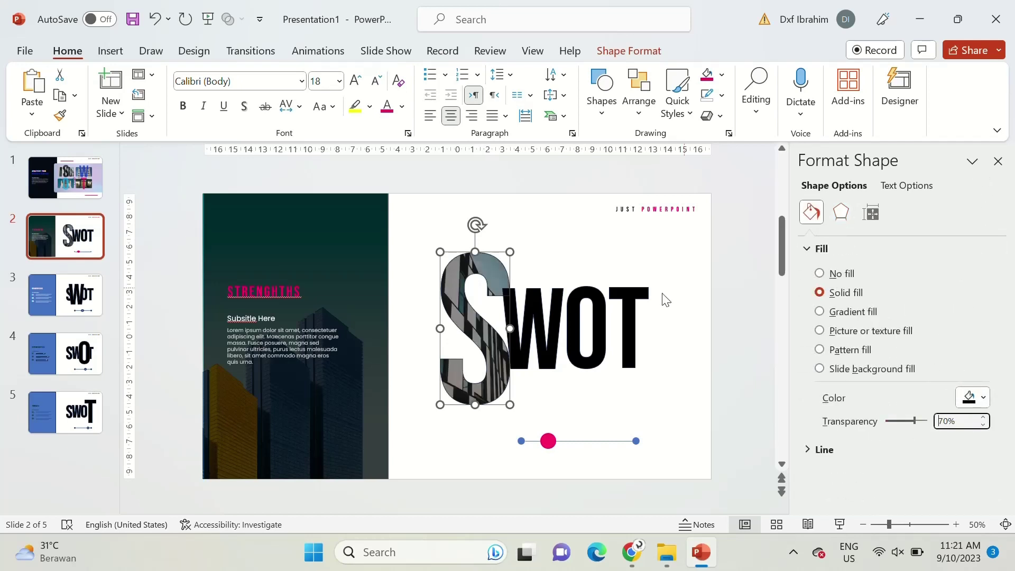
left_click(628, 317)
left_click(586, 328, "shift")
left_click(532, 327, "shift")
left_click(722, 80)
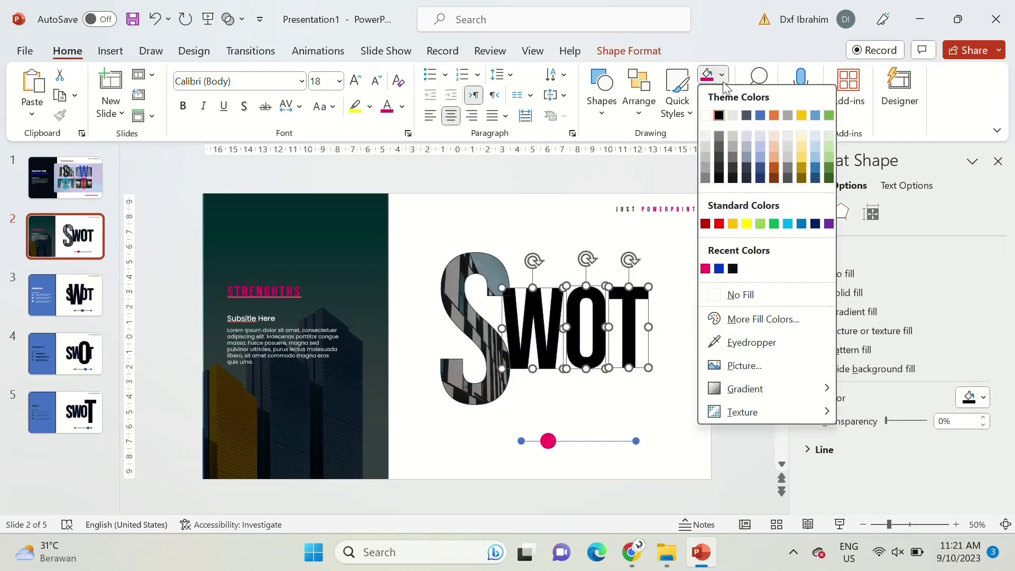
left_click(705, 132)
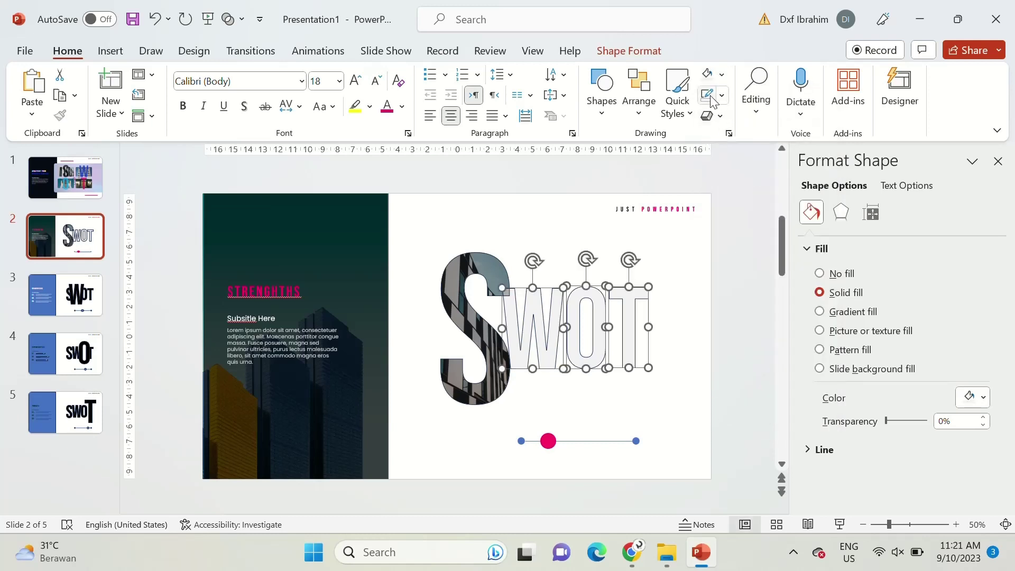
left_click(711, 296)
left_click(998, 161)
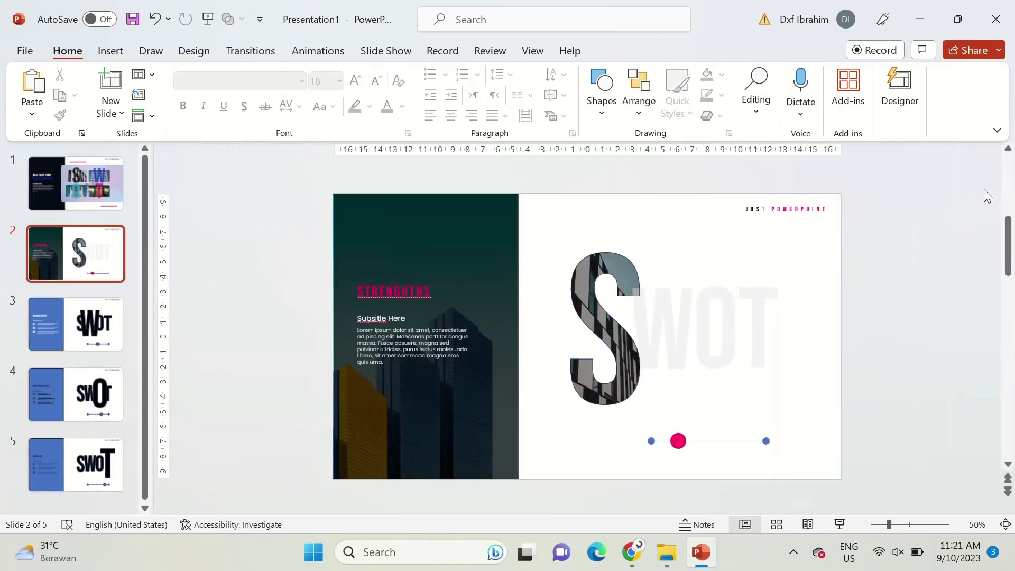
Move the dark translucent panel from slide 2 onto slide 3
left_click(81, 317)
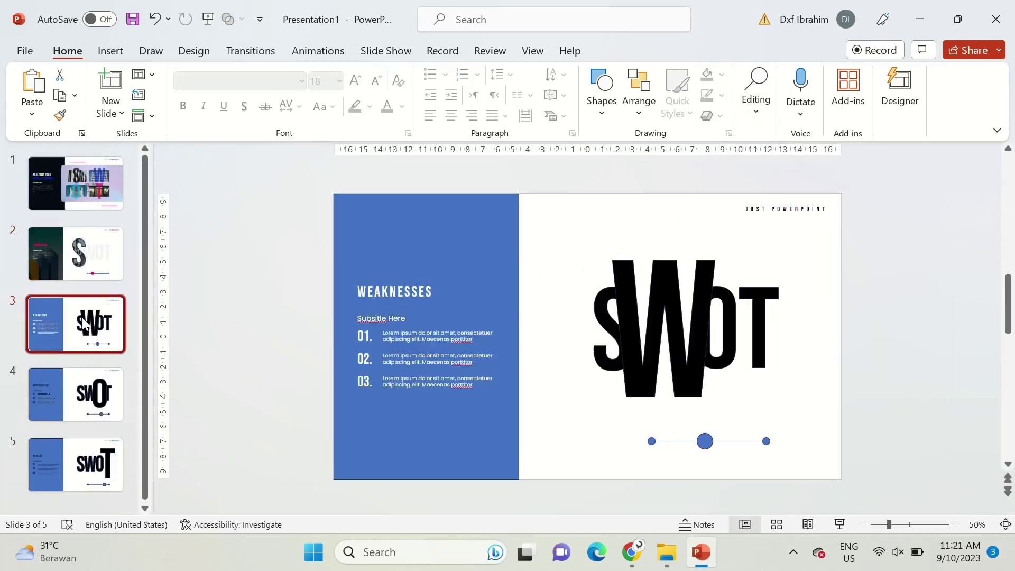
left_click(368, 241)
key("Page_Up")
left_click(378, 230)
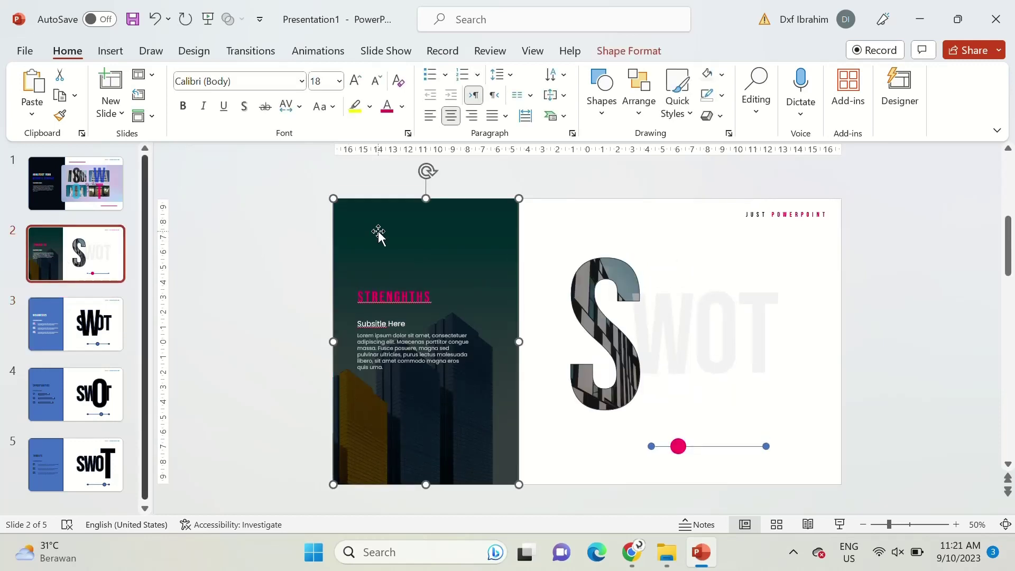
key("Delete")
scroll(185, 282, "down", 2)
key("ctrl+v")
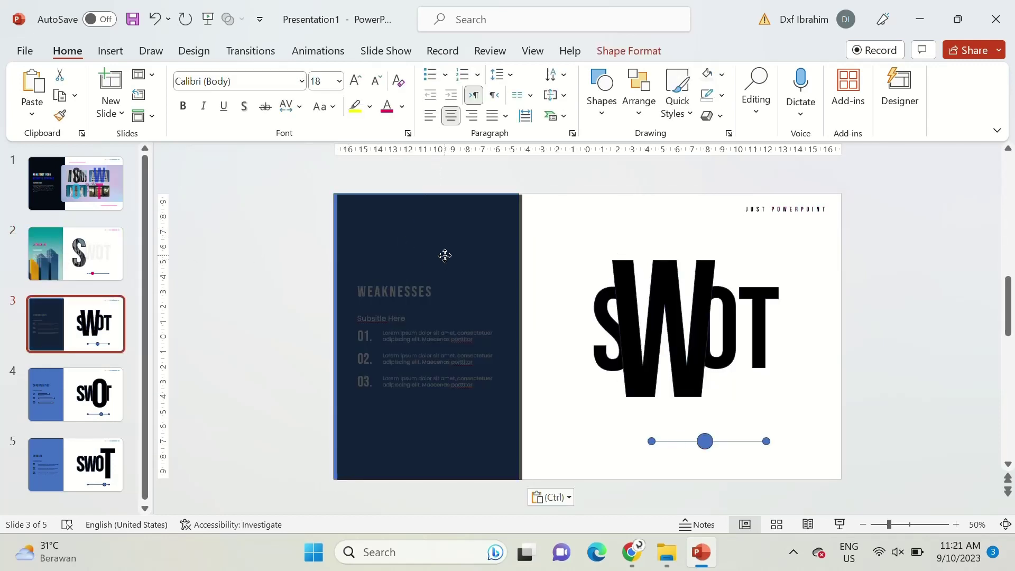
Send the pasted dark panel to the back and delete slide 3's blue panel
right_click(444, 251)
left_click(502, 295)
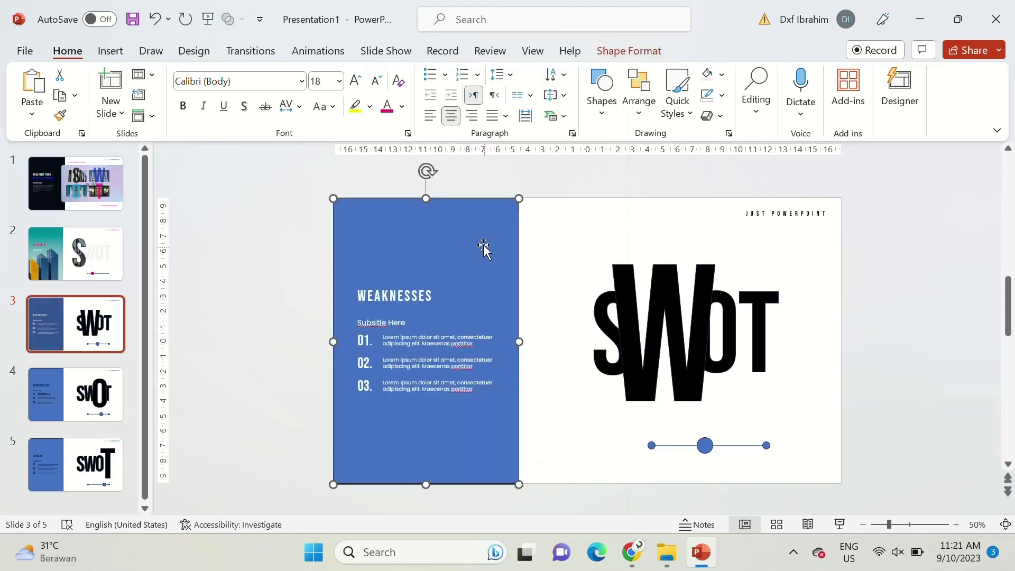
left_click(473, 247)
key("Delete")
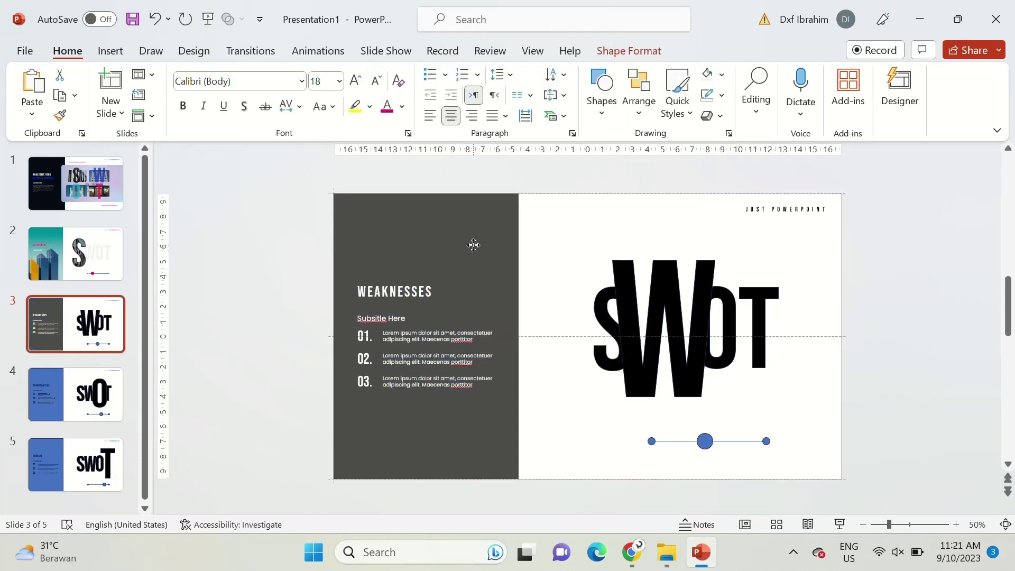
left_click(471, 243)
left_click(627, 289)
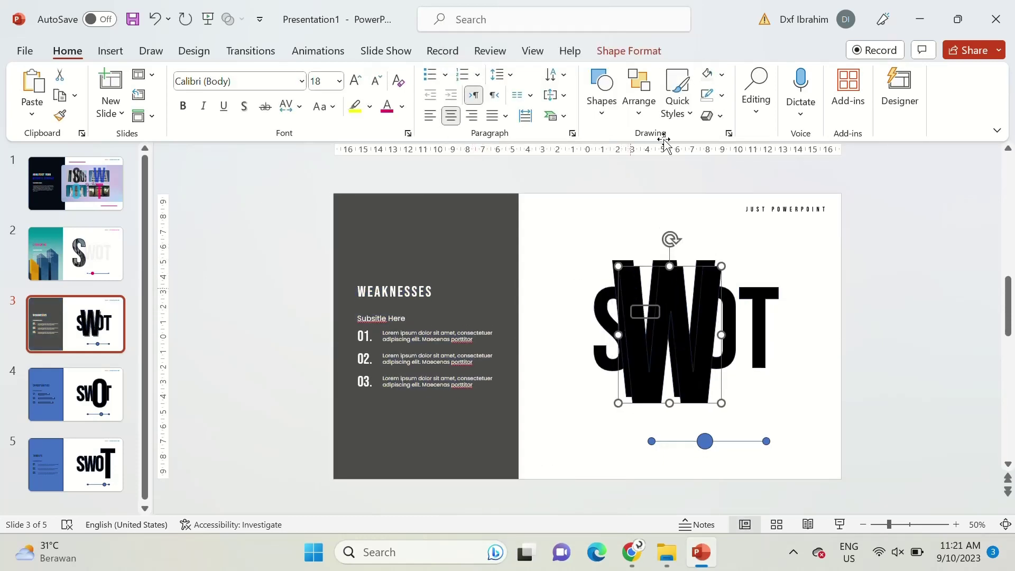
scroll(626, 327, "up", 2)
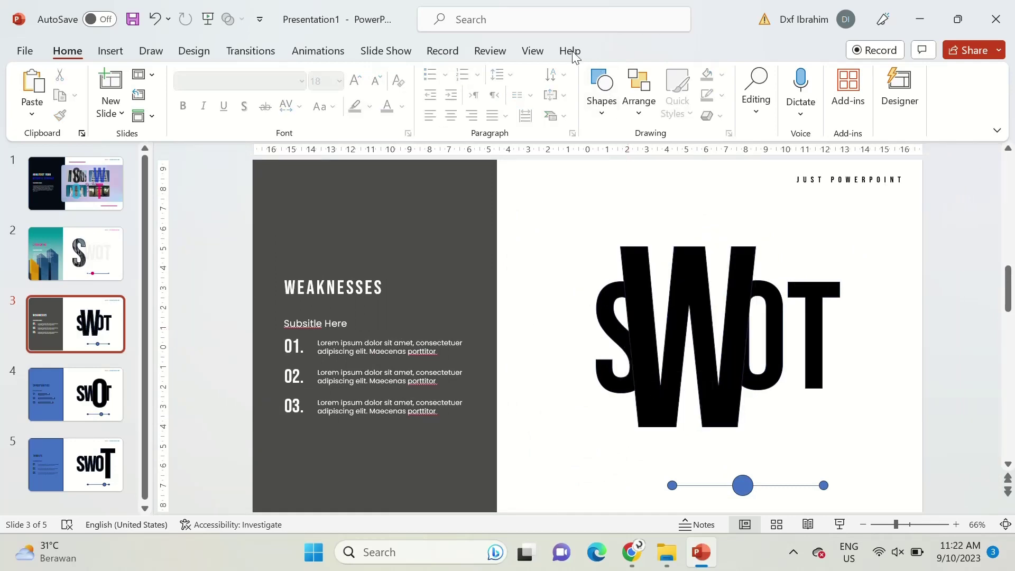
In Slide Master view, clear a layout's placeholders and paste the W shape onto it
left_click(532, 51)
left_click(226, 93)
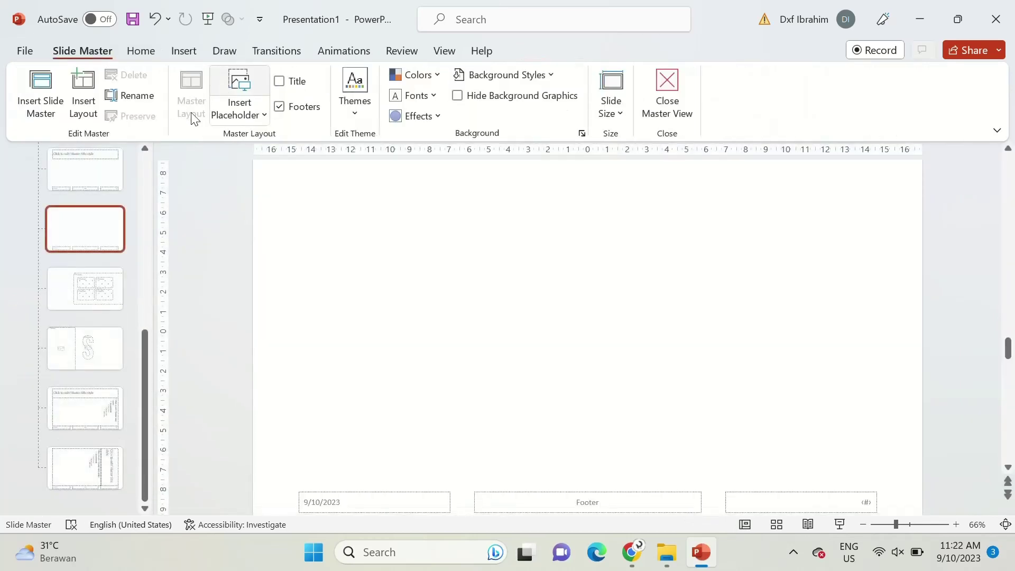
left_click(87, 408)
key("ctrl+a")
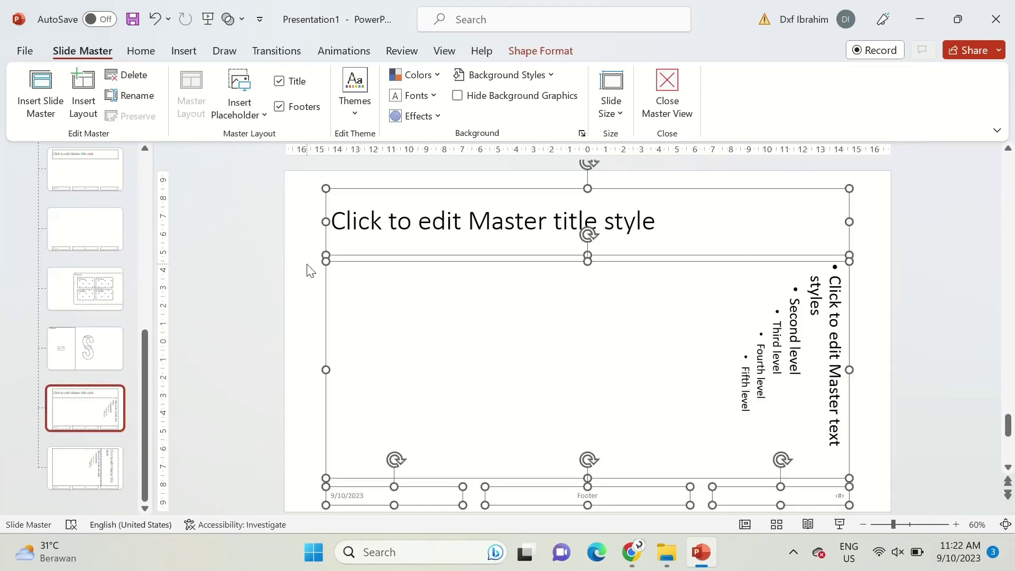
key("Delete")
key("ctrl+v")
Copy the S layout's picture placeholder into the W layout, positioned behind the W
left_click(73, 355)
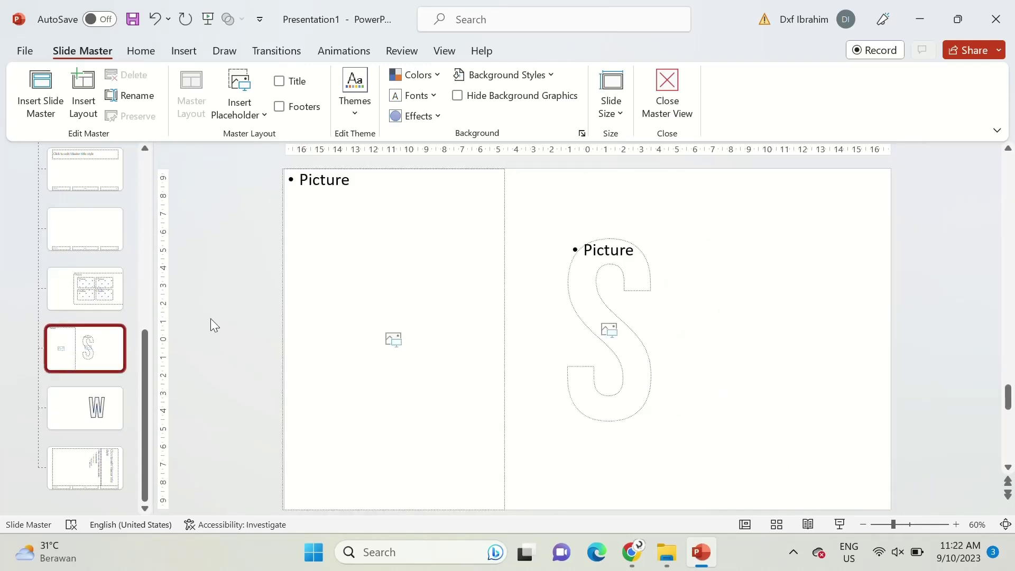
left_click(355, 265)
left_click(111, 415)
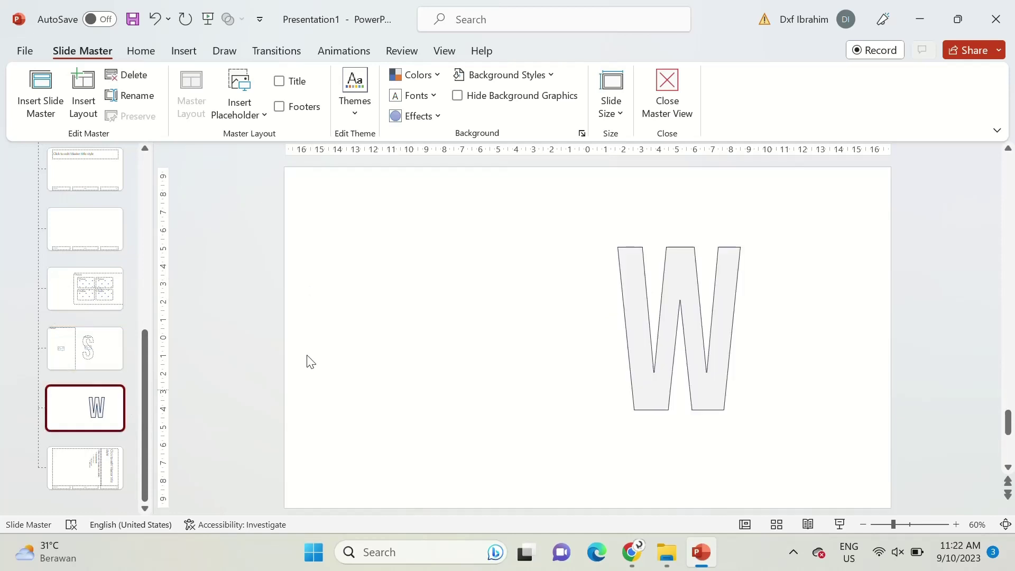
key("ctrl+v")
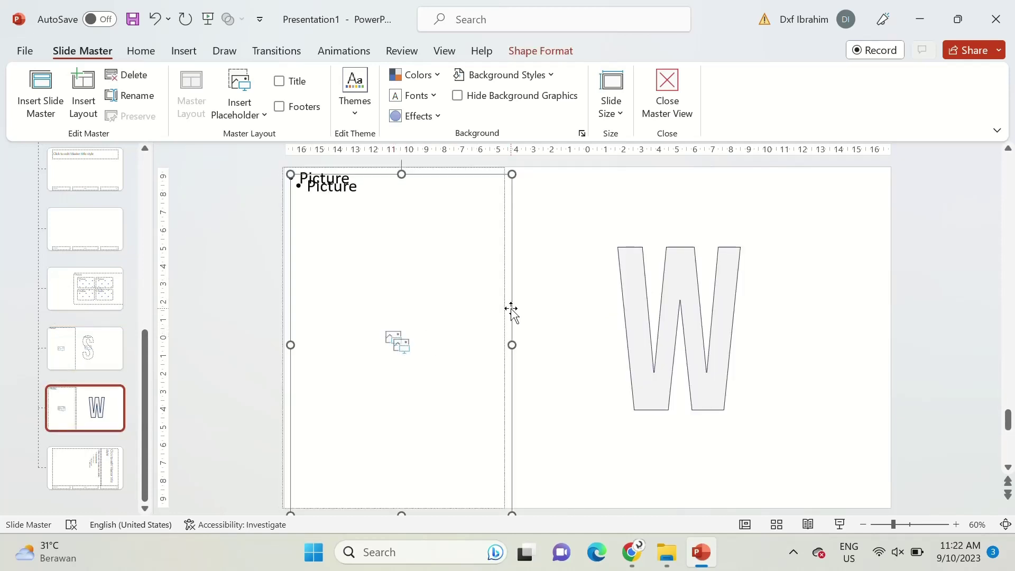
left_click_drag(489, 330, 761, 312)
right_click(763, 312)
left_click(779, 348)
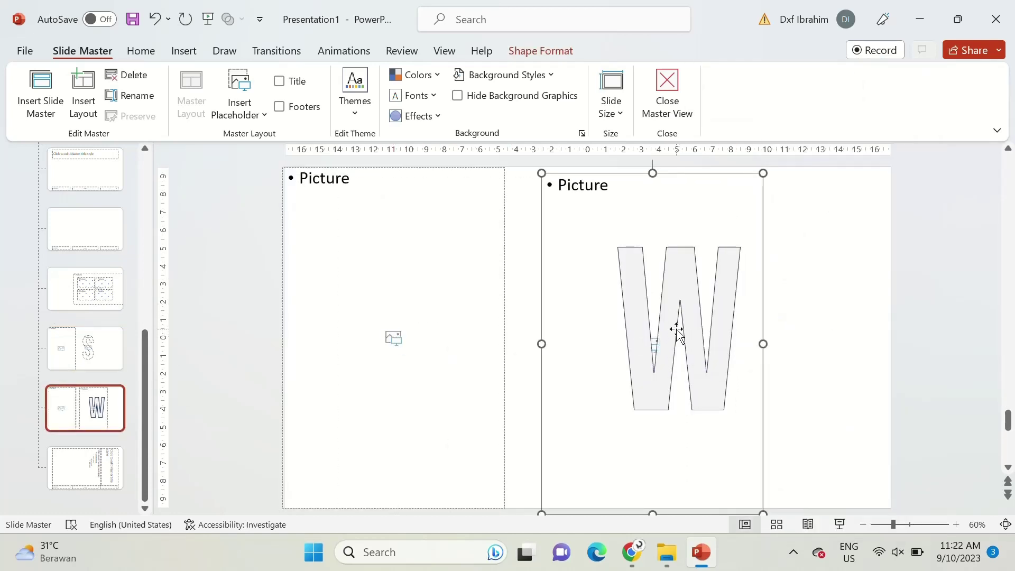
Intersect the picture placeholder with the W shape and close Master View
left_click(675, 331)
left_click(540, 50)
left_click(146, 119)
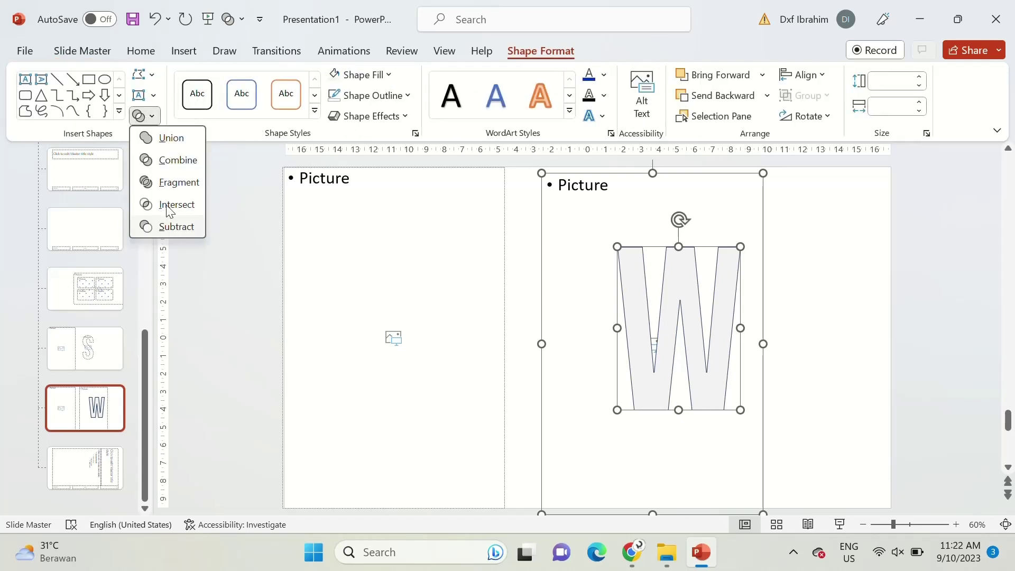
left_click(170, 205)
left_click(266, 227)
left_click(655, 98)
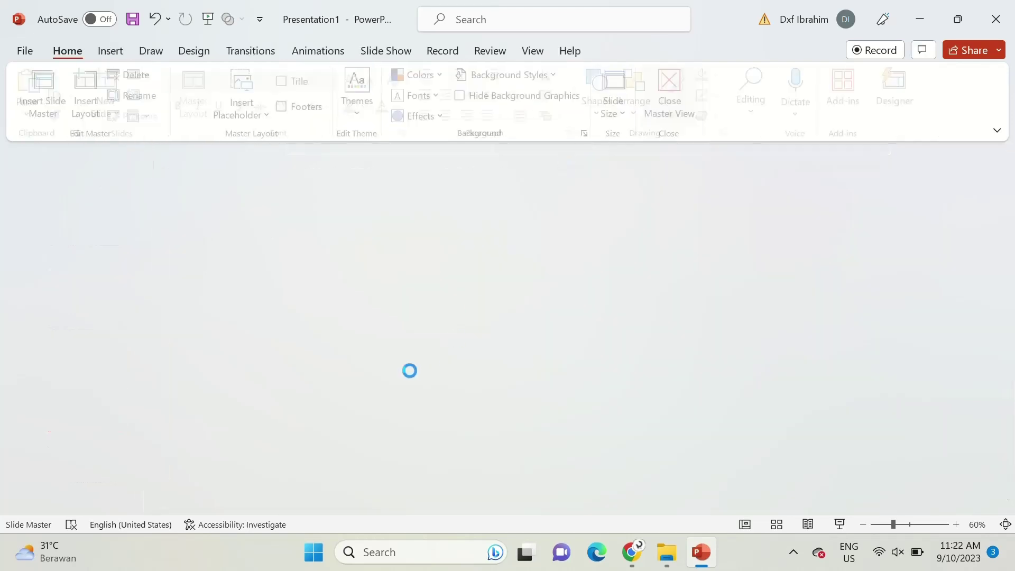
Apply the new W picture layout to slide 3
left_click(156, 76)
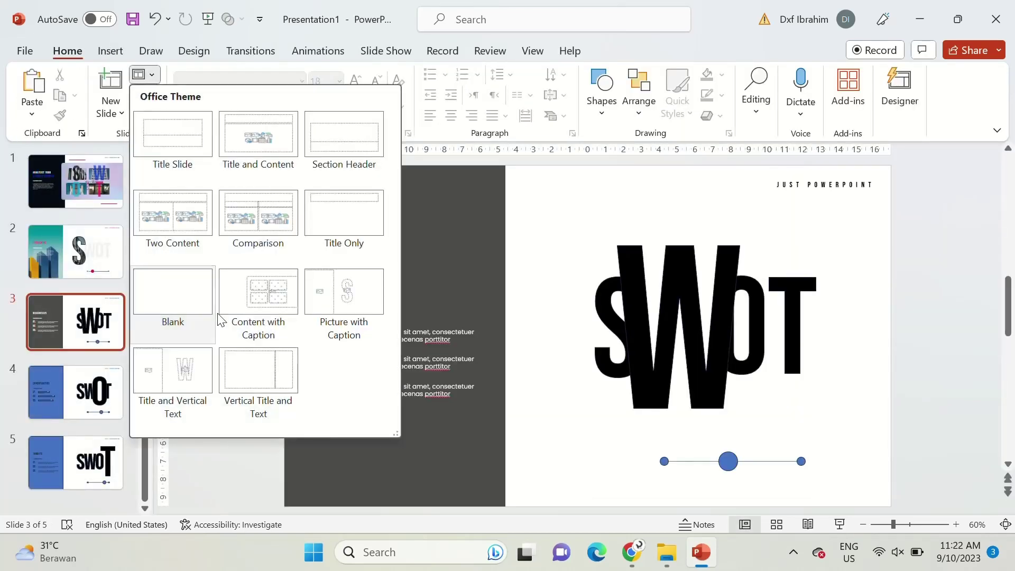
left_click(181, 362)
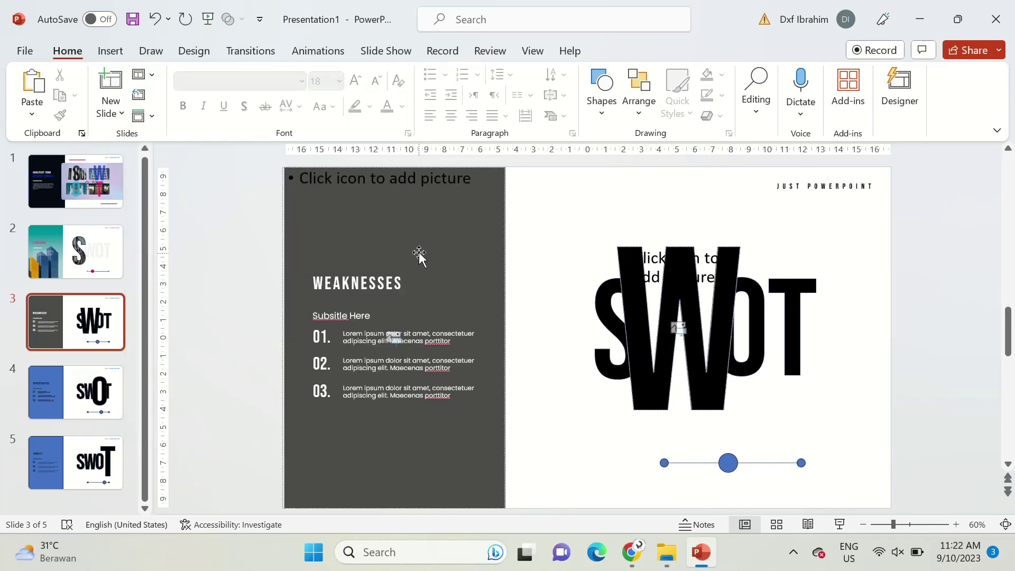
left_click(473, 285)
right_click(621, 258)
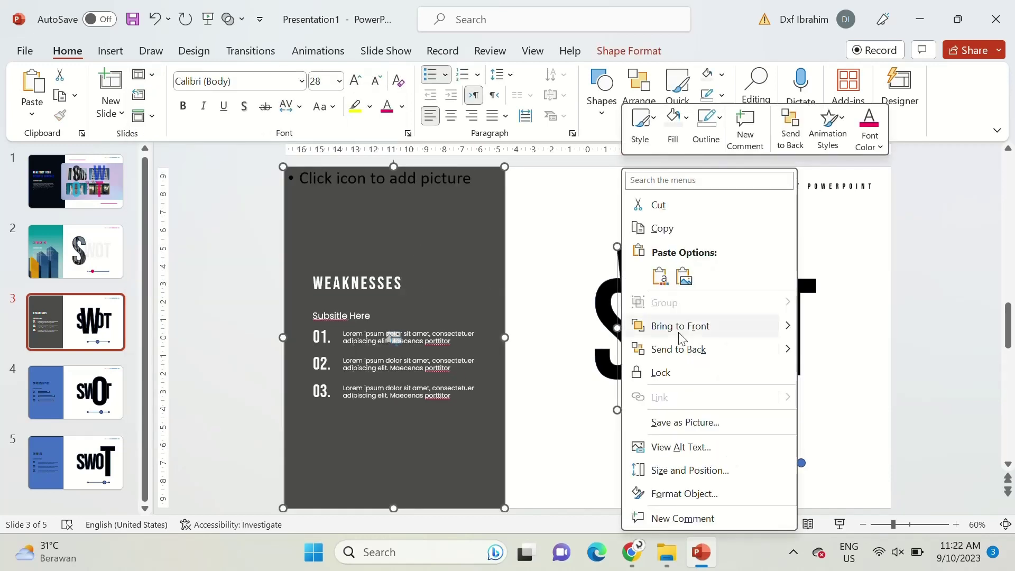
key("Escape")
Drag a building photo from the Downloads folder into slide 3's left panel
left_click(667, 551)
left_click_drag(263, 325, 695, 552)
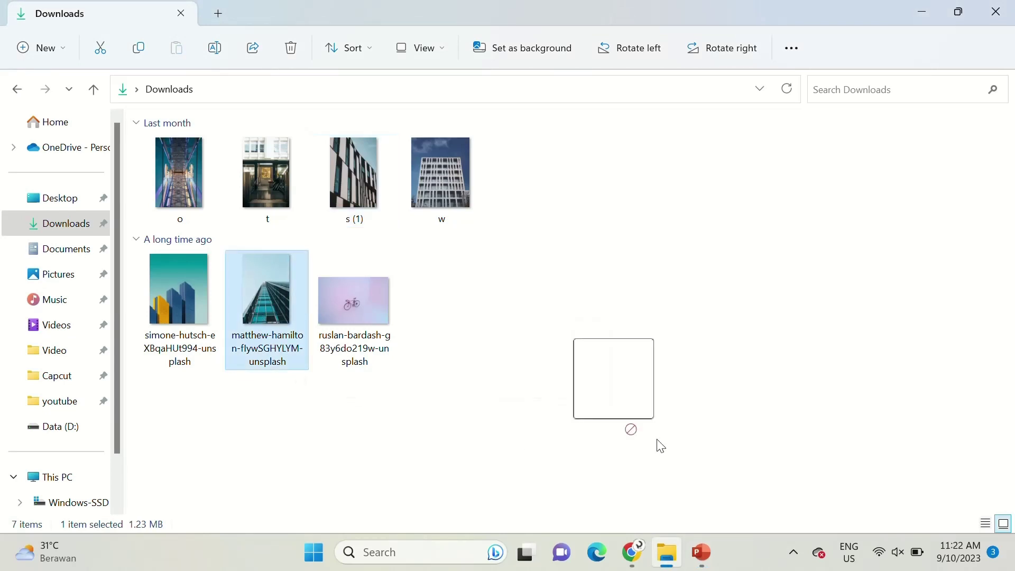
left_click_drag(630, 446, 394, 338)
left_click(667, 551)
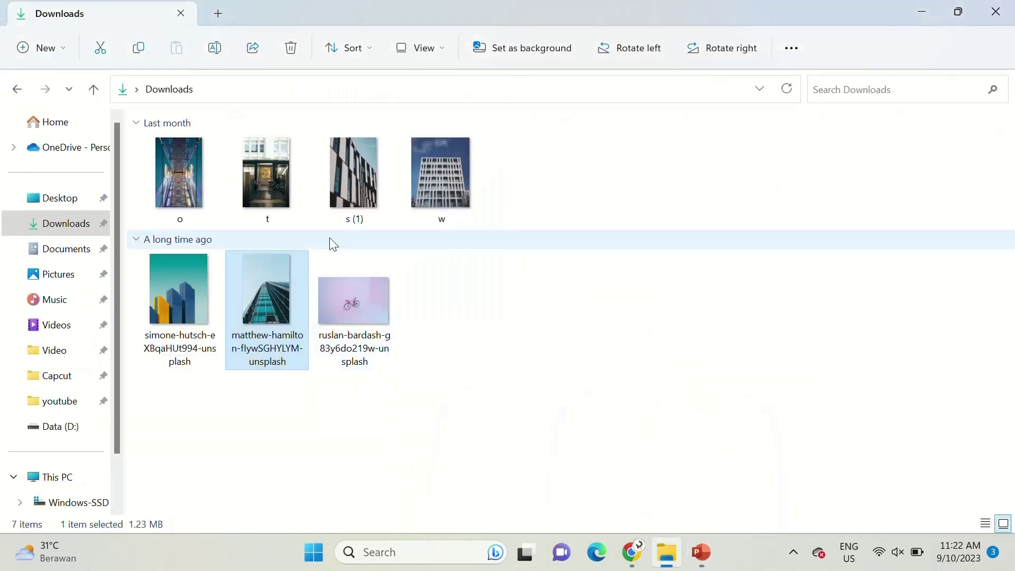
left_click(267, 179)
Give slide 3's W a pink solid fill at 70% transparency
left_click(703, 546)
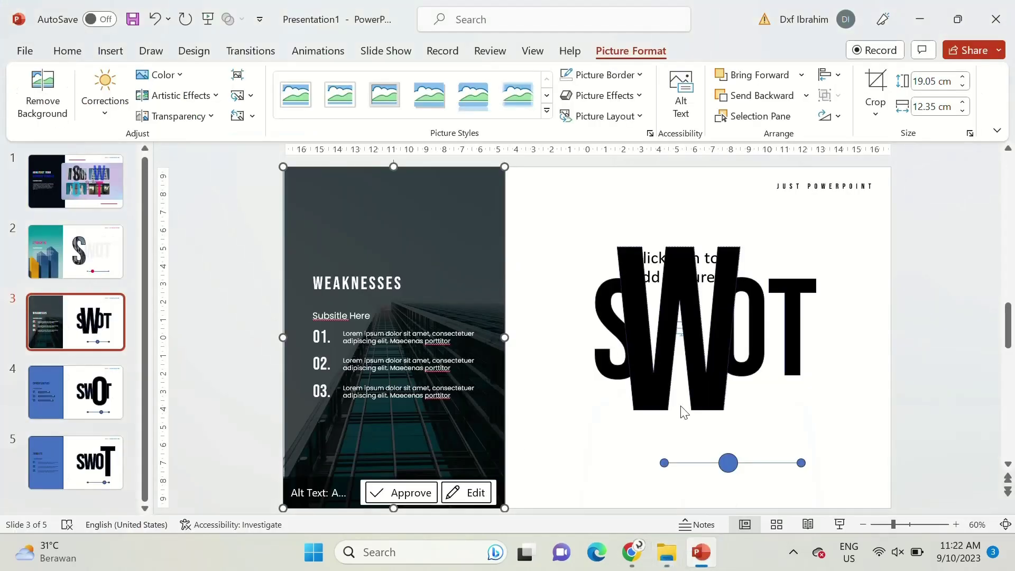
left_click(682, 317)
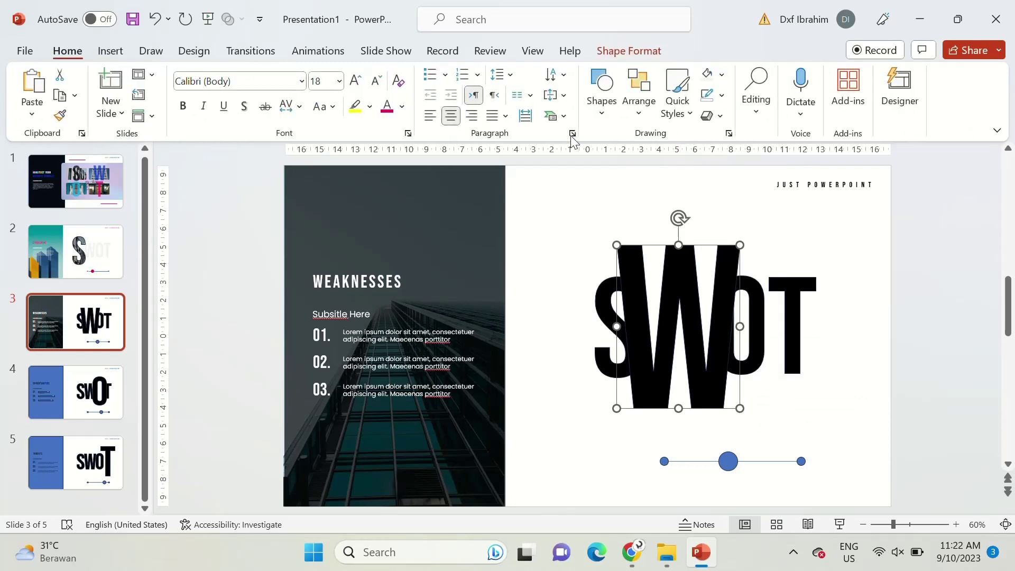
left_click(729, 134)
left_click(881, 335)
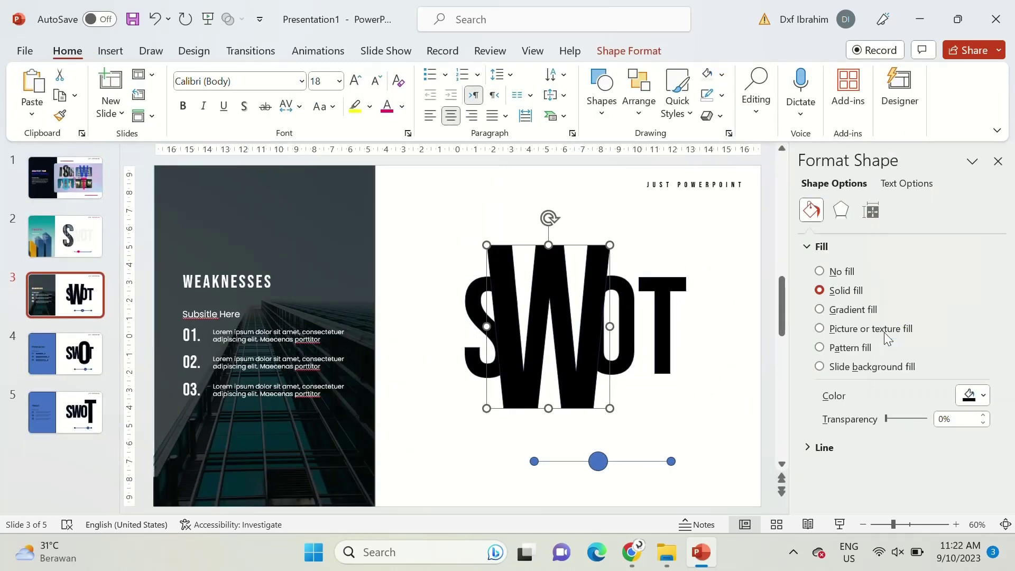
type("70")
key("Return")
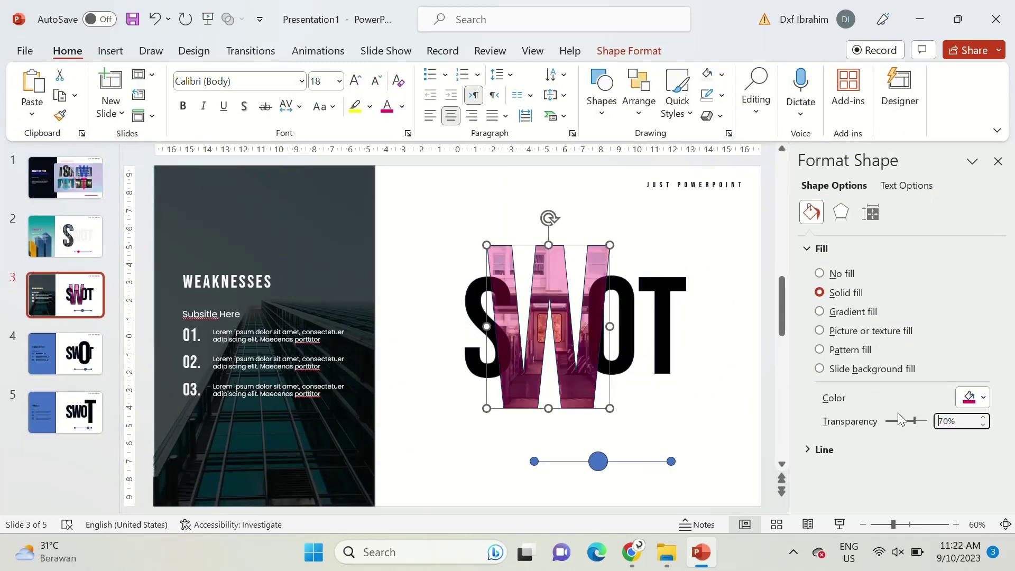
left_click(998, 161)
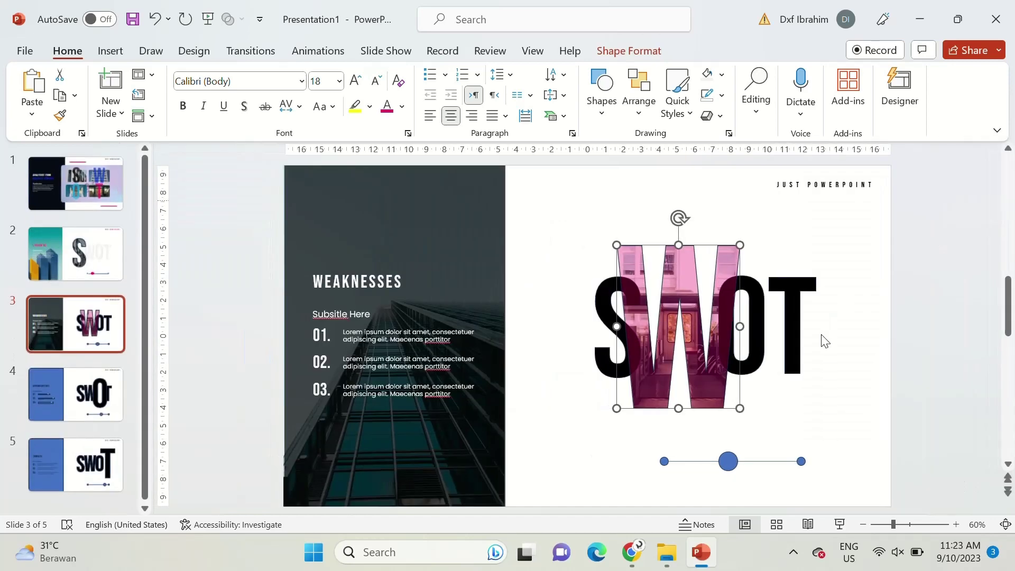
right_click(843, 317)
left_click(787, 278)
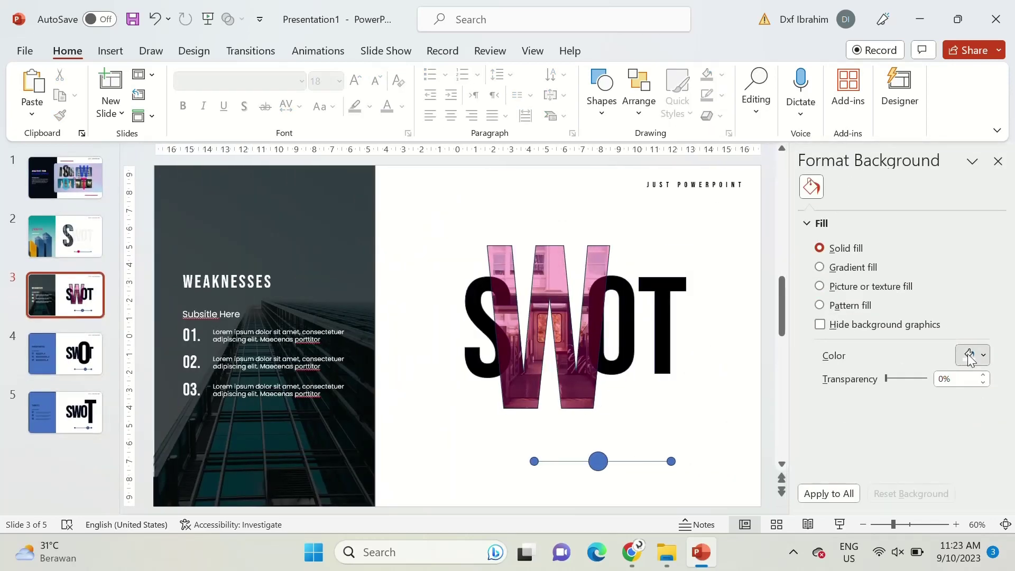
Give slide 3 a dark navy background and select the JUST POWERPOINT tagline box
left_click(967, 354)
left_click(889, 298)
left_click(997, 160)
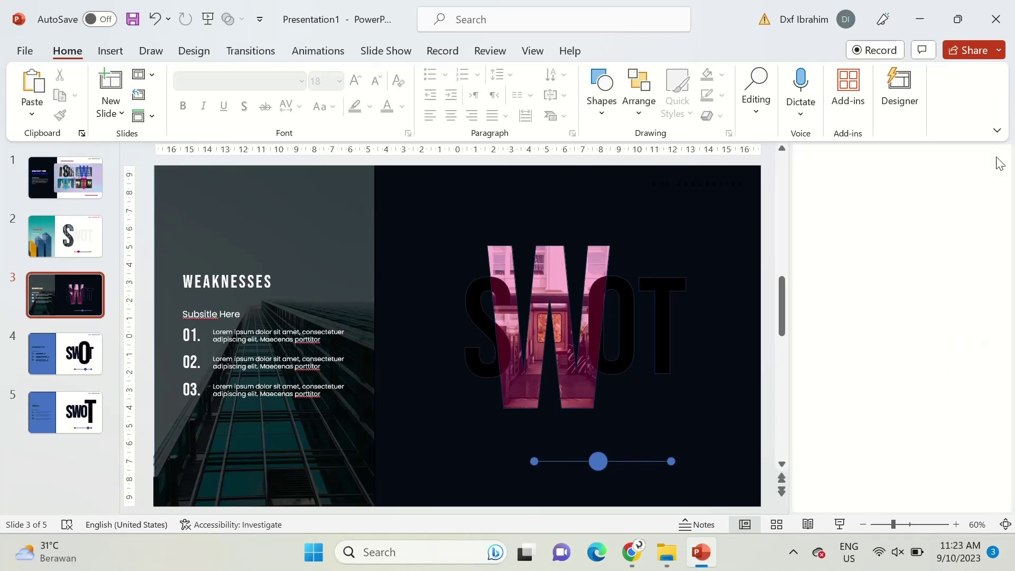
left_click(816, 189)
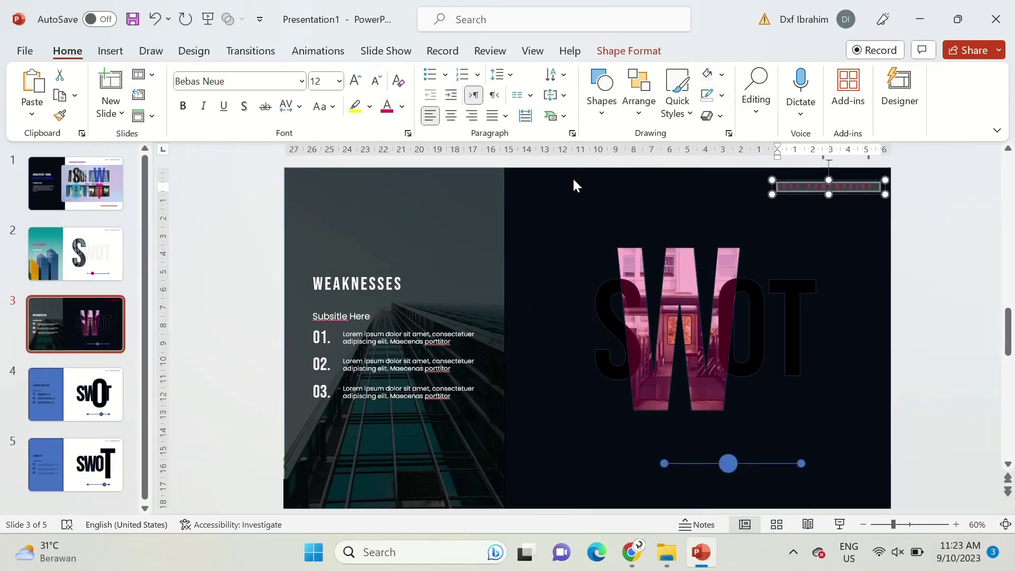
left_click(781, 194)
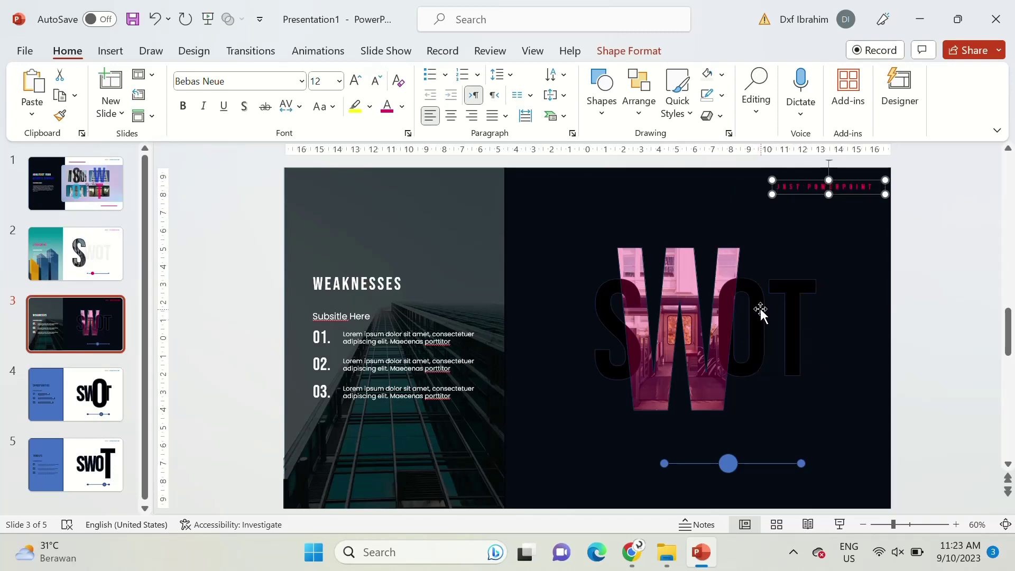
Make the S, O and T letters dark grey
left_click(781, 295)
left_click(605, 318, "shift")
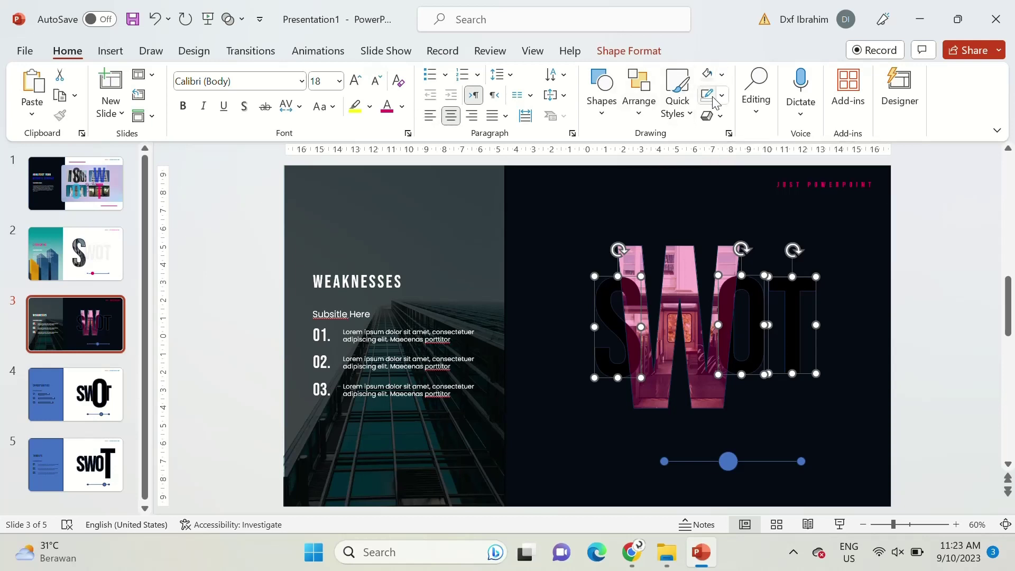
left_click(724, 75)
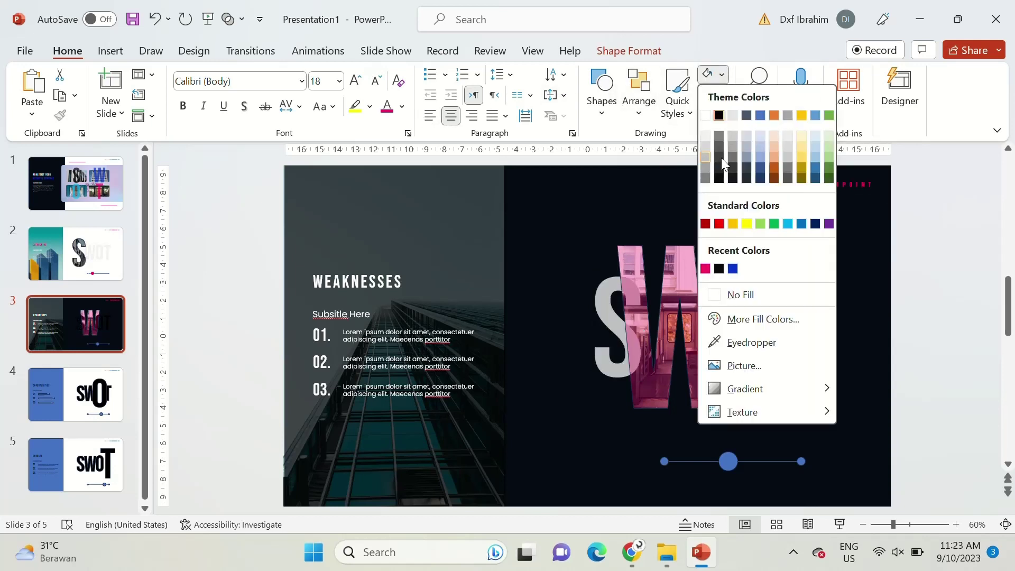
left_click(721, 162)
right_click(781, 304)
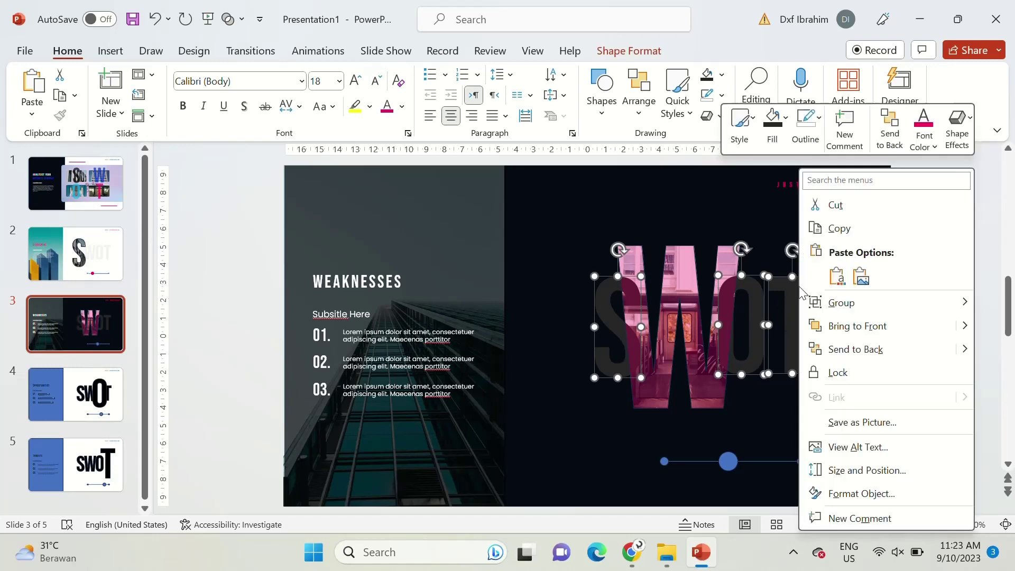
key("Escape")
Fill the middle slider dot pink and make both end dots white
left_click(799, 461)
left_click(738, 460, "shift")
left_click(663, 458, "shift")
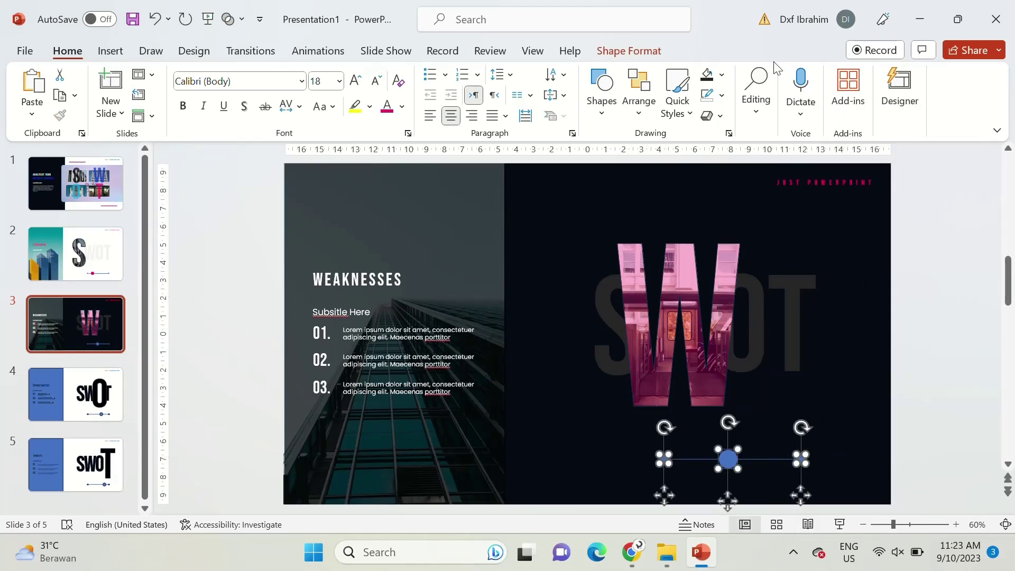
left_click(722, 74)
left_click(683, 478)
left_click(728, 458)
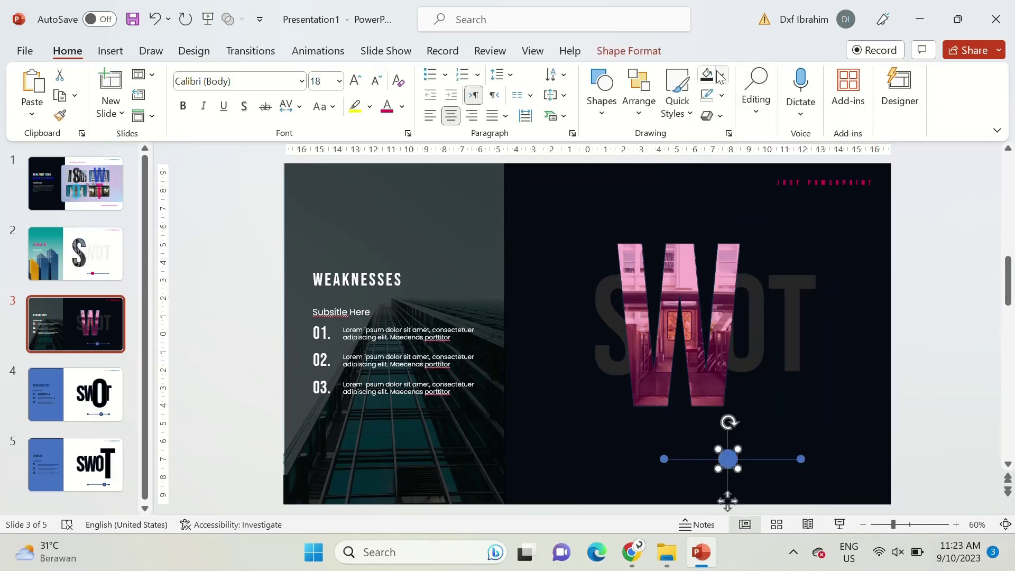
left_click(722, 75)
left_click(919, 275)
left_click(800, 459)
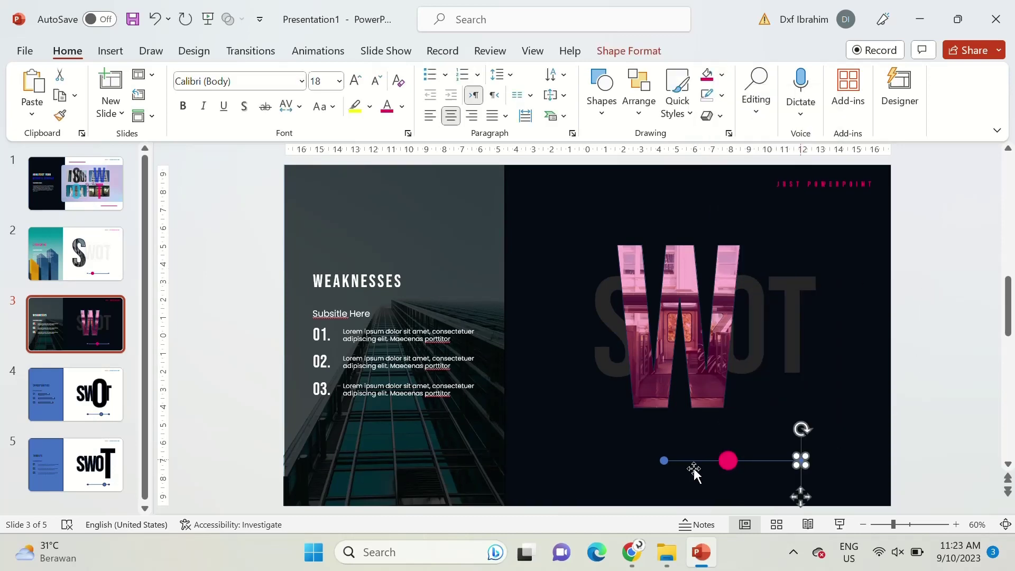
left_click(722, 74)
left_click(917, 316)
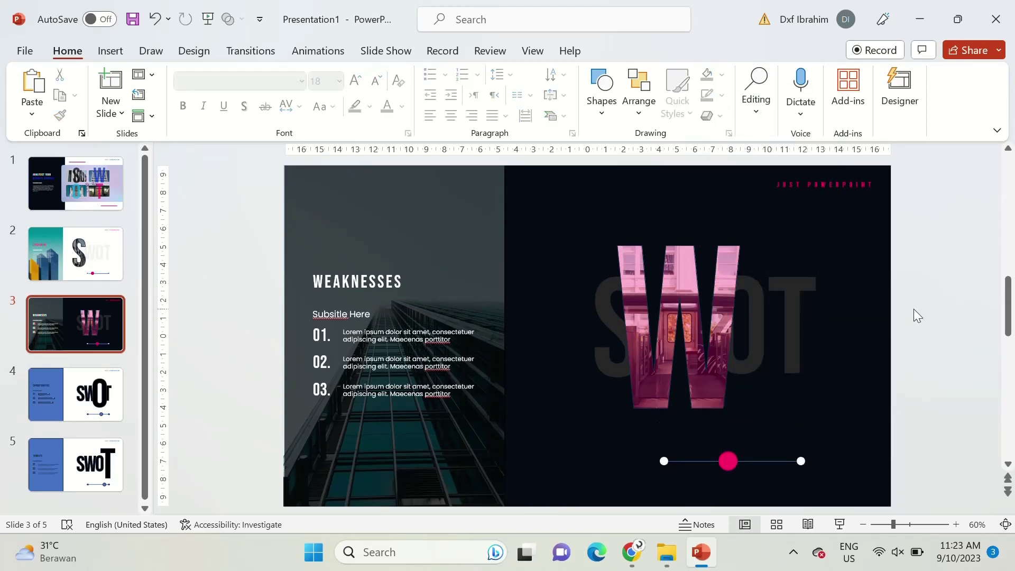
Fill slide 3's left side panel with the recent pink
left_click(435, 221)
left_click(722, 74)
left_click(706, 268)
left_click(210, 299)
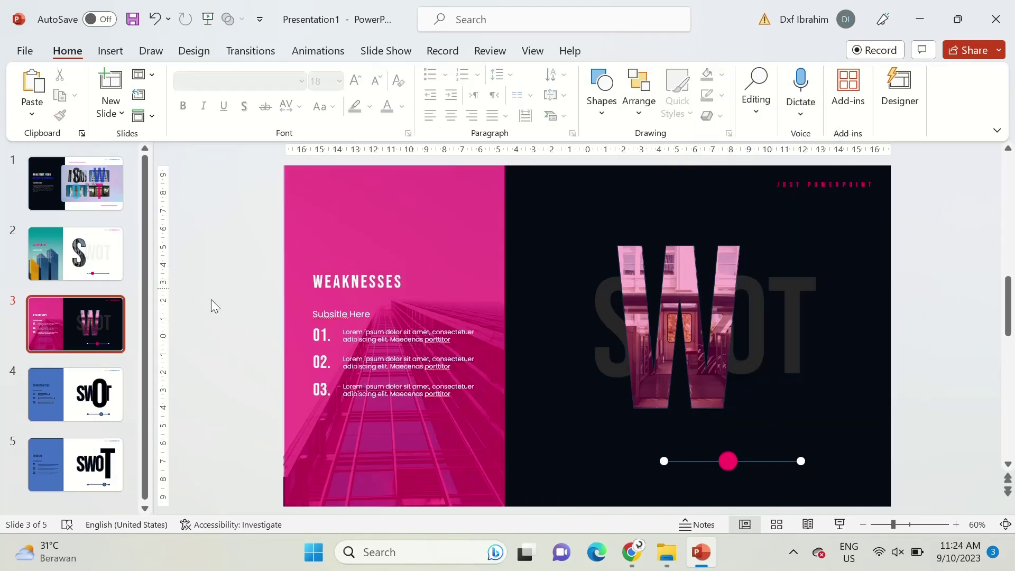
left_click(623, 254)
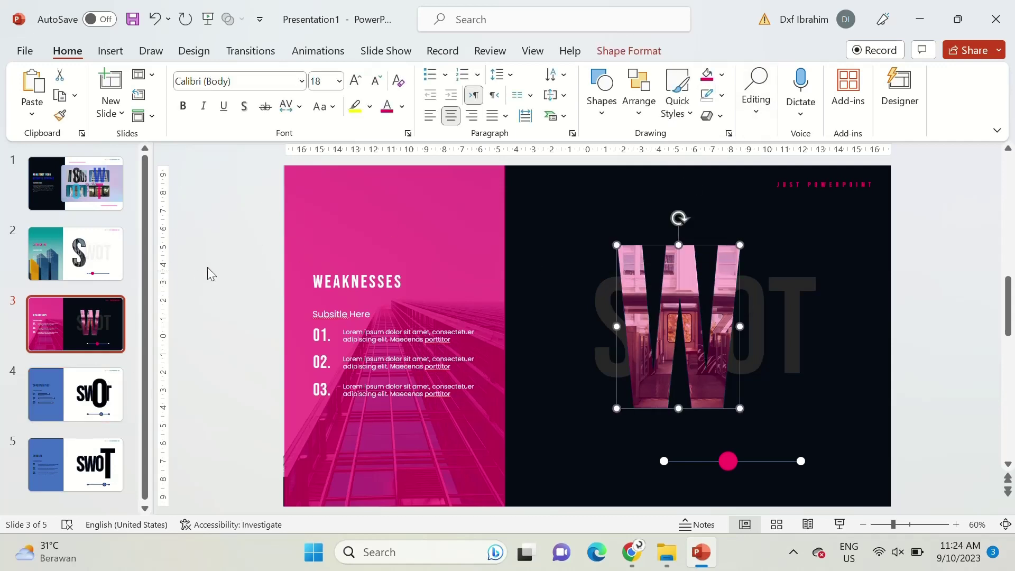
left_click(255, 252)
Copy the pink panel formatting from slide 3 onto slide 4's left panel
left_click(93, 400)
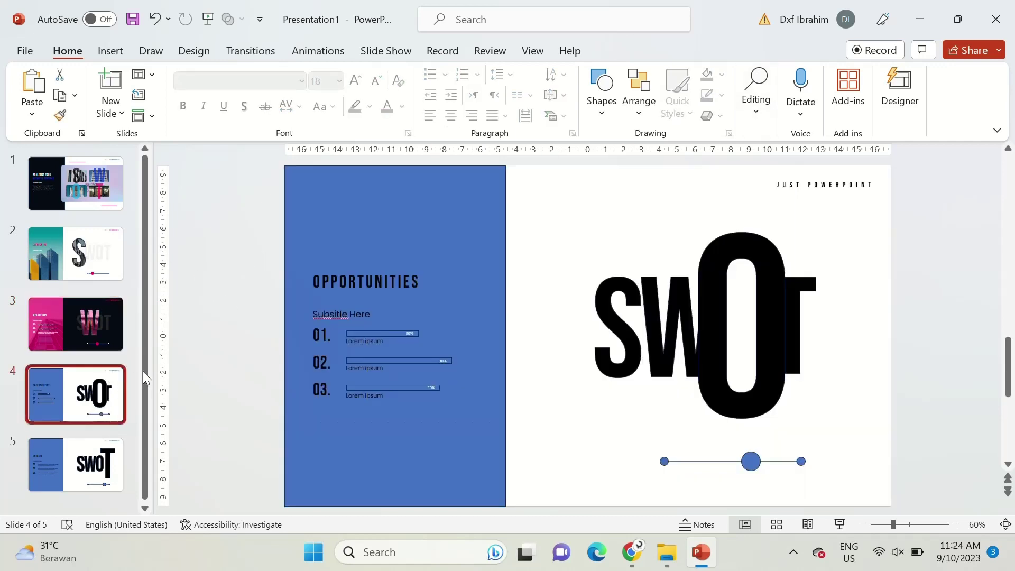
key("ctrl+z")
left_click(90, 397)
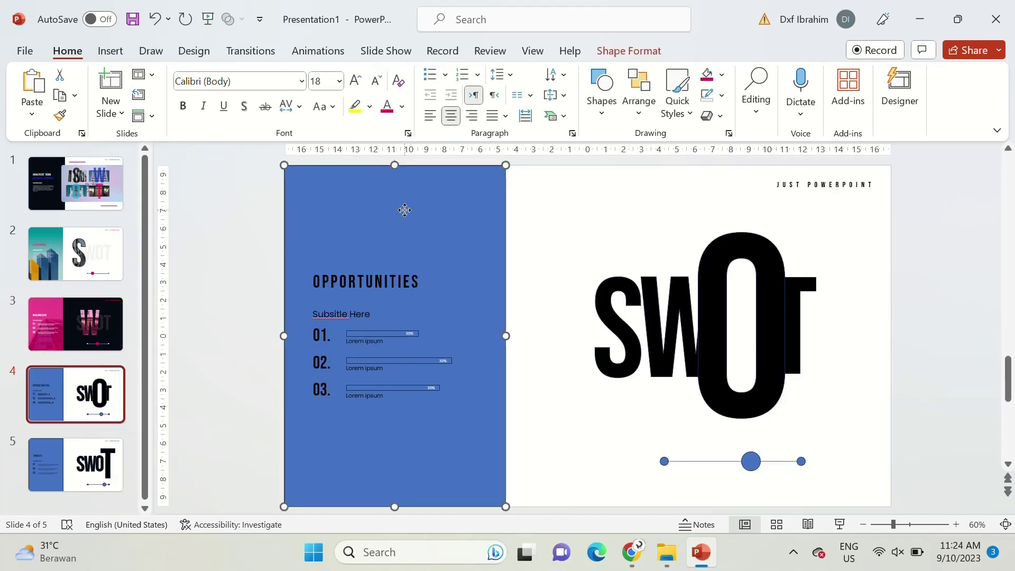
key("ctrl+y")
left_click(724, 341)
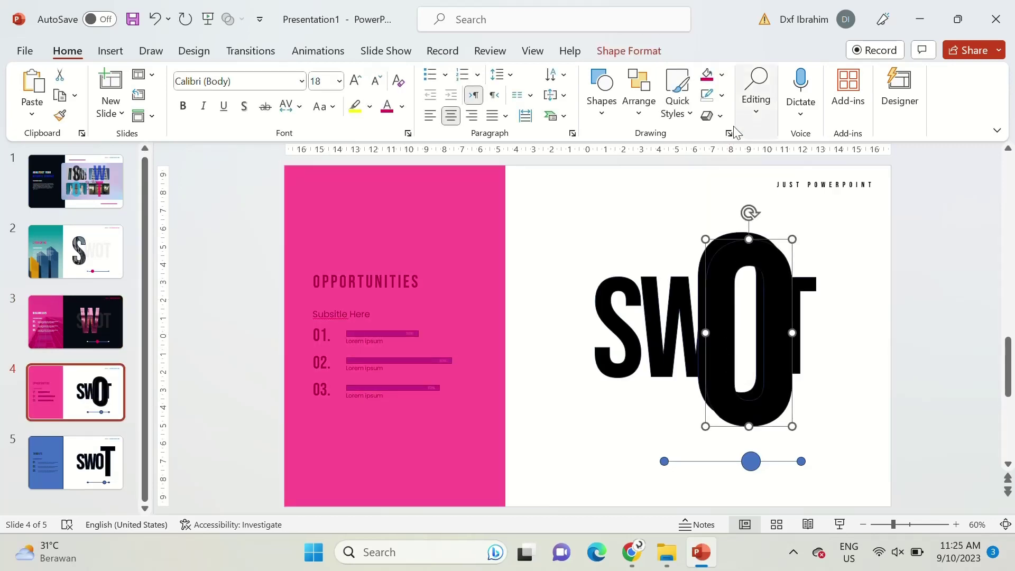
Try the pink formatting on slide 4's O, then undo it back to black
left_click(707, 77)
left_click(764, 291)
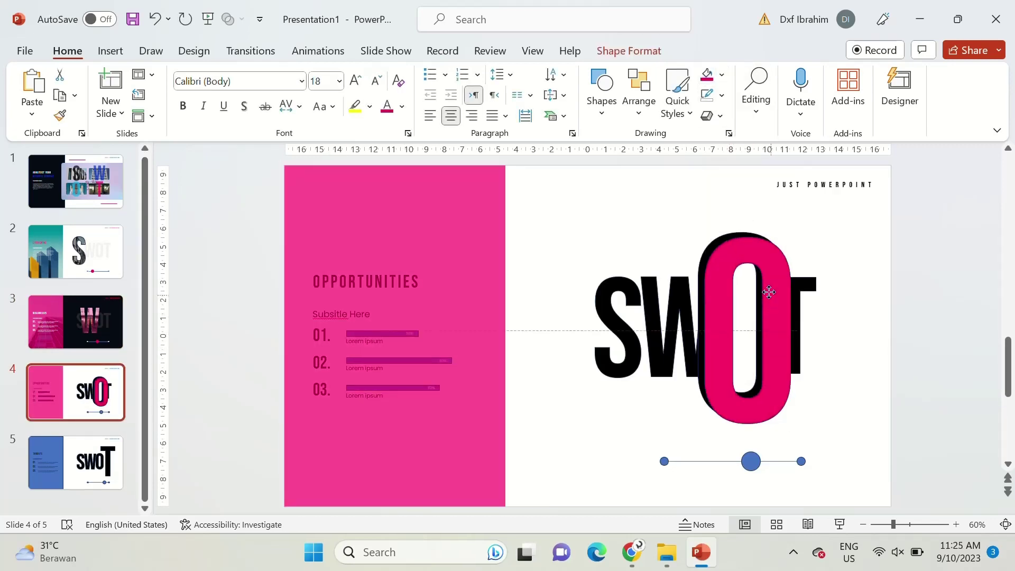
scroll(826, 287, "up", 2, "ctrl")
left_click_drag(825, 286, 827, 287)
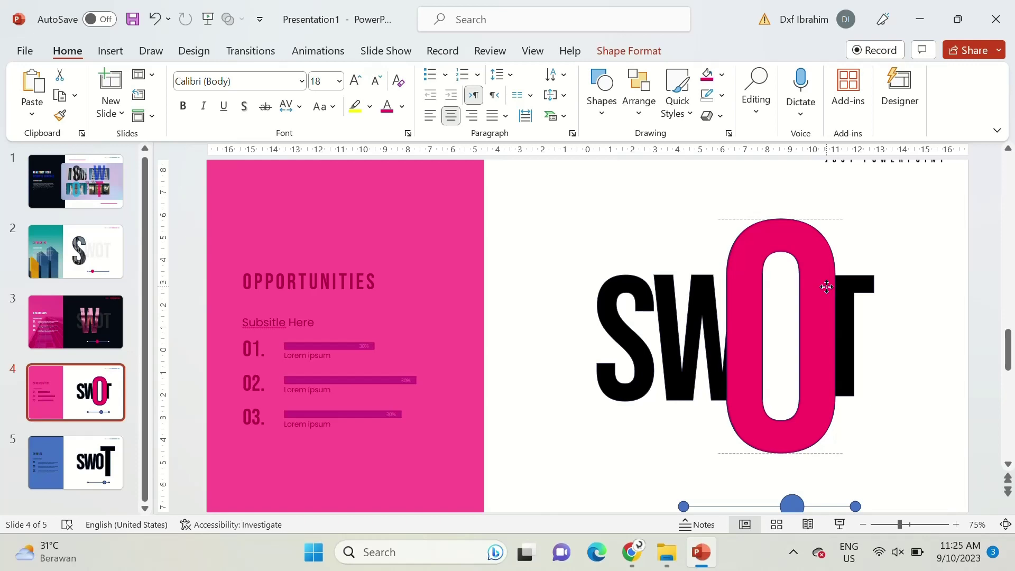
scroll(826, 286, "down", 3, "ctrl")
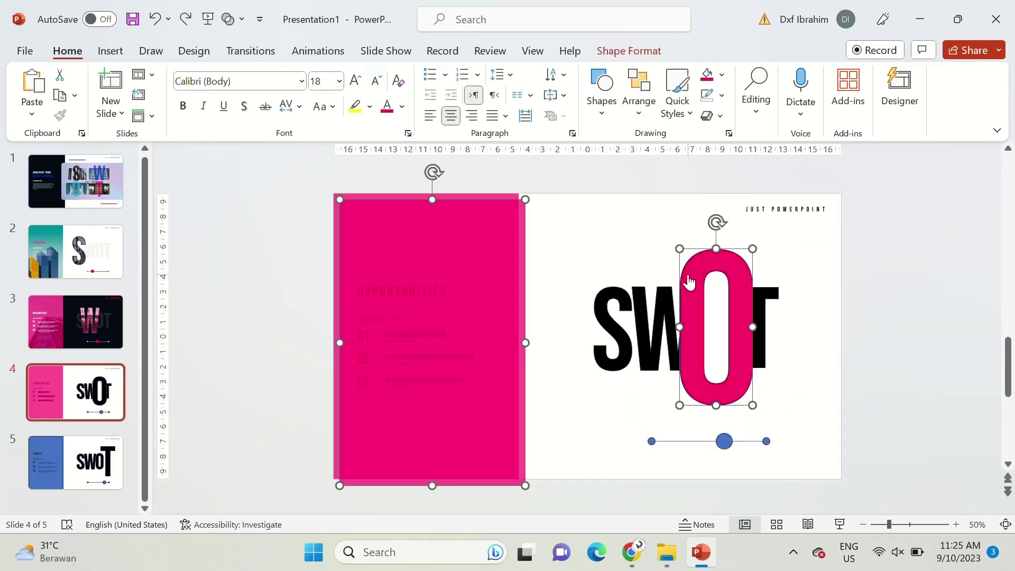
key("ctrl+z")
left_click(703, 253)
key("ctrl+z")
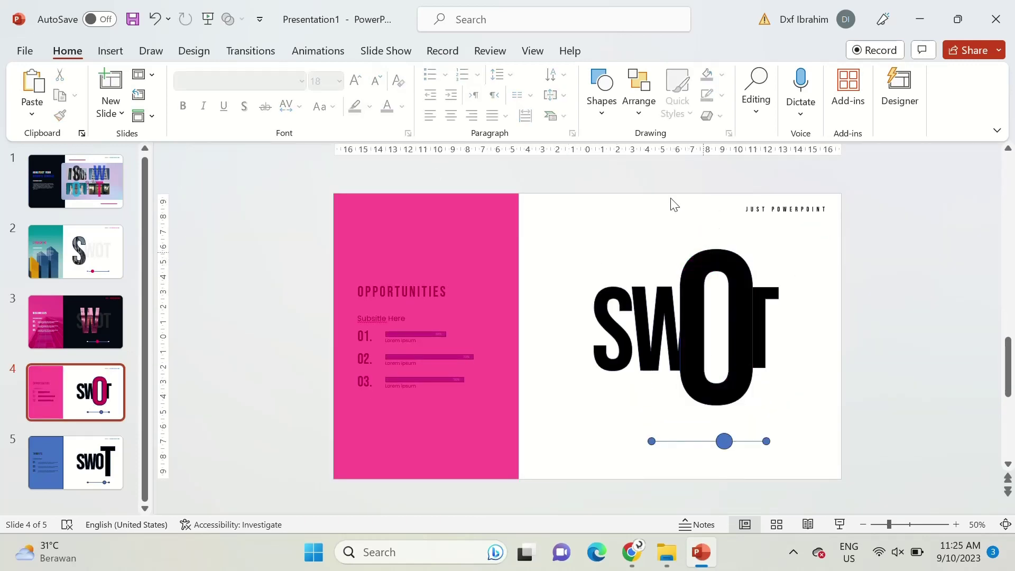
In Slide Master view, clear a layout and paste the O shape onto it
left_click(532, 50)
left_click(222, 96)
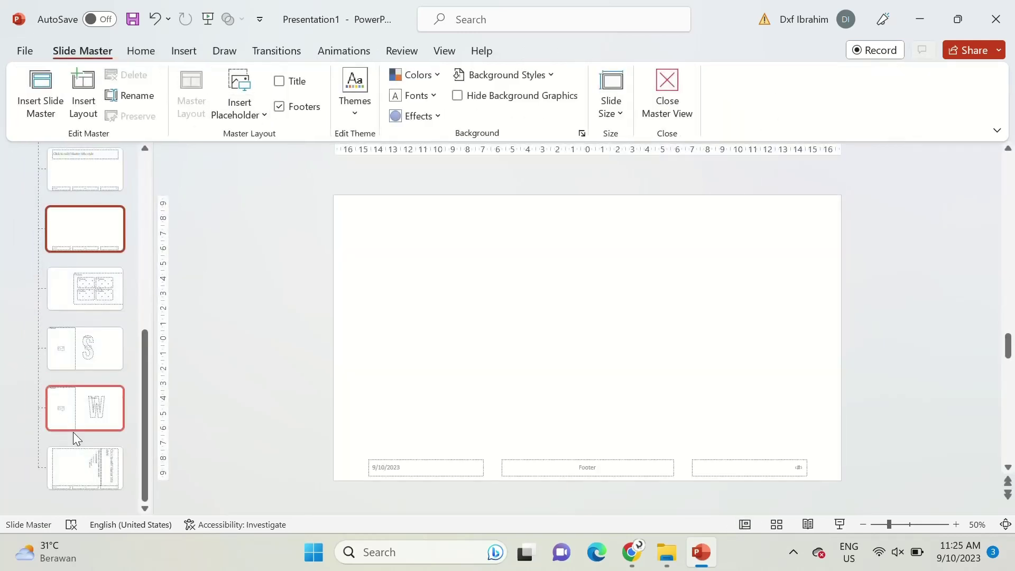
key("ctrl+a")
key("Delete")
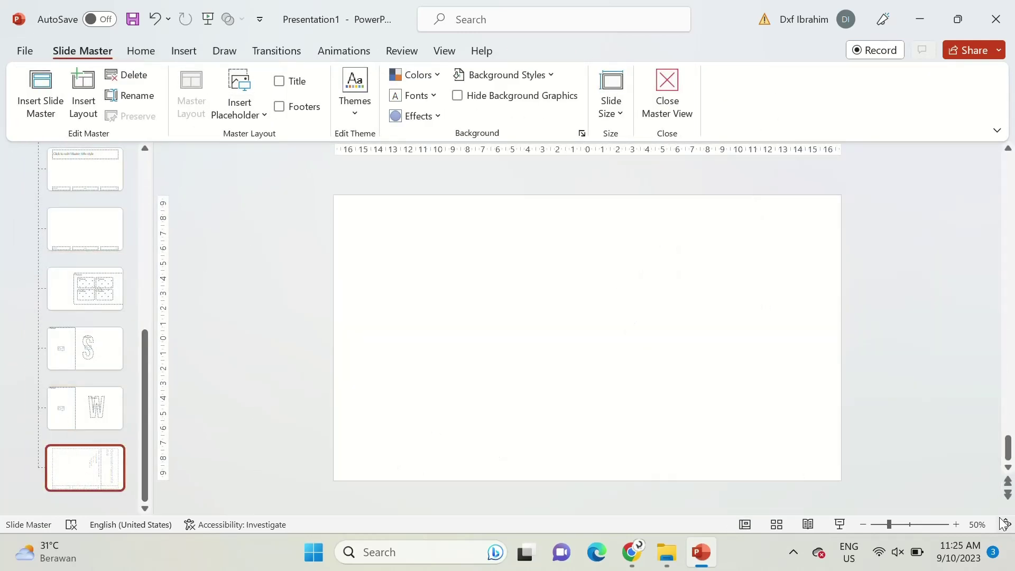
key("ctrl+v")
Copy the W layout's picture placeholder onto the O layout, over the O
left_click(67, 407)
left_click(331, 333)
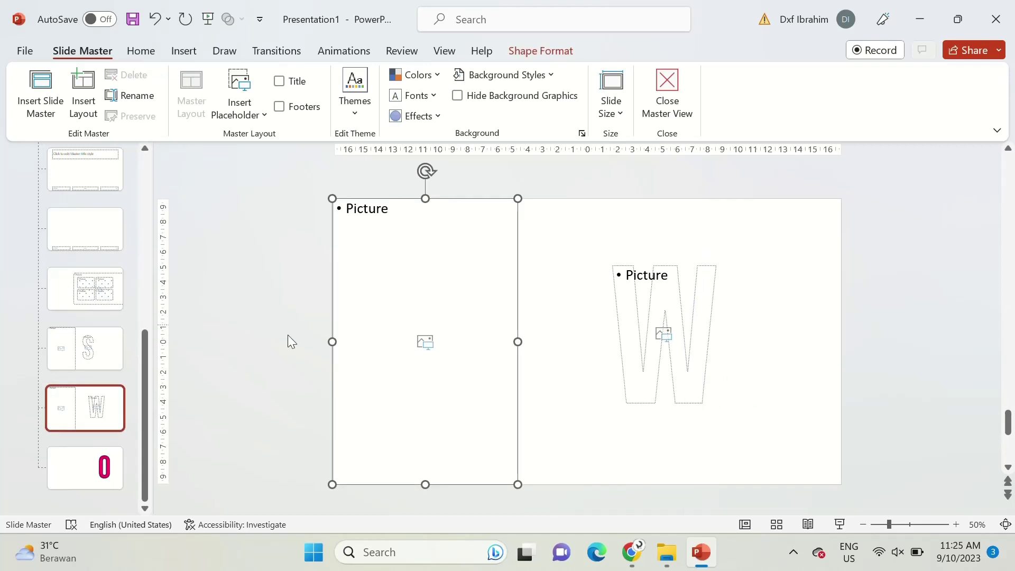
left_click(67, 467)
key("ctrl+v")
key("ctrl+v")
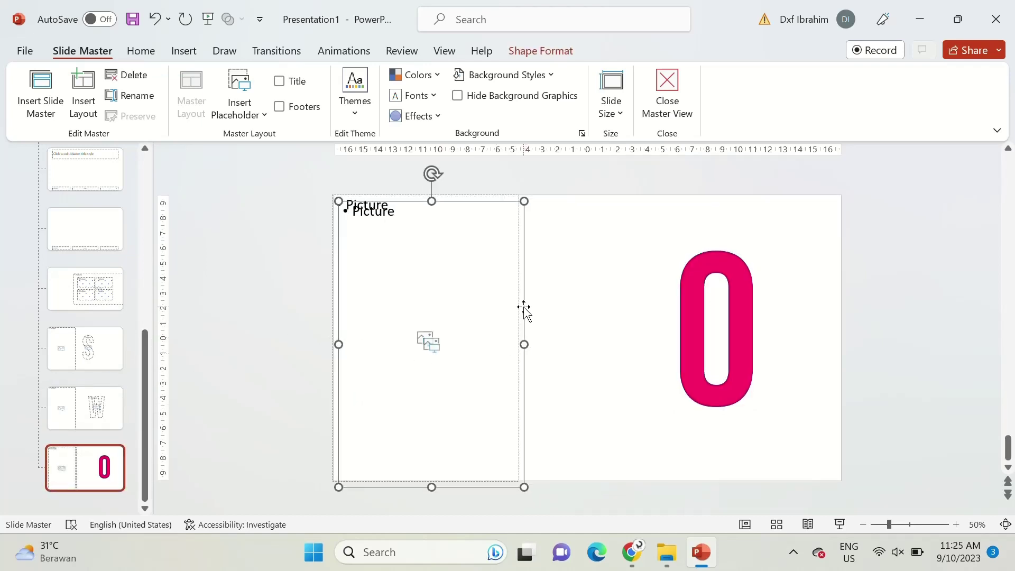
left_click_drag(523, 311, 796, 312)
right_click(795, 312)
left_click(764, 354)
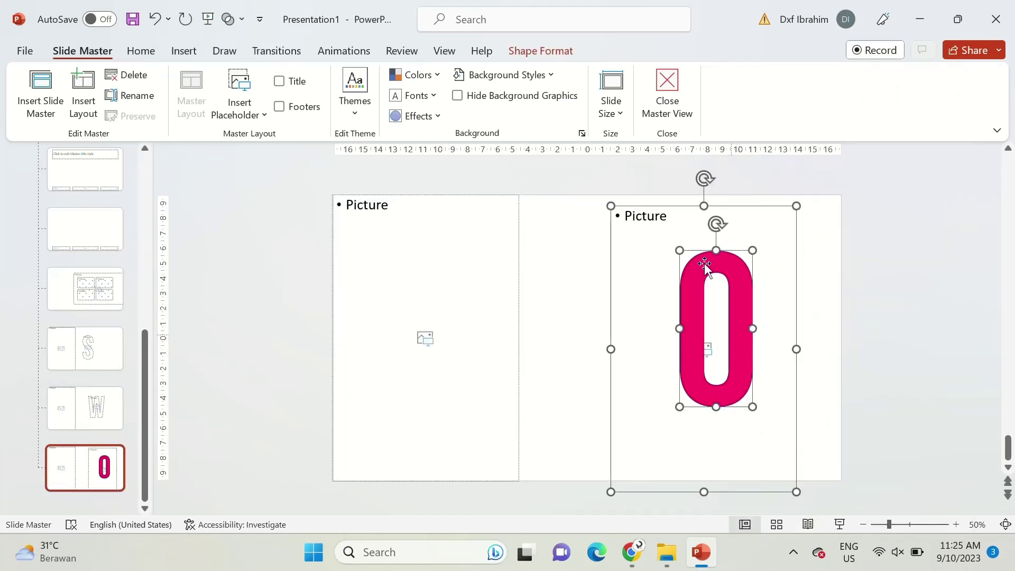
Intersect the placeholder with the O shape and close Master View
left_click(544, 52)
left_click(141, 114)
left_click(172, 204)
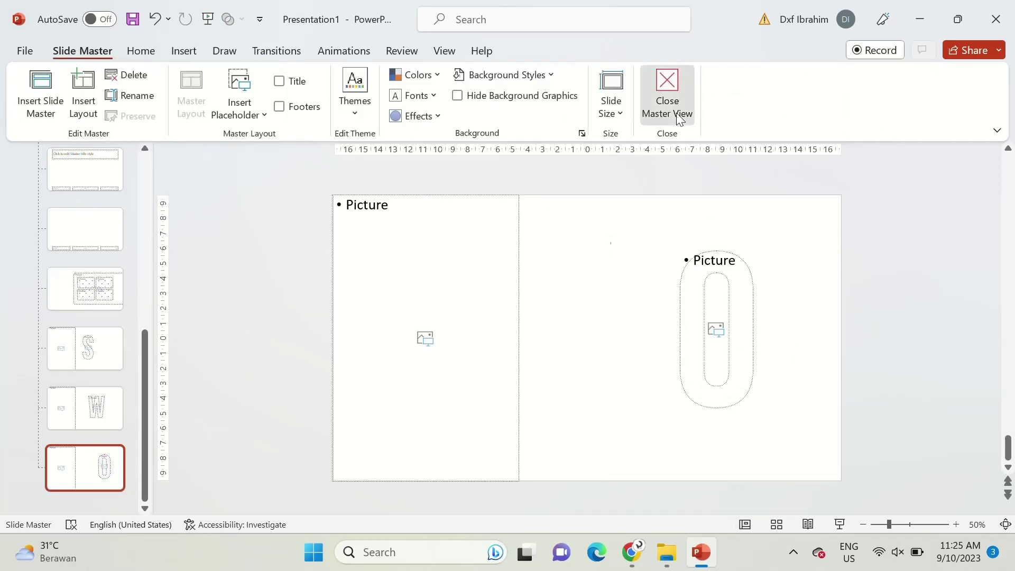
left_click(667, 100)
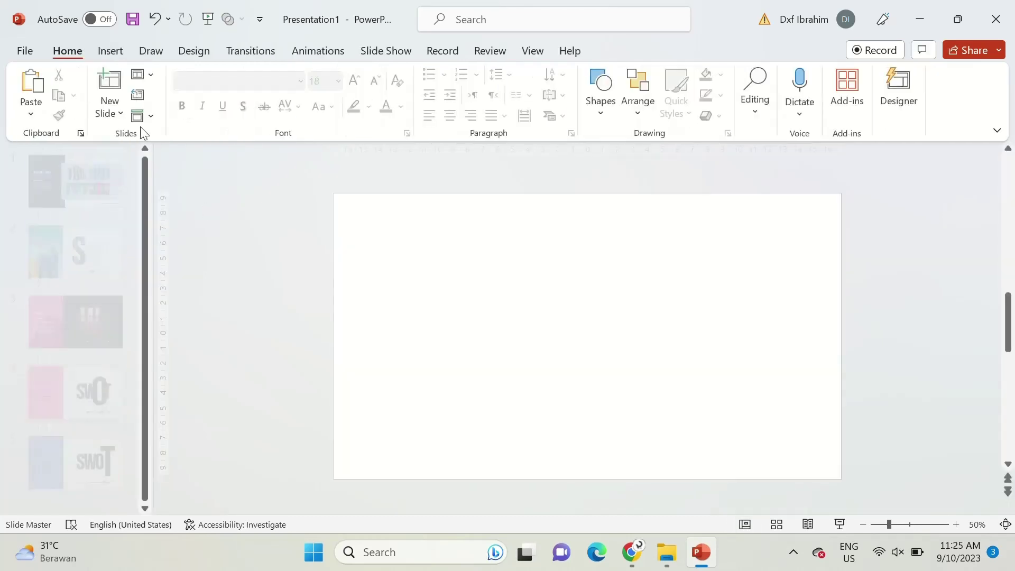
Drop the blue-and-yellow building photo from Downloads onto slide 4's panel
left_click(138, 74)
left_click(576, 275)
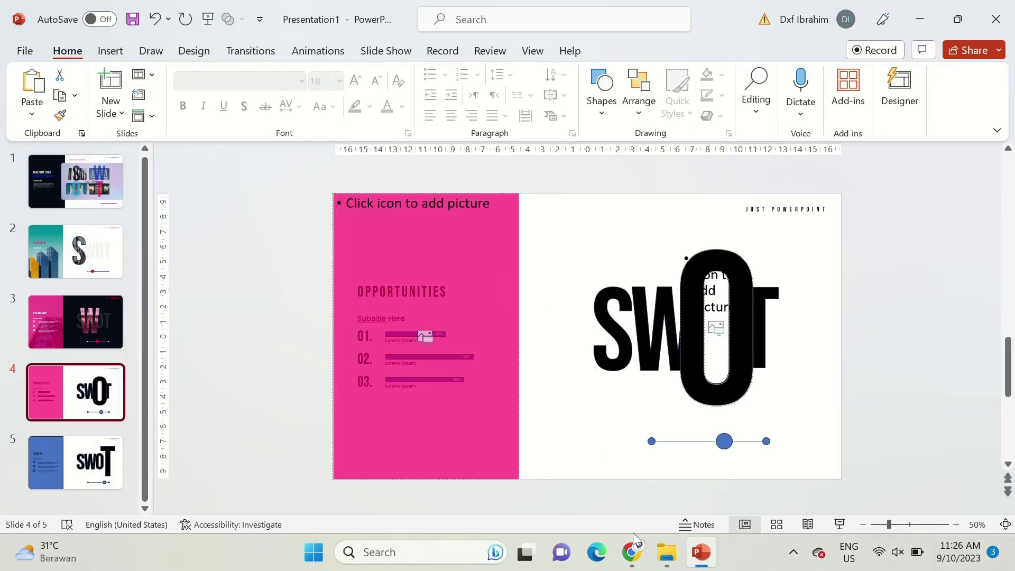
left_click(666, 551)
left_click(197, 285)
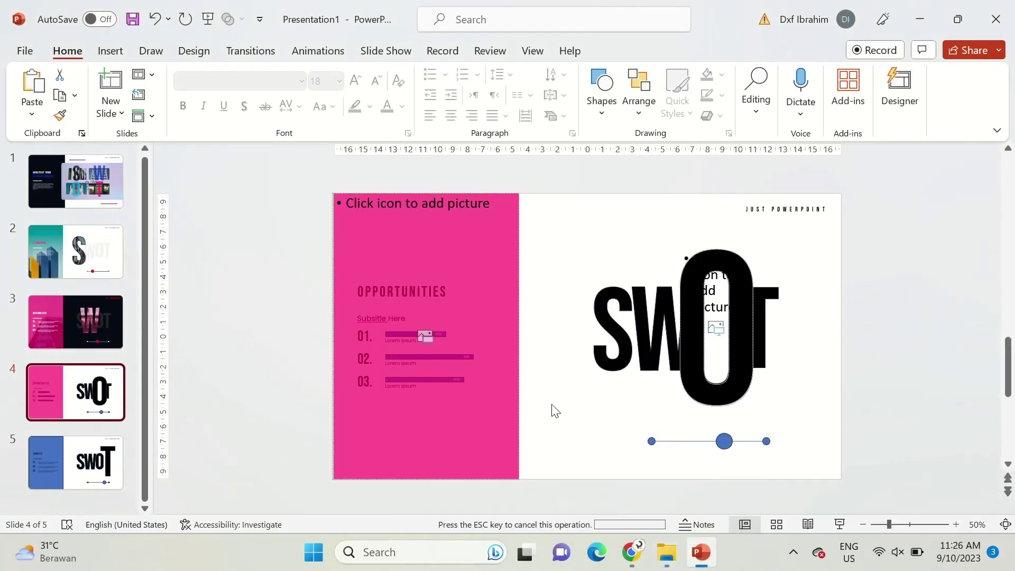
left_click_drag(618, 493, 550, 410)
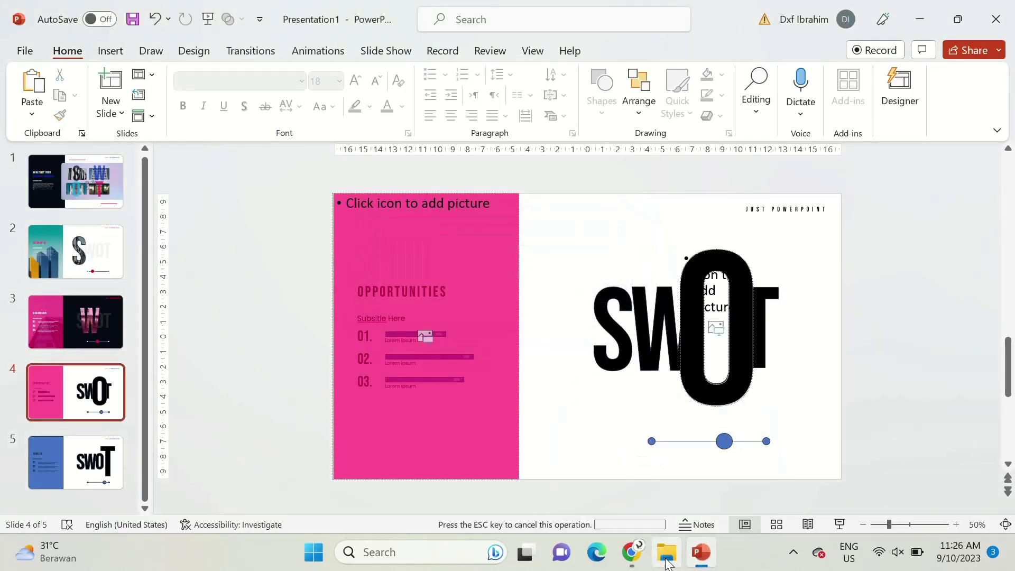
left_click(667, 561)
Bring in the o photo and send the teal picture behind the pink panel
mouse_move(217, 199)
left_mouse_down()
mouse_move(705, 551)
mouse_move(698, 370)
left_mouse_up()
right_click(442, 350)
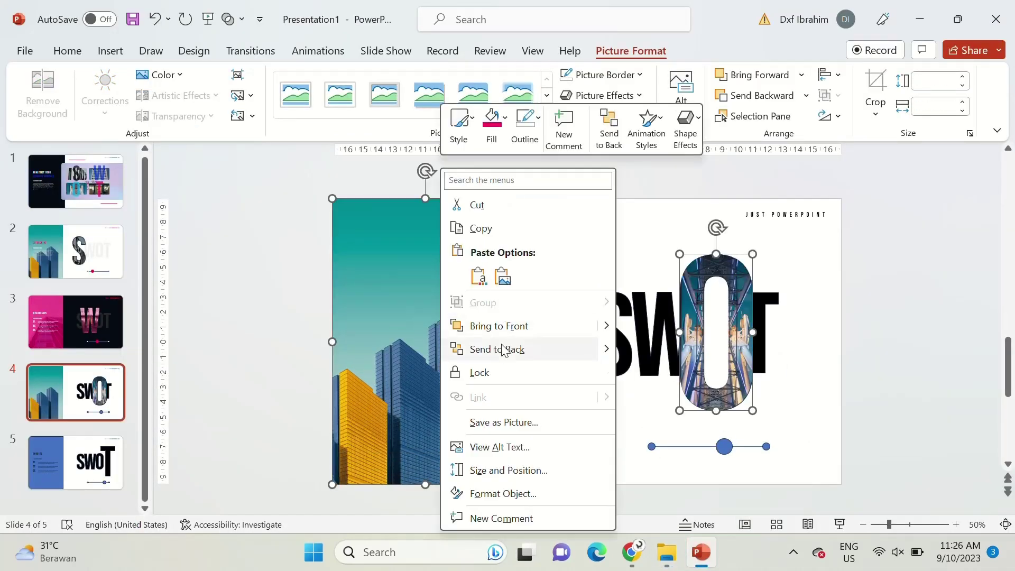
left_click(502, 350)
Fill slide 4's S, W and T letters white
left_click(613, 317)
left_click(655, 317, "shift")
left_click(754, 302, "shift")
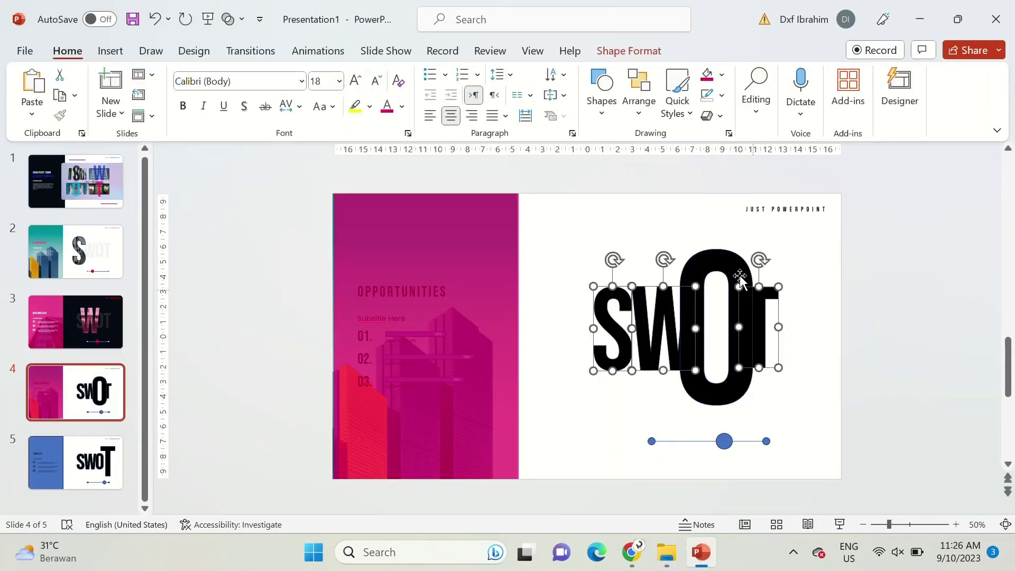
left_click(722, 75)
left_click(703, 140)
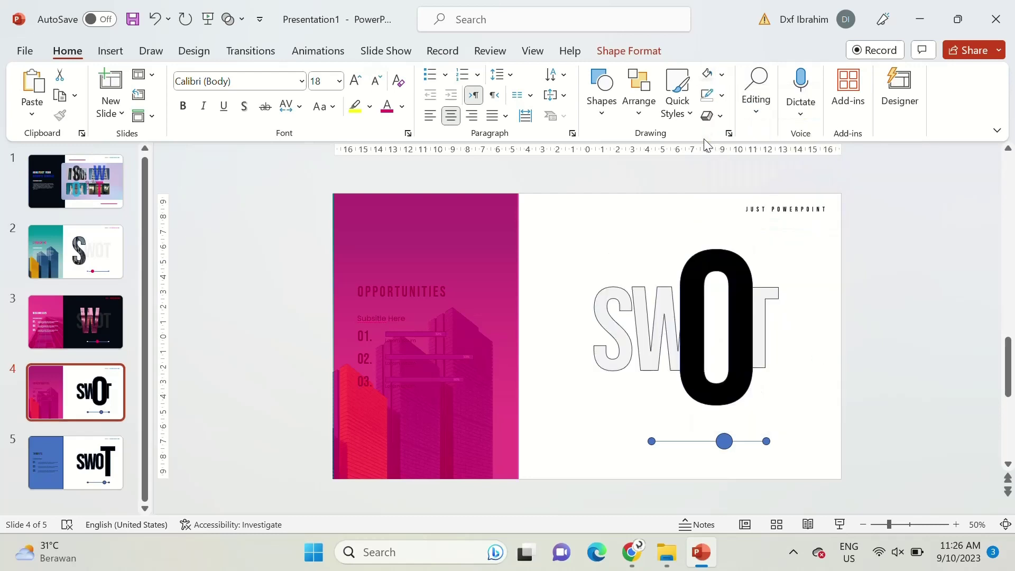
Raise the O letter's fill transparency so its building photo shows through
left_click(719, 262)
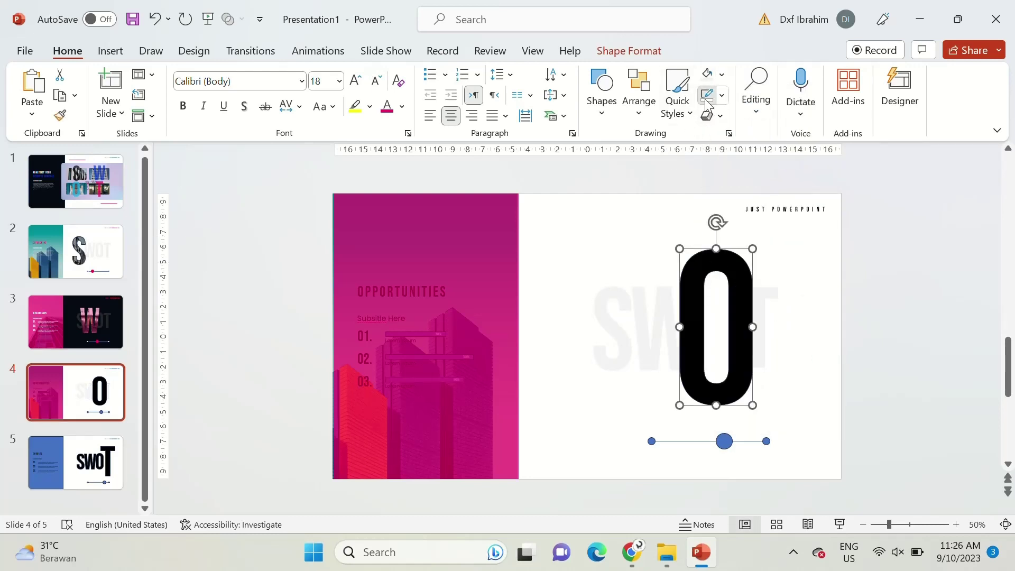
left_click(728, 133)
left_click_drag(890, 420, 914, 421)
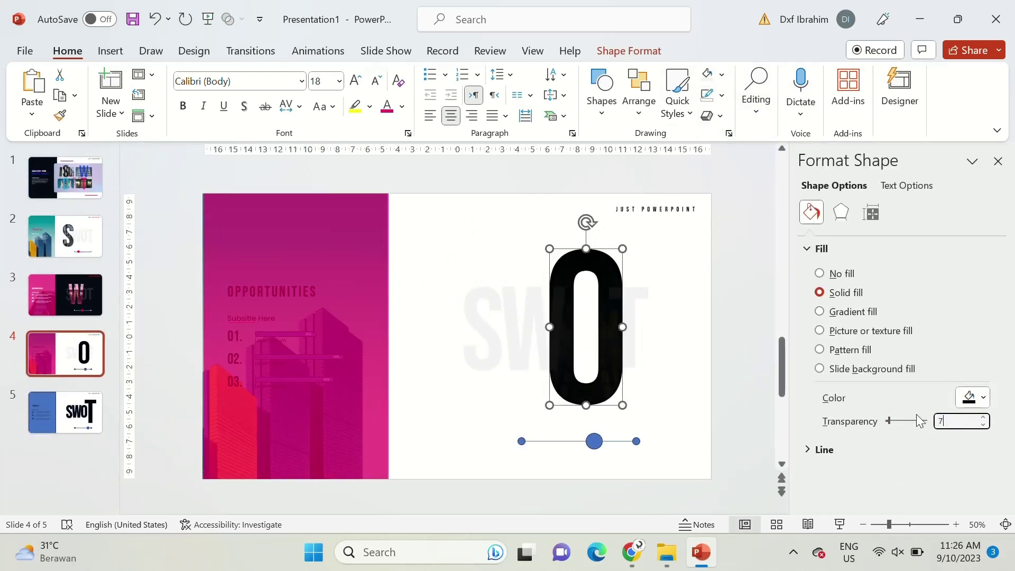
left_click(997, 161)
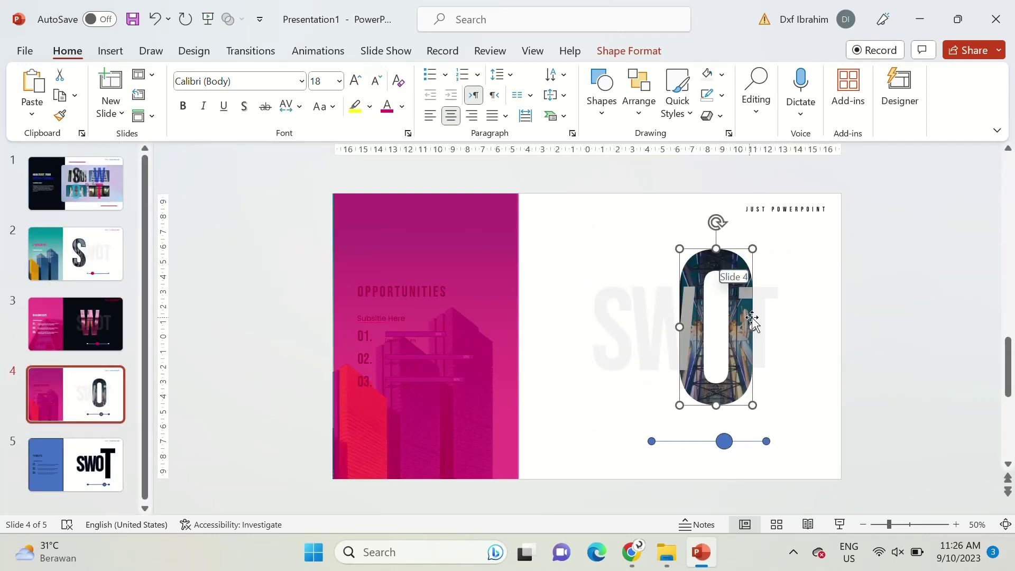
left_click(662, 315)
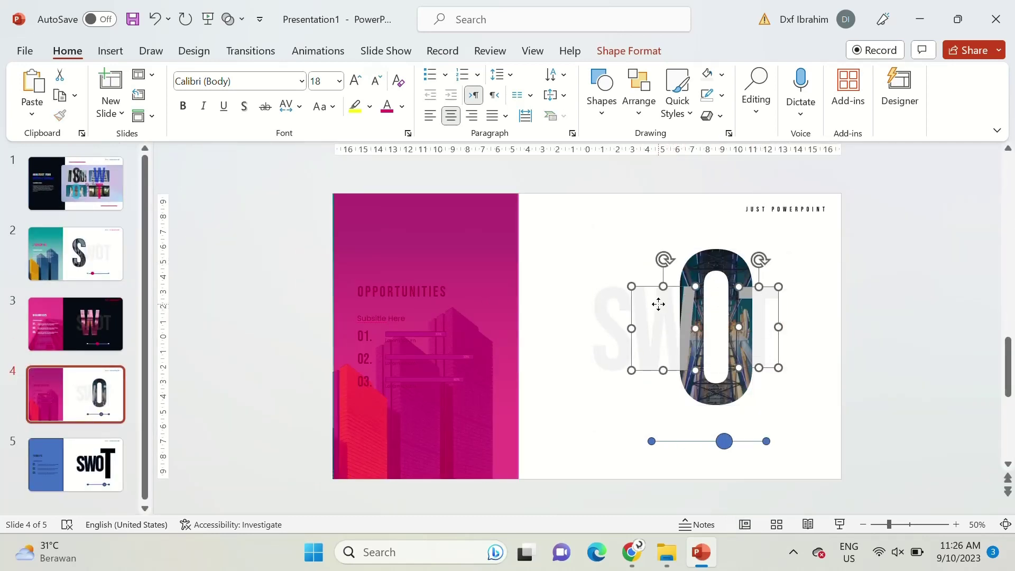
Colour the word POWERPOINT on slide 4 yellow
left_click(783, 209)
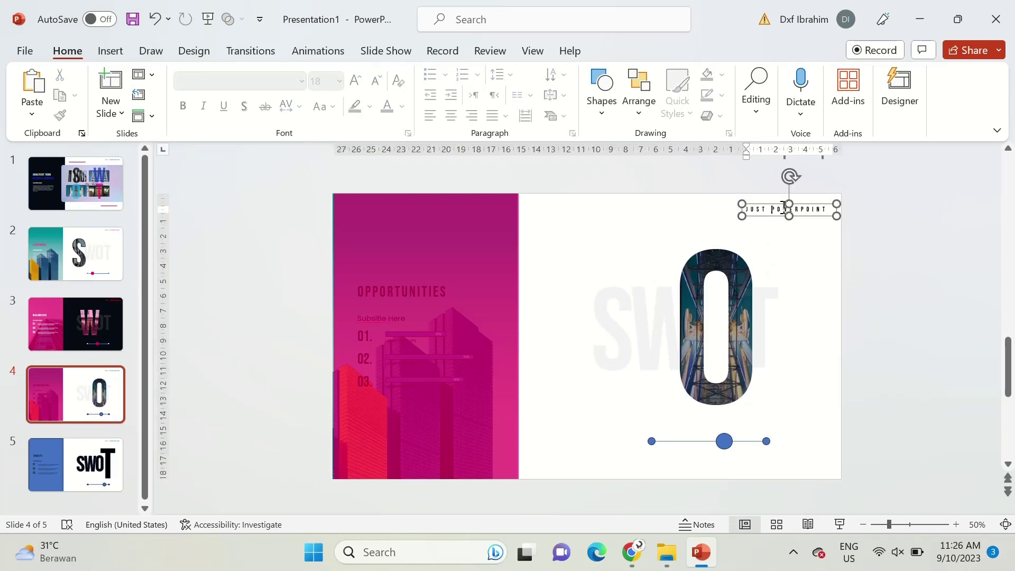
double_click(782, 208)
left_click(402, 106)
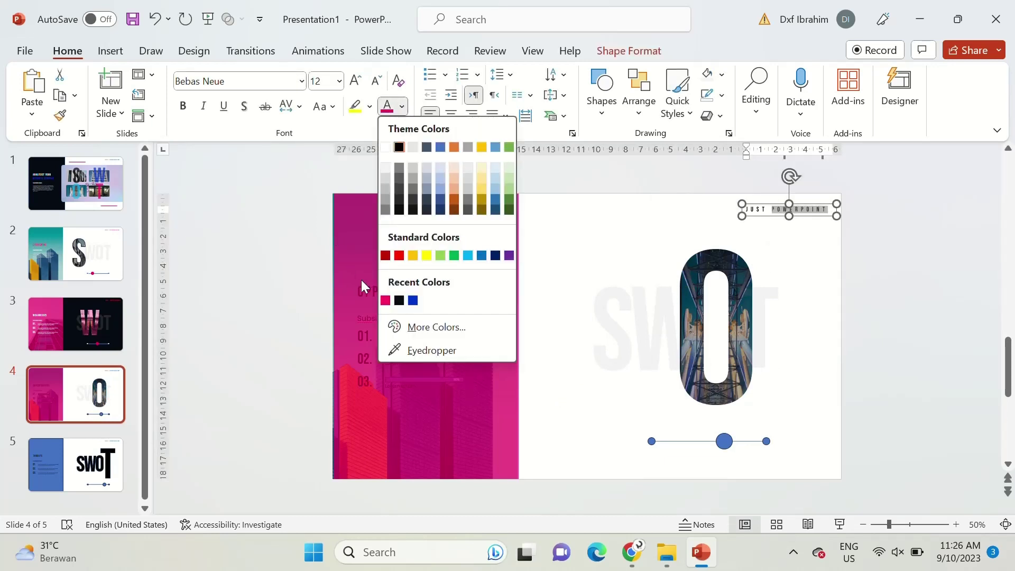
left_click(410, 259)
left_click(802, 411)
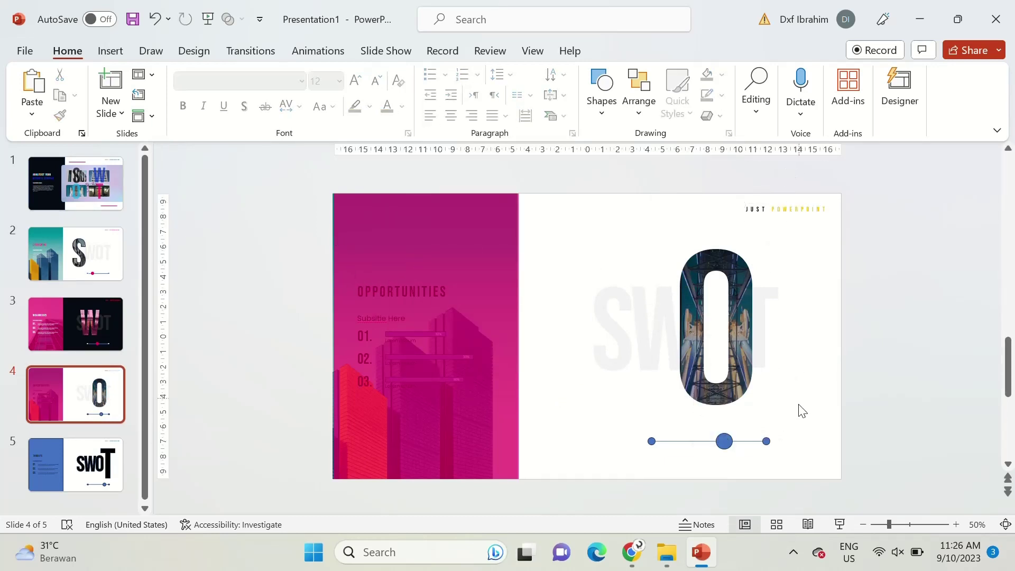
Fill both timeline end dots black and the middle circle yellow
left_click(768, 441)
left_click(651, 441, "shift")
left_click(722, 74)
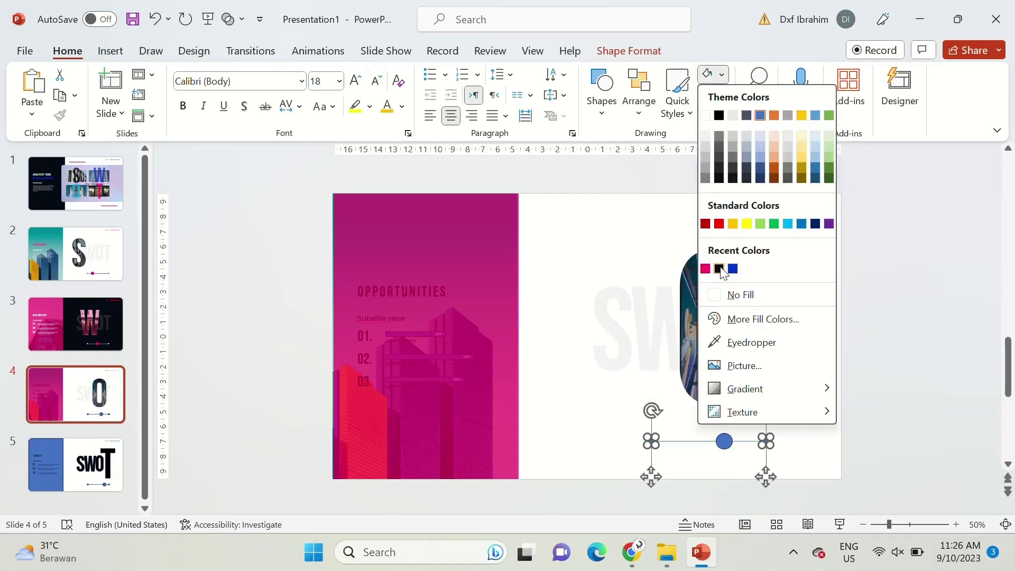
left_click(719, 269)
left_click(724, 441)
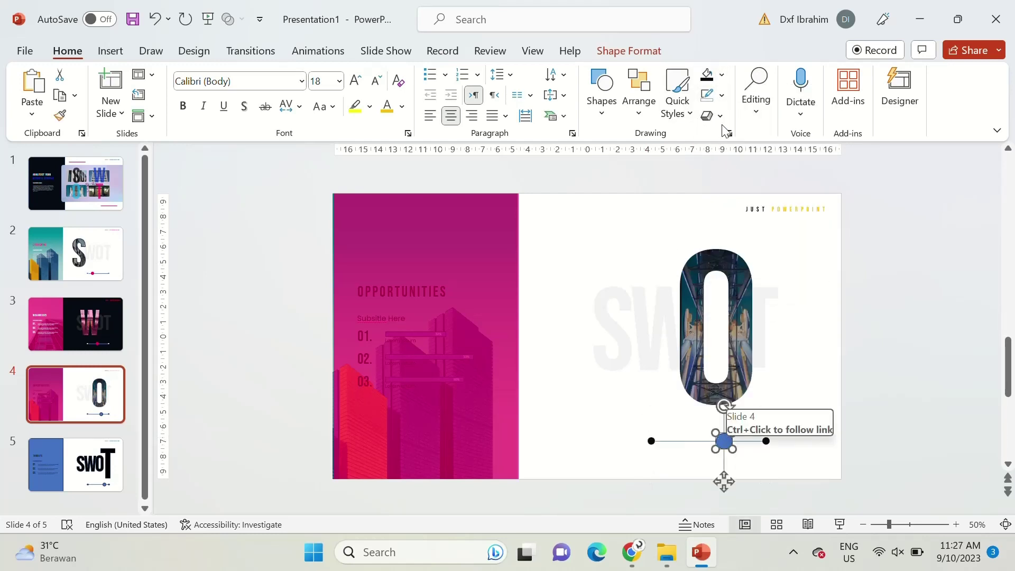
left_click(721, 74)
left_click(732, 224)
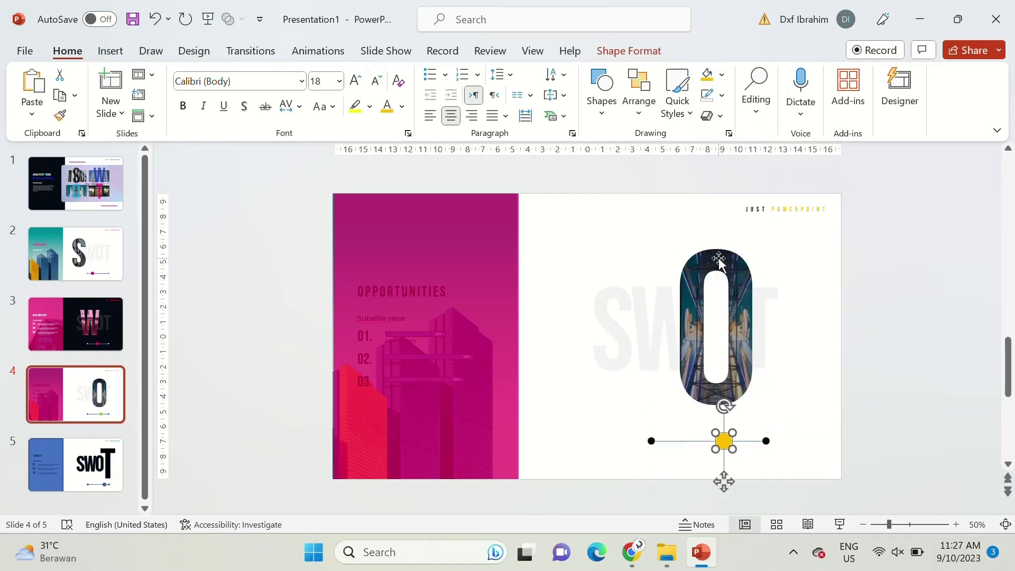
Tint the left panel yellow and send the teal building picture behind it
left_click(707, 74)
left_click(419, 295)
key("F4")
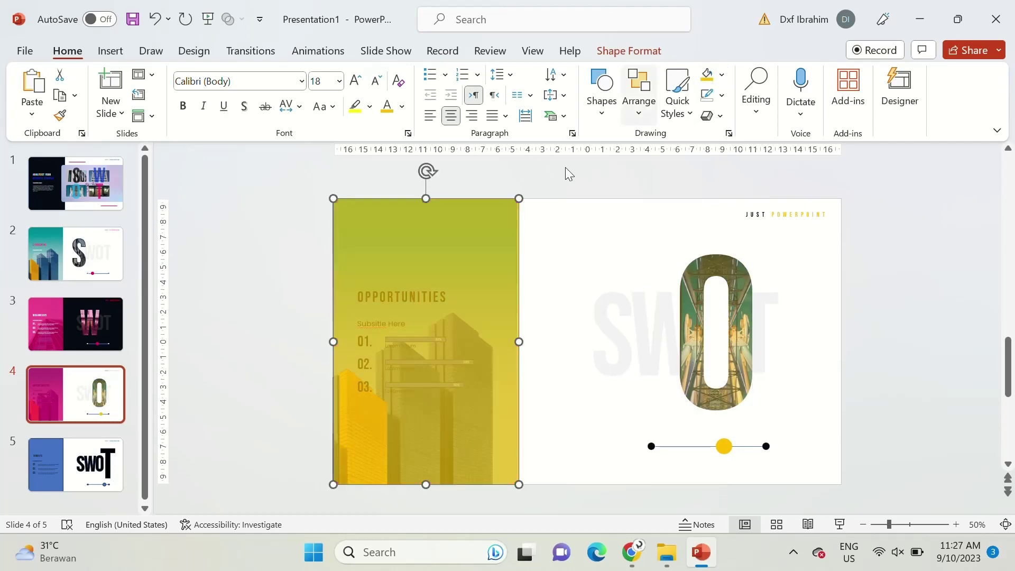
right_click(444, 277)
left_click(486, 295)
right_click(460, 255)
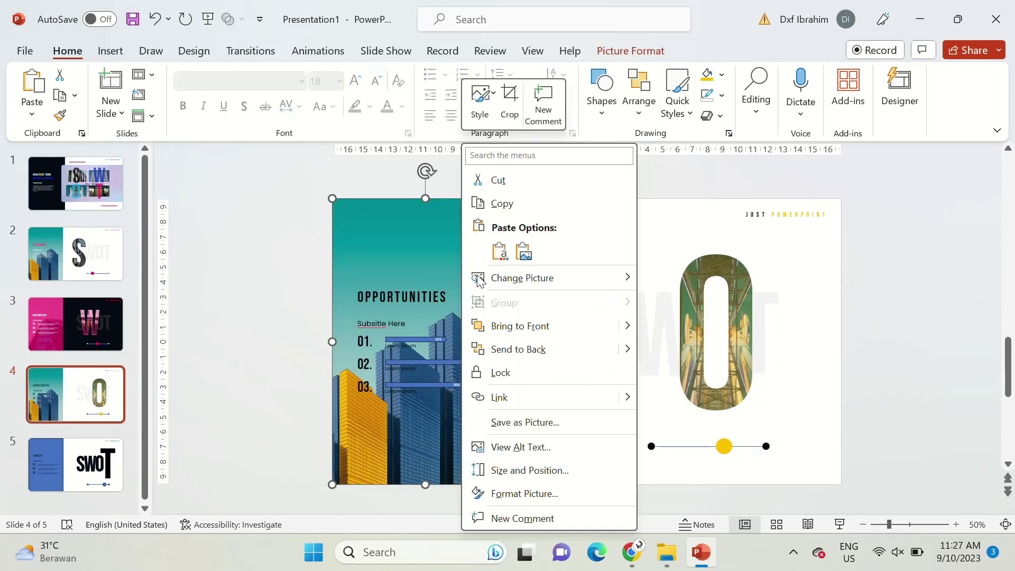
left_click(486, 349)
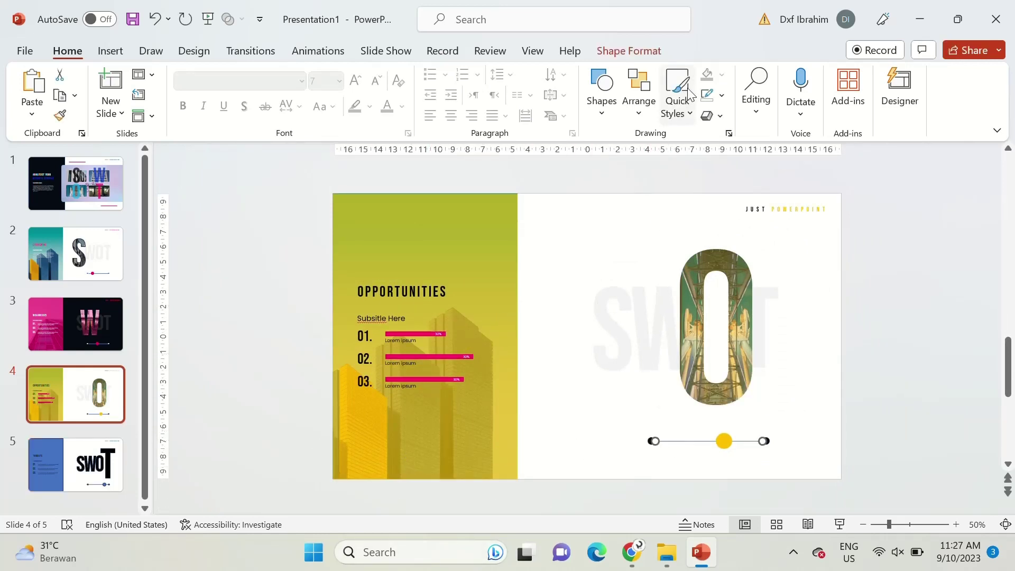
Apply an outline colour, then replace slide 5's blue left panel with the pasted yellow panel
left_click(724, 95)
left_click(702, 163)
scroll(346, 313, "down", 1)
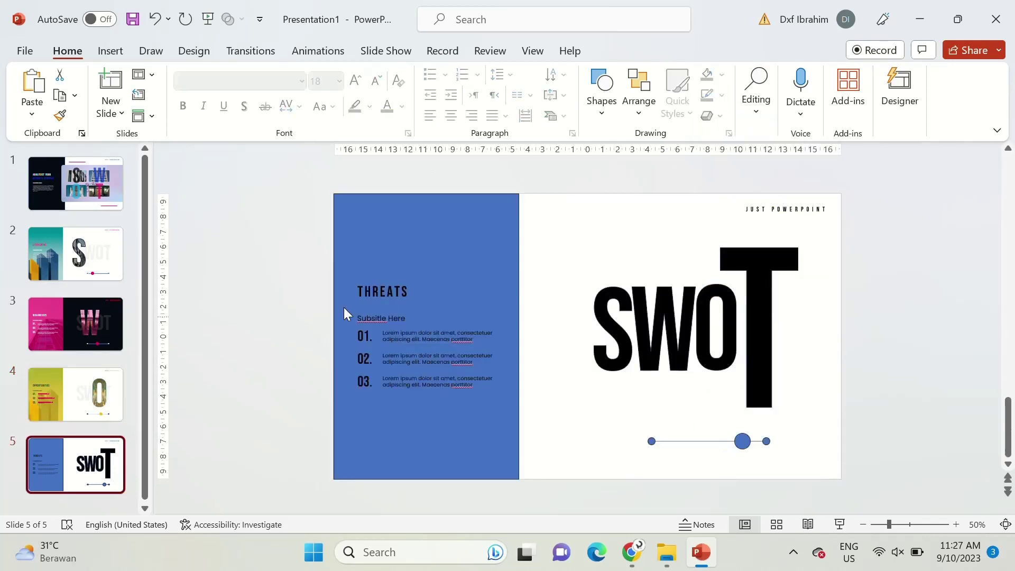
left_click(425, 248)
key("Delete")
key("ctrl+v")
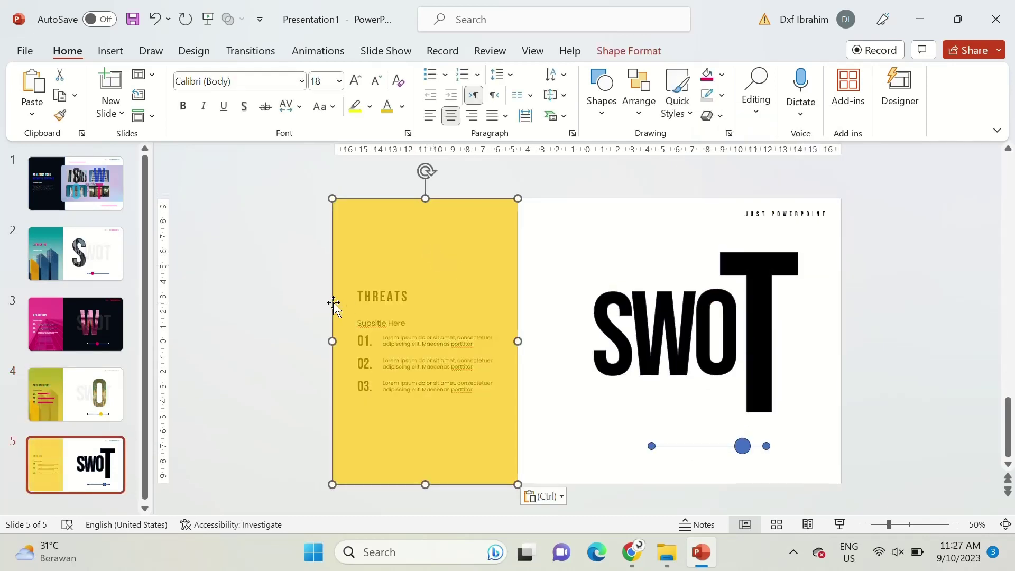
left_click(591, 288)
Move the pink T over the black T and switch to Slide Master view
left_click(739, 315)
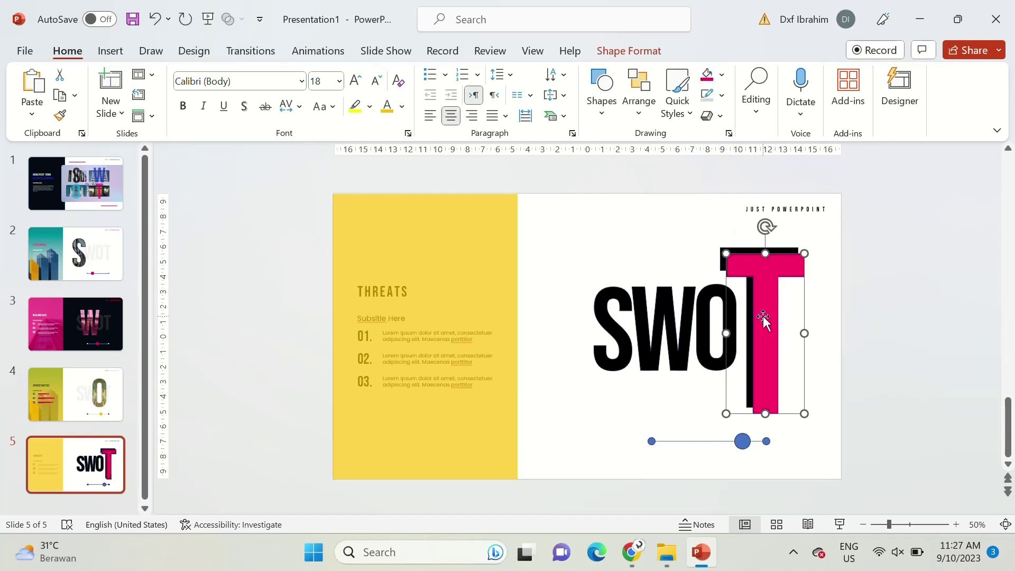
left_click_drag(762, 316, 756, 308)
left_click(521, 239)
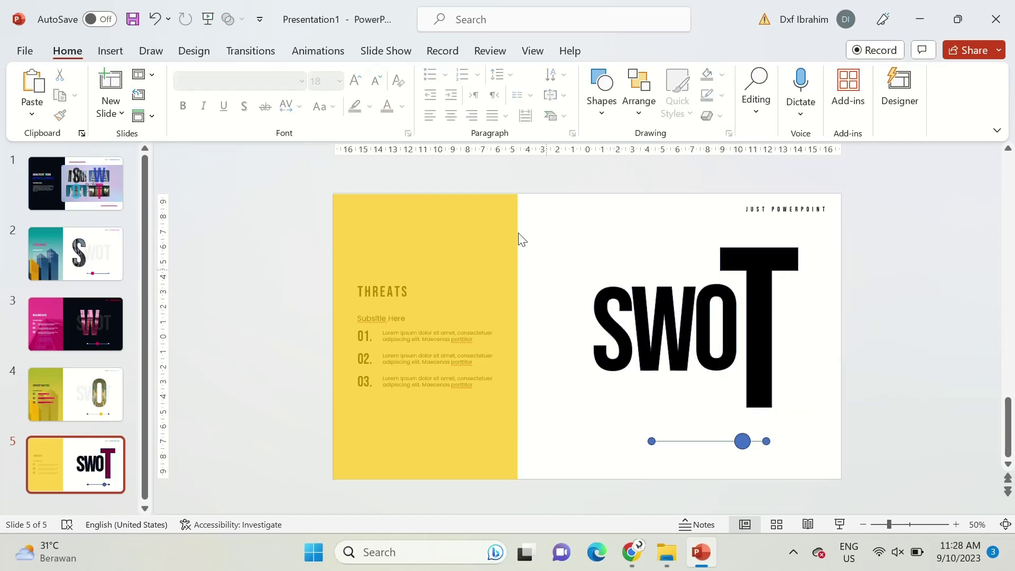
left_click(532, 51)
left_click(223, 95)
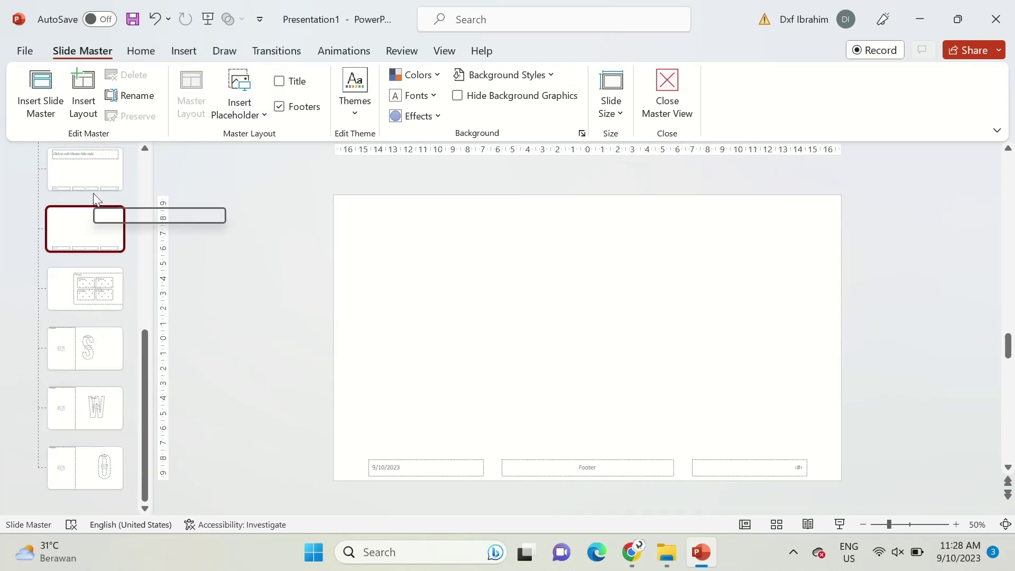
Move a layout to the end, clear its placeholders and paste the pink T onto it
left_click_drag(88, 168, 86, 498)
left_click_drag(348, 190, 929, 516)
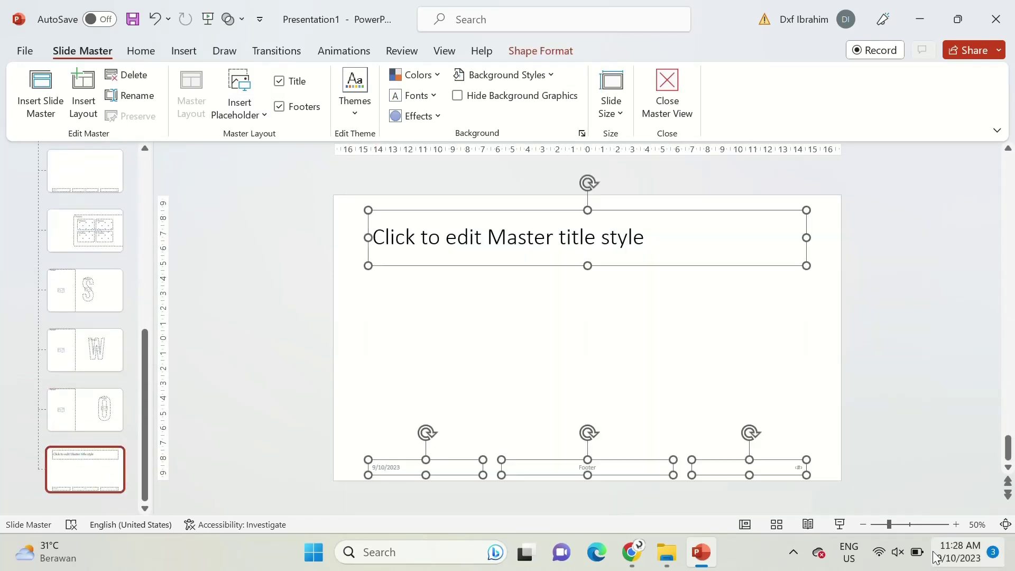
key("Delete")
key("ctrl+v")
Paste two picture placeholders from the neighbouring layout and put one behind the T
scroll(325, 341, "up", 1)
left_click(374, 333)
scroll(459, 339, "down", 1)
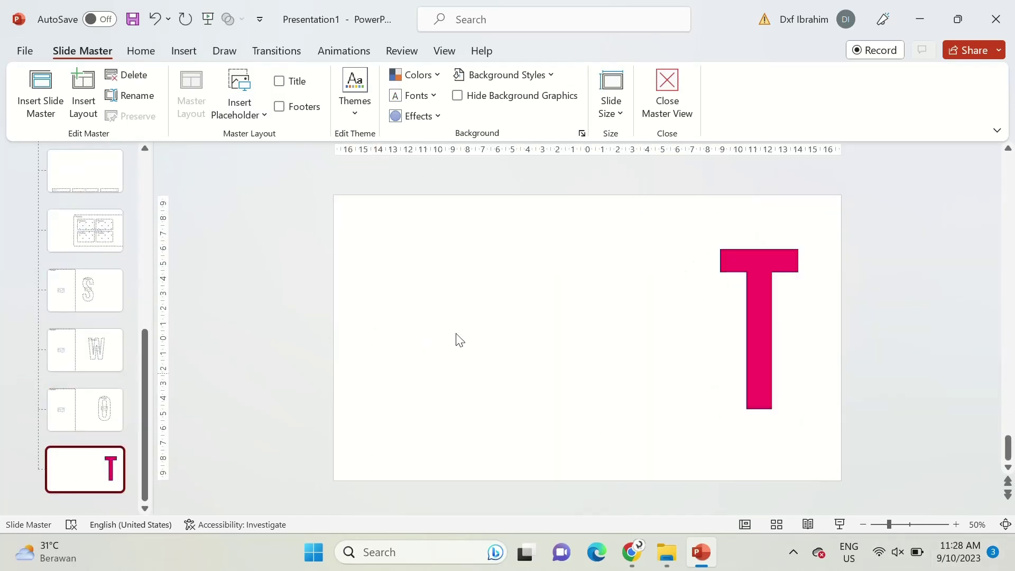
key("ctrl+v")
key("ctrl+v")
left_click_drag(521, 299, 815, 279)
right_click(816, 278)
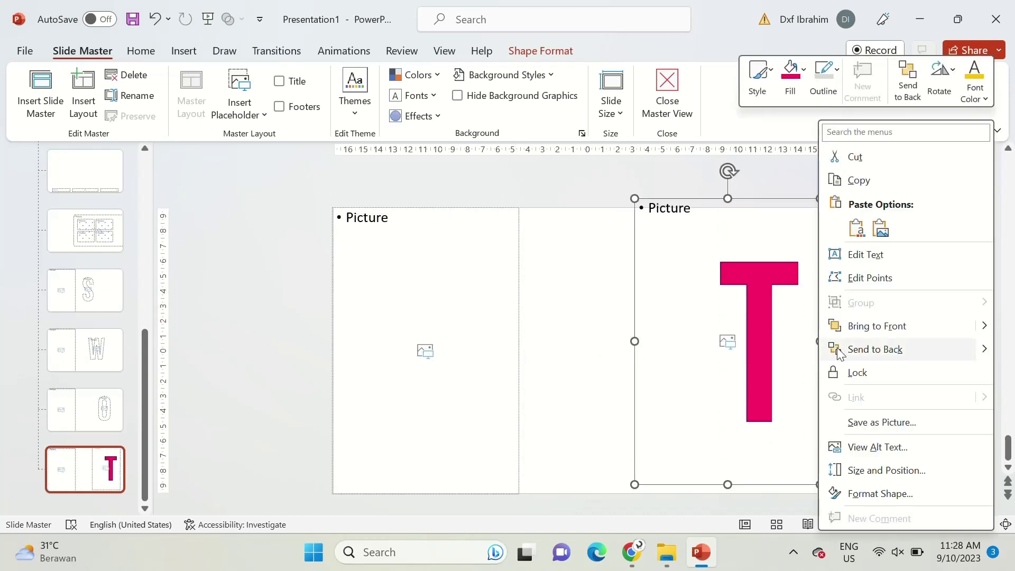
left_click(837, 353)
Intersect the T with the placeholder to make a T-shaped picture placeholder, then close Master View
left_click(723, 266, "shift")
left_click(540, 51)
left_click(139, 115)
left_click(163, 204)
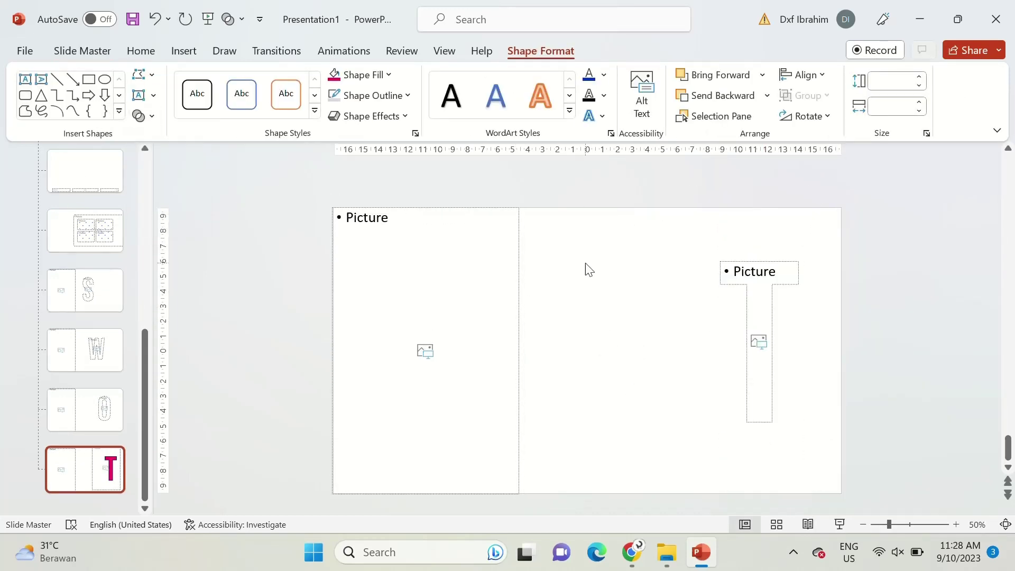
left_click(585, 263)
left_click(665, 90)
Apply the new T picture layout to slide 5 and drop building photos into both placeholders
left_click(152, 74)
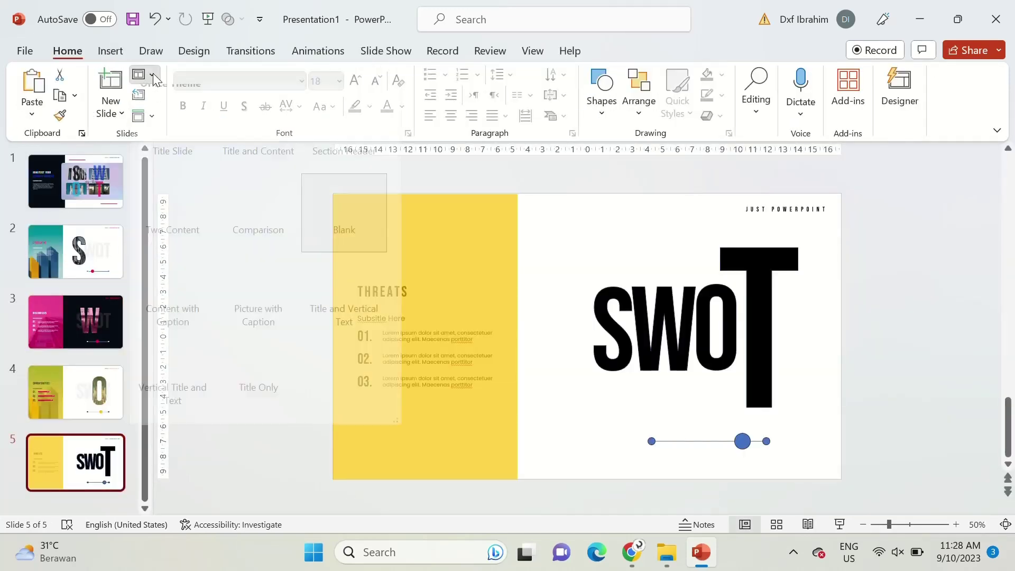
left_click(271, 381)
key("alt+Tab")
left_click(251, 280)
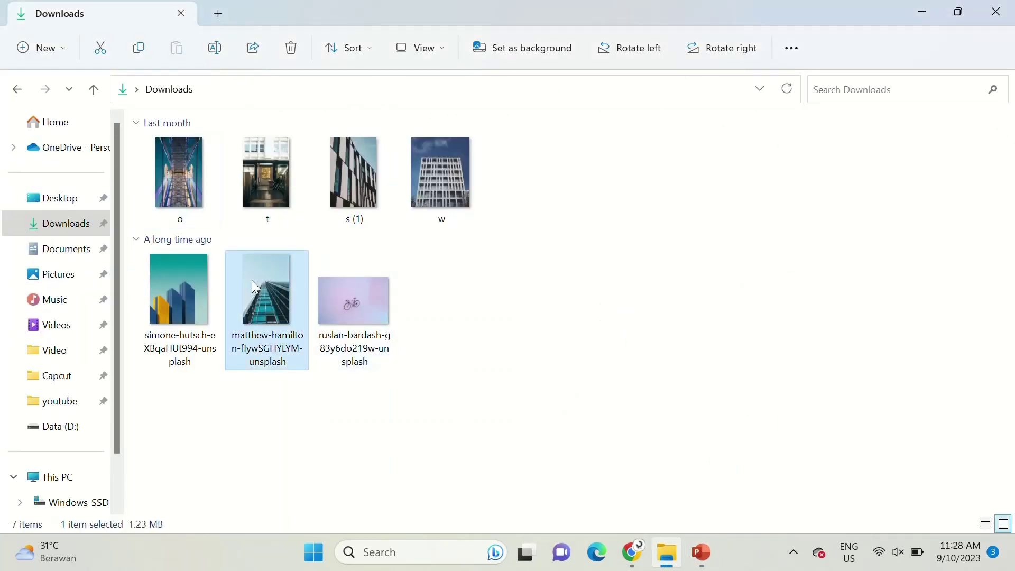
left_click_drag(176, 264, 611, 499)
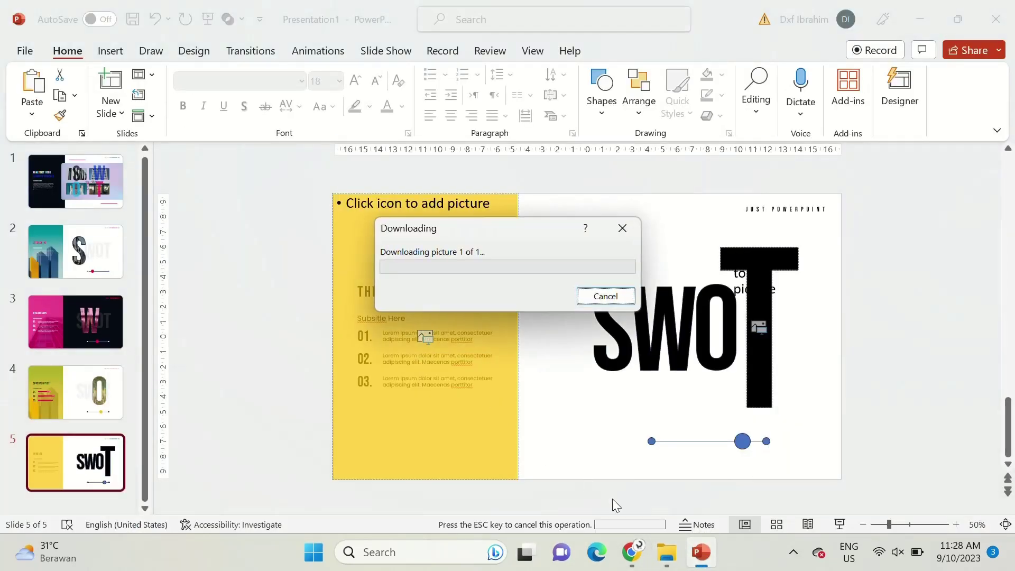
key("alt+Tab")
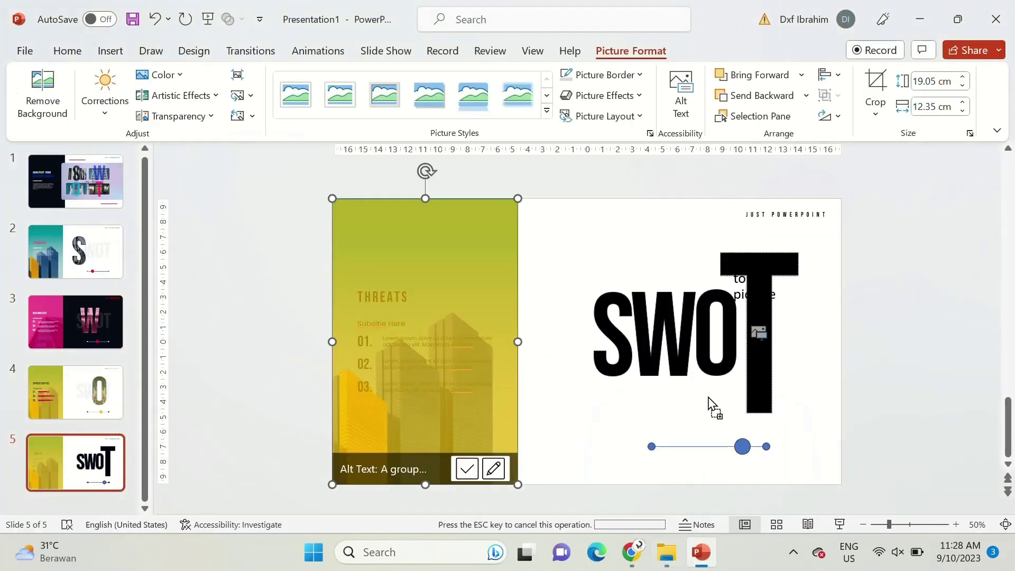
left_click_drag(266, 174, 709, 408)
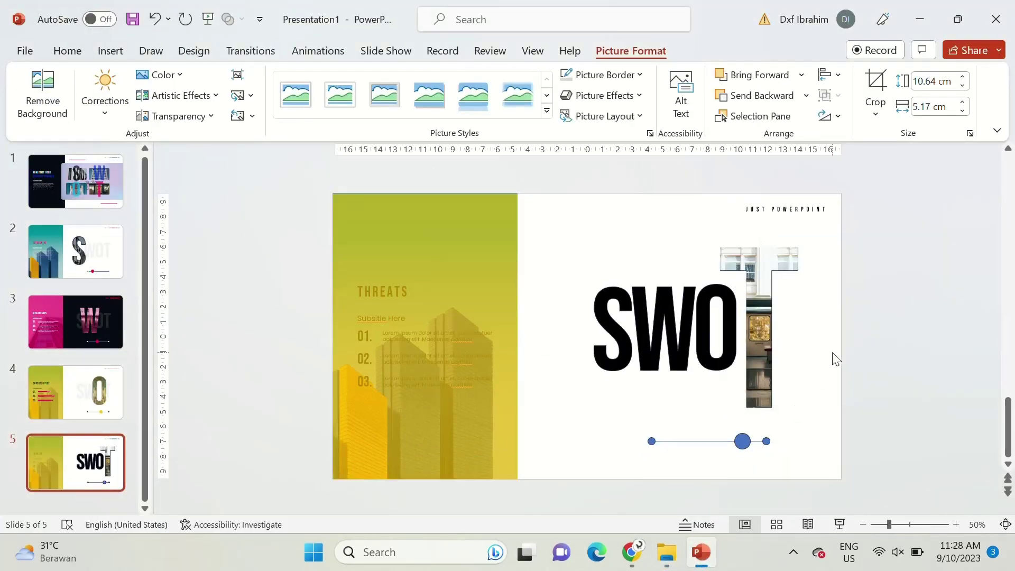
Send the left building picture behind the yellow tint panel
right_click(432, 259)
left_click(521, 357)
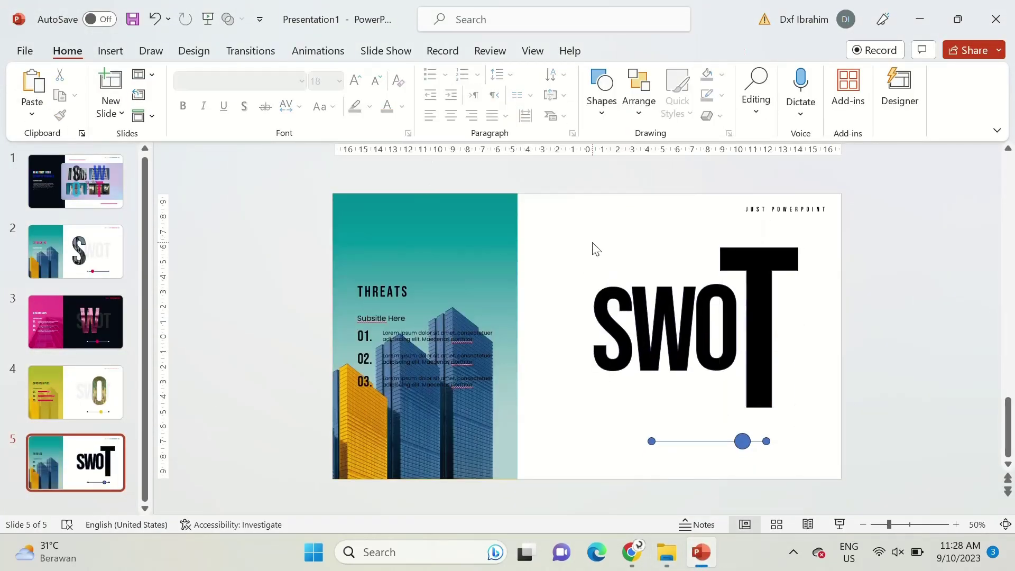
right_click(451, 255)
left_click(508, 350)
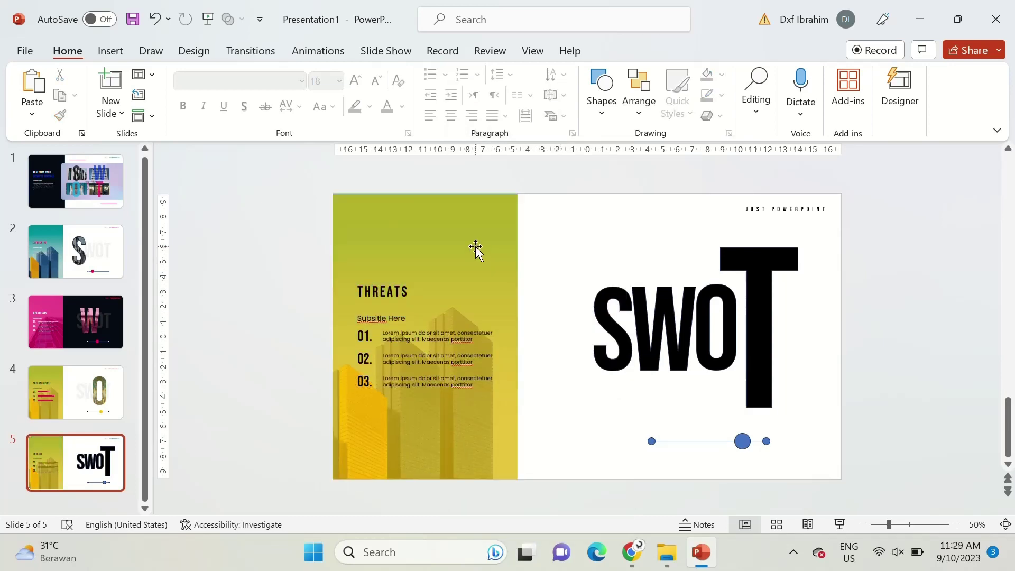
Recolour the left tint panel on slide 5 blue
left_click(476, 248)
left_click(740, 268, "ctrl")
left_click(722, 74)
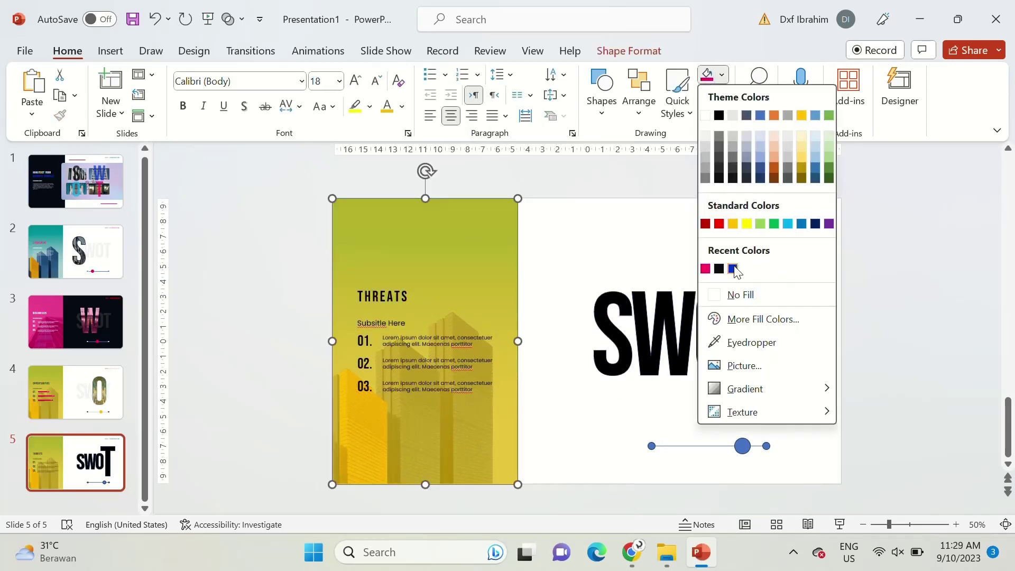
left_click(736, 268)
key("ctrl+z")
Adjust the T's fill in Format Shape so the building photo shows through
left_click(504, 240)
left_click(747, 254)
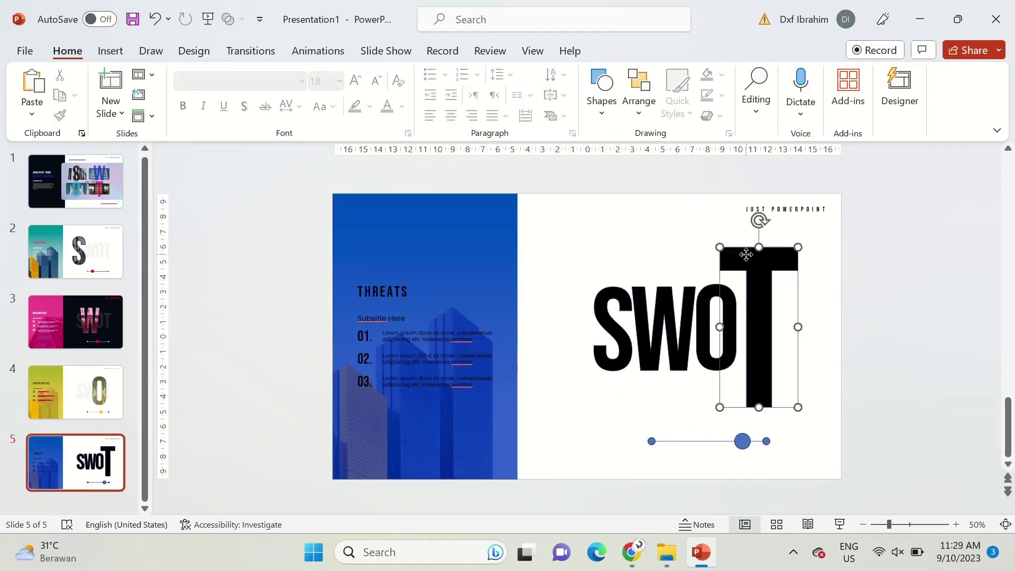
left_click(972, 397)
left_click(881, 337)
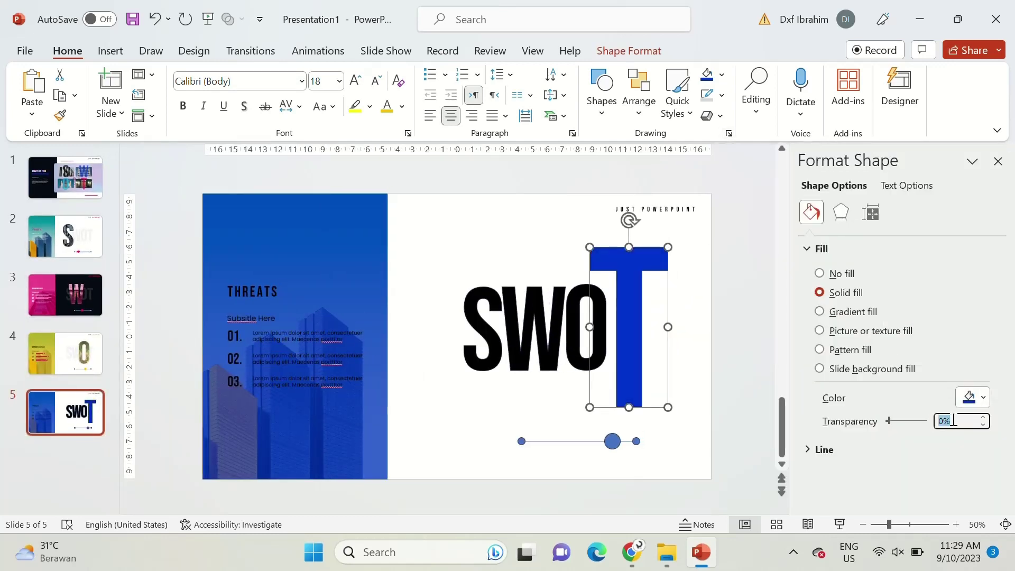
left_click(819, 273)
Colour the header word POWERPOINT blue
double_click(668, 209)
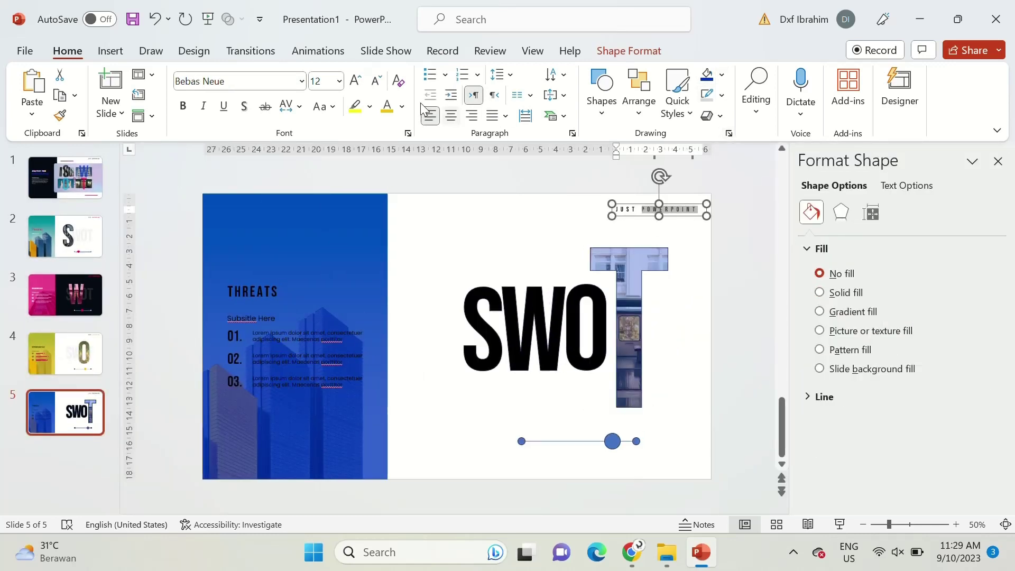
left_click(402, 106)
left_click(390, 297)
Try a dark fill on the timeline dots, then undo it
left_click(612, 440)
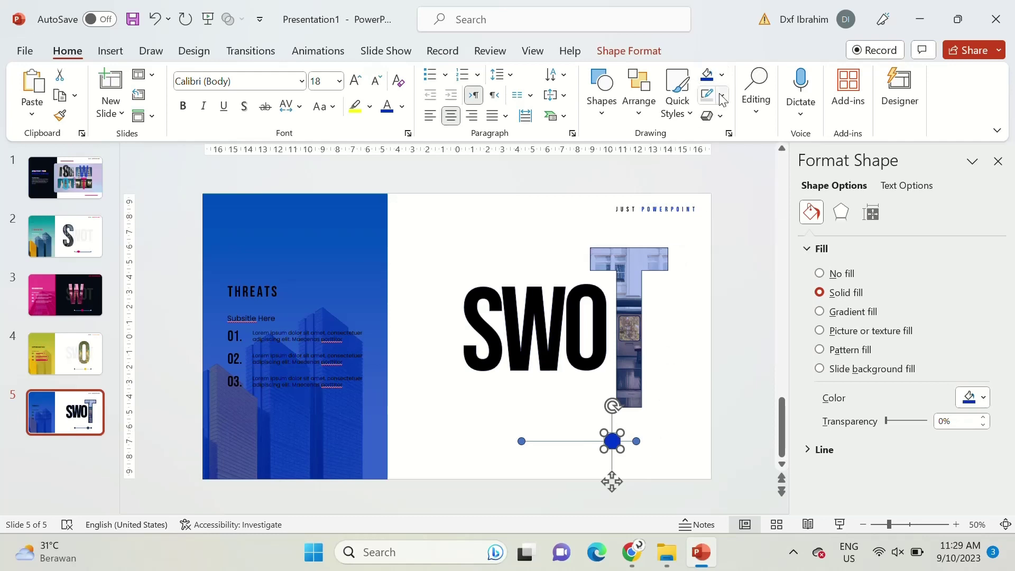
left_click(634, 370)
left_click(637, 440)
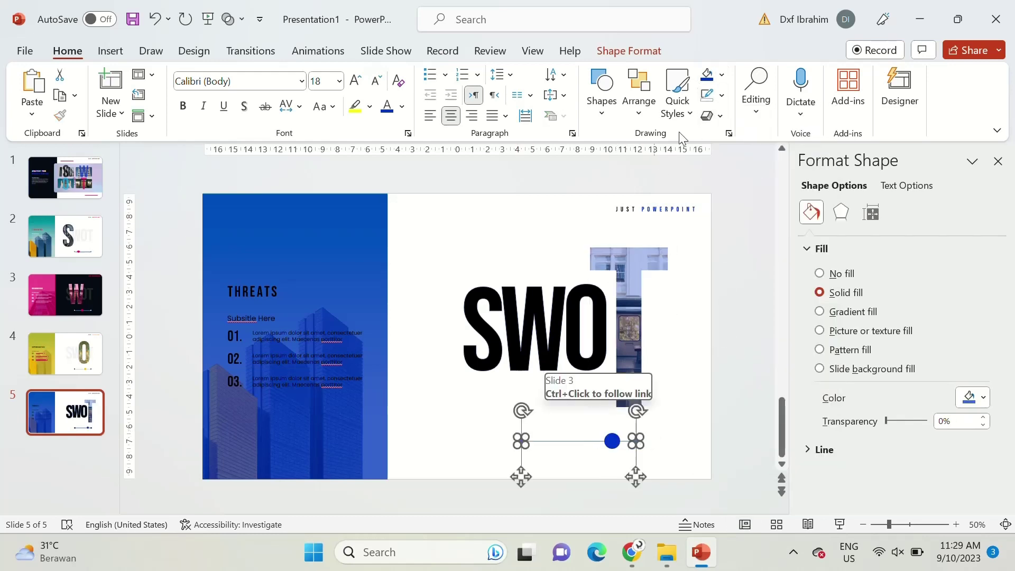
left_click(721, 75)
left_click(719, 178)
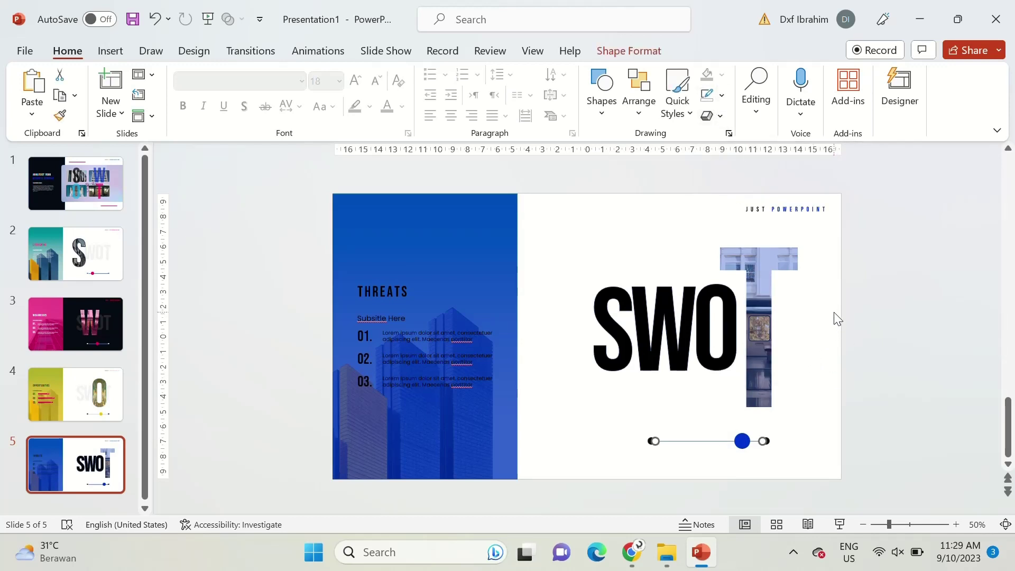
key("ctrl+z")
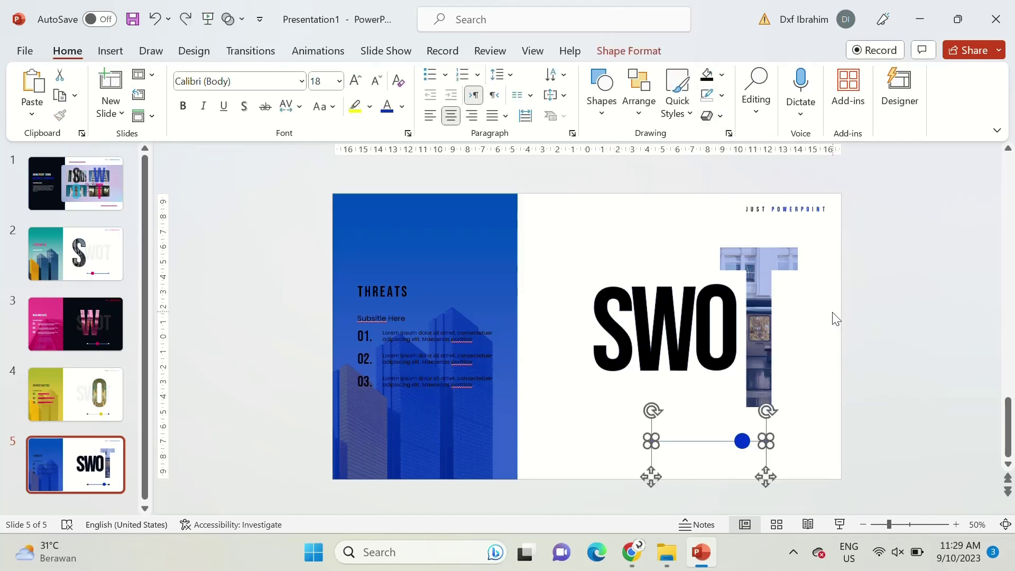
key("ctrl+z")
Give slide 5 a dark navy solid background
left_click(565, 233)
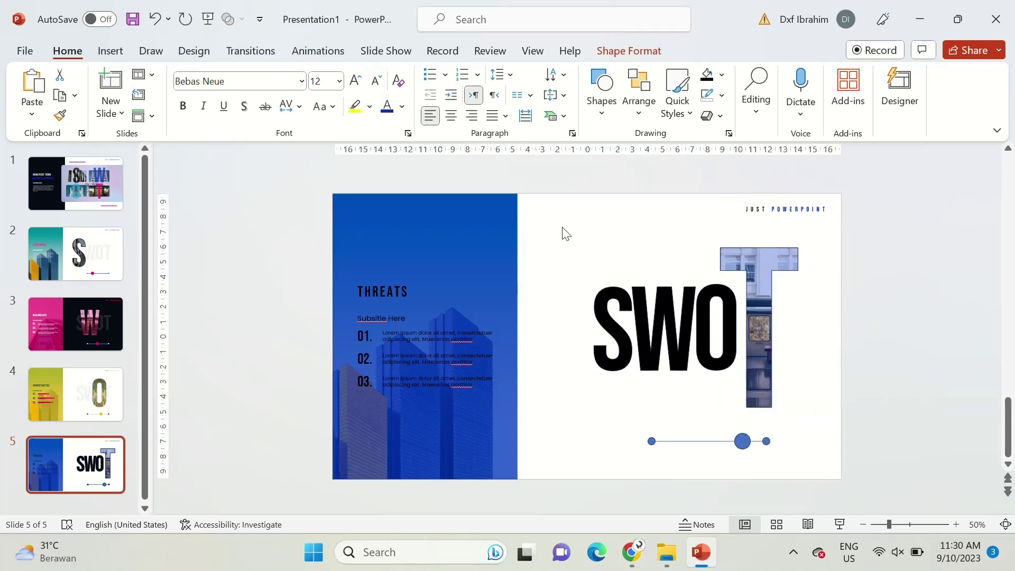
right_click(566, 232)
left_click(641, 415)
left_click(972, 355)
left_click(920, 294)
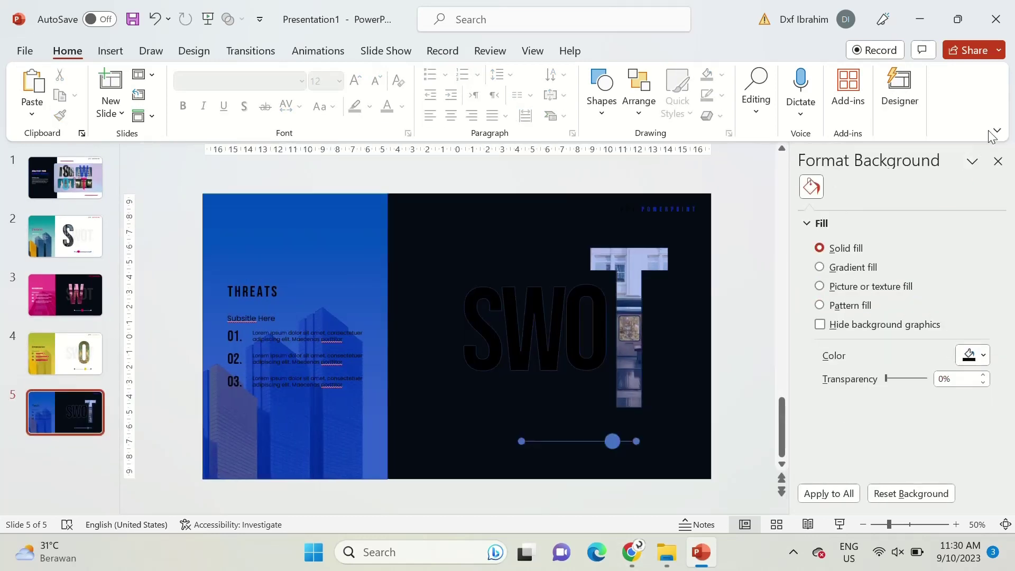
left_click(997, 161)
Fill the S, W, O letters grey and the big timeline dot a deeper blue
left_click(614, 311)
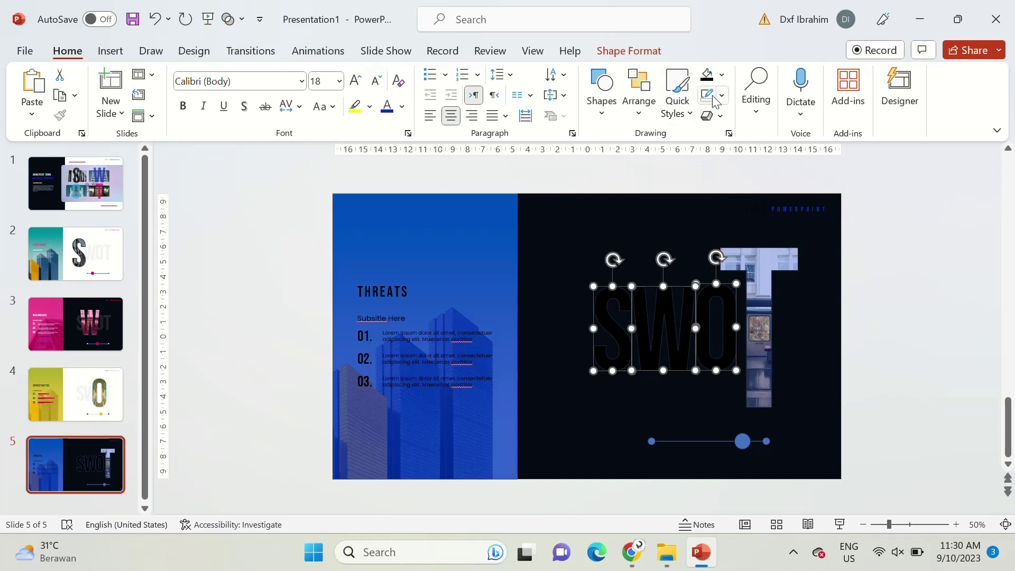
left_click(725, 76)
left_click(721, 165)
left_click(655, 440)
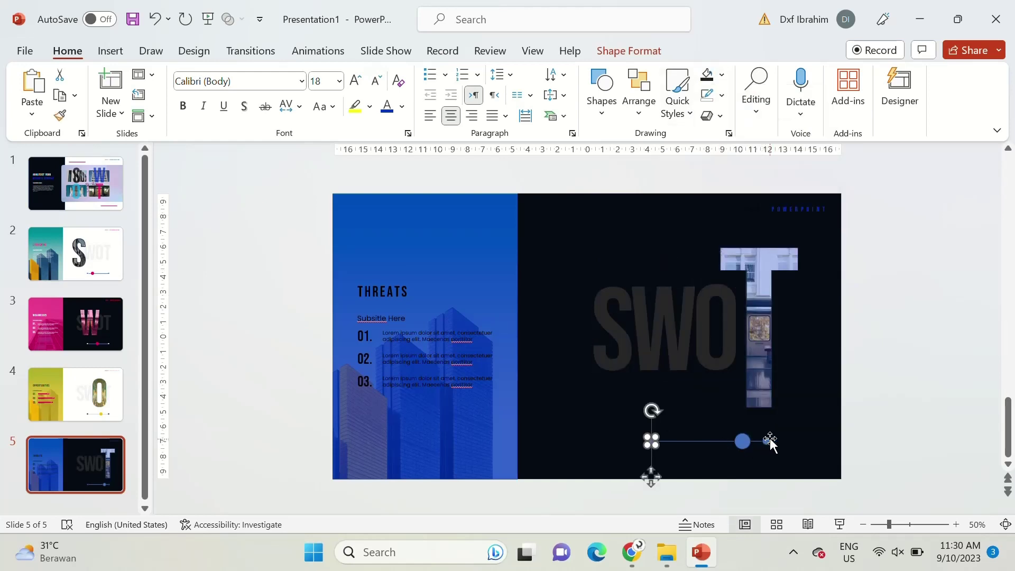
left_click(721, 75)
left_click(708, 268)
left_click(742, 440)
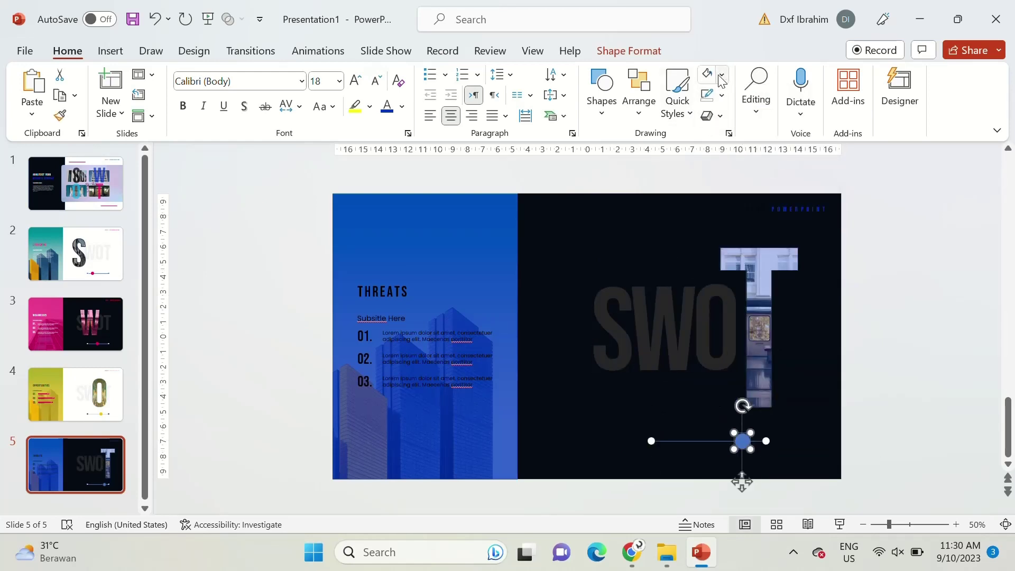
Turn the header word JUST white
left_click(721, 95)
left_click(714, 174)
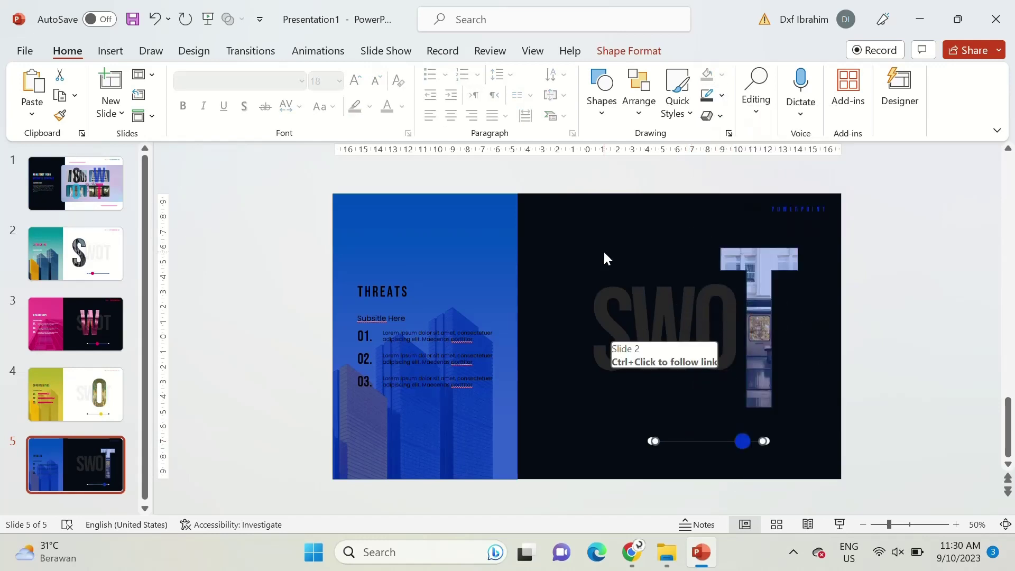
key("Escape")
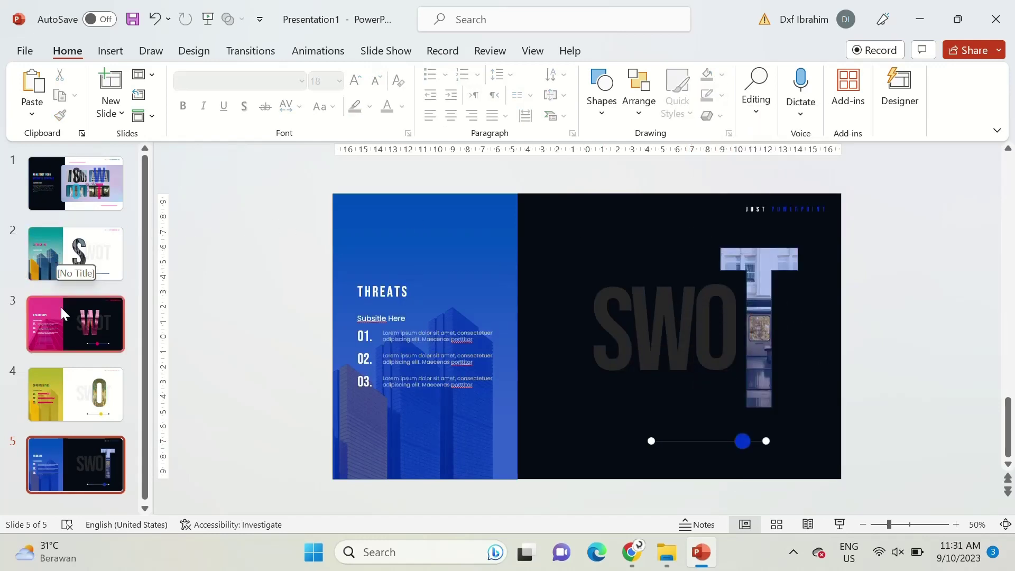
Tint slide 2's S letter pink and remove its outline
left_click(62, 269)
left_click(610, 264)
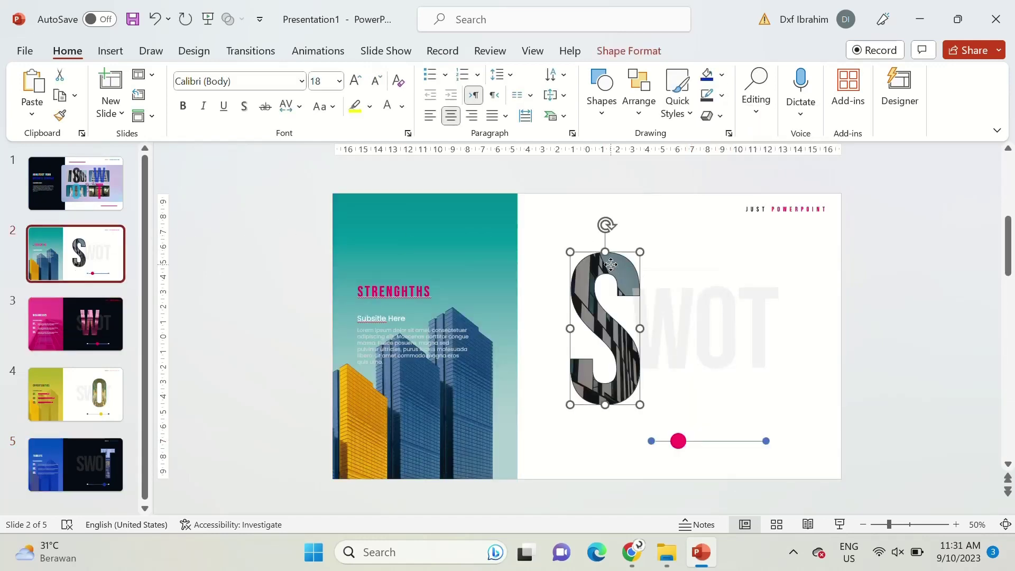
left_click(721, 74)
left_click(733, 269)
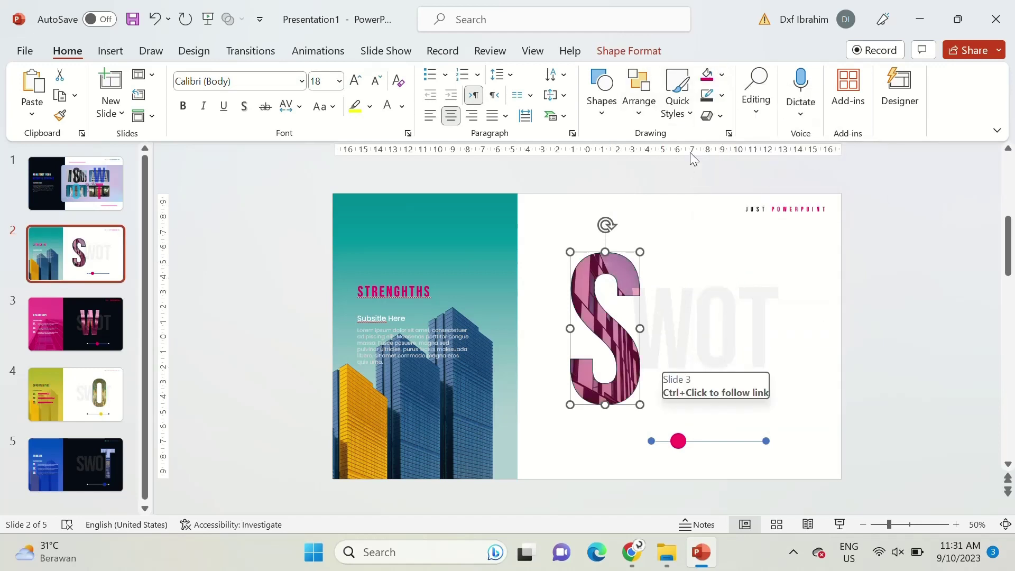
left_click(722, 95)
left_click(727, 315)
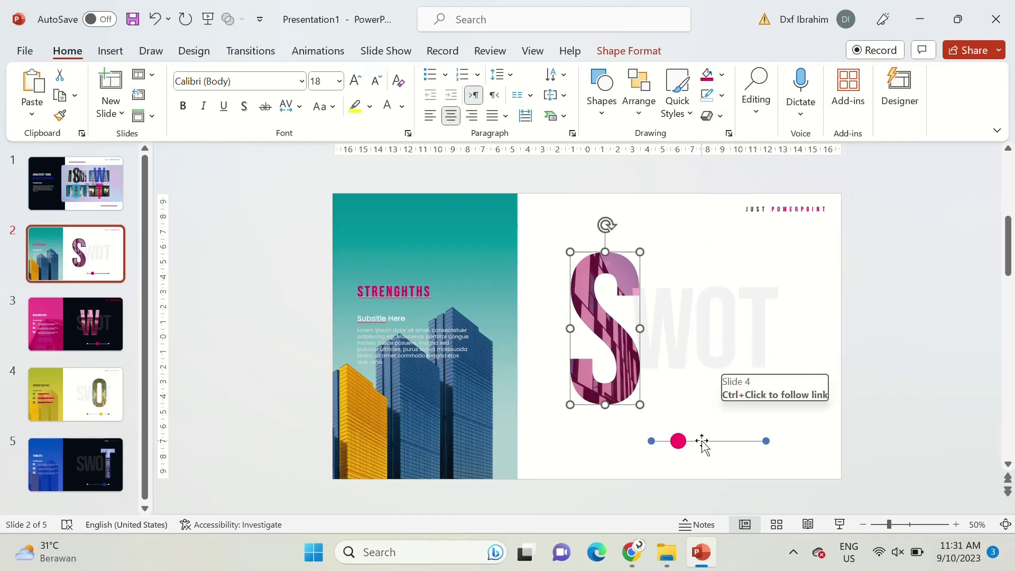
Recolour the timeline line outlines on slides 2 and 3, using dark grey on slide 3
left_click(703, 443)
left_click(722, 95)
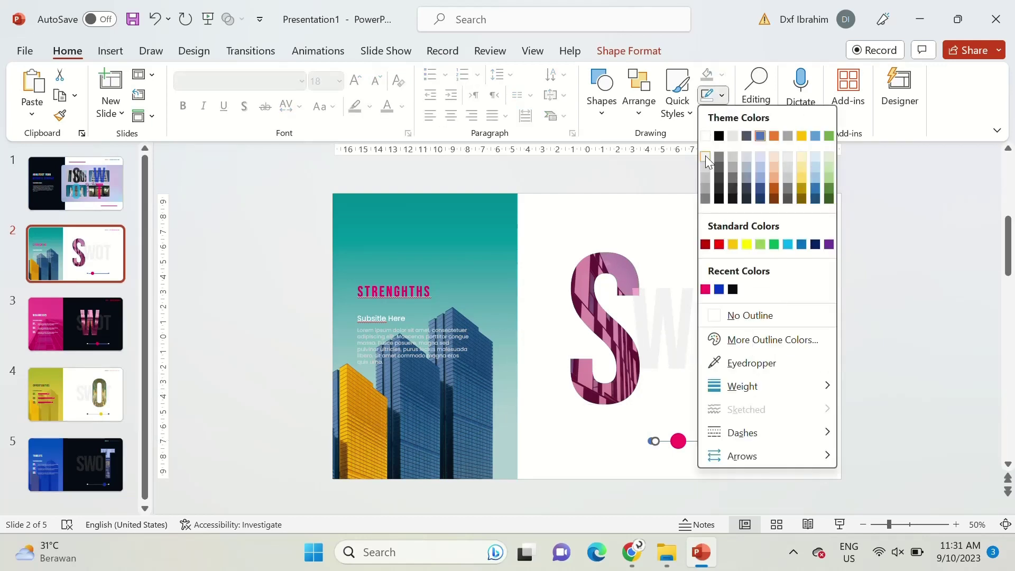
left_click(705, 164)
scroll(264, 348, "down", 1)
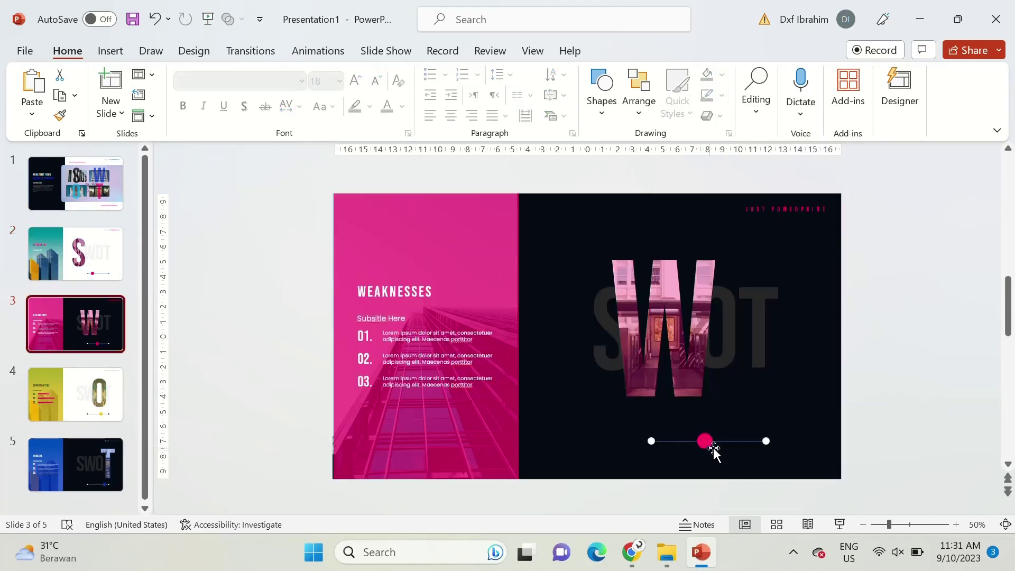
left_click(721, 95)
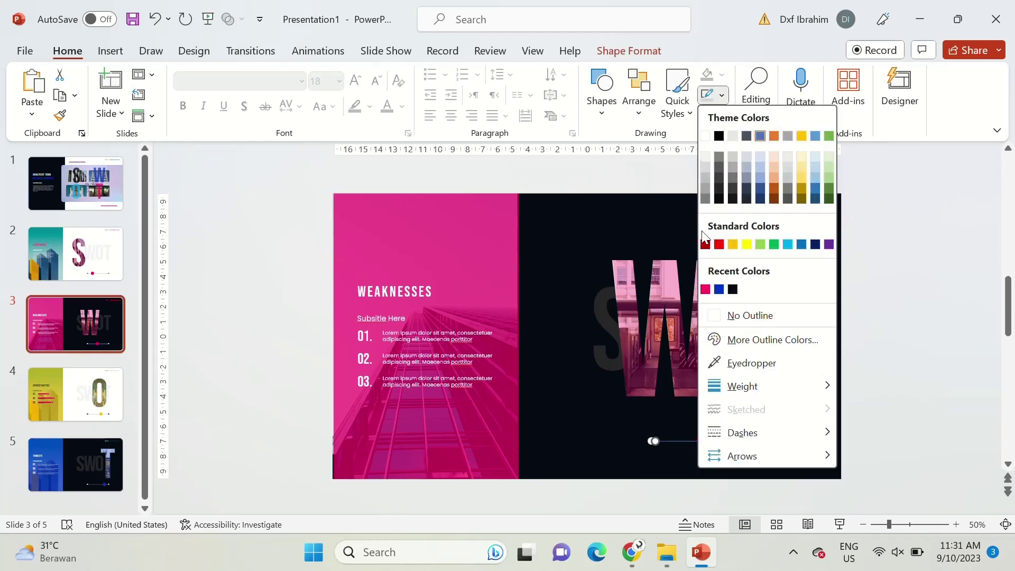
left_click(722, 178)
Select slides 2–5 and apply the Morph transition
left_click(95, 208)
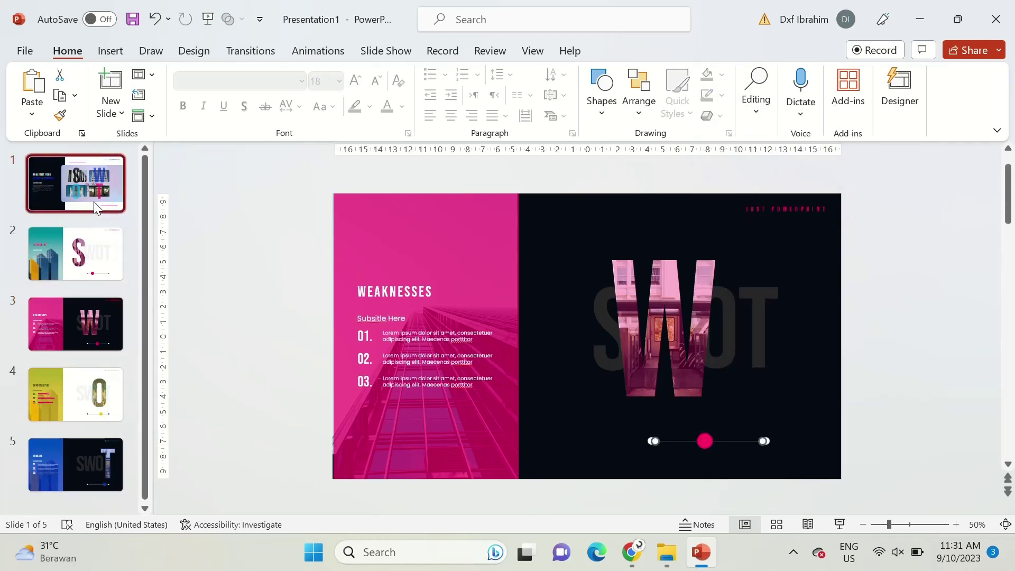
key("Down")
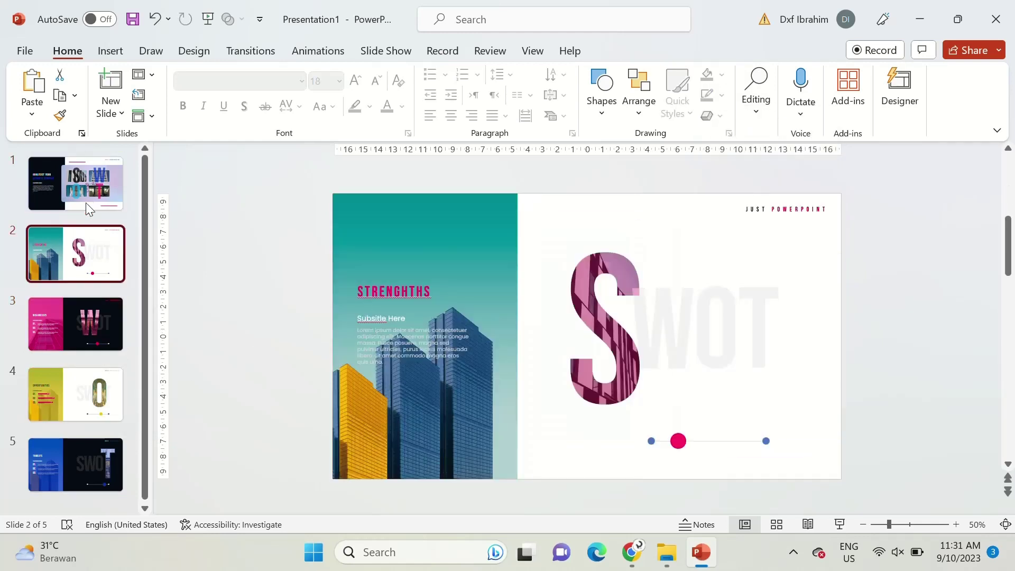
key("Down")
key("Down")
key("Down")
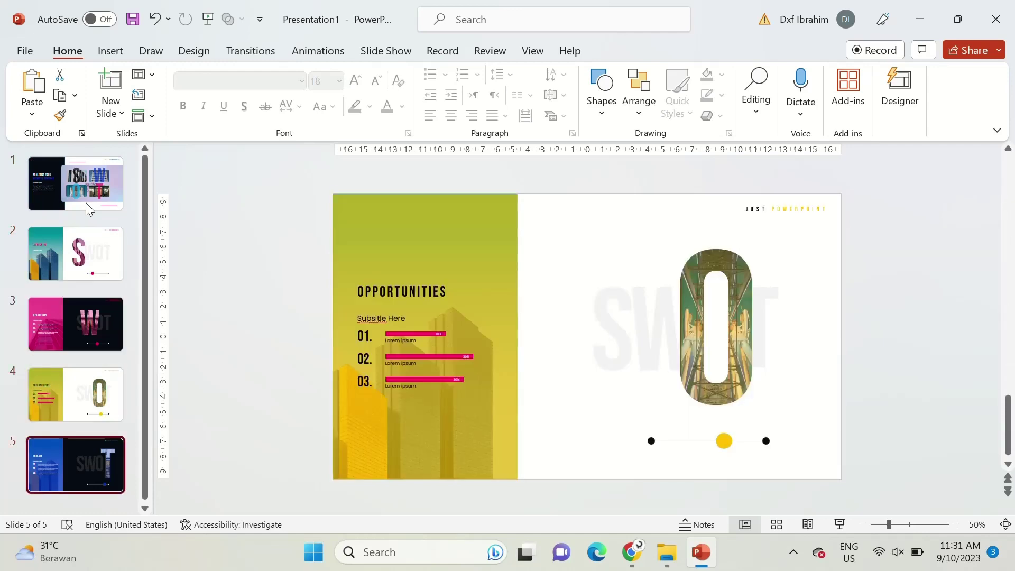
key("Up")
key("Up")
key("Up")
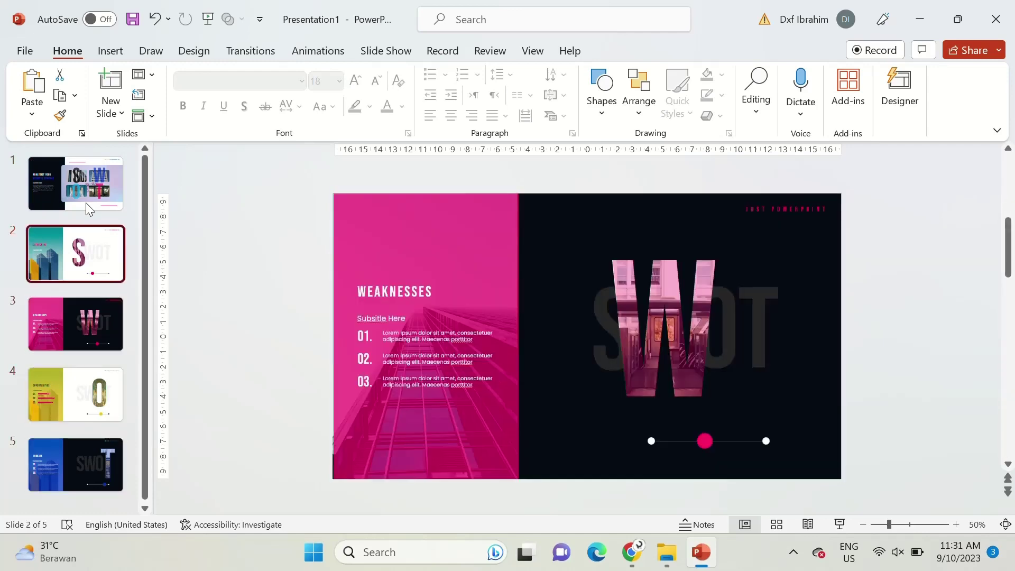
key("shift+Down")
key("shift+Down")
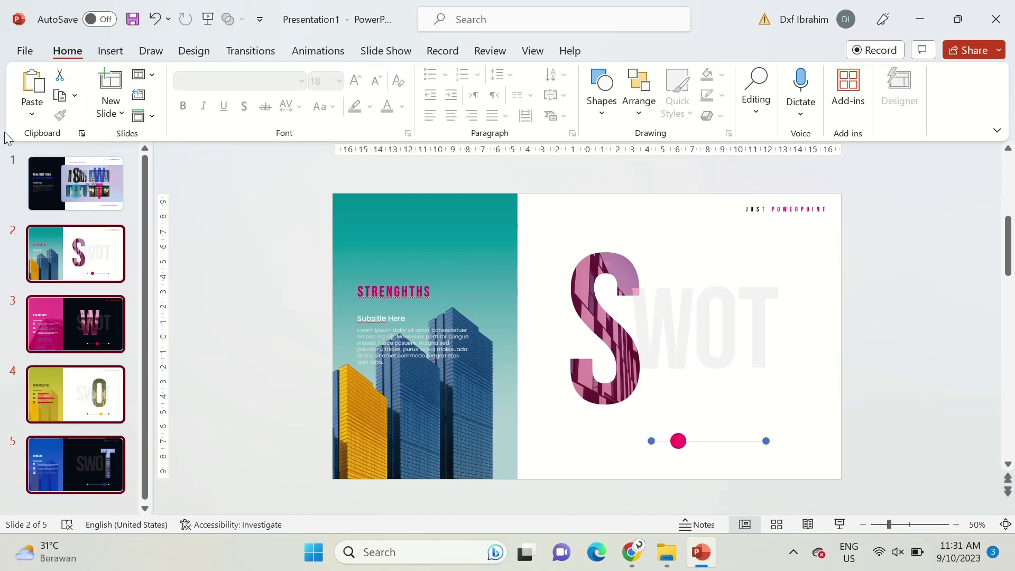
left_click(251, 50)
left_click(164, 97)
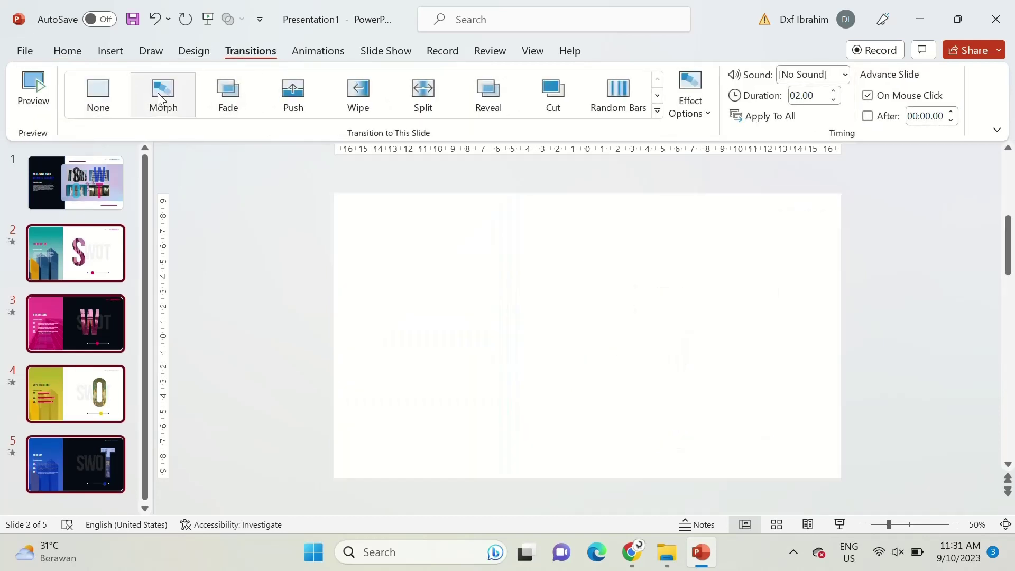